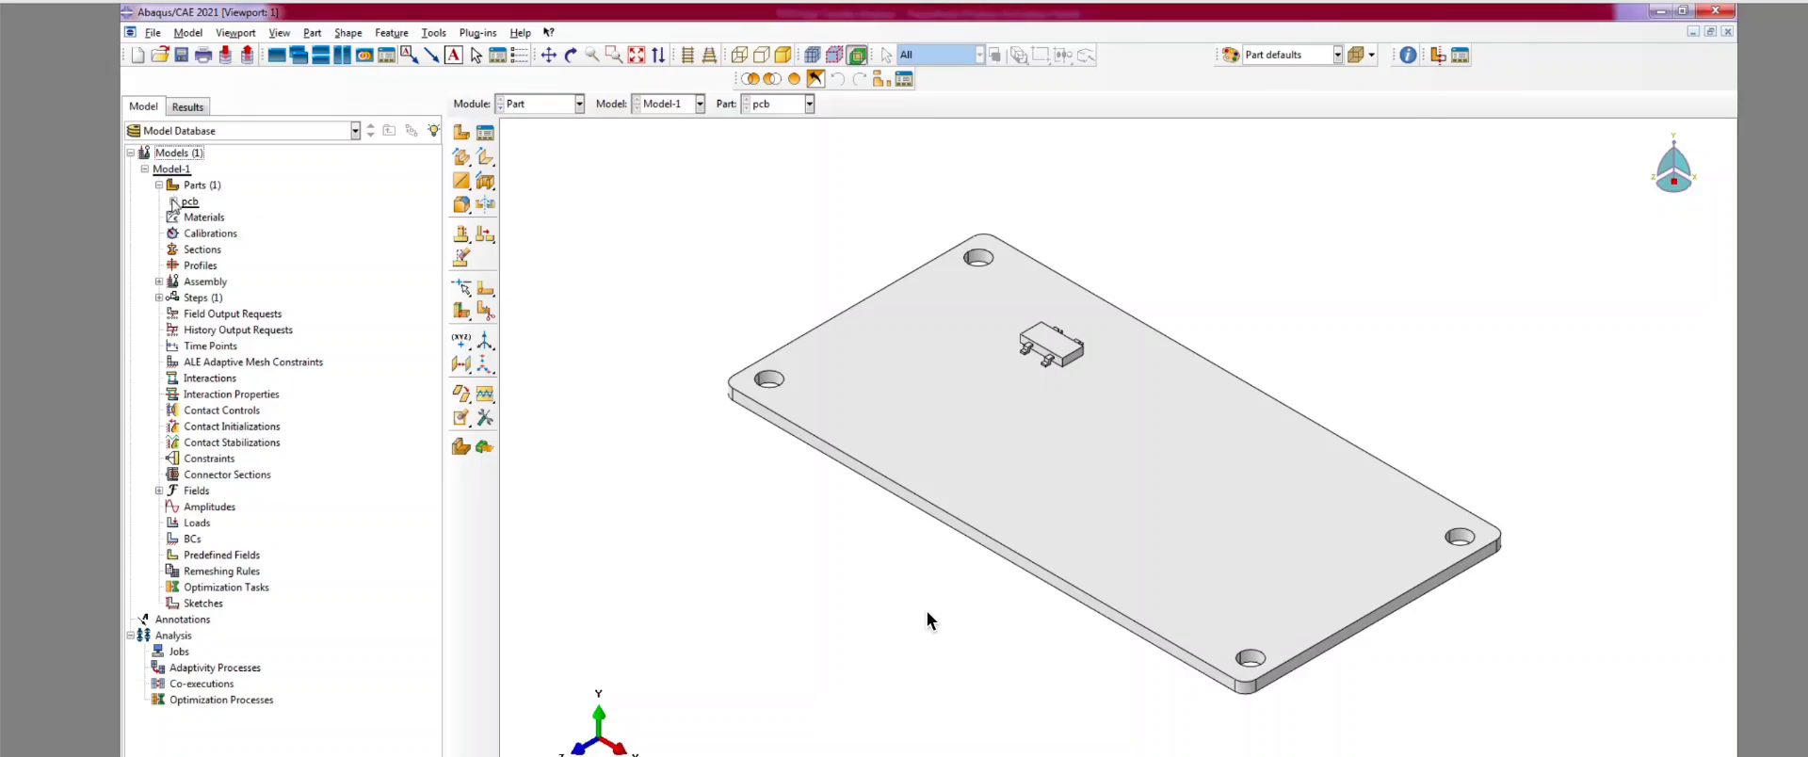
Step: Expand the pcb part's Features node to reveal its single ACIS Geometry-1 feature
click(173, 202)
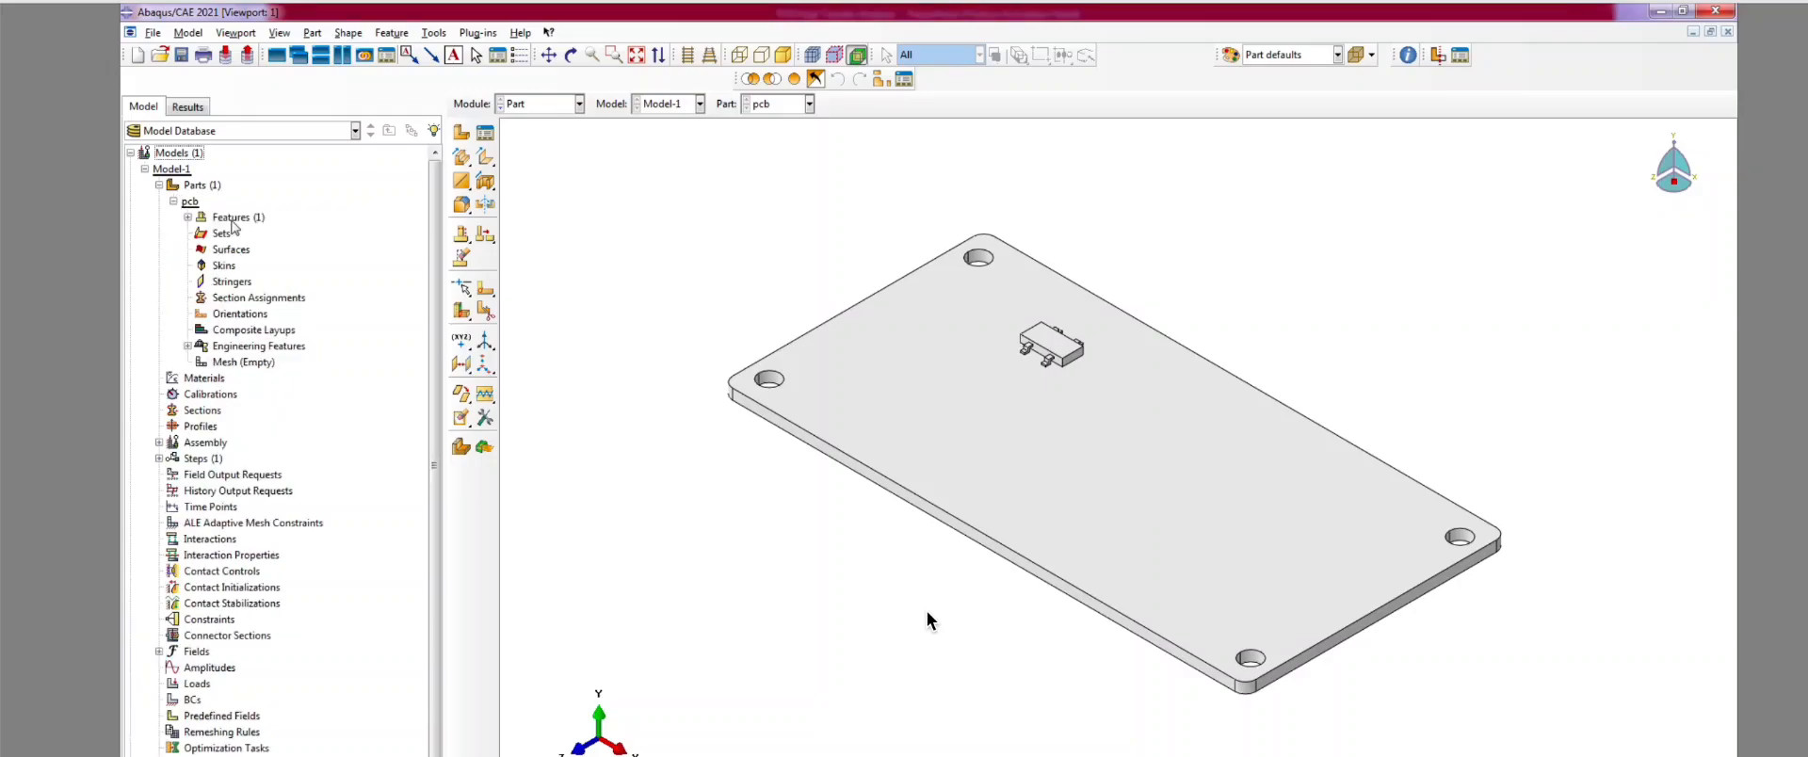
click(187, 218)
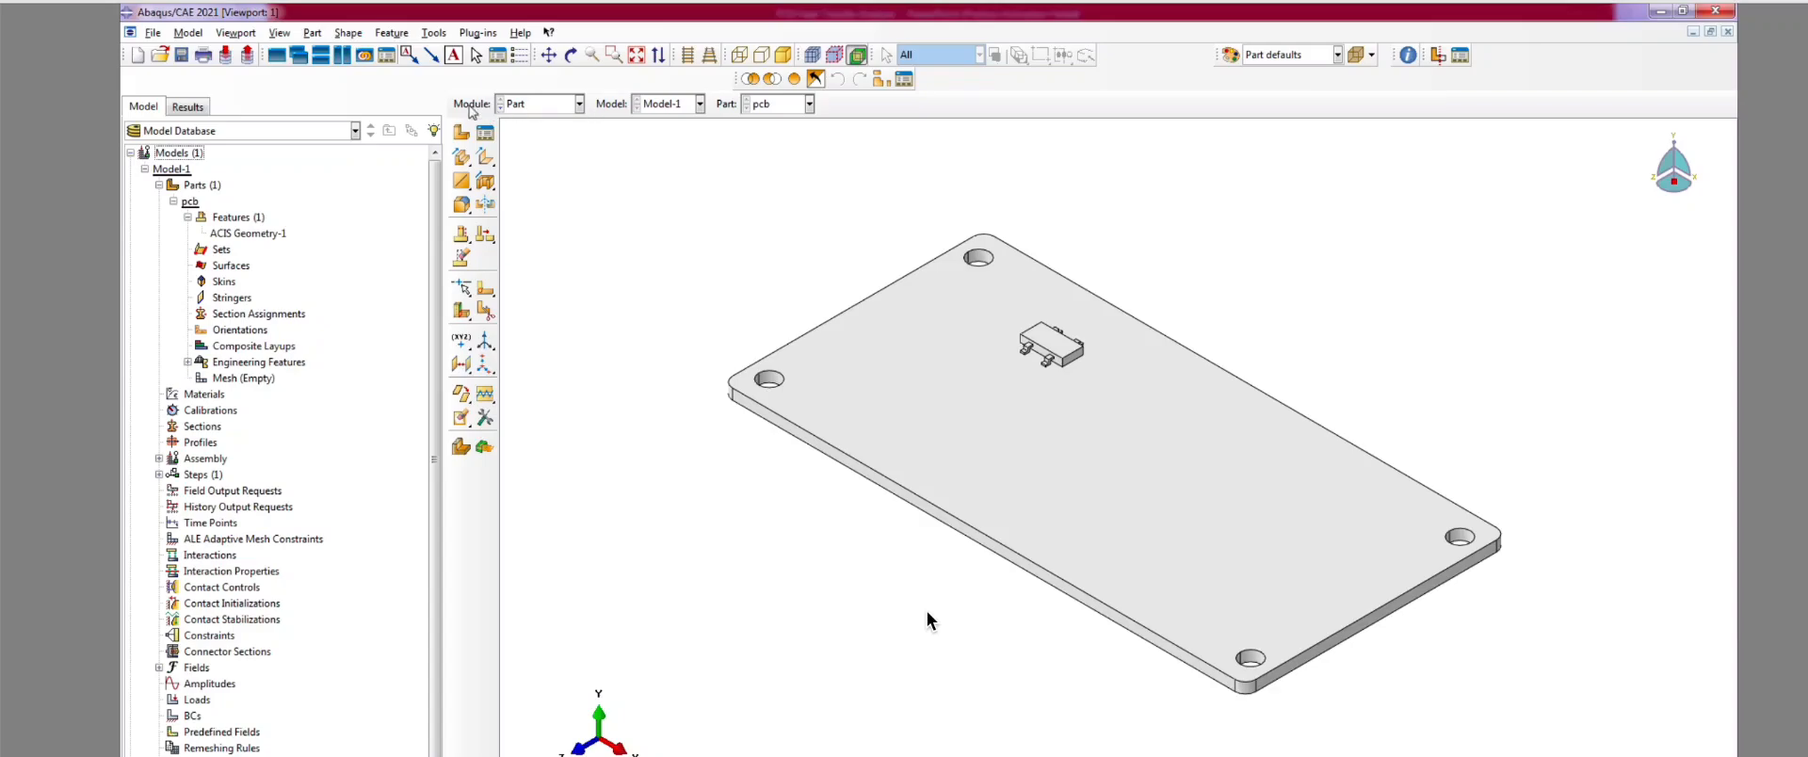
click(526, 109)
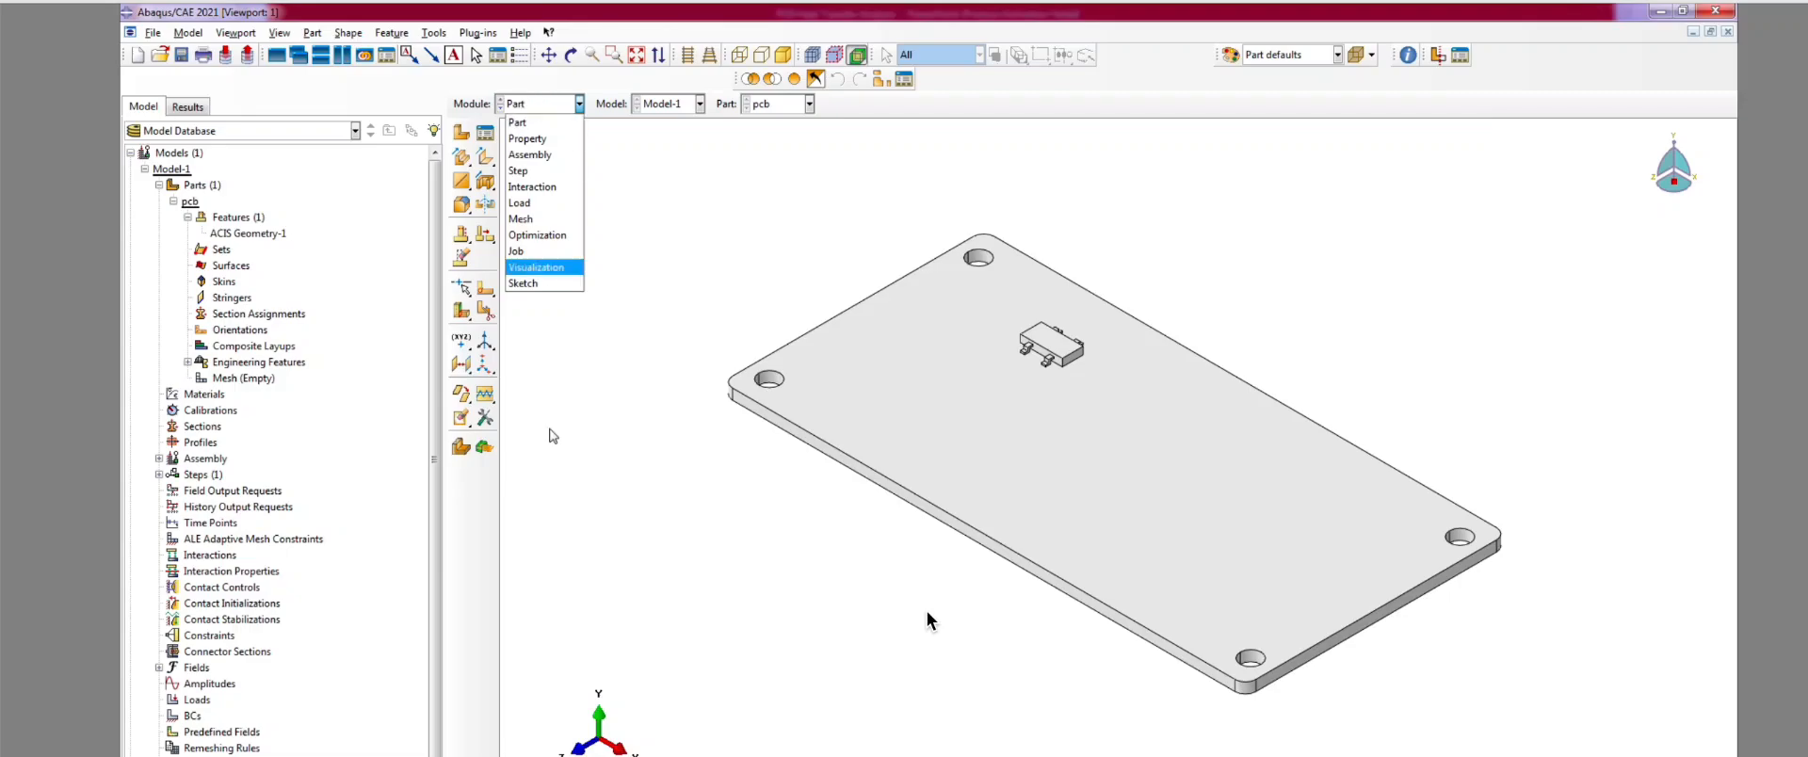
click(188, 218)
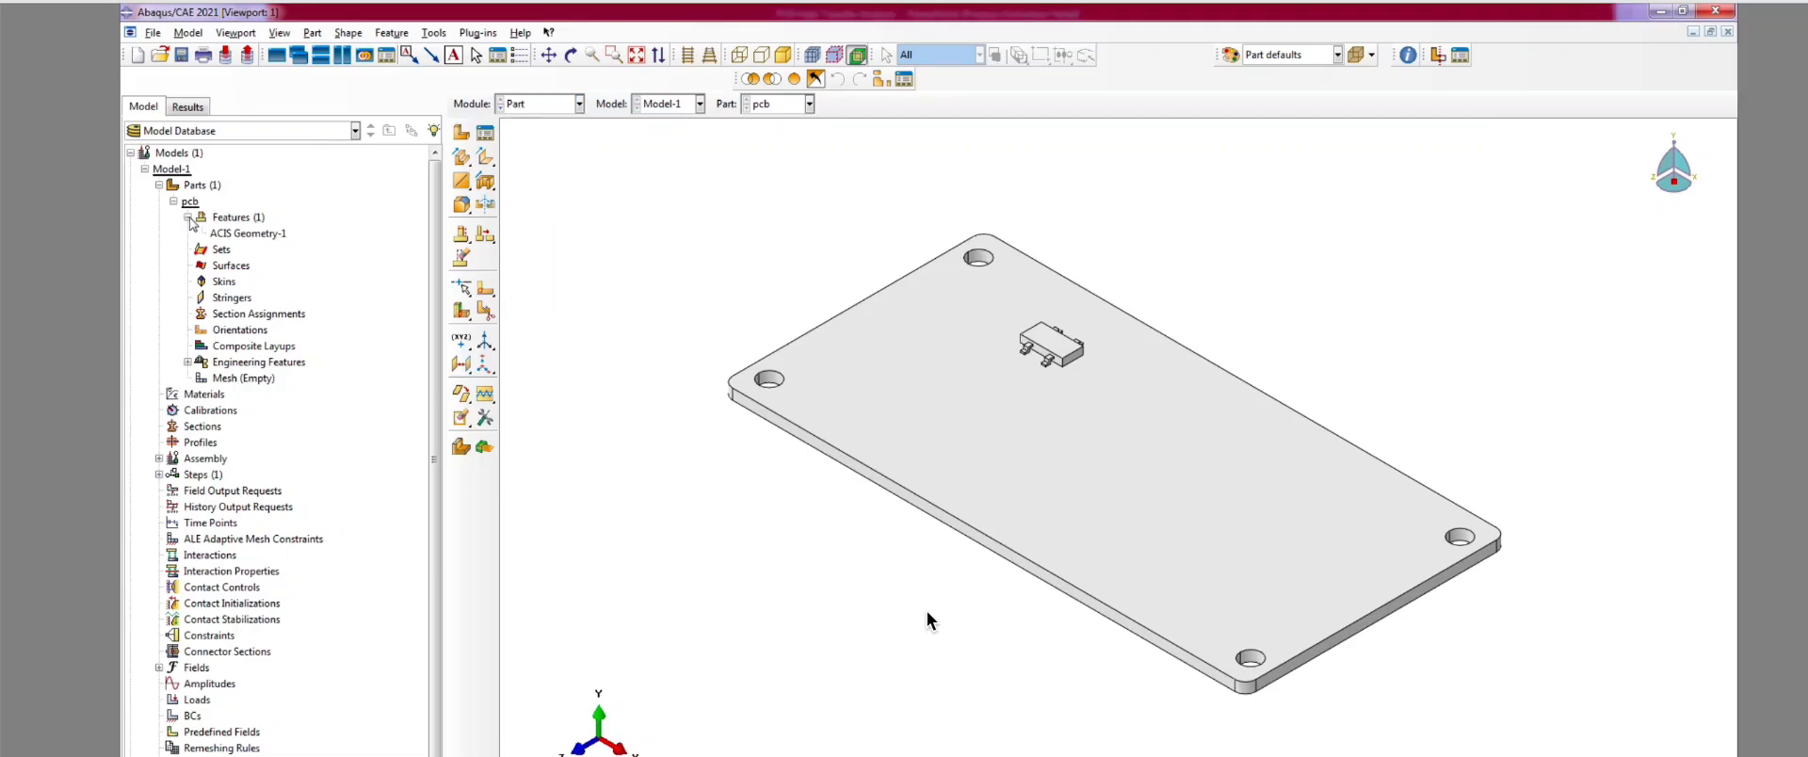
click(188, 217)
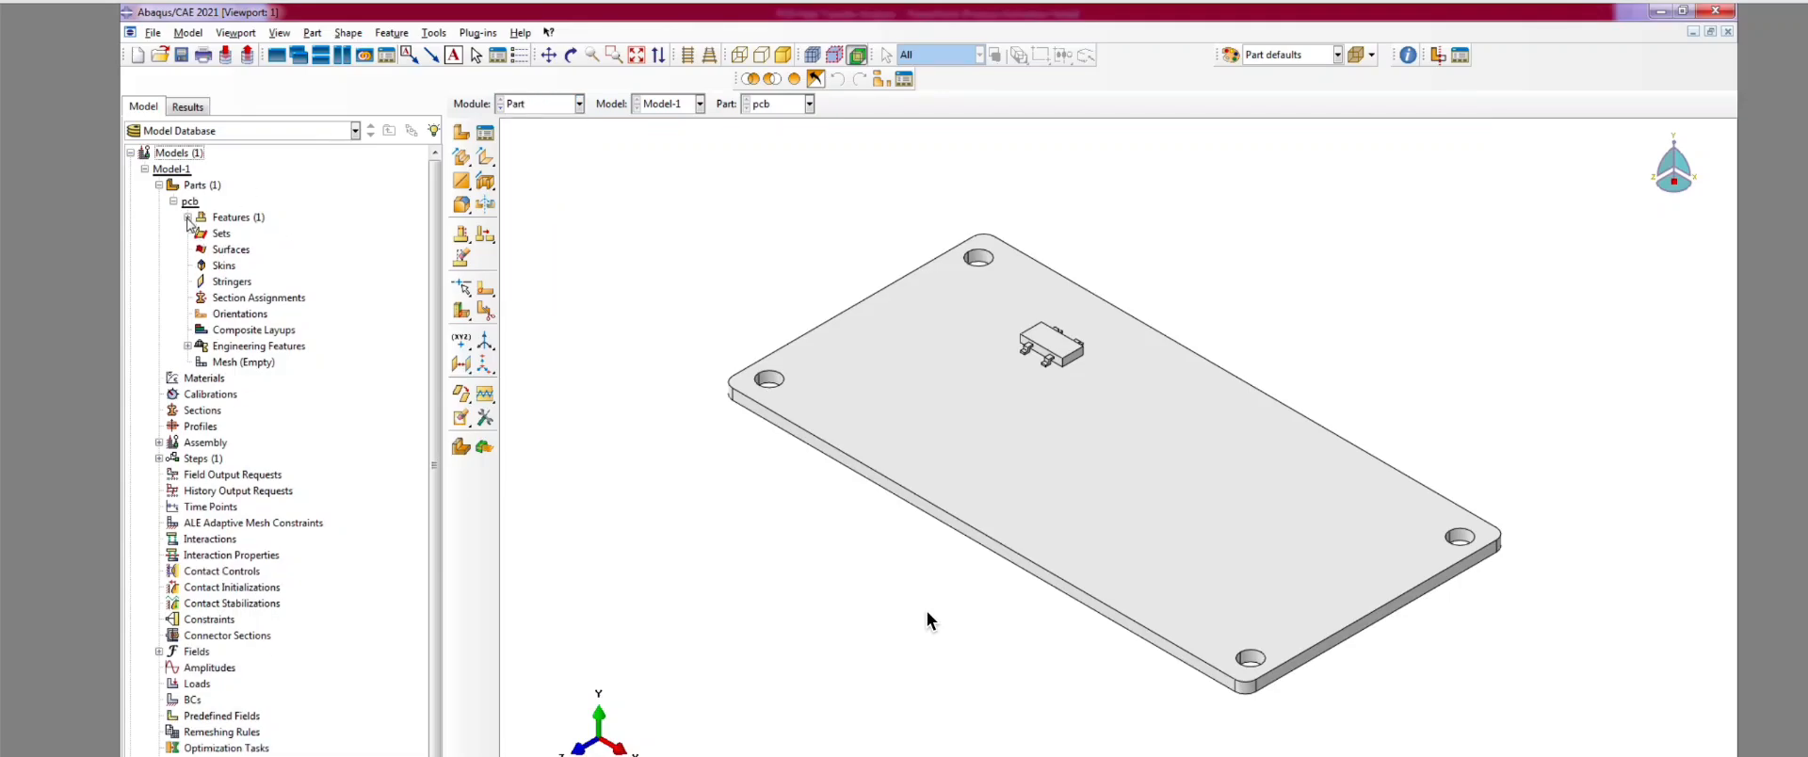
click(188, 217)
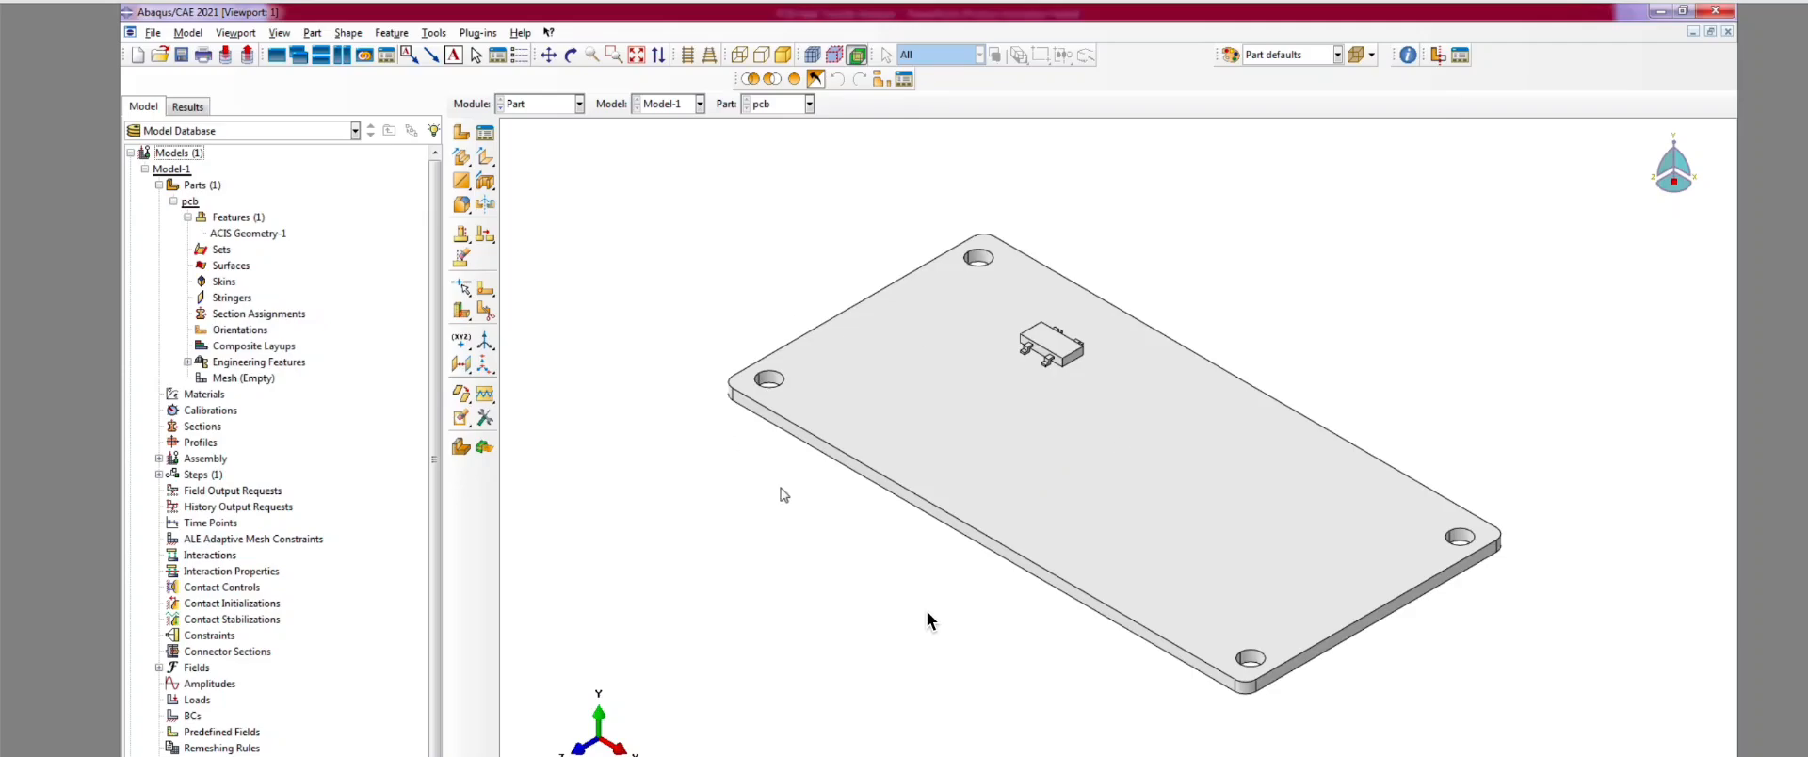
scroll(1286, 515, down, 3)
scroll(947, 512, up, 4)
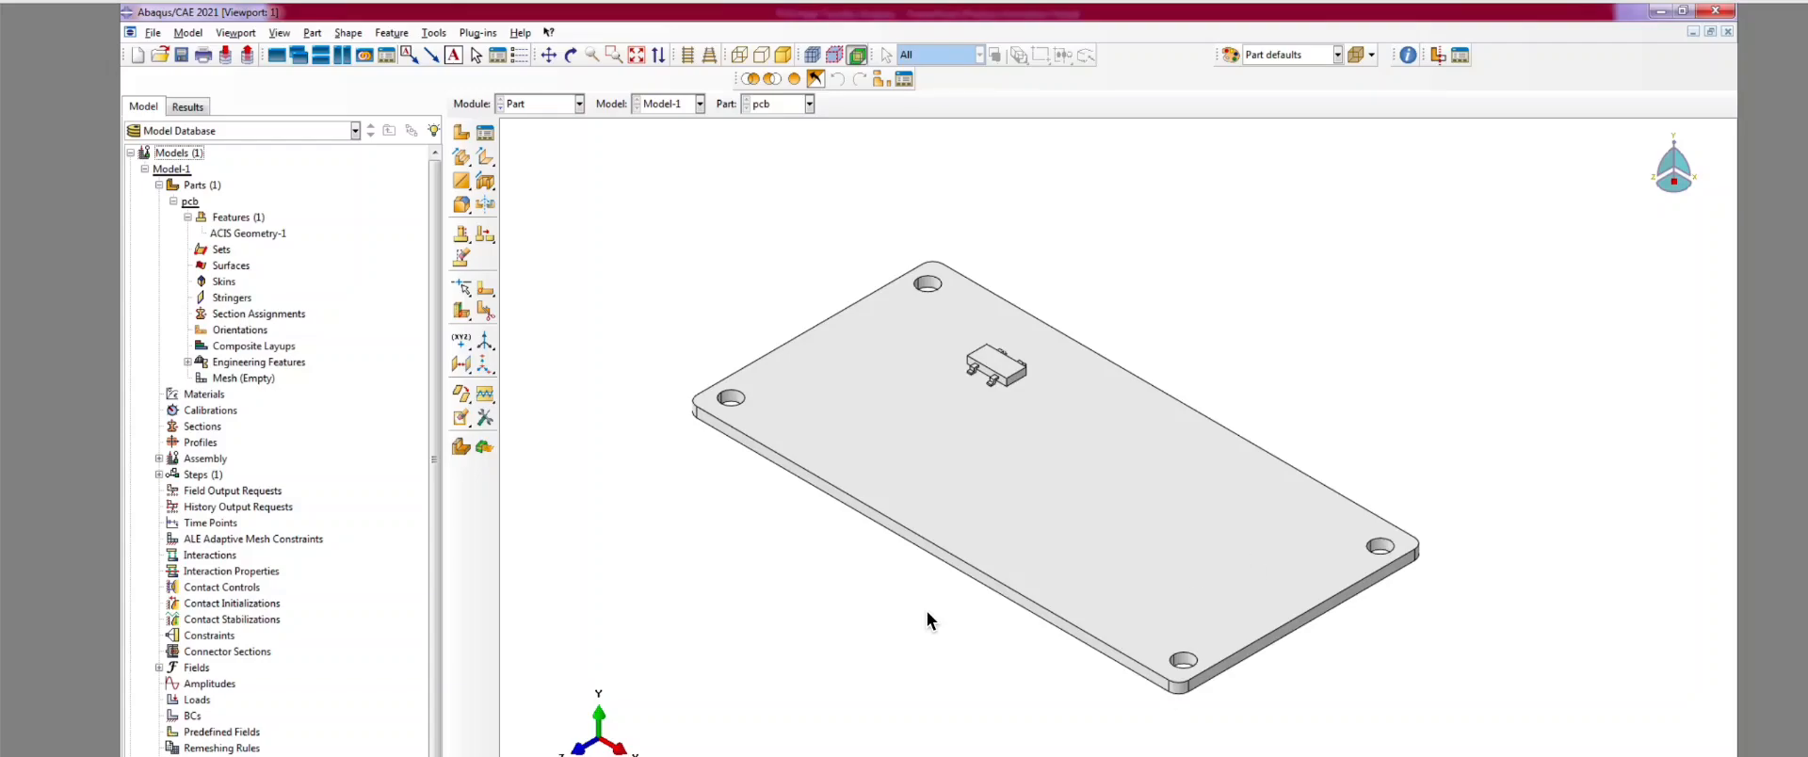
Step: Switch to PowerPoint and show slide 4 with the 4-layer PCB thickness table
key(alt+Tab)
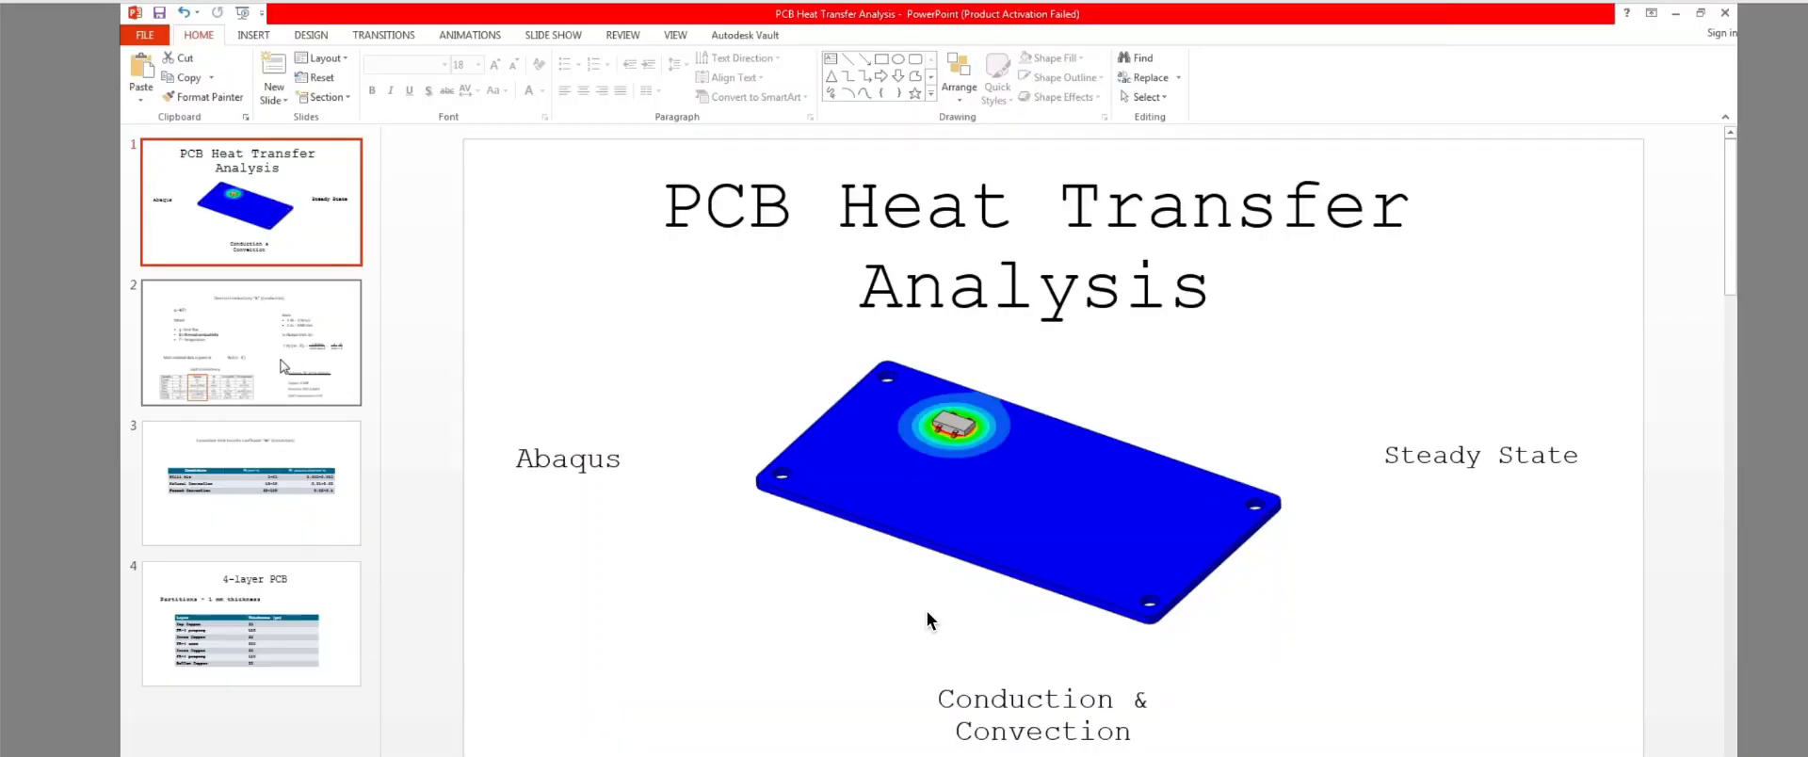
click(249, 626)
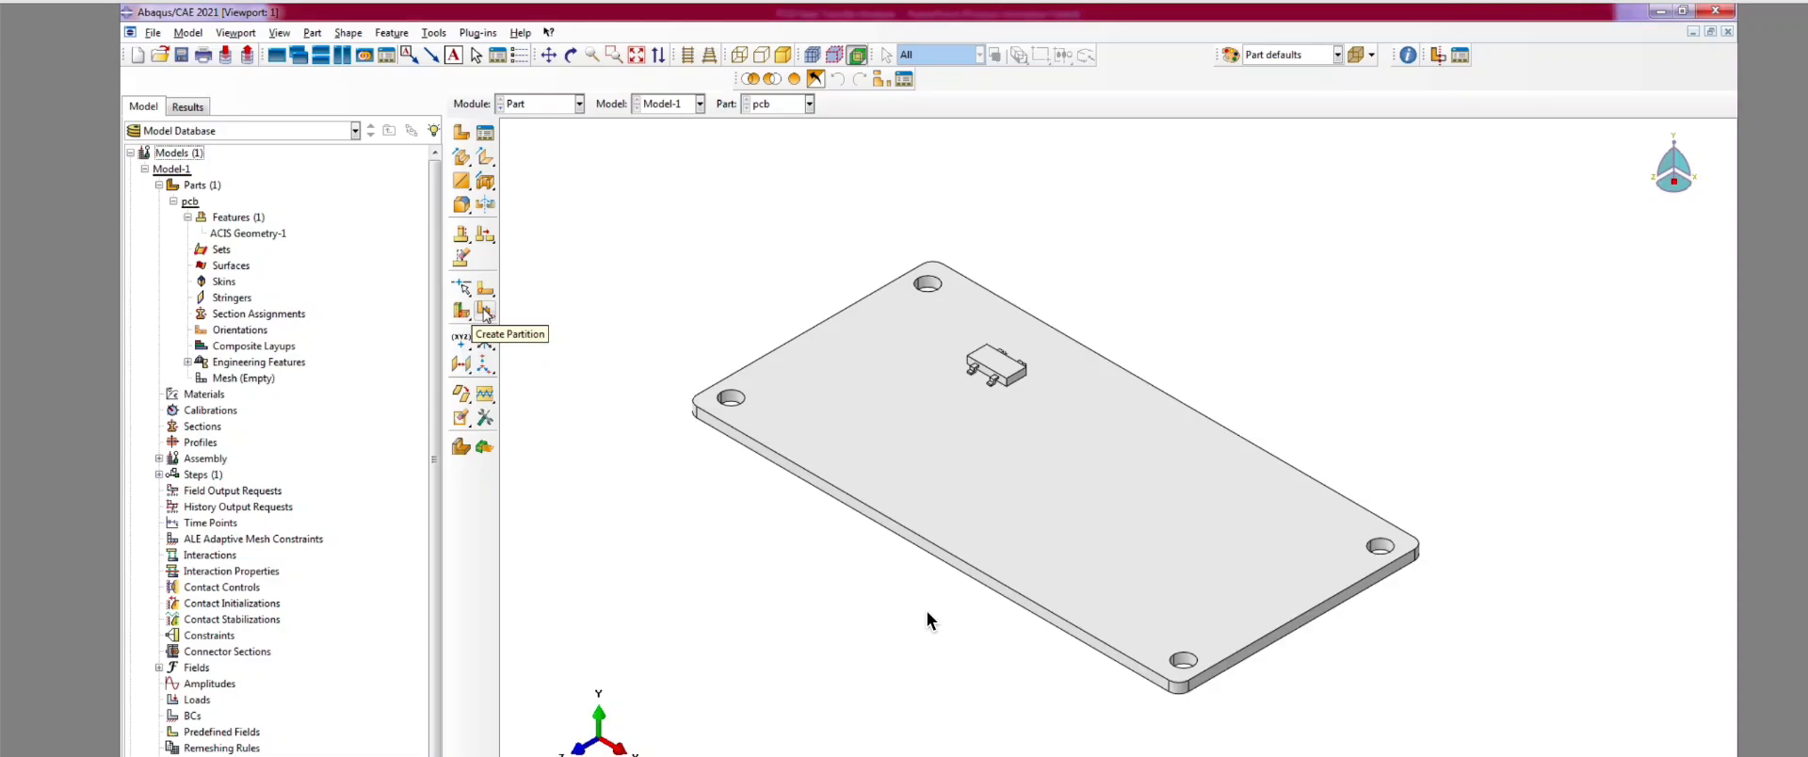
Step: Split the plate cell with an Extend face partition to create Partition cell-1
click(484, 311)
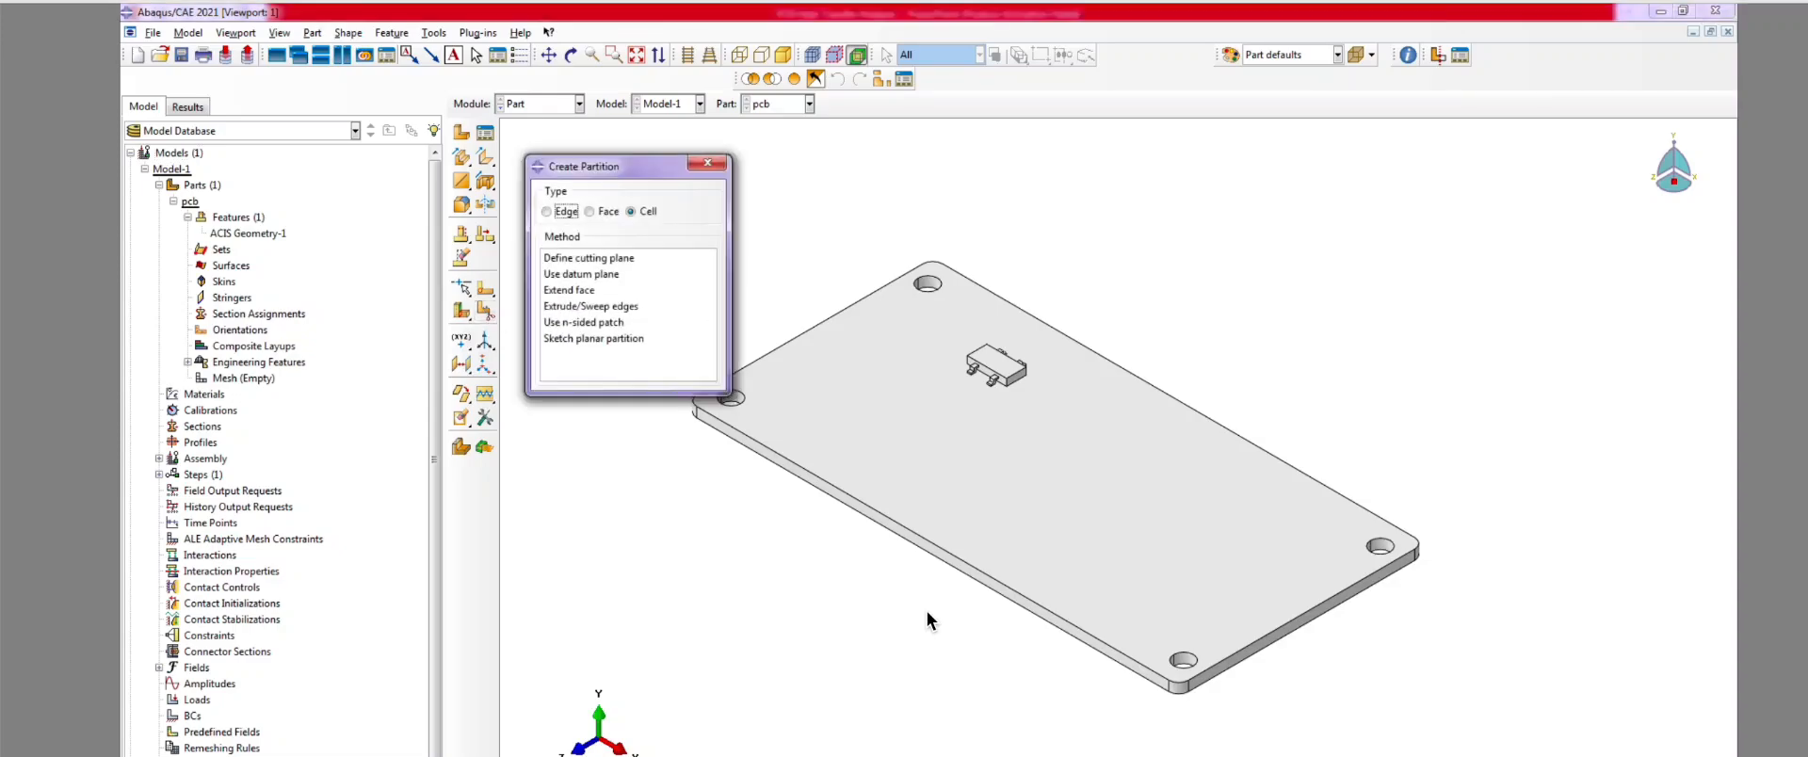
drag(603, 166, 595, 126)
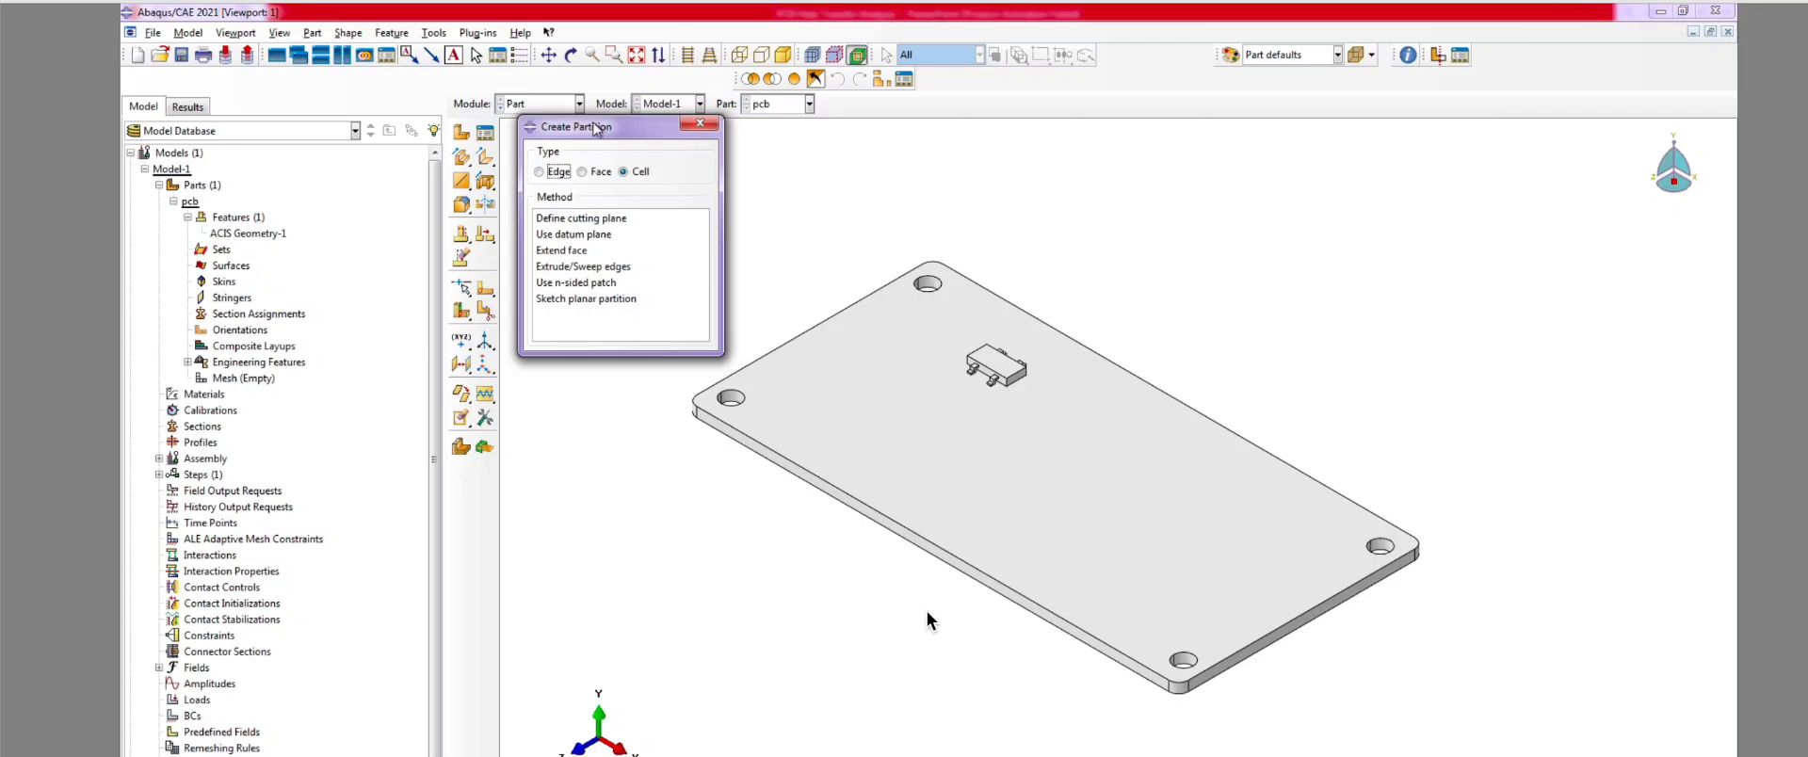
click(631, 175)
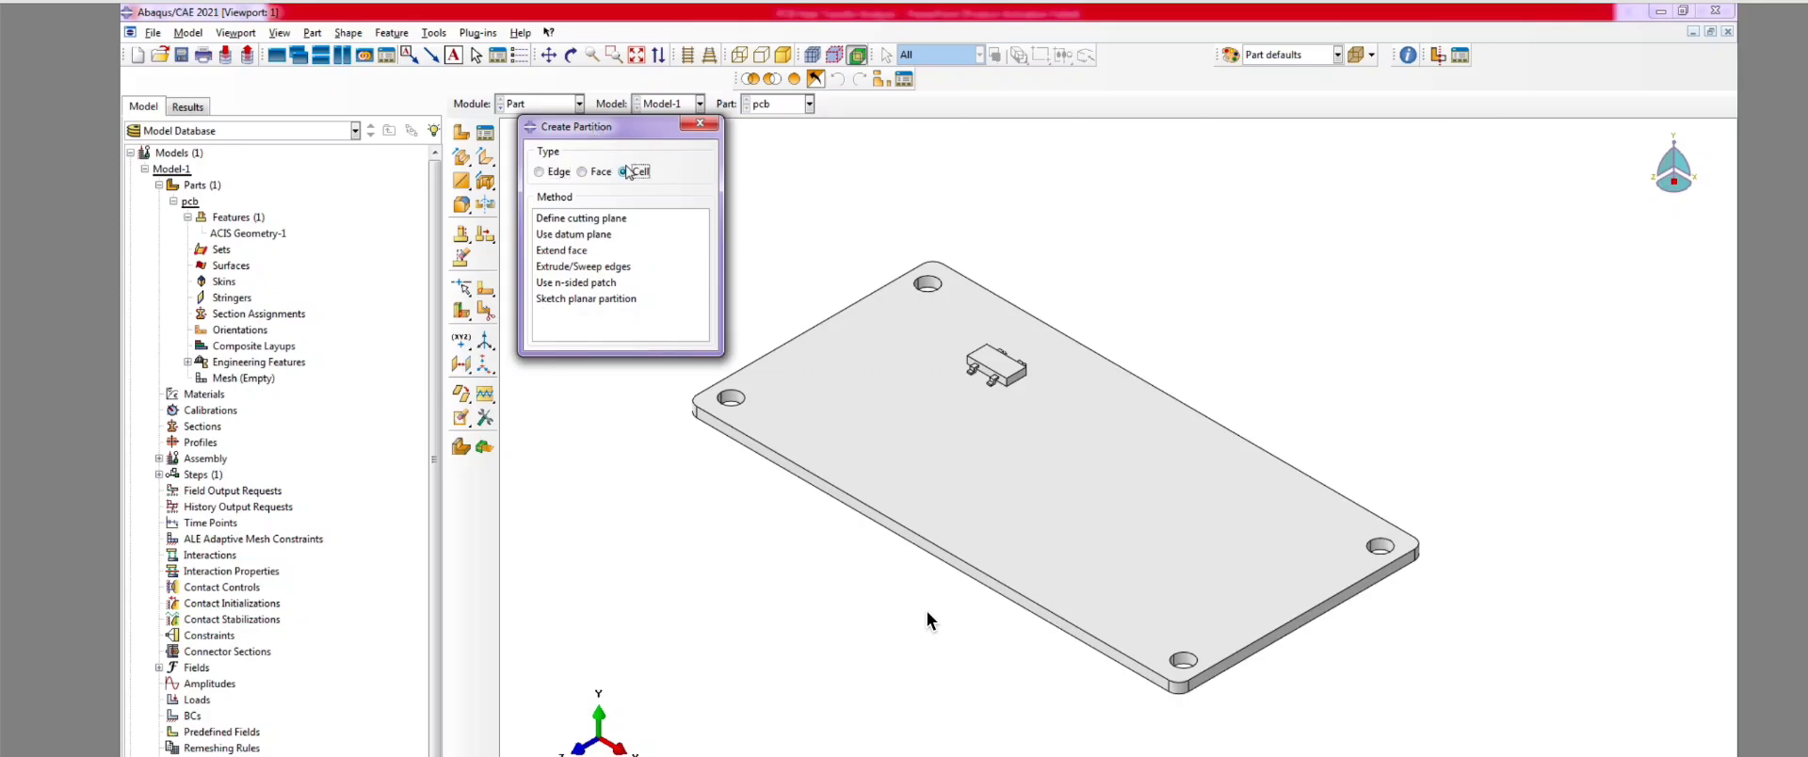
click(558, 251)
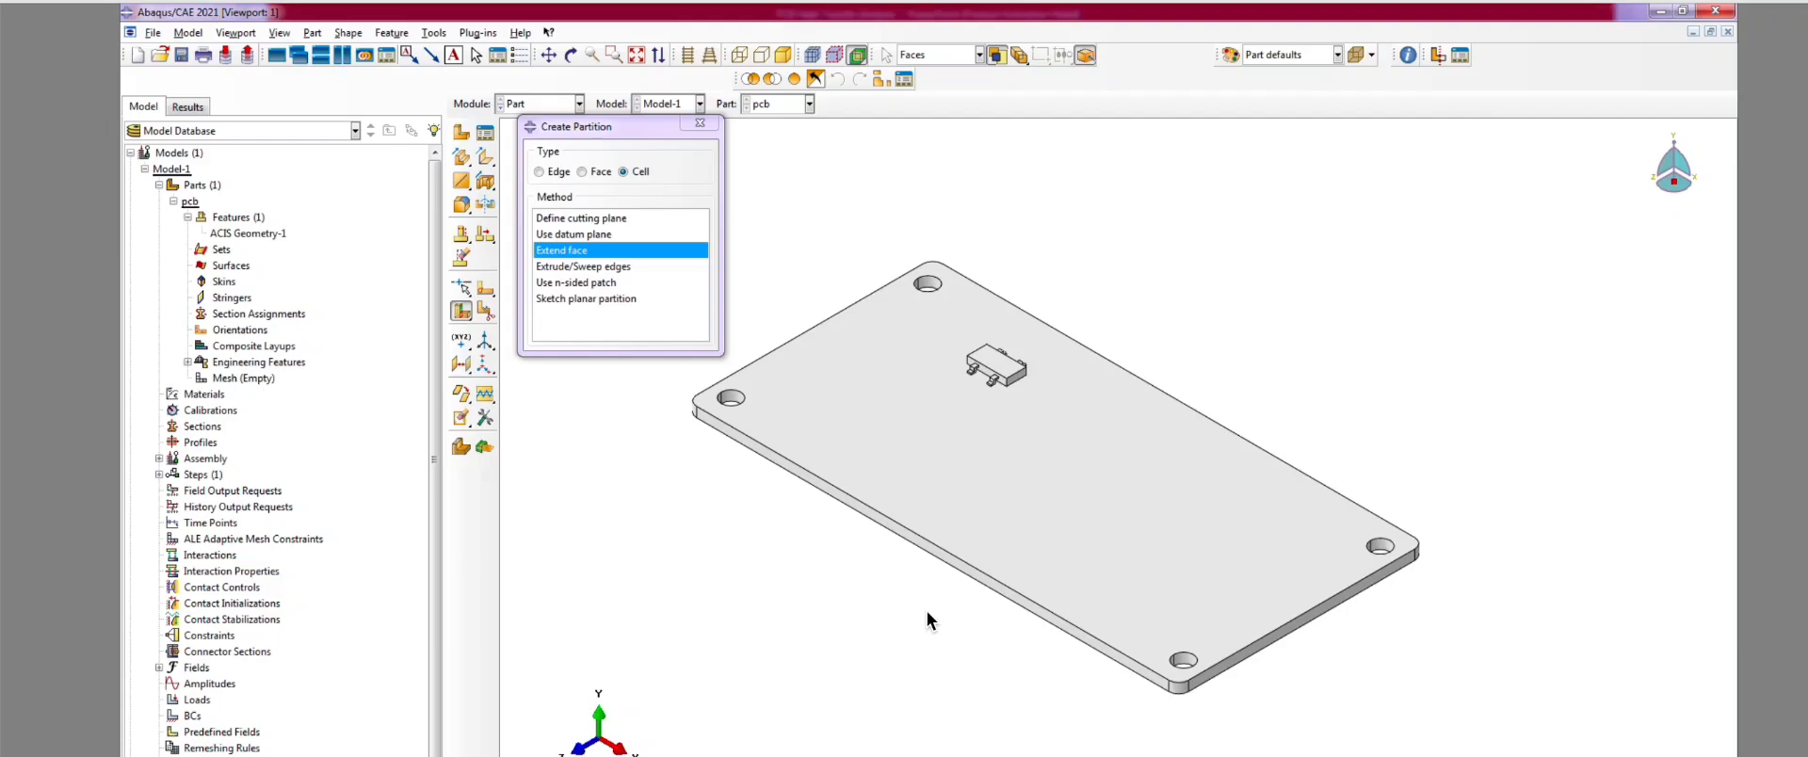
scroll(1333, 645, down, 1)
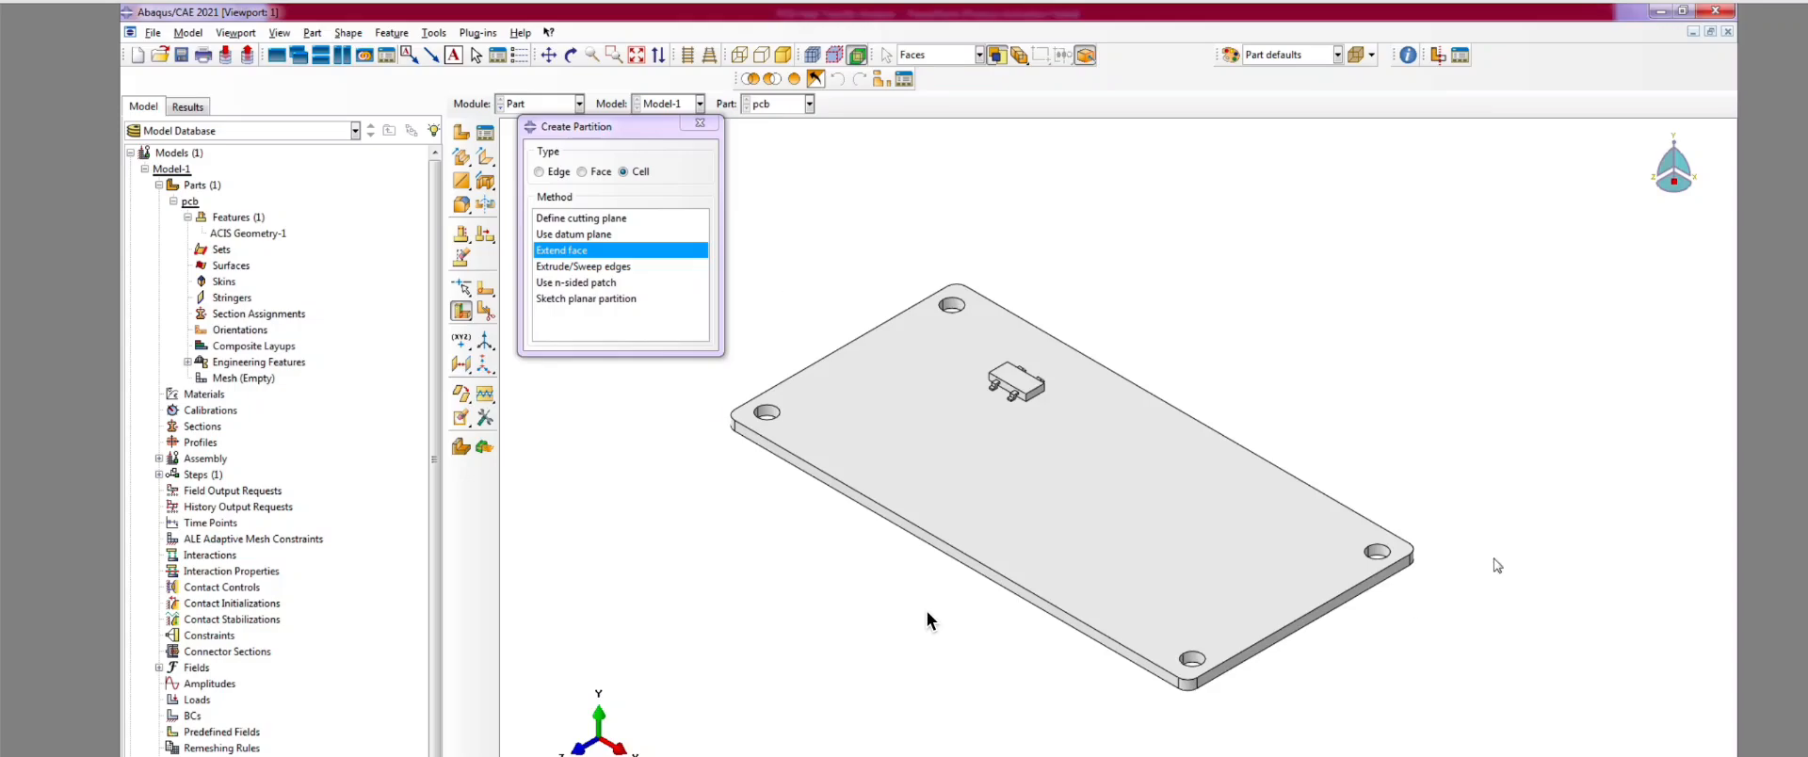
click(973, 468)
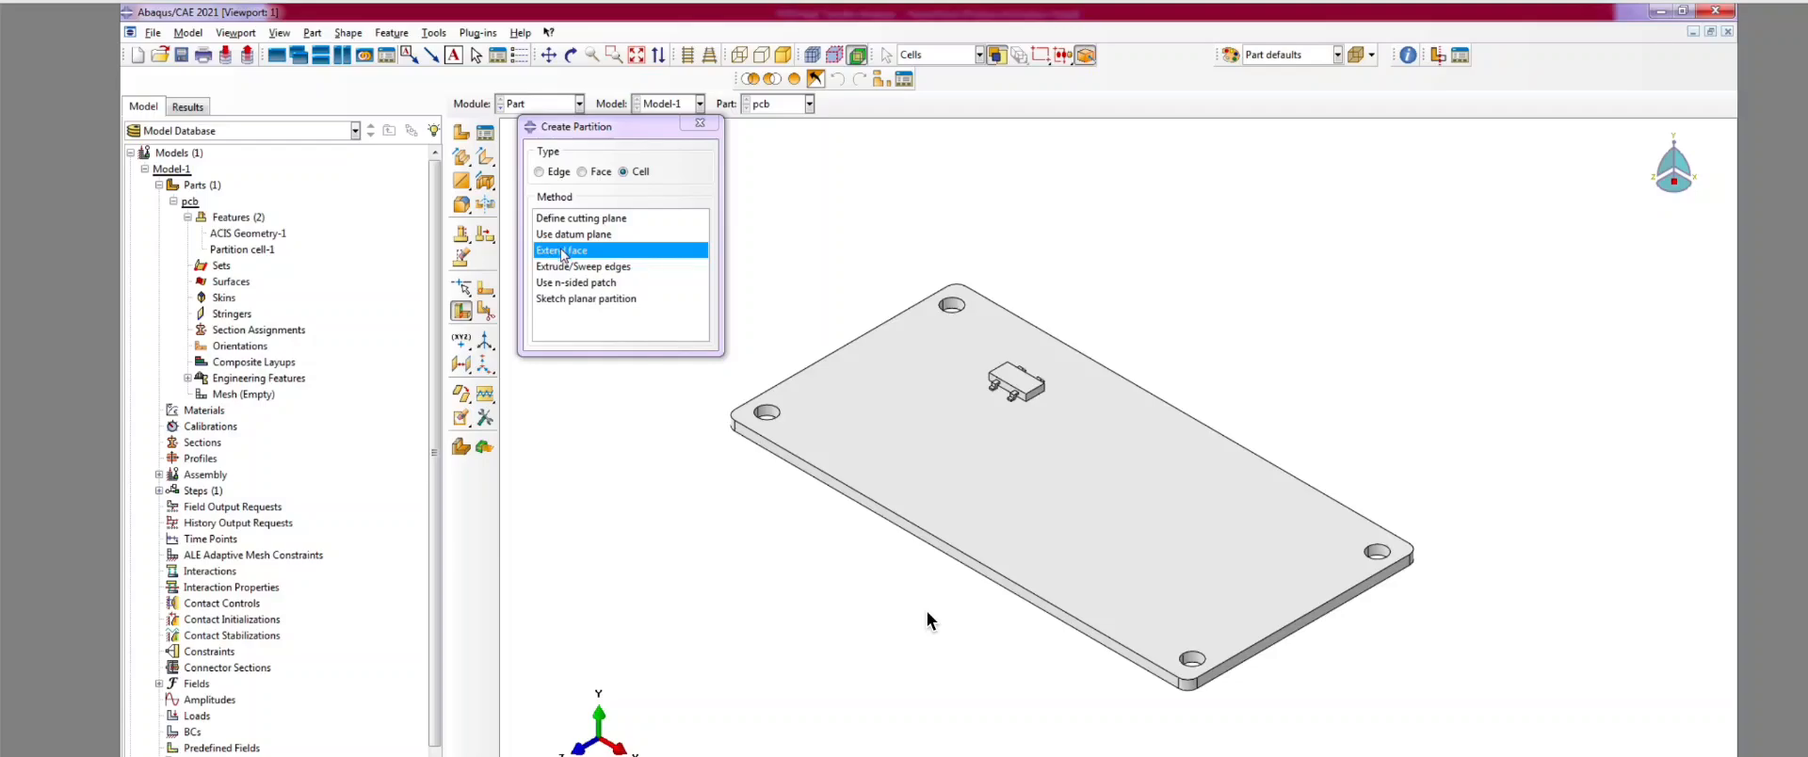
drag(587, 128, 228, 124)
click(571, 55)
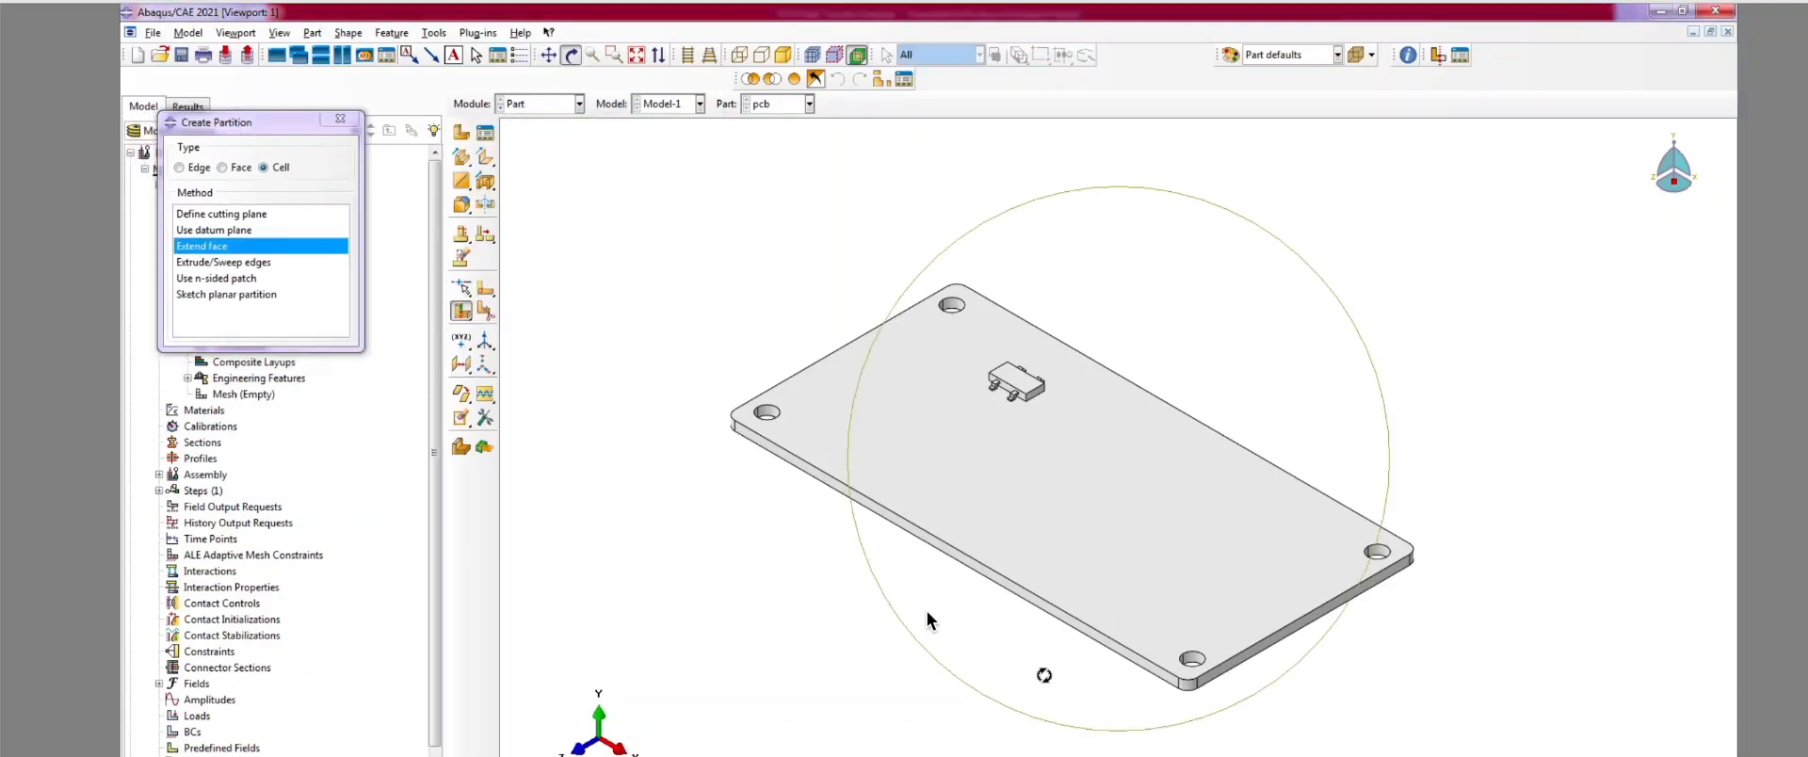
drag(1150, 678, 938, 528)
Step: Start an offset datum plane from the plate's top face, flipped to point downward
click(348, 120)
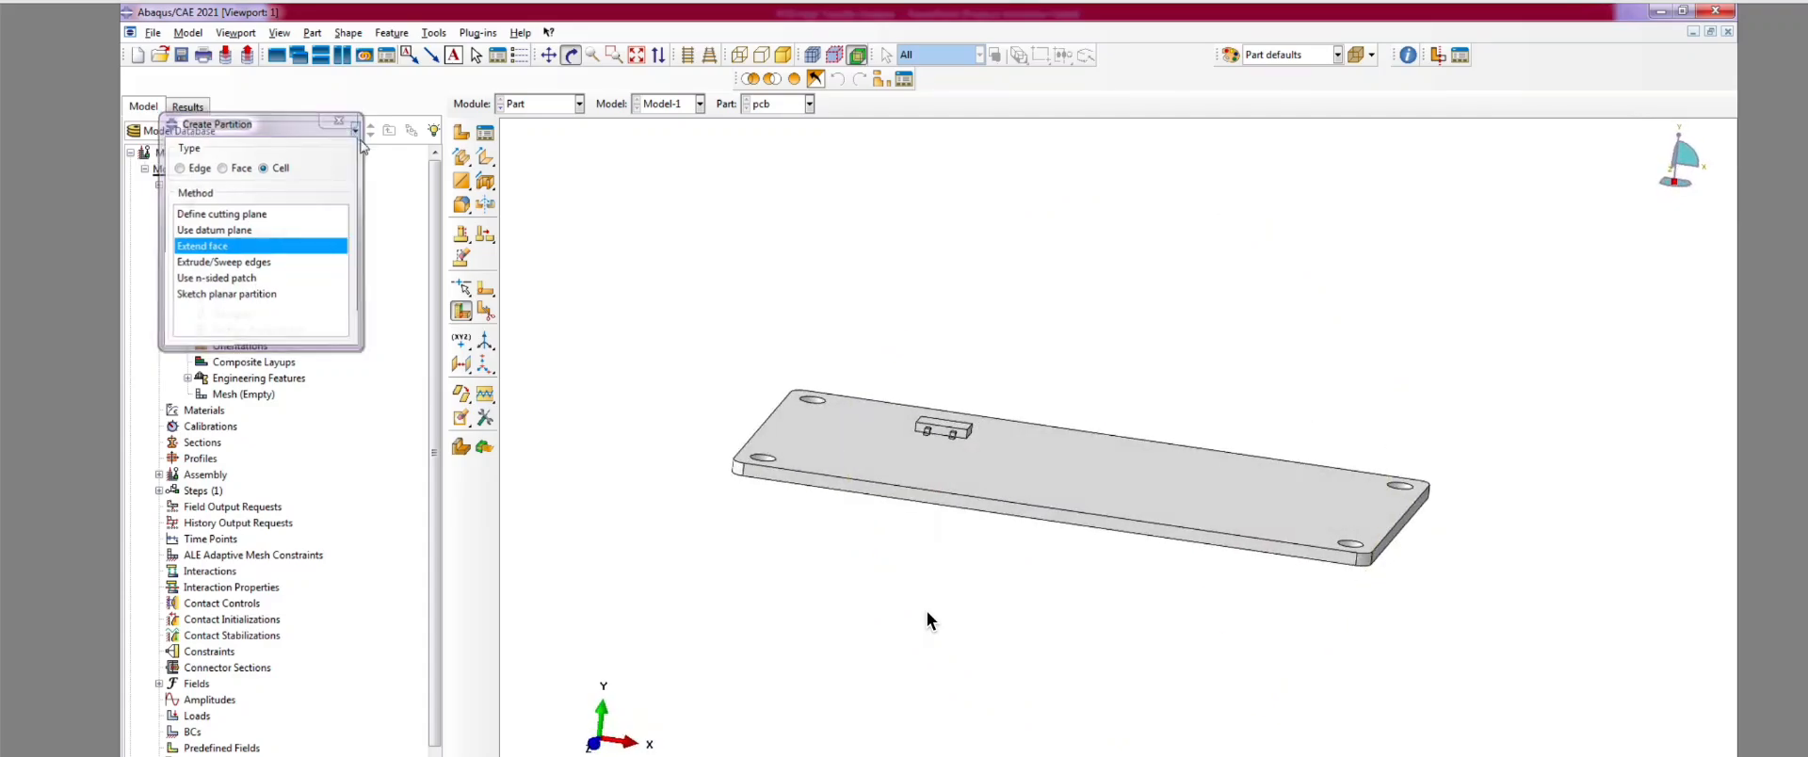
click(463, 370)
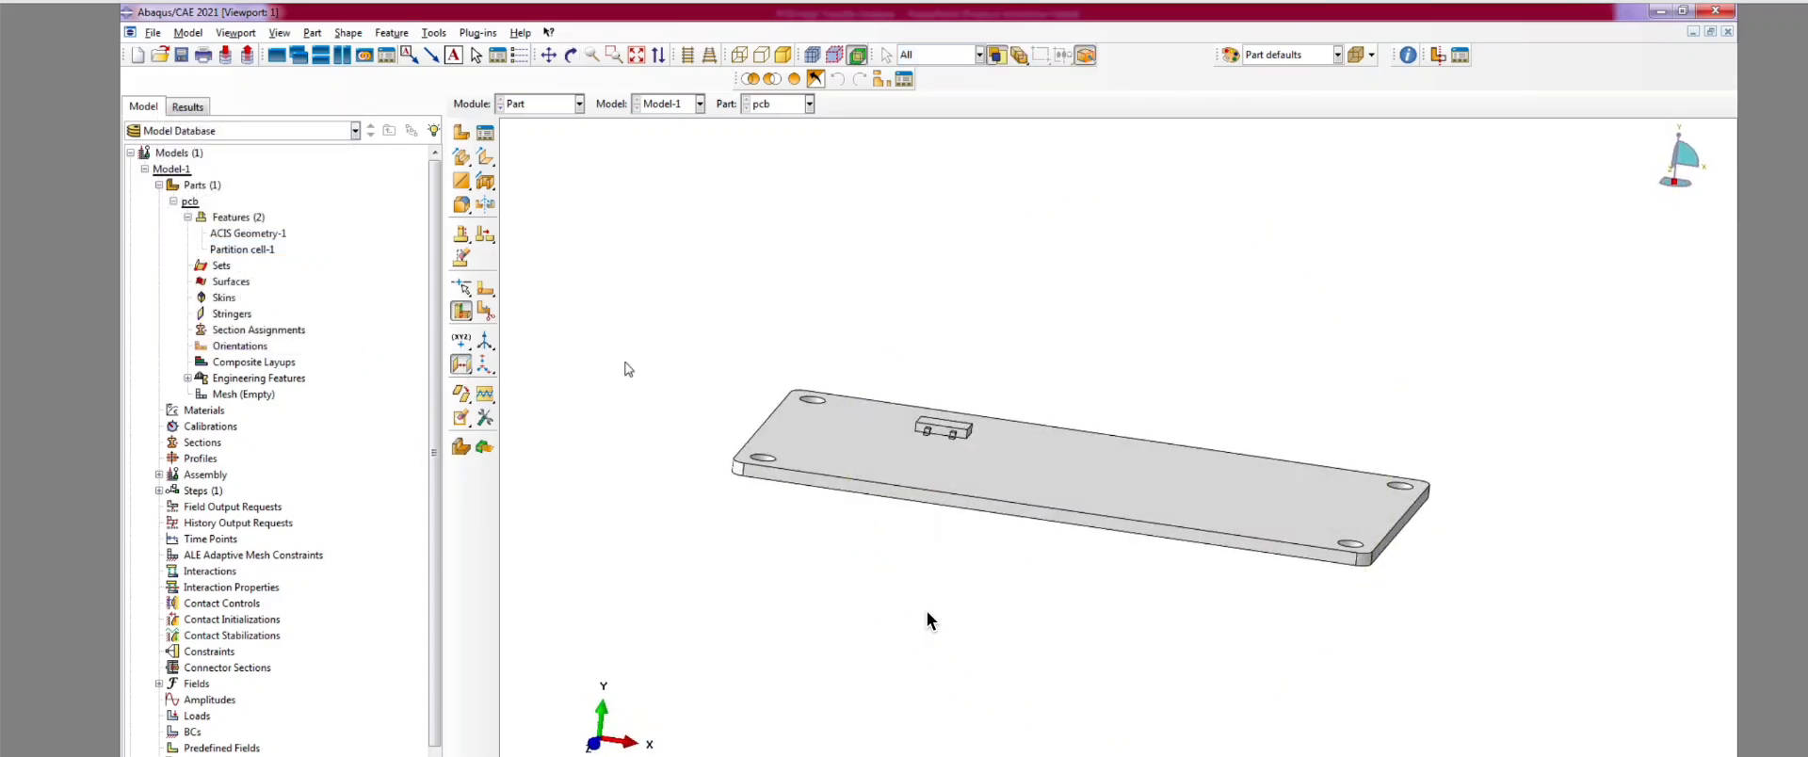
click(1071, 473)
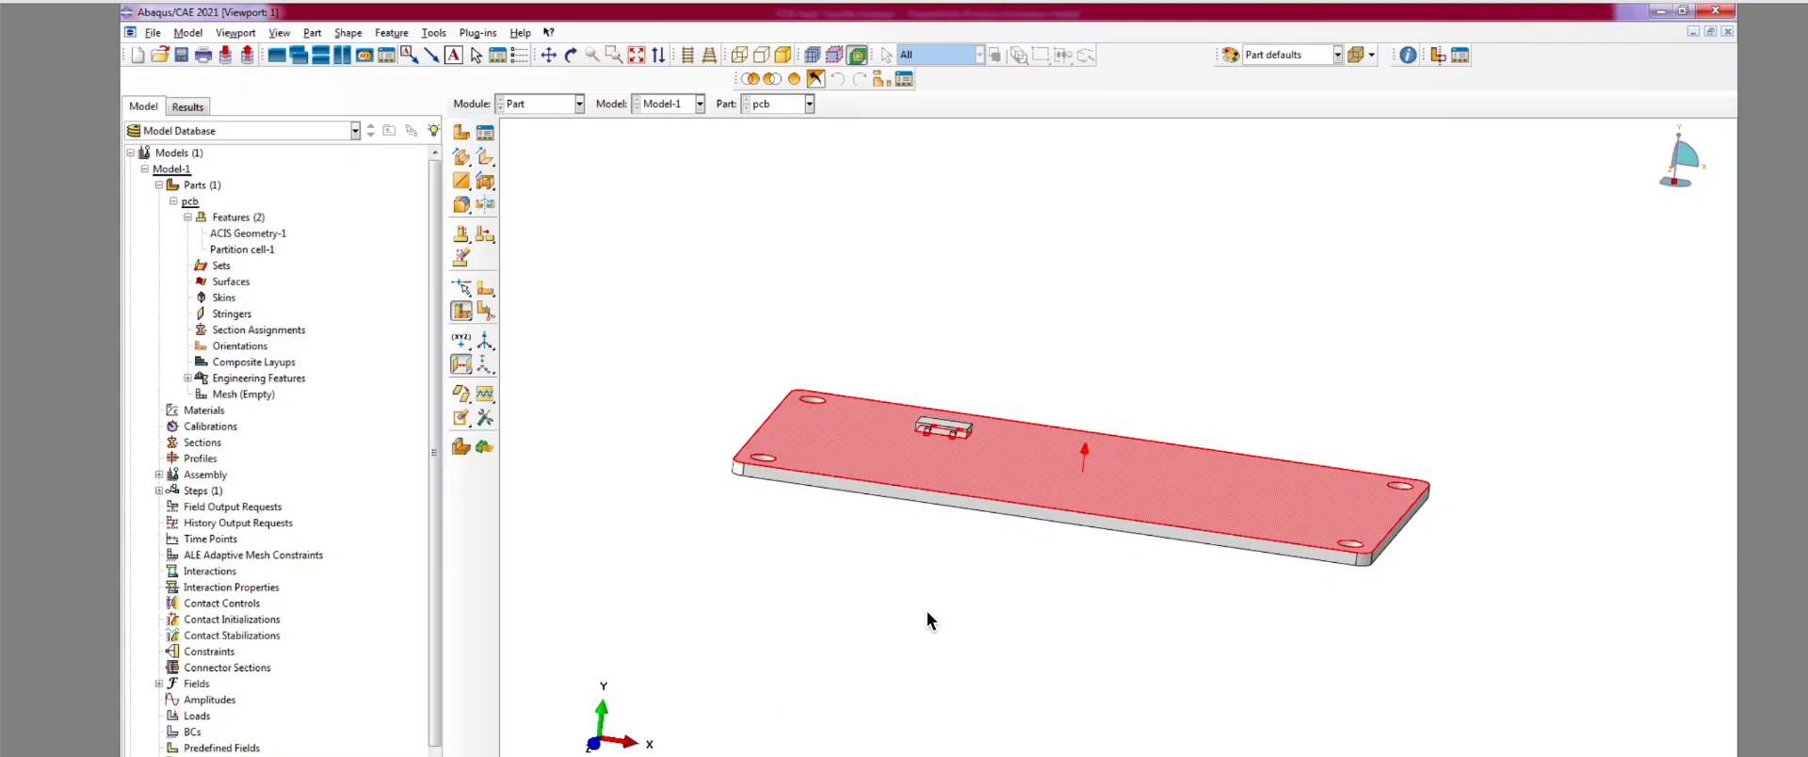
click(780, 751)
key(alt+Tab)
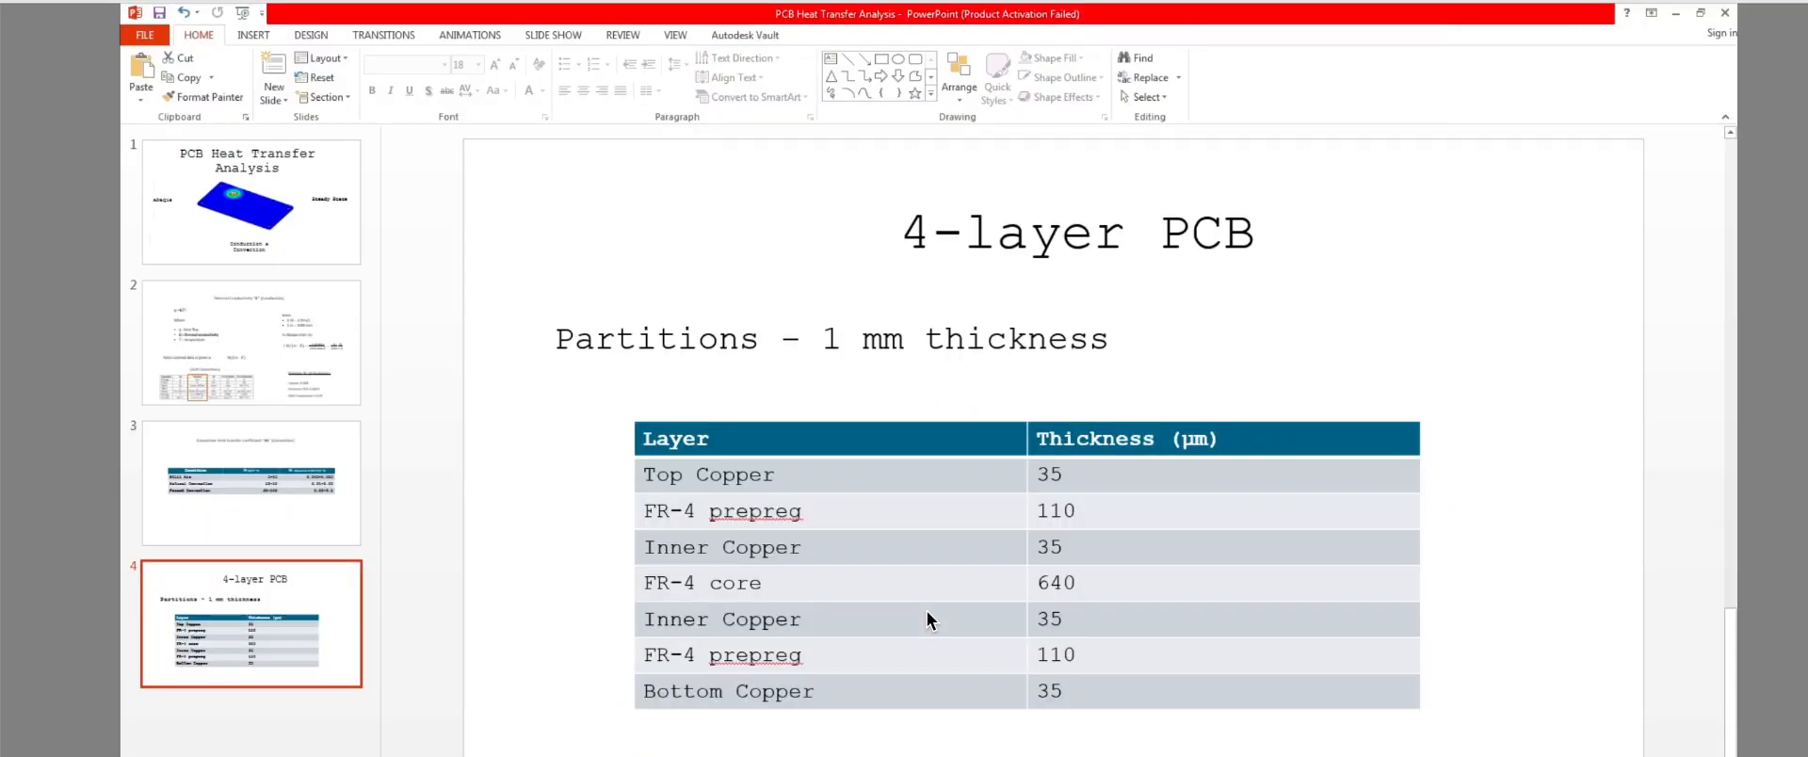
Step: Return to Abaqus/CAE after reading the Top Copper thickness in the layer table
key(alt+Tab)
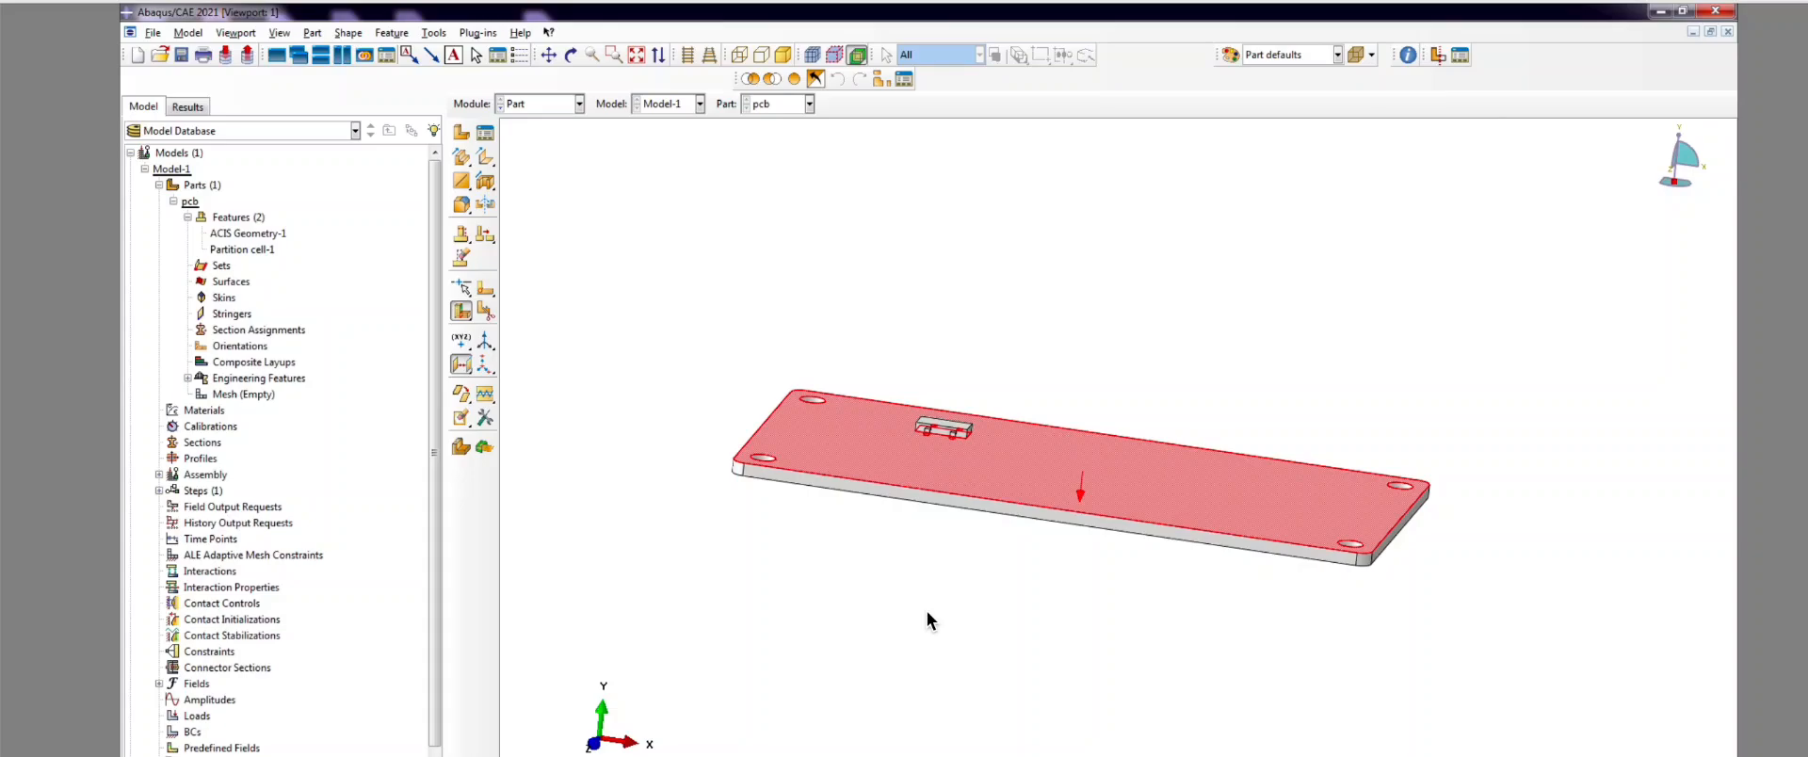
Step: Create Datum plane-1 at the entered offset and turn the board nearly edge-on
key(Return)
scroll(725, 480, up, 5)
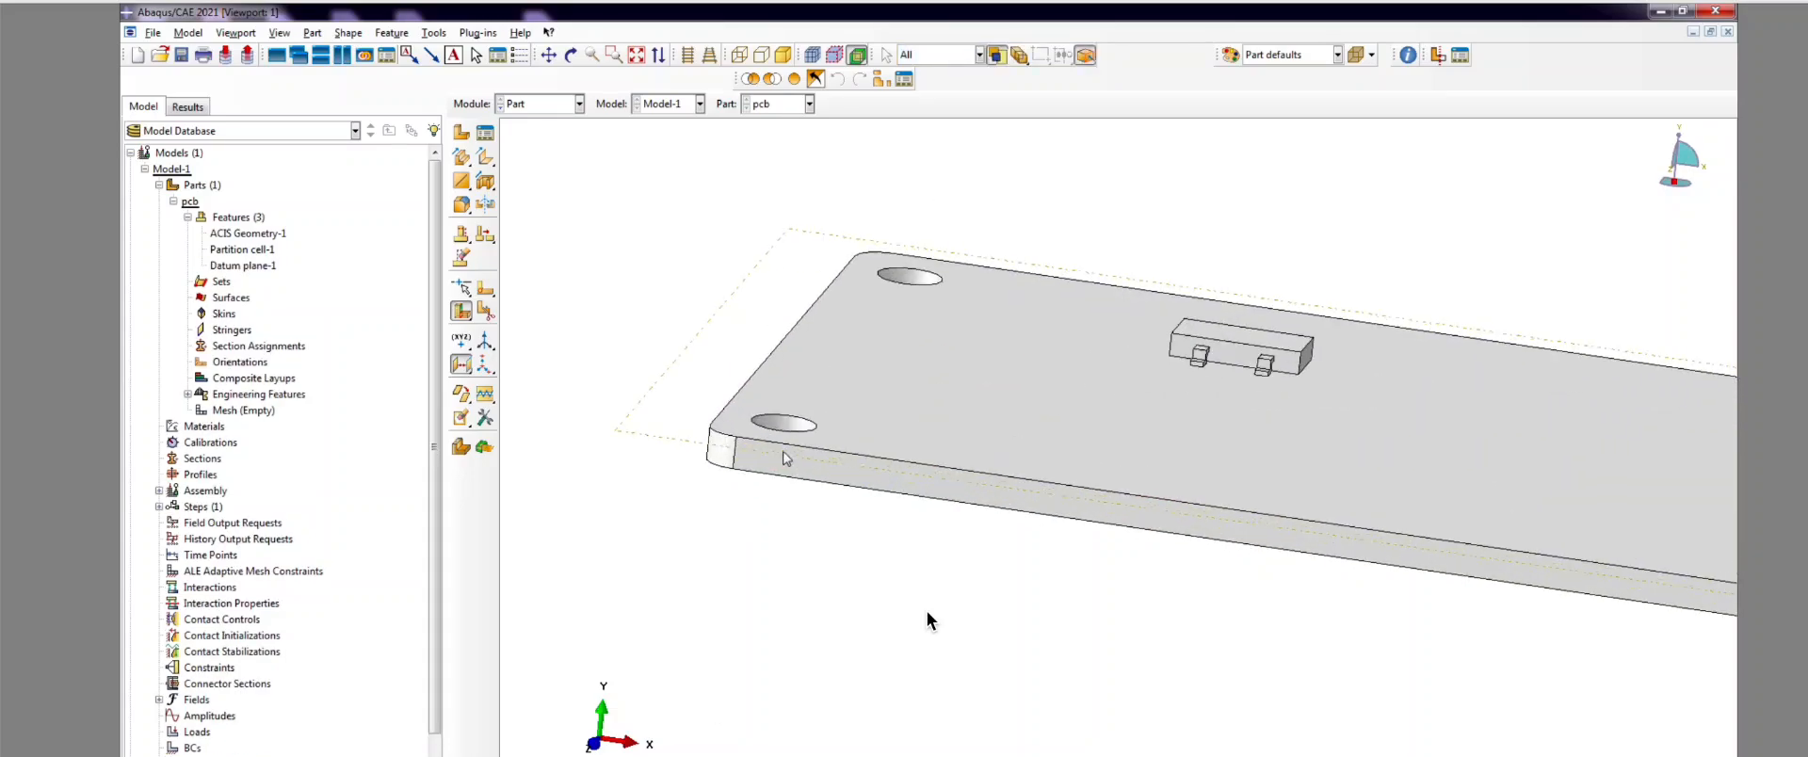
click(570, 55)
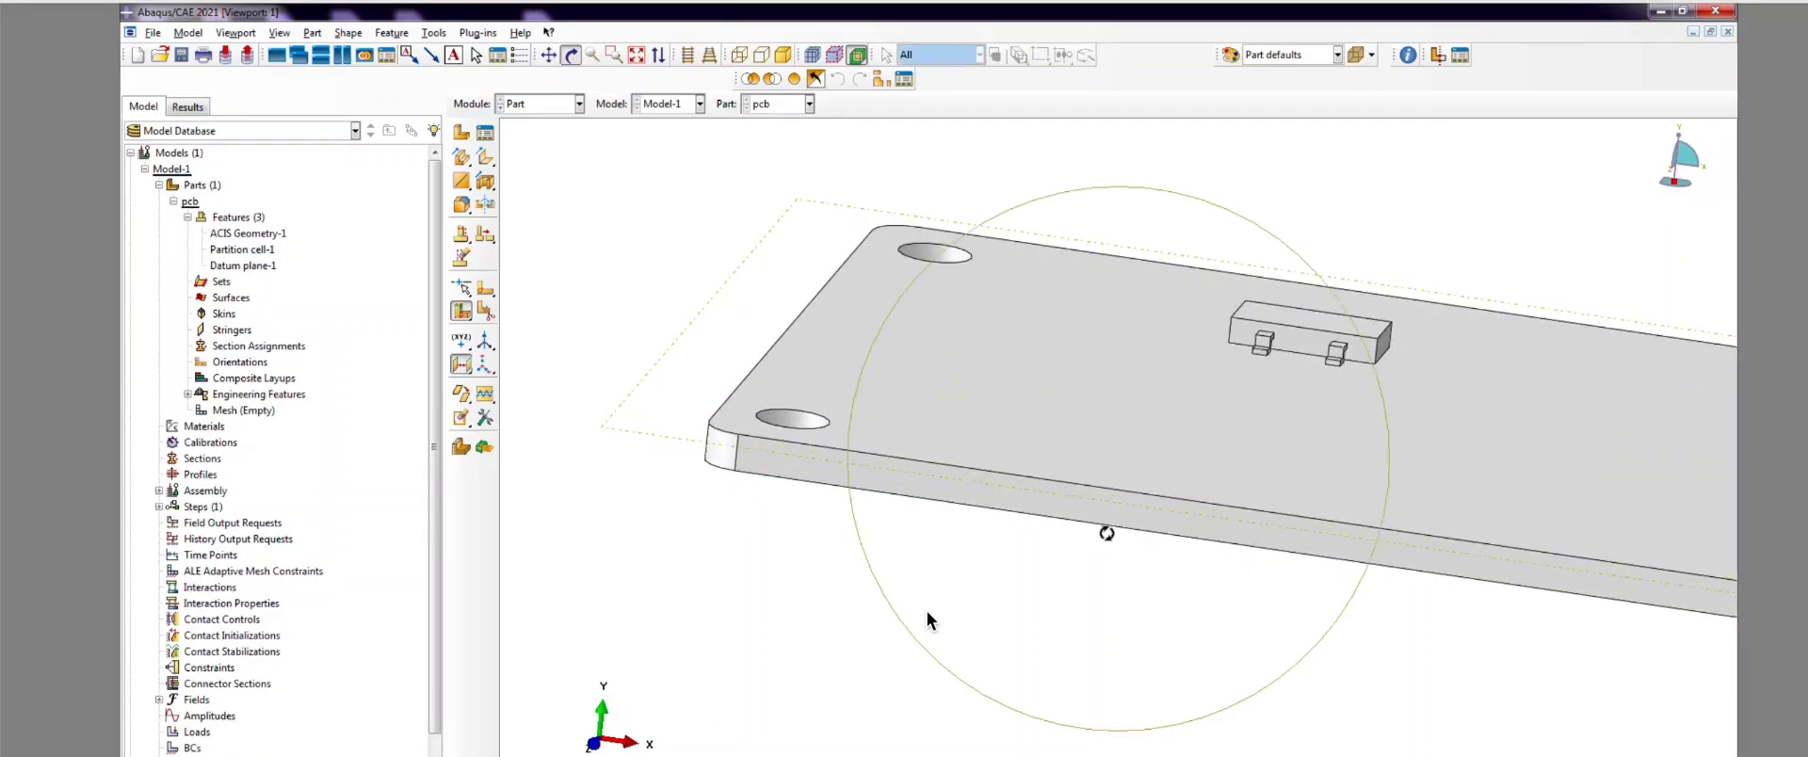
drag(1105, 528, 1110, 492)
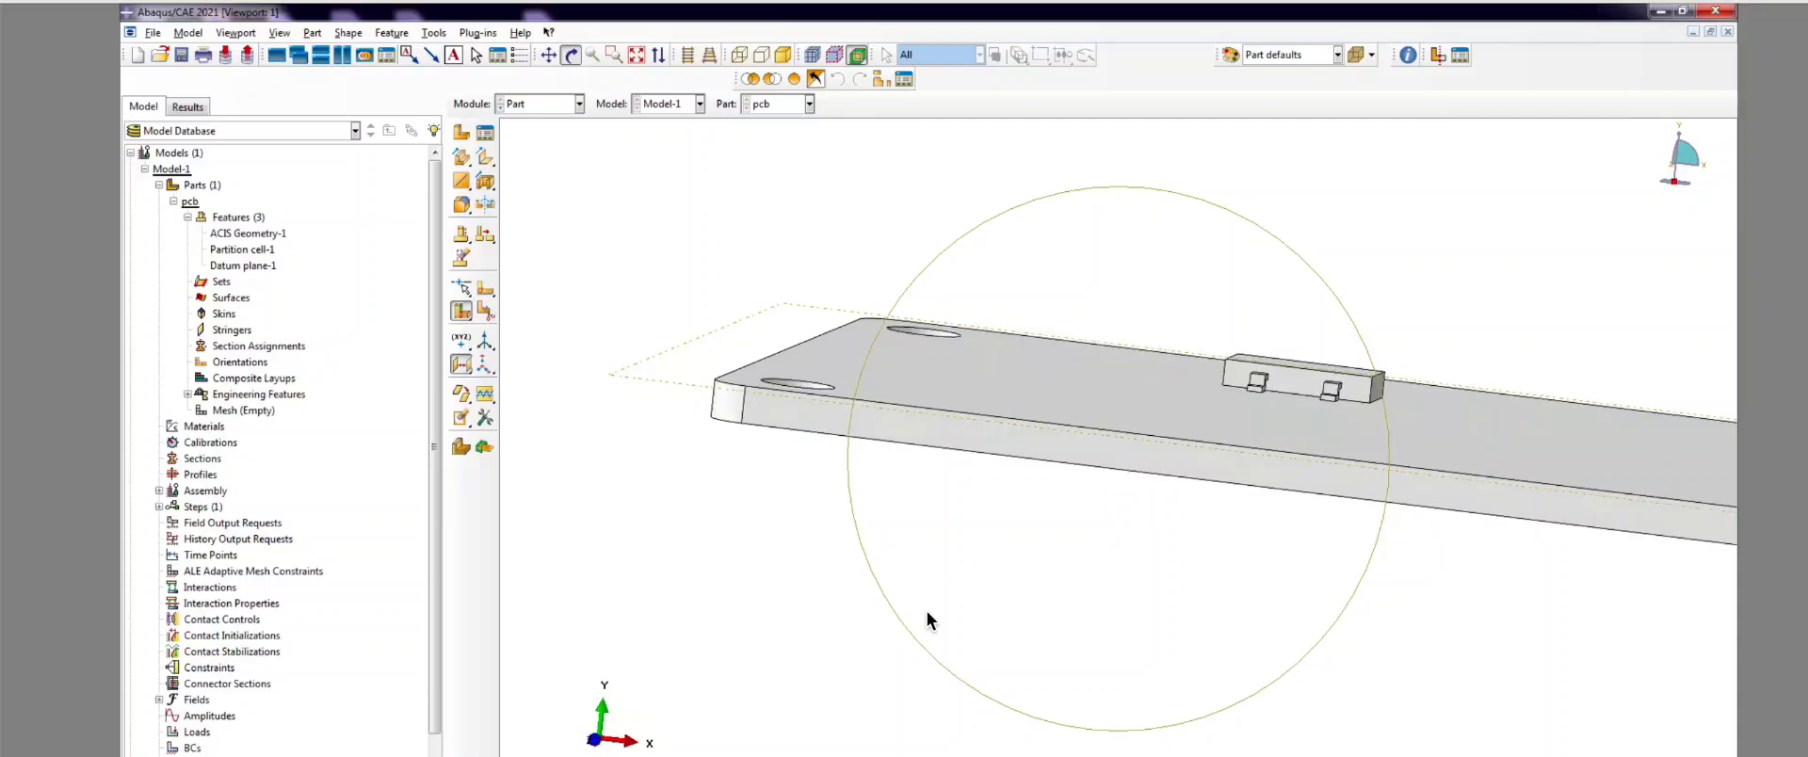
Step: Split the plate cell along Datum plane-1 into Partition cell-2, then highlight both partitions' cells
click(484, 311)
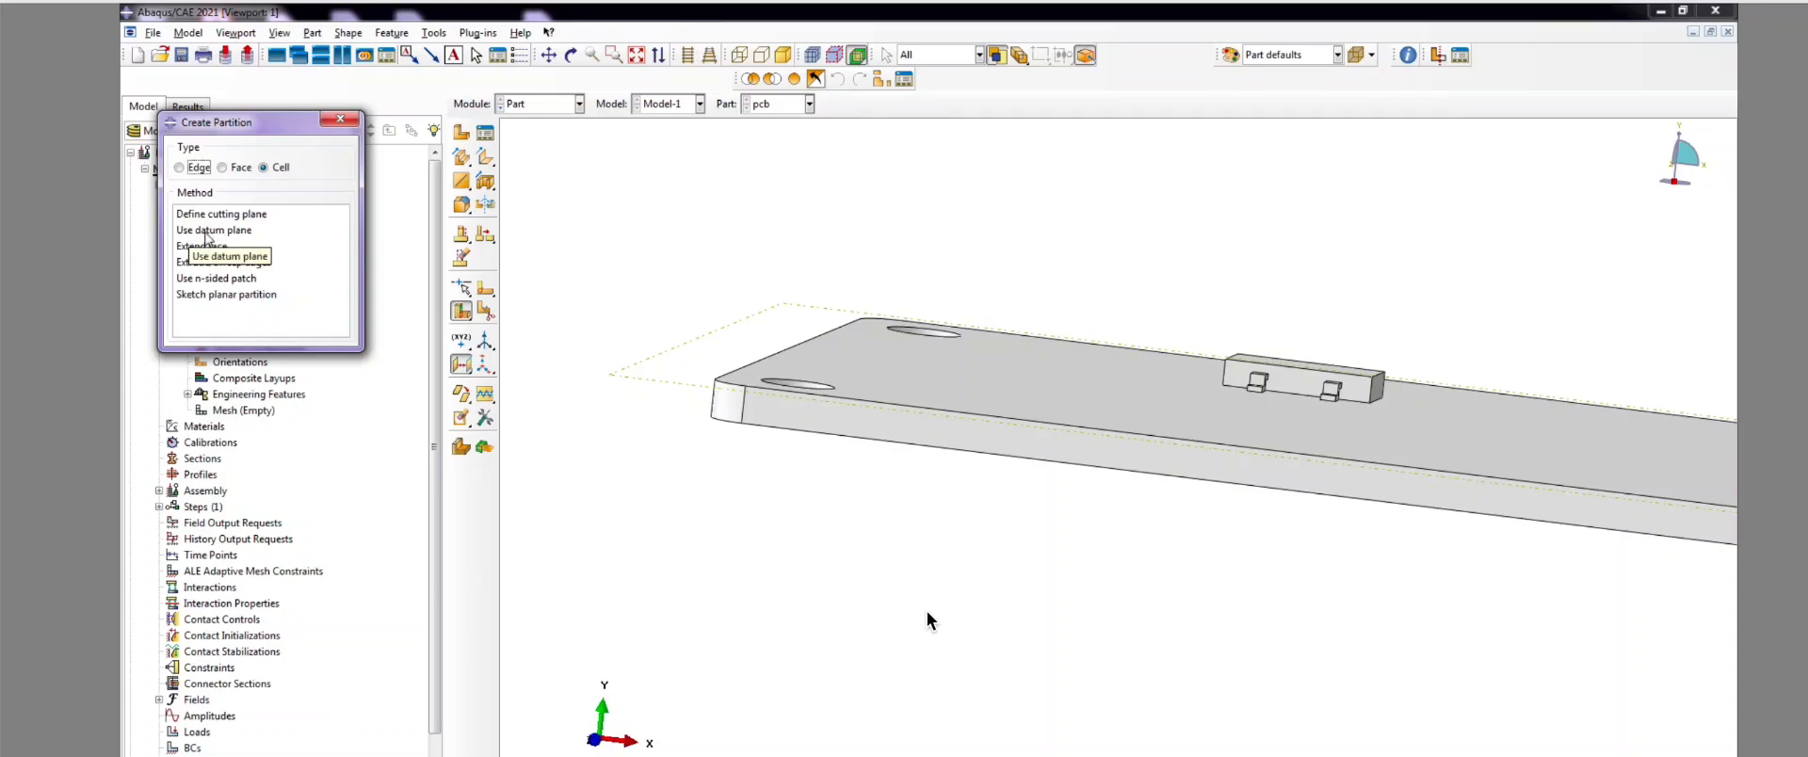
click(209, 230)
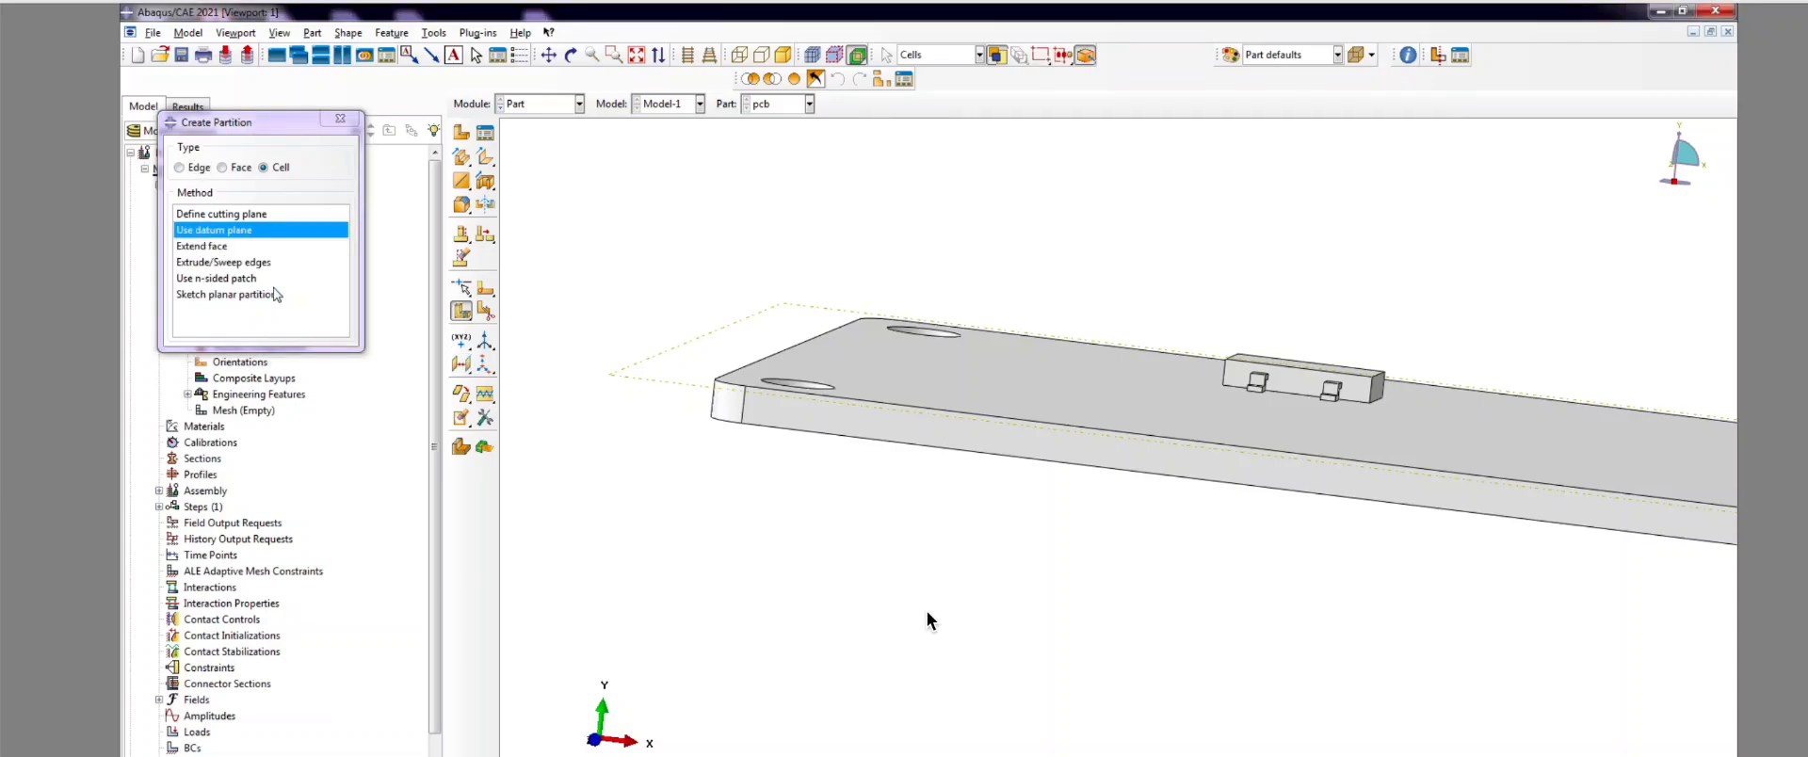
click(956, 367)
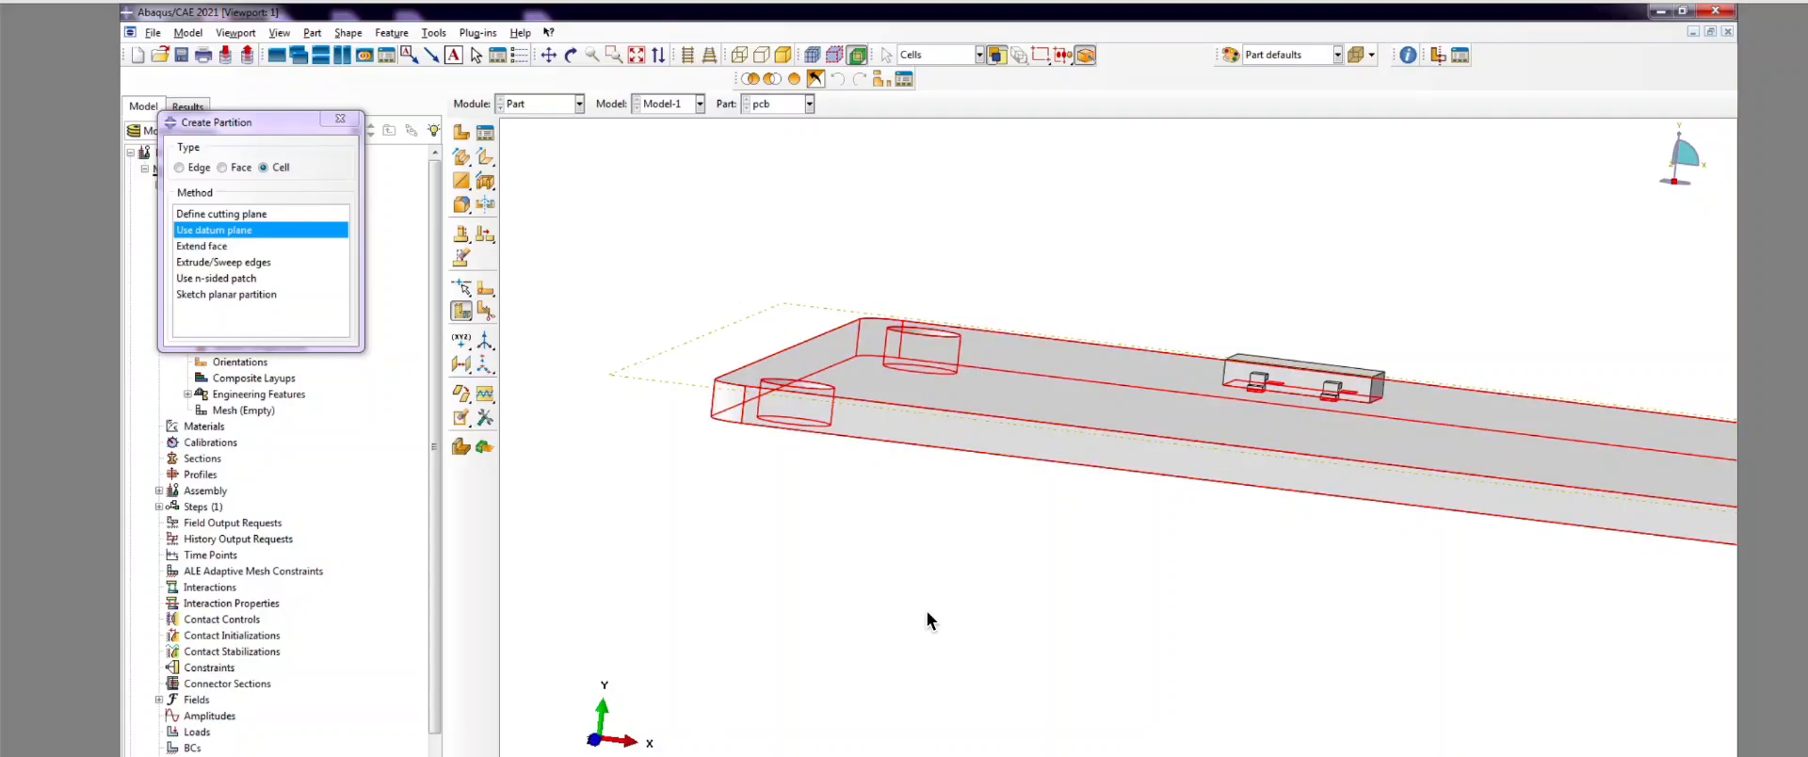
middle_click(817, 285)
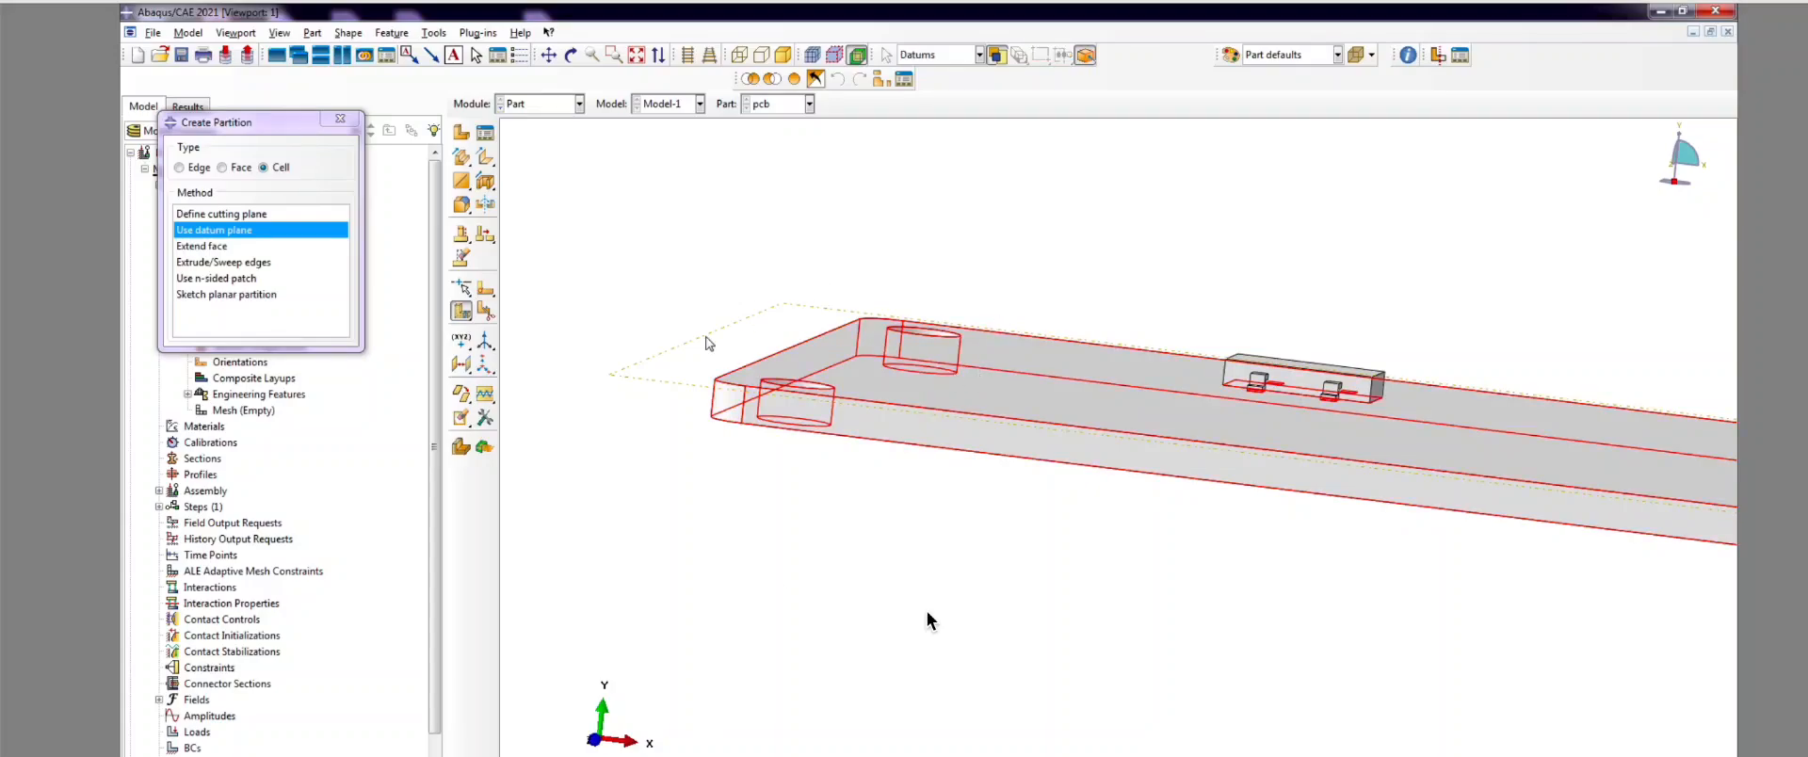
click(644, 381)
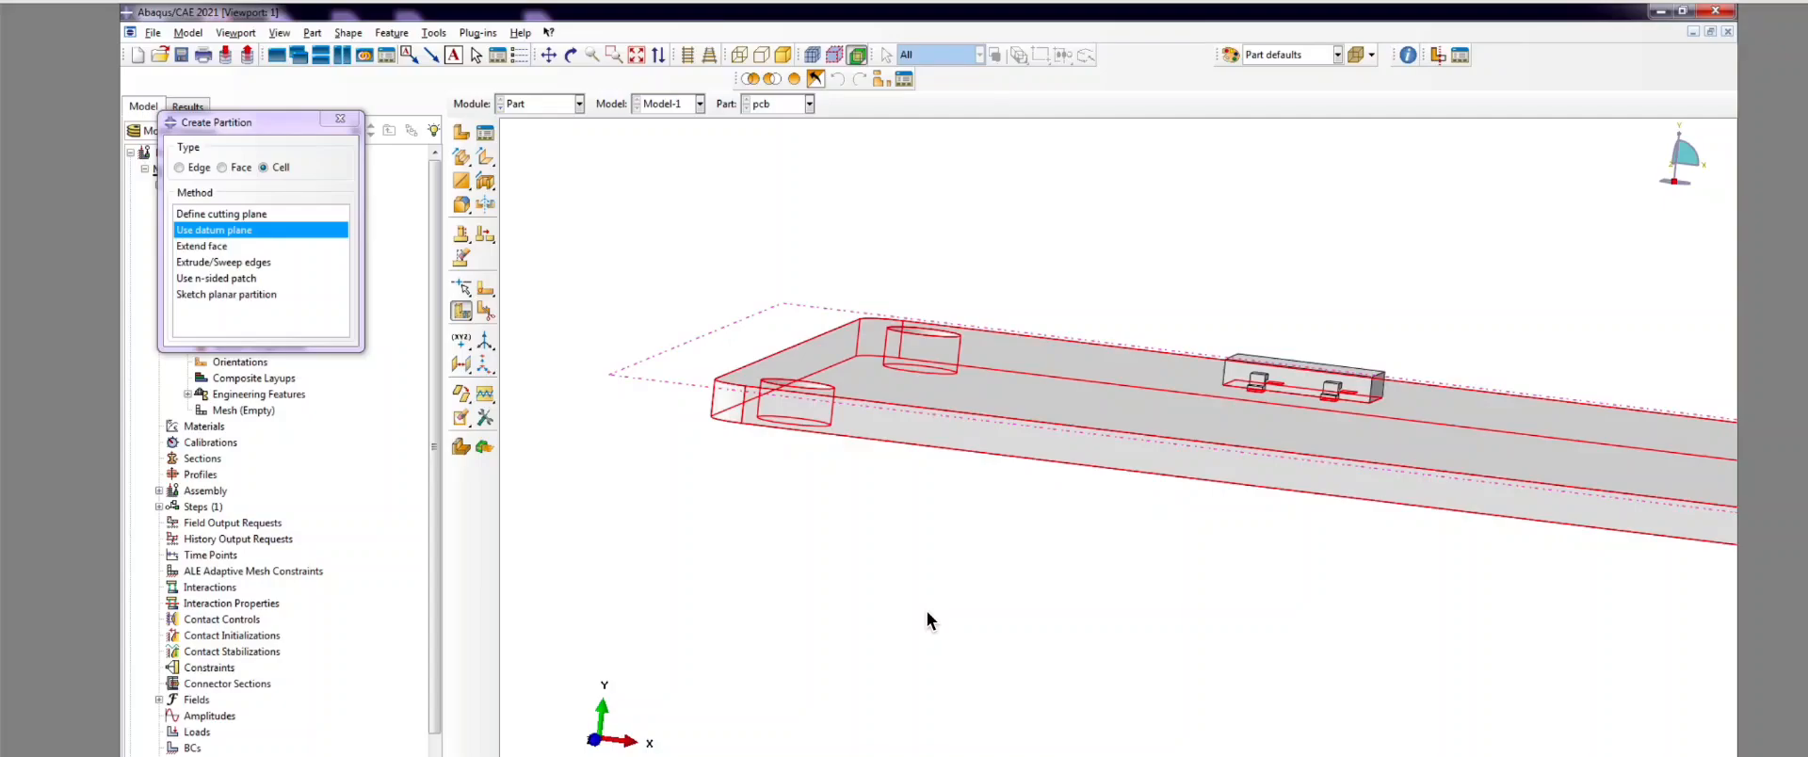
middle_click(808, 337)
scroll(726, 384, up, 10)
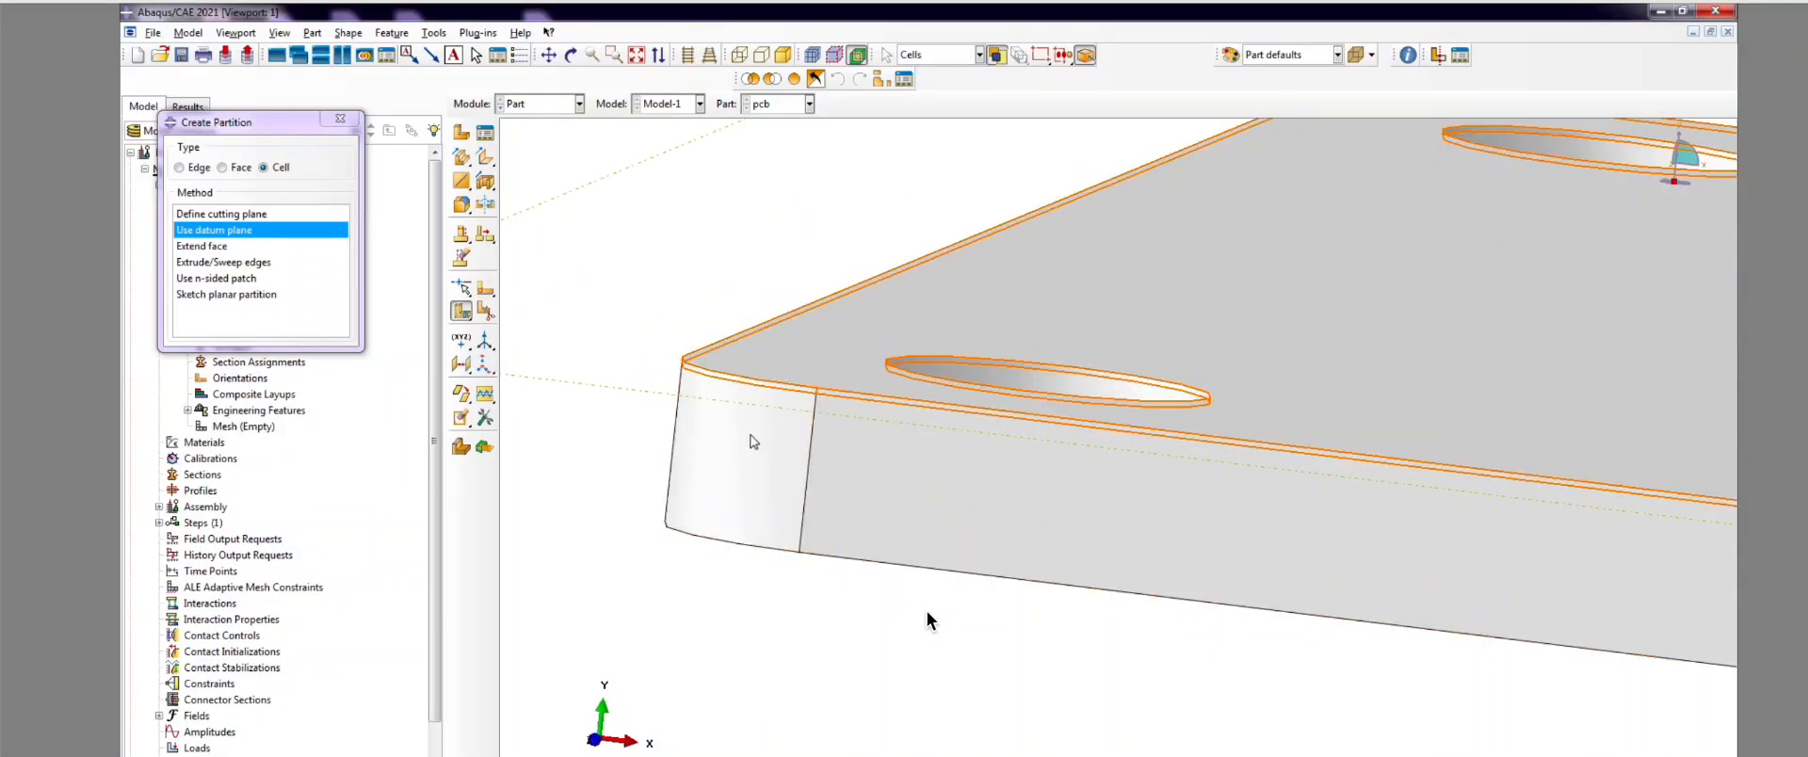
click(340, 118)
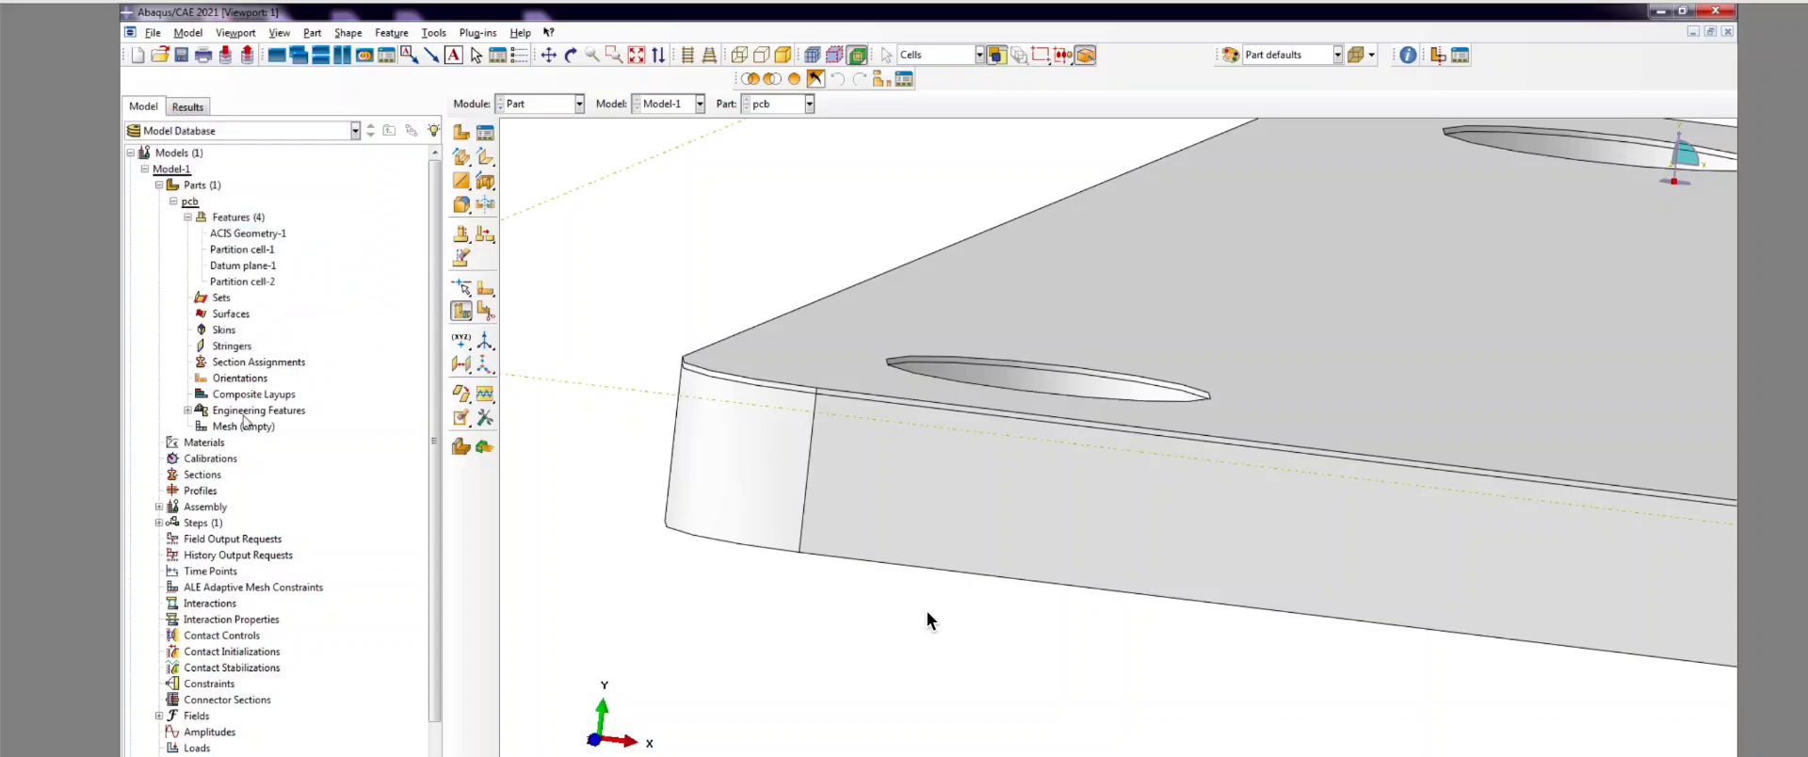
scroll(717, 399, down, 4)
scroll(656, 461, down, 6)
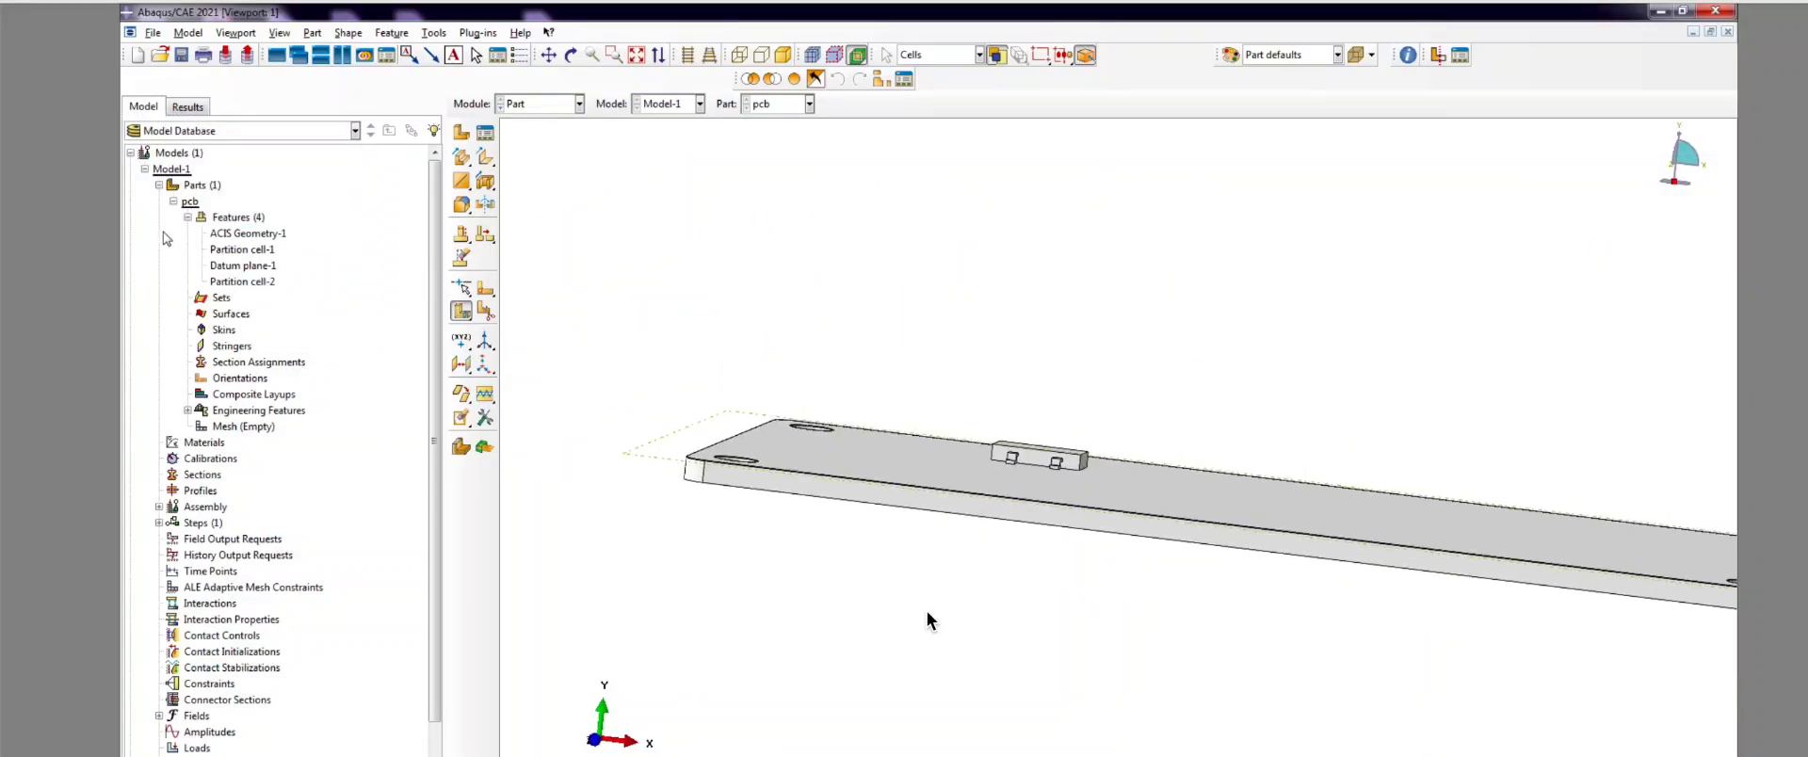
click(247, 250)
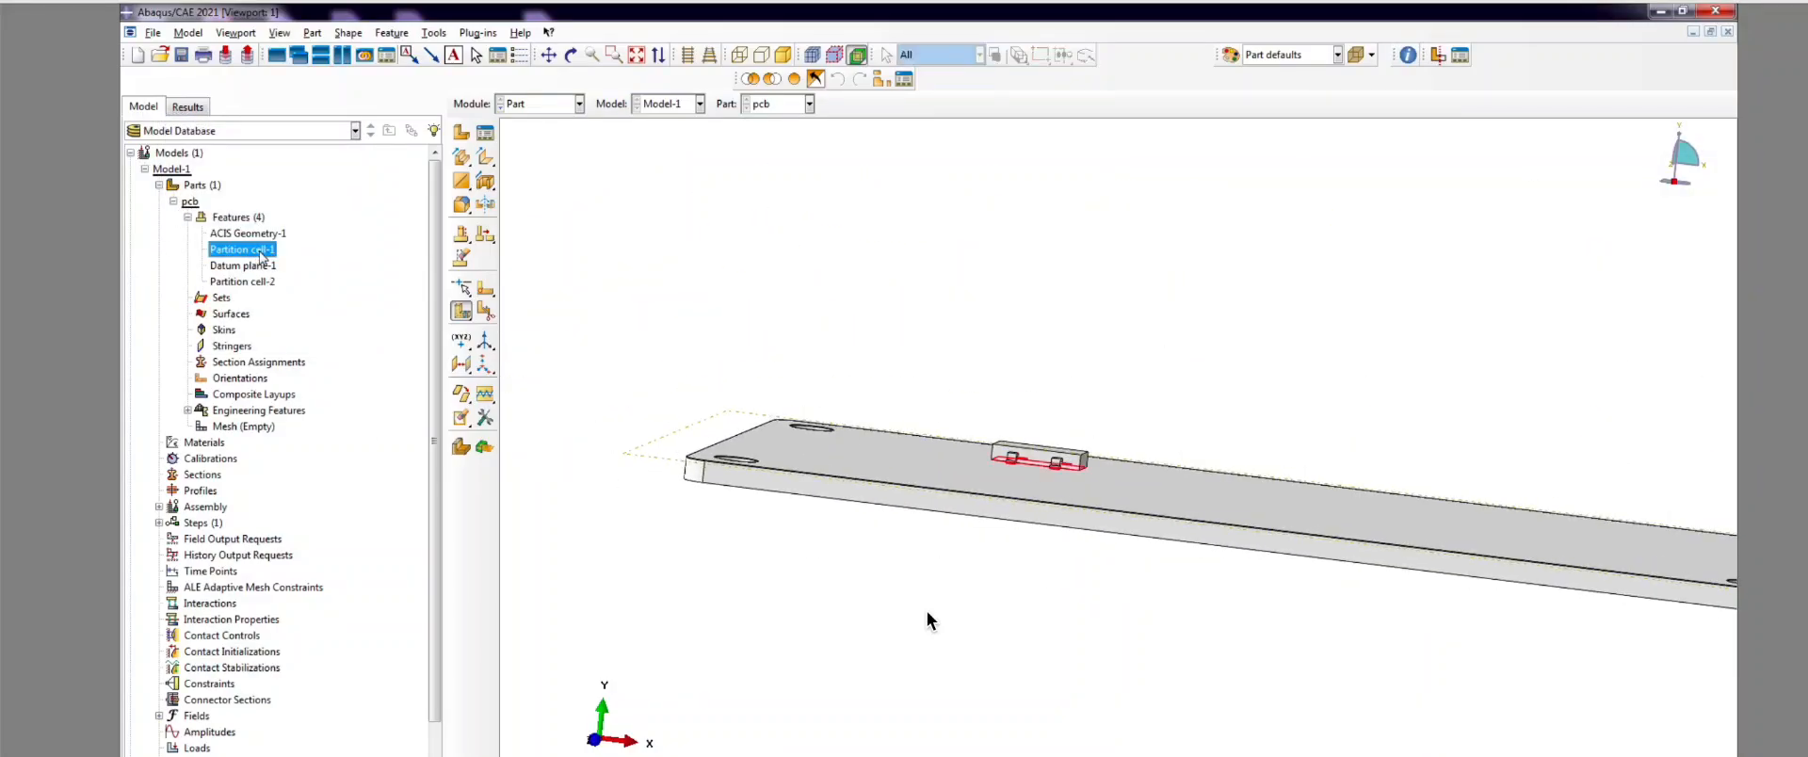
click(243, 281)
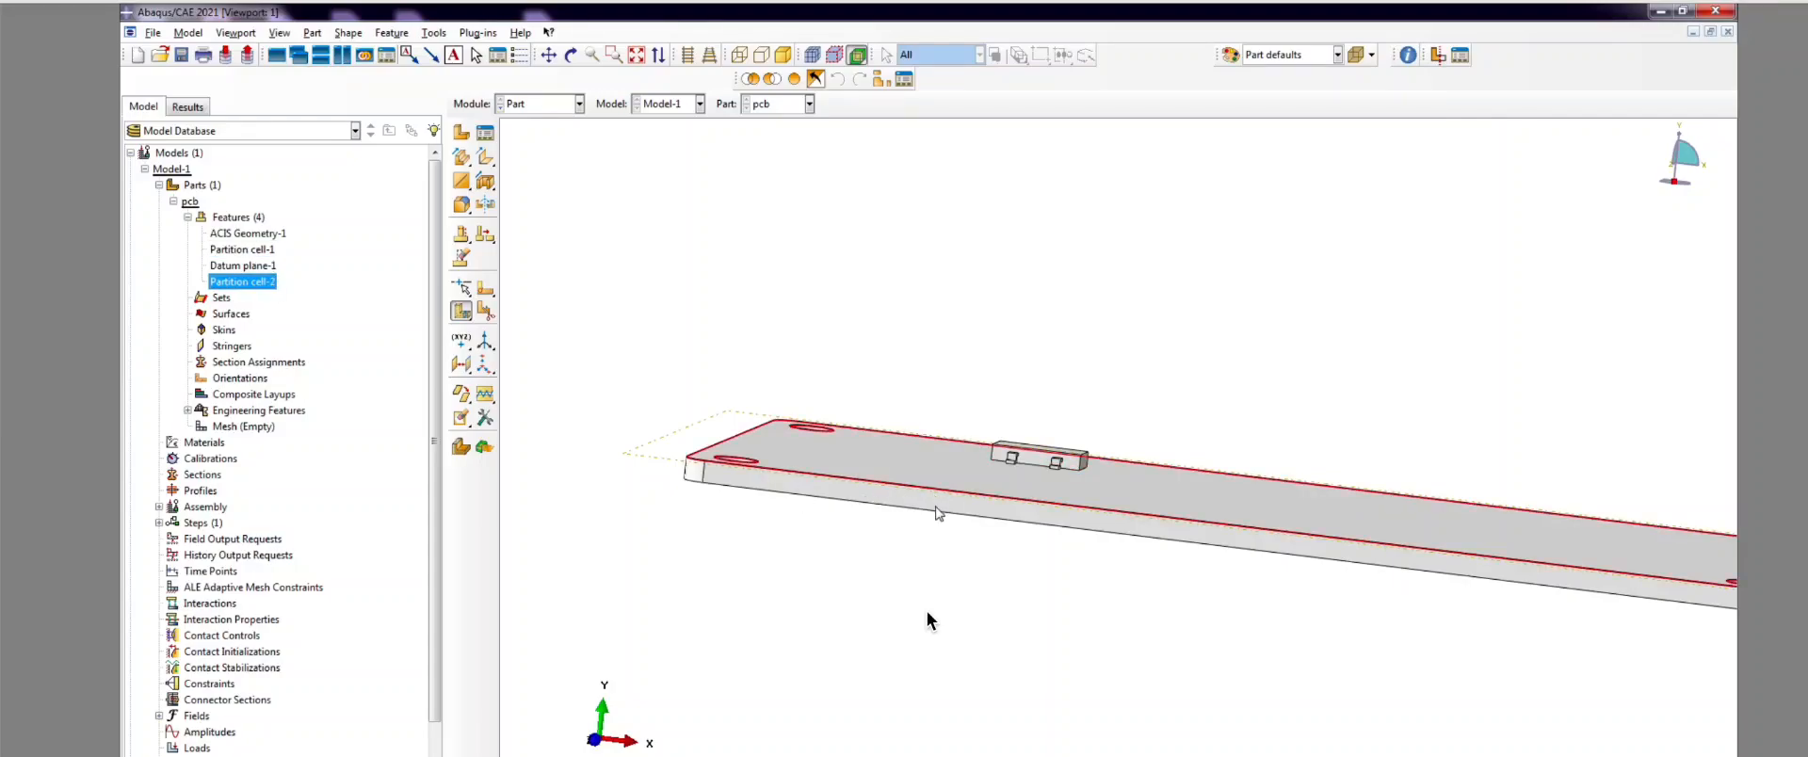
key(alt+Tab)
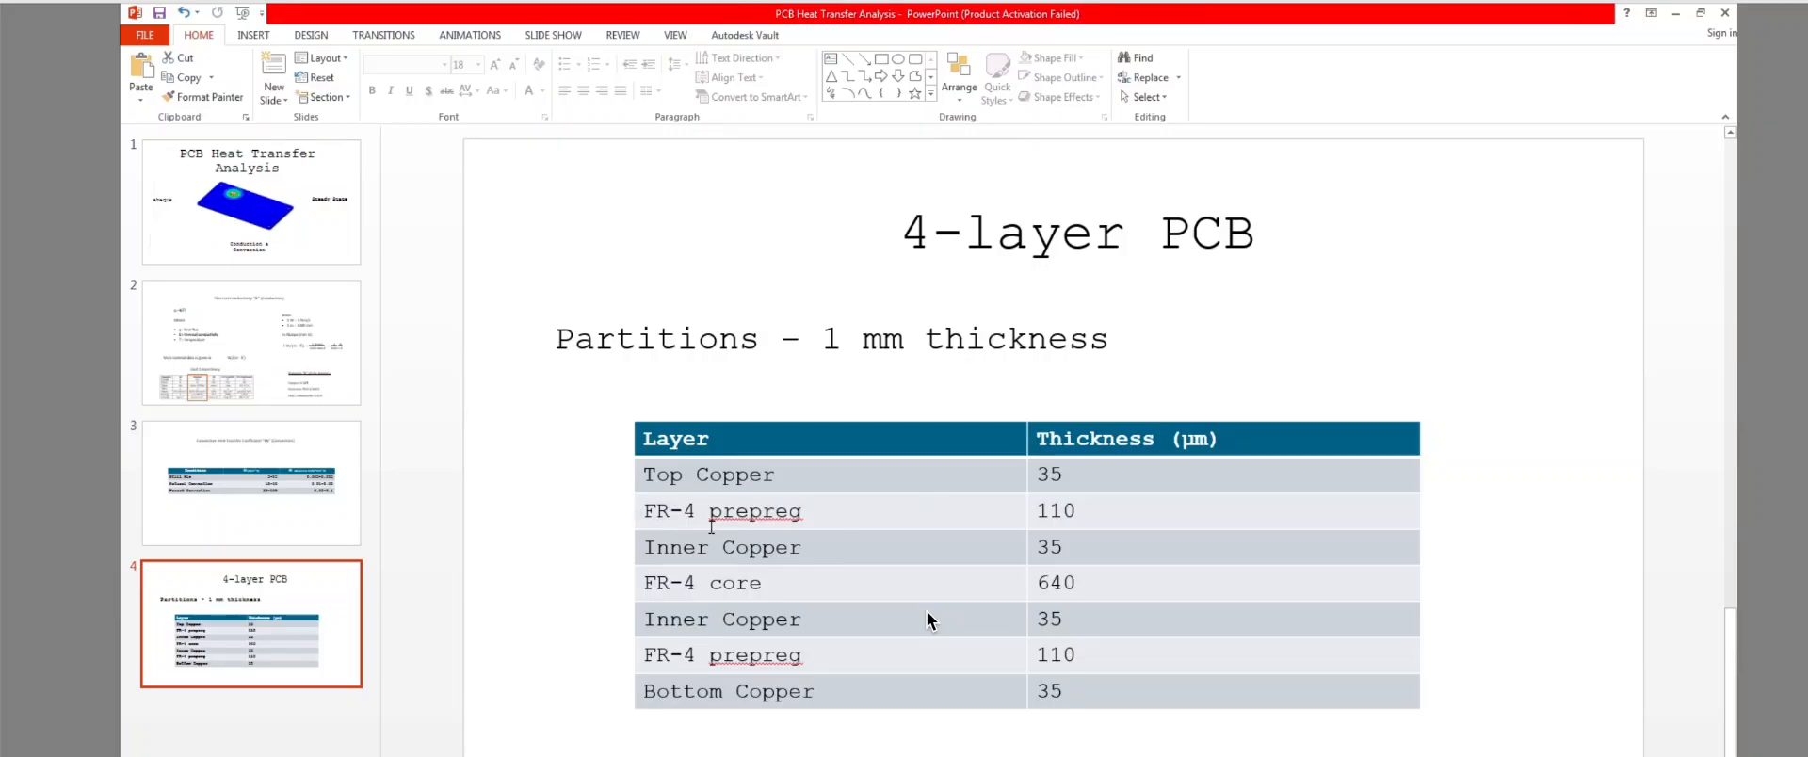
key(alt+Tab)
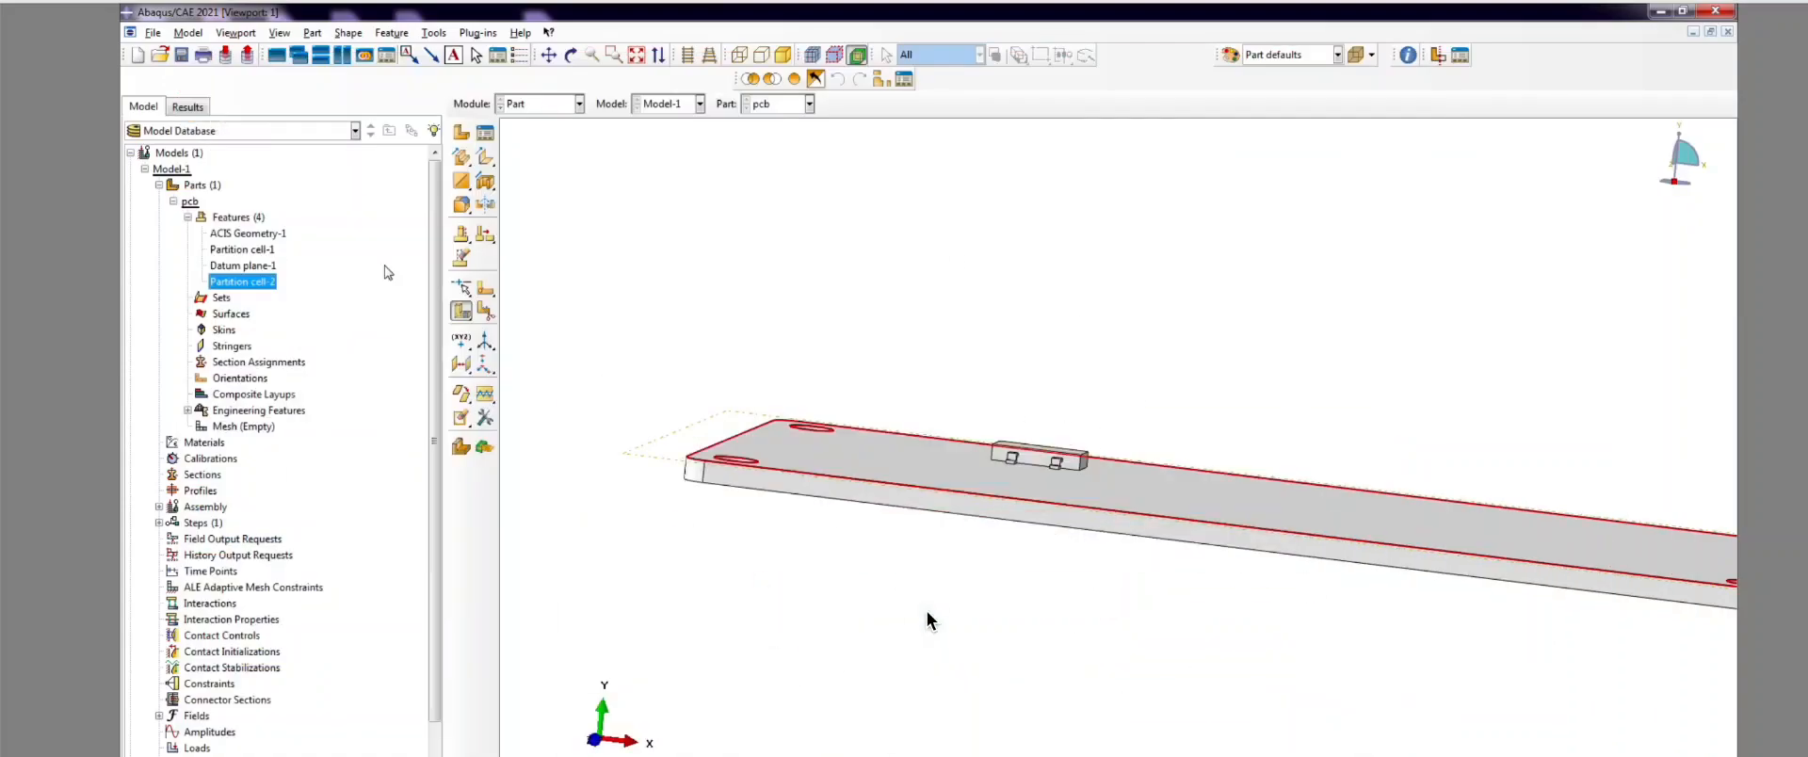
Step: Create Datum plane-2 offset downward from Datum plane-1
click(464, 362)
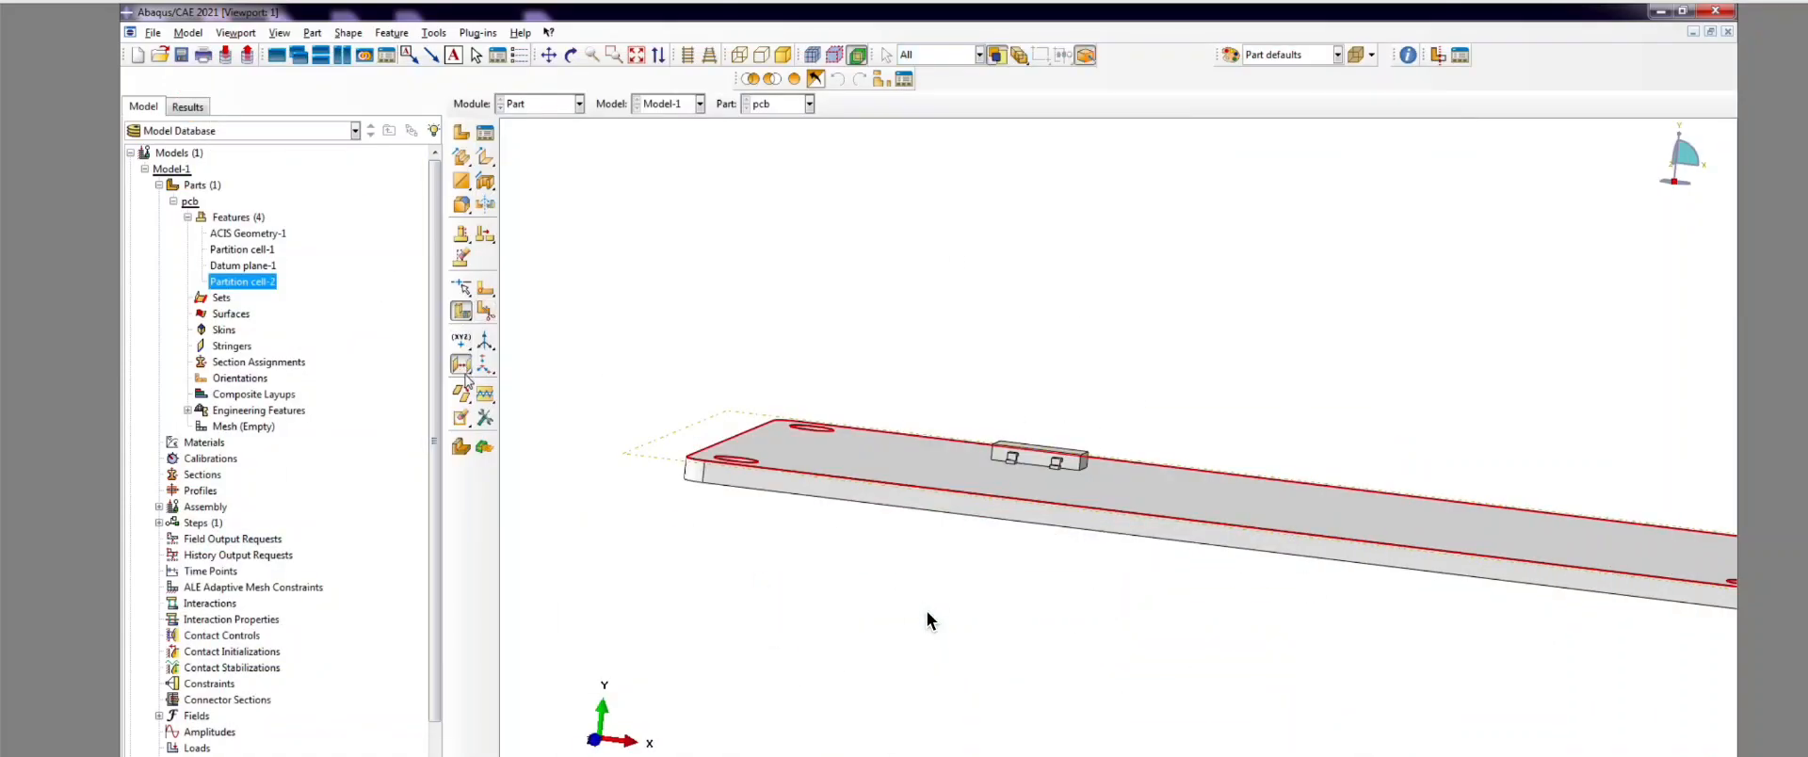
scroll(654, 519, down, 2)
scroll(621, 481, down, 1)
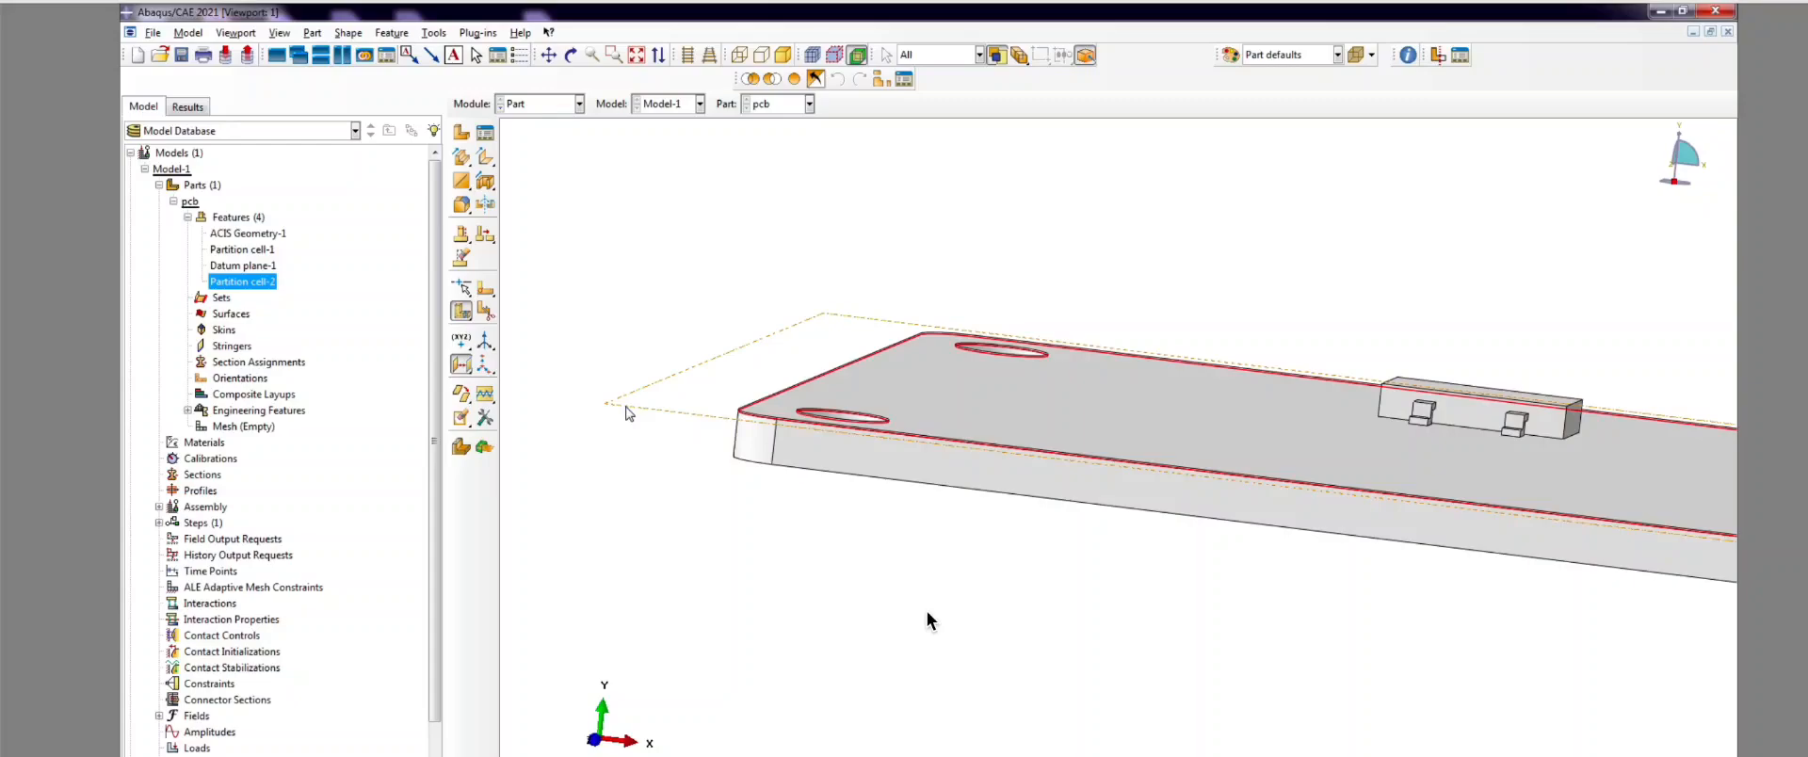
click(627, 407)
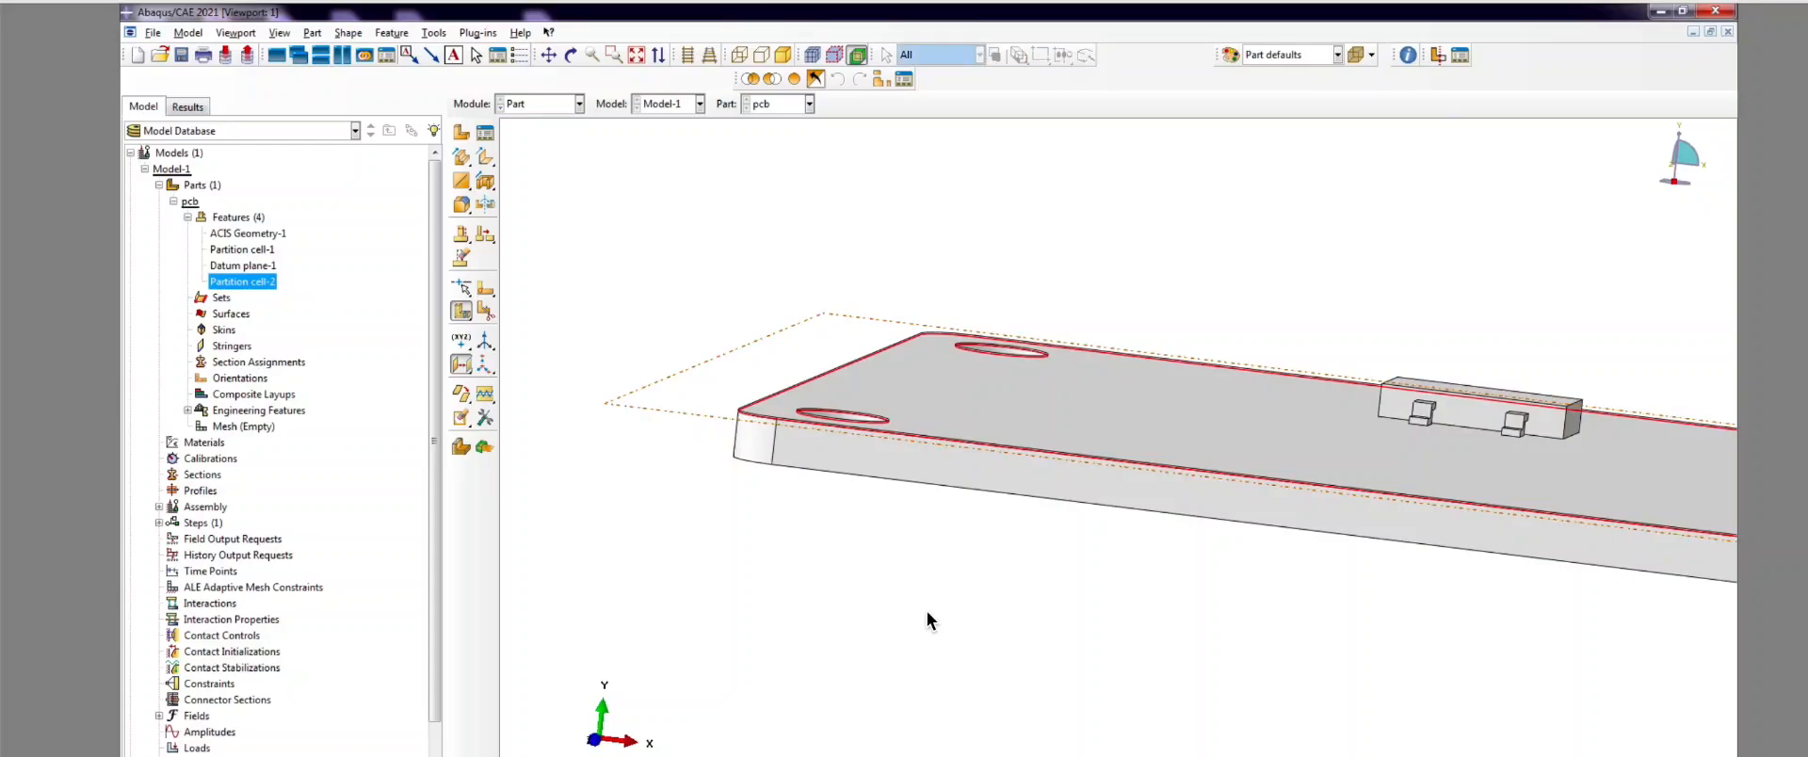
scroll(928, 620, up, 2)
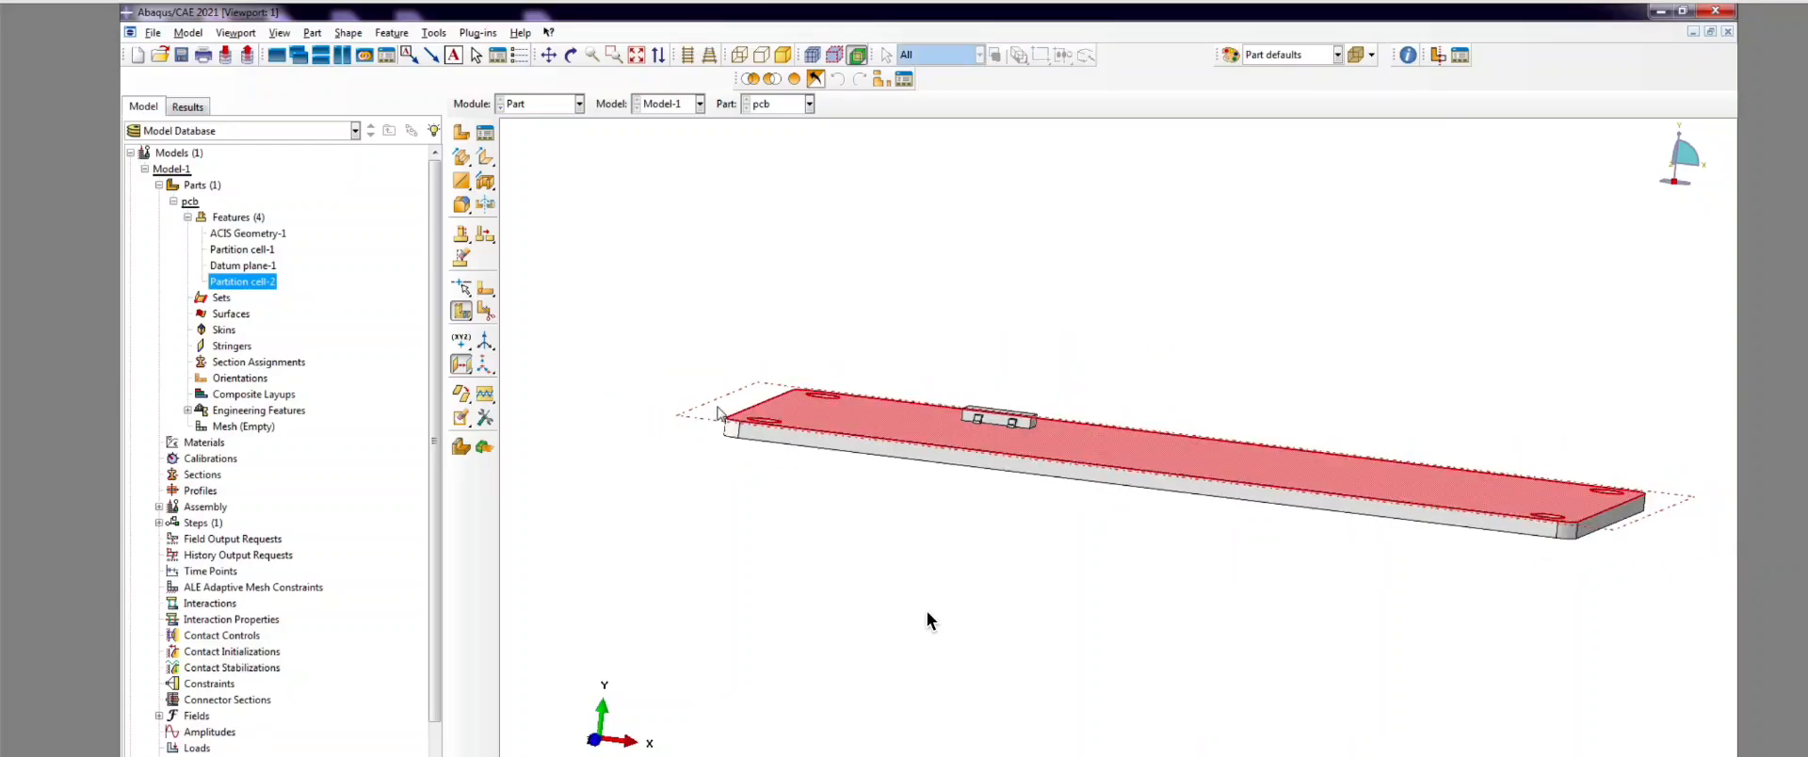
scroll(928, 620, down, 1)
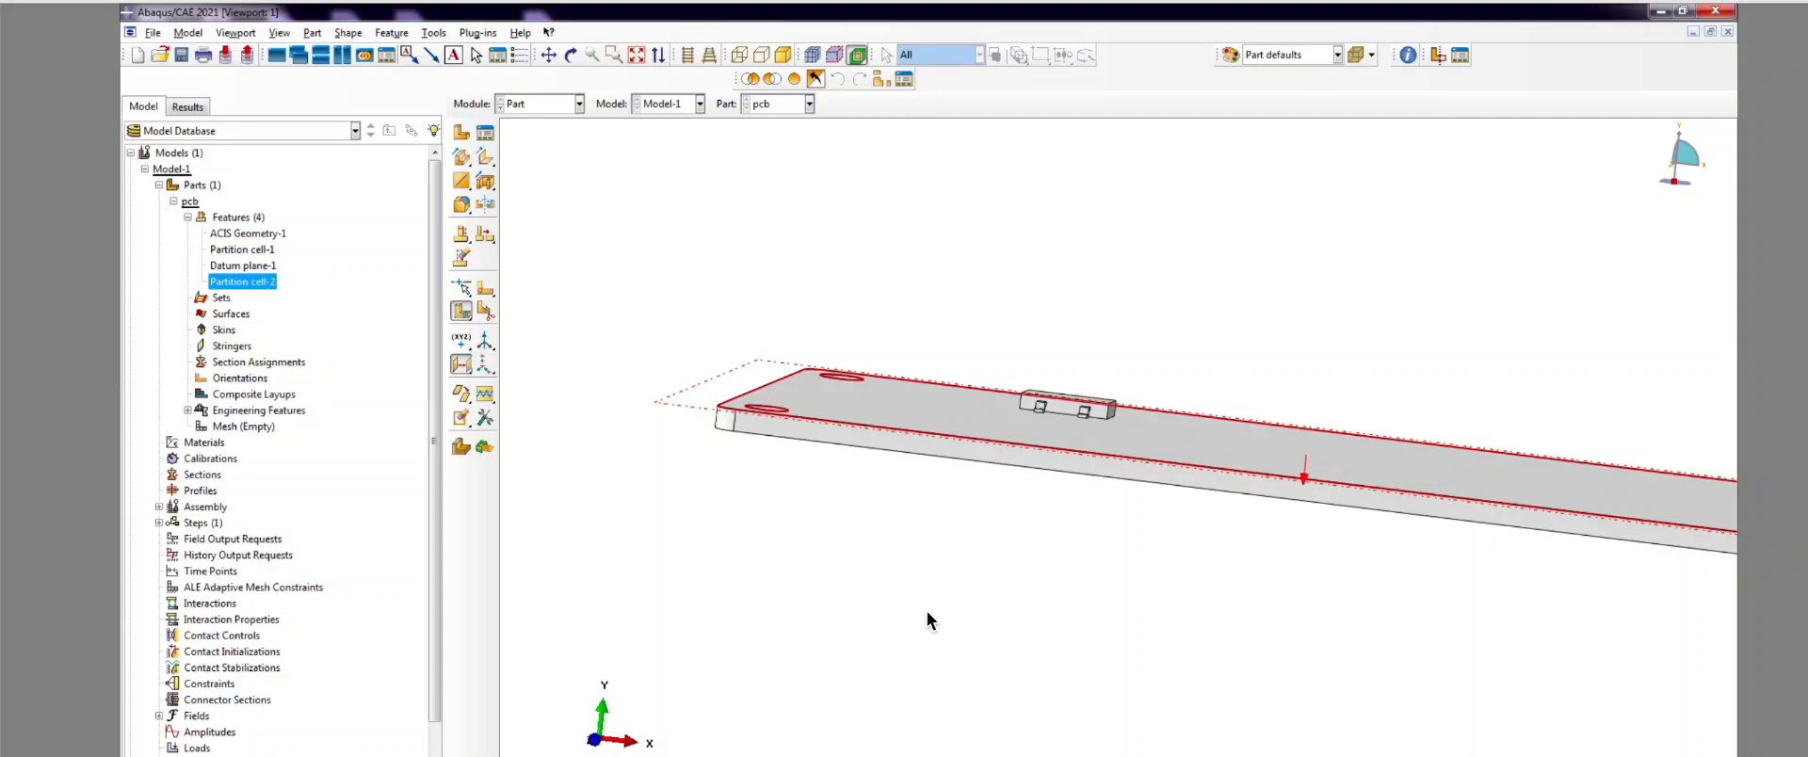
key(Return)
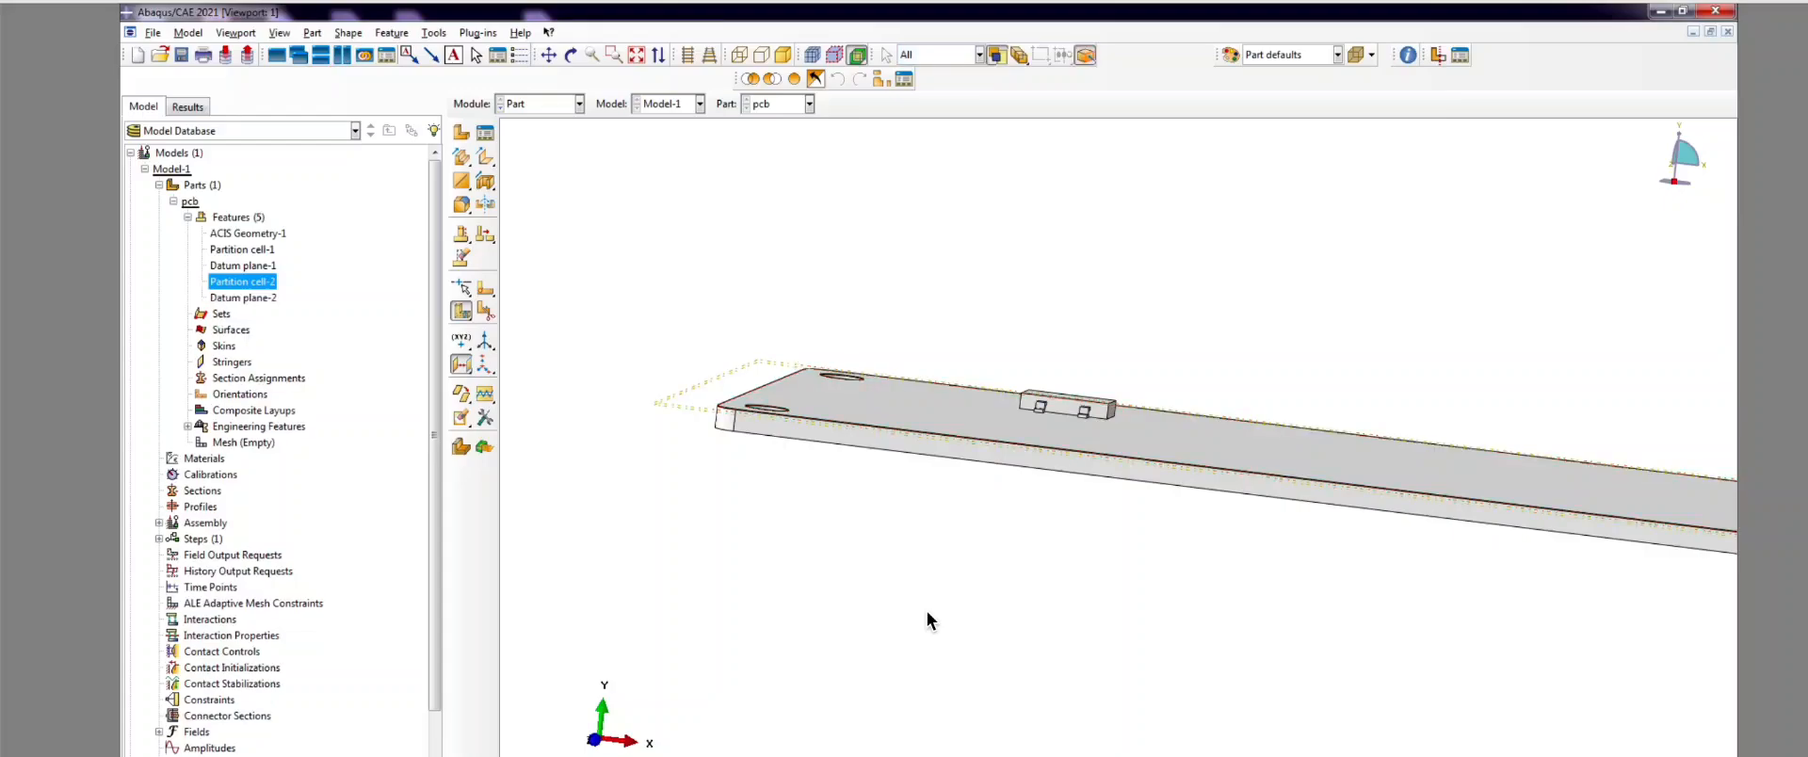
scroll(720, 428, up, 5)
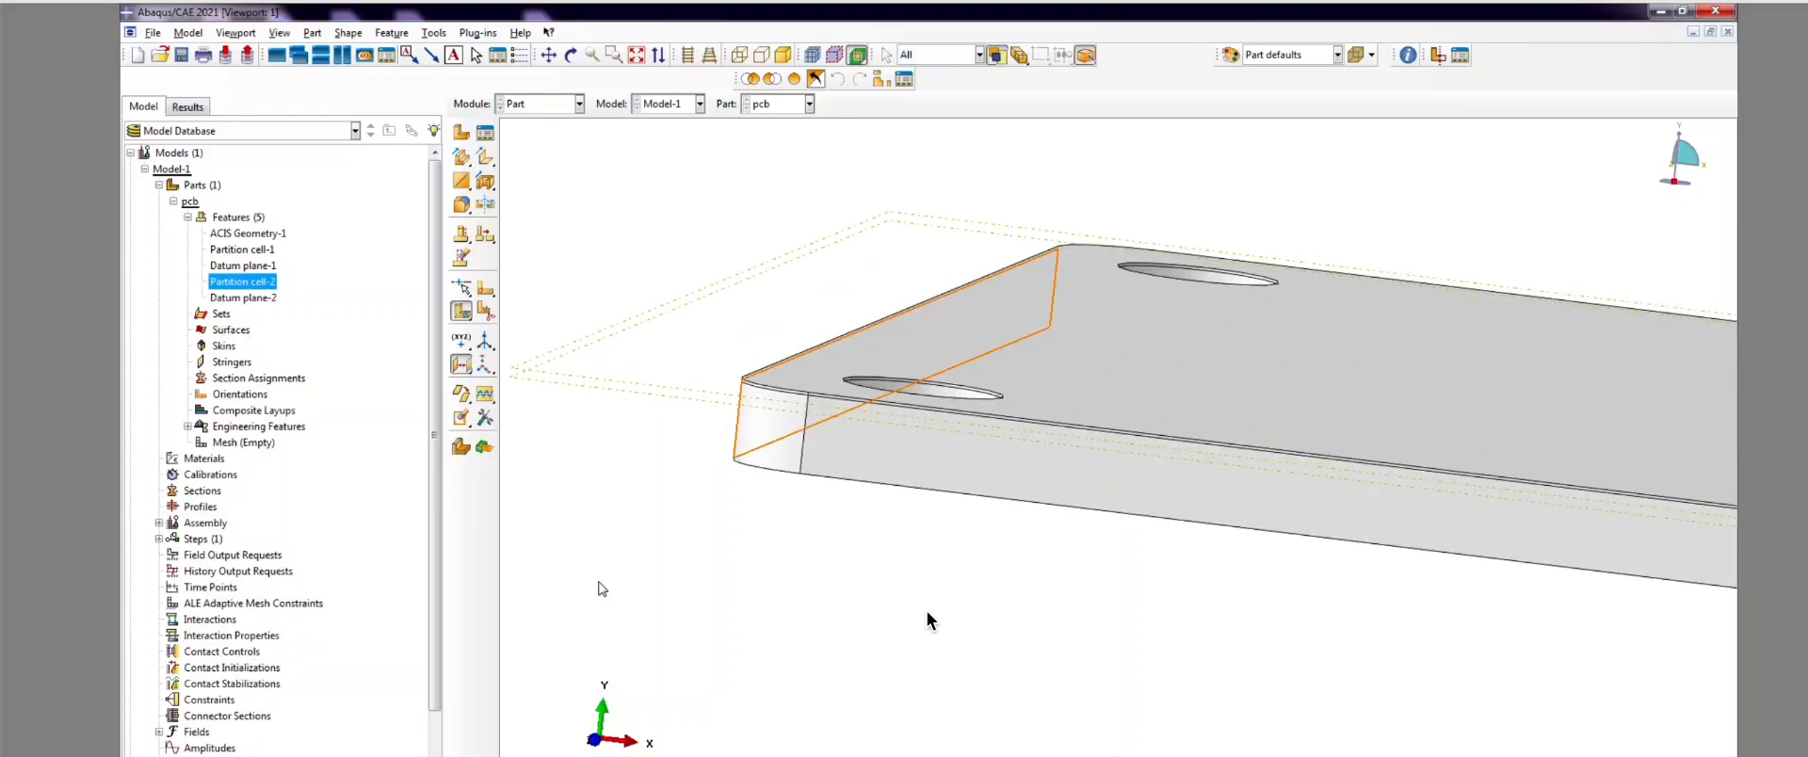
Step: Cut the board cell along Datum plane-2 to create Partition cell-3
click(484, 311)
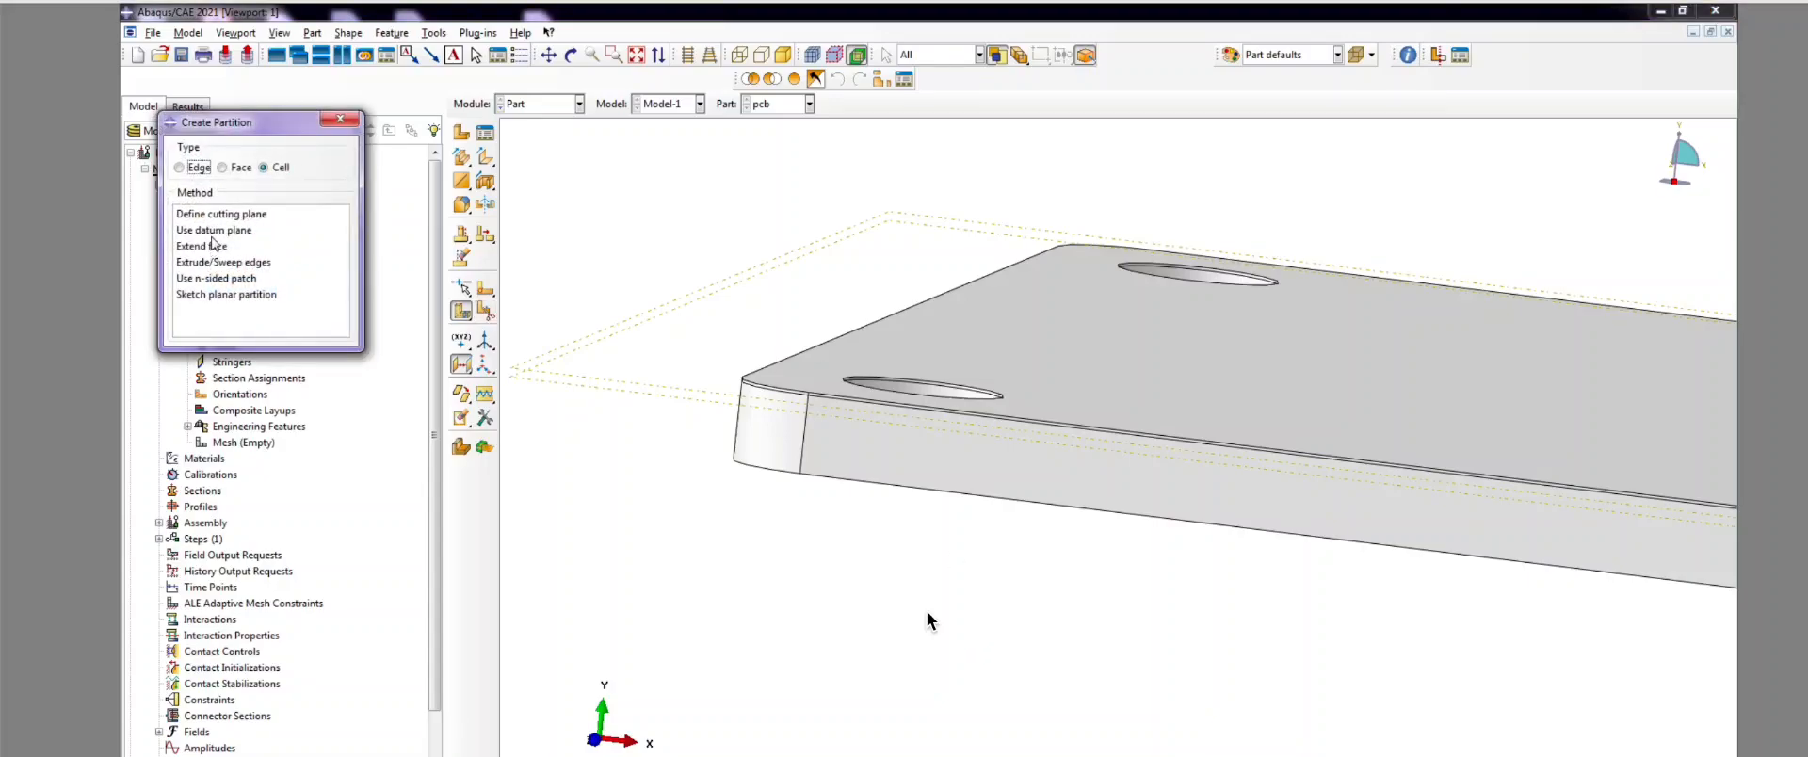
click(215, 230)
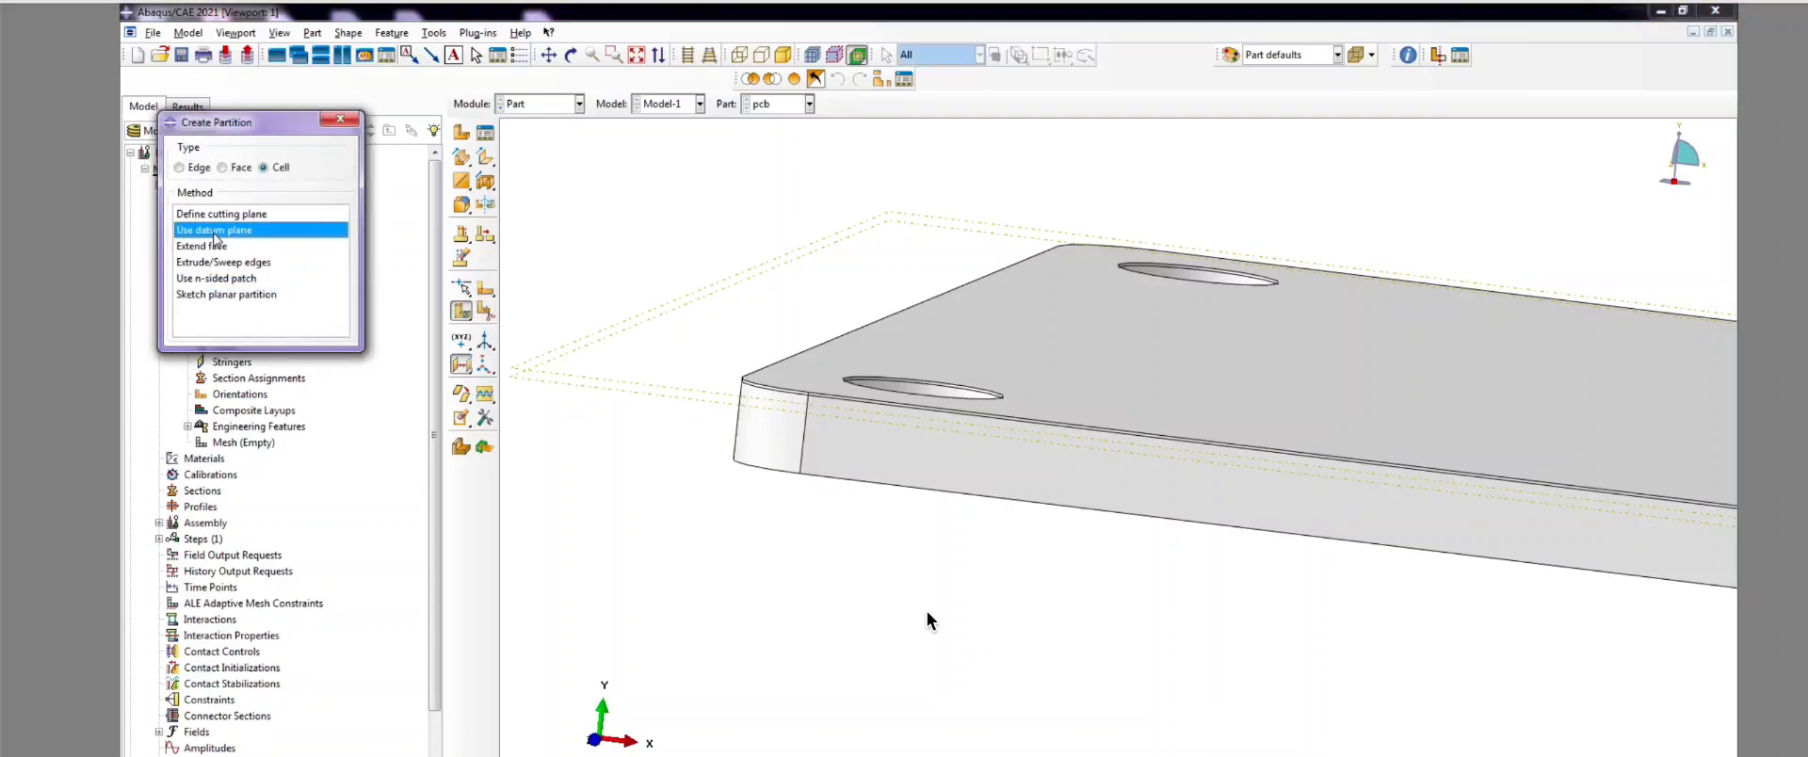
click(891, 478)
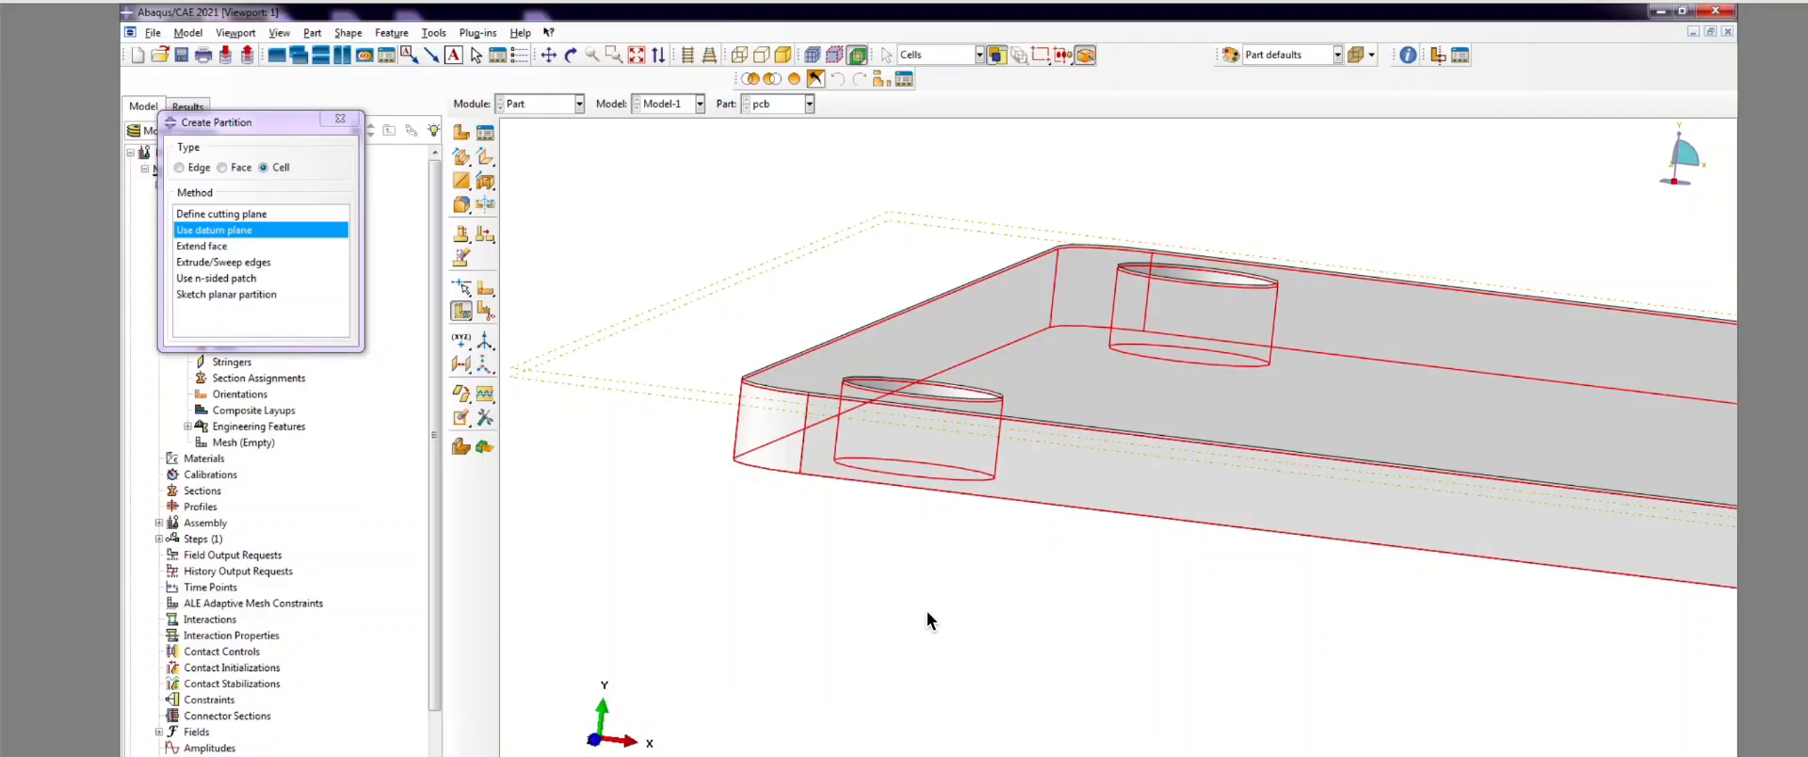
click(678, 755)
click(621, 403)
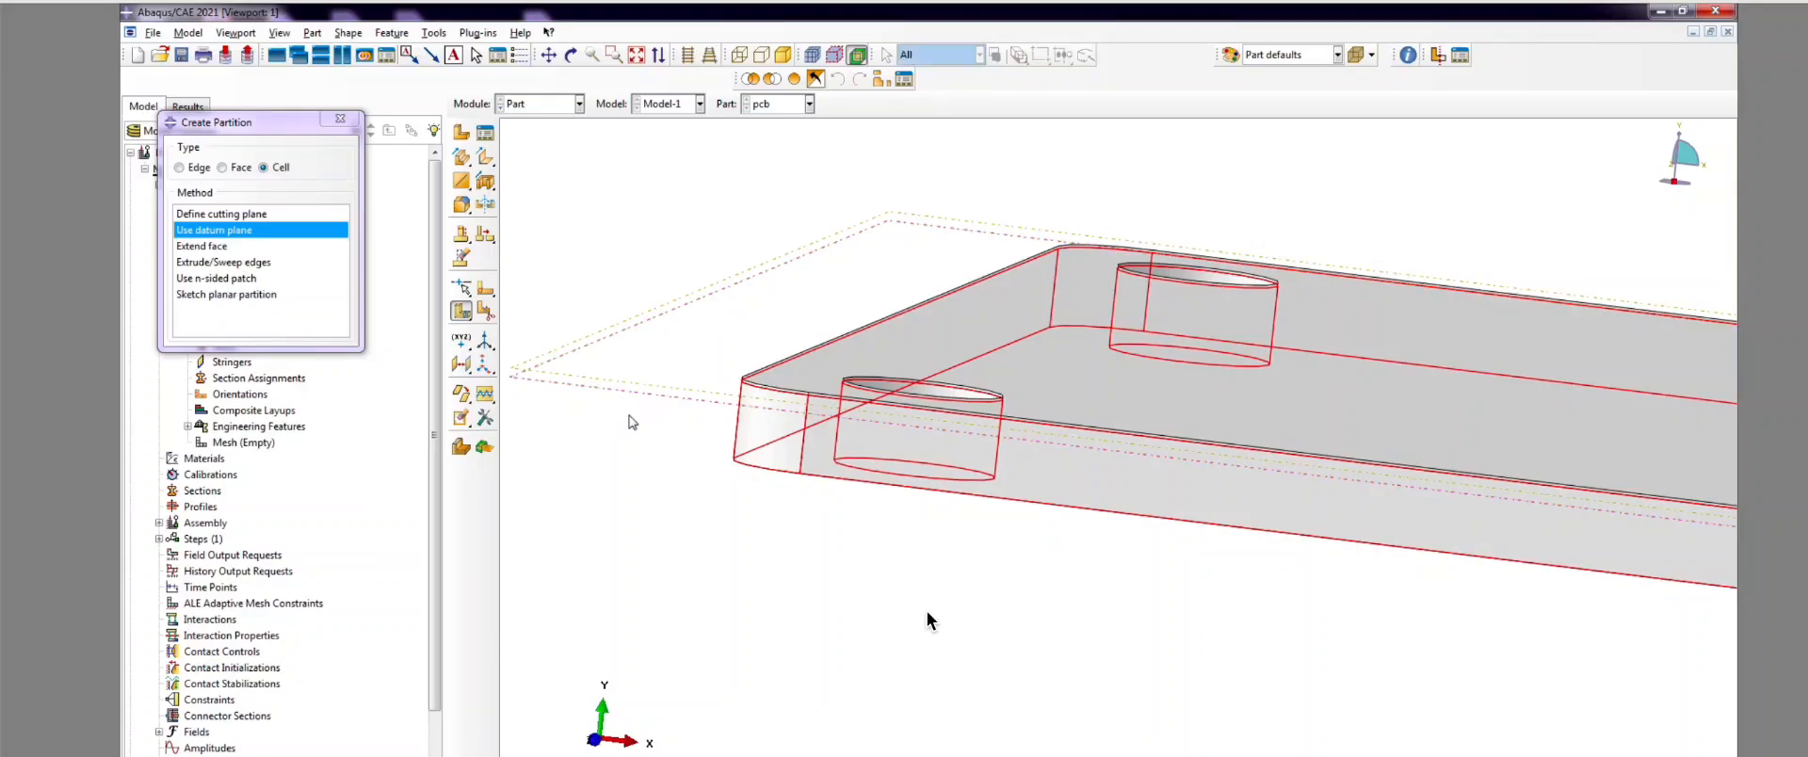
click(682, 755)
scroll(672, 402, up, 2)
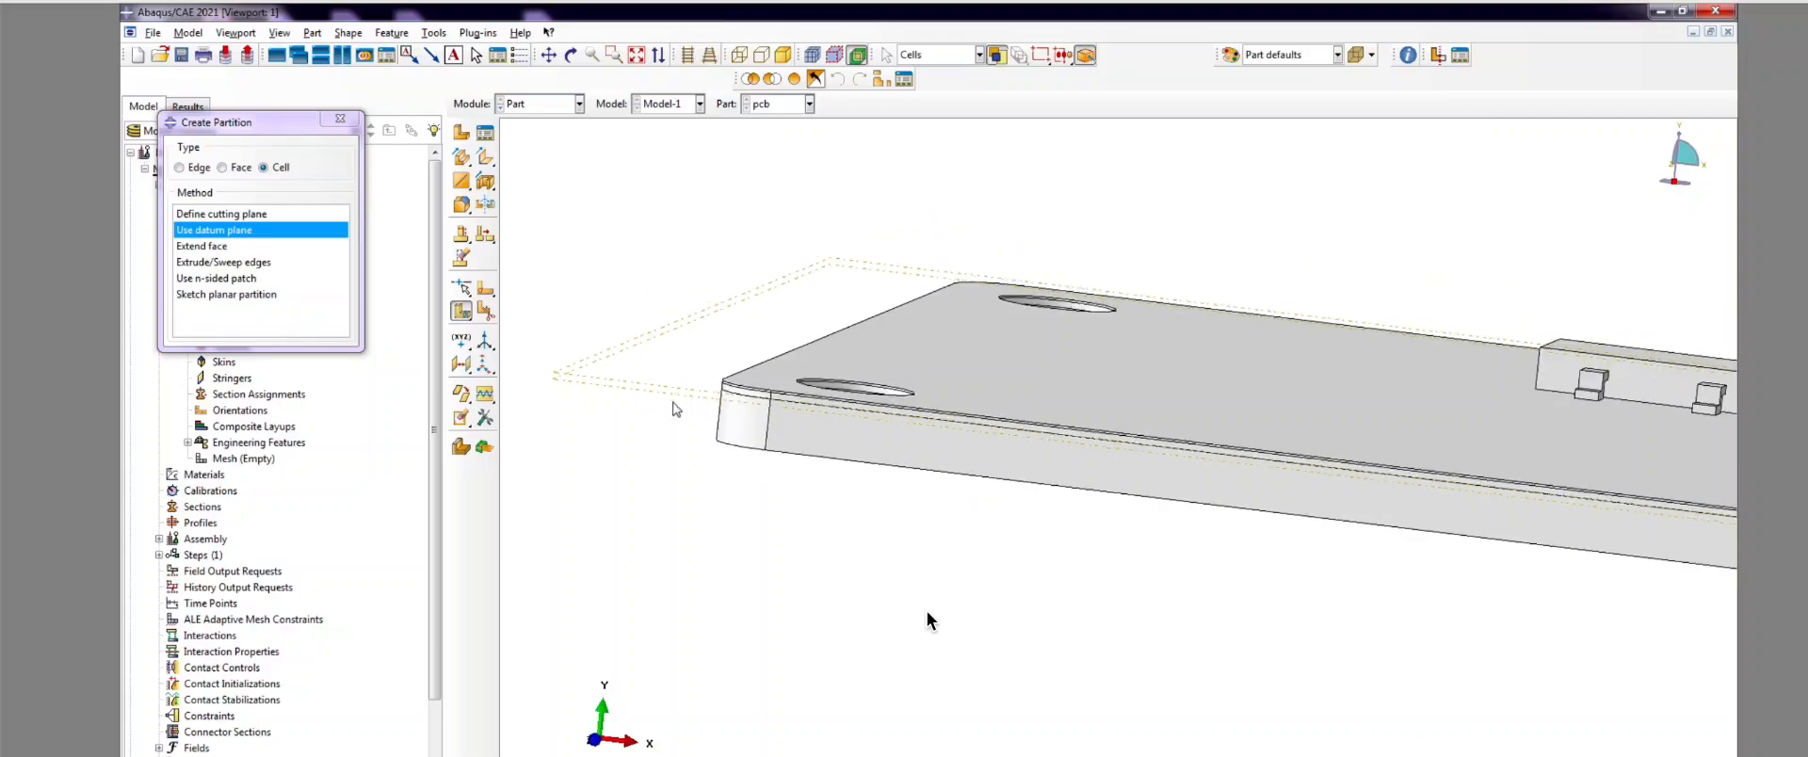
scroll(739, 376, down, 6)
scroll(739, 380, down, 1)
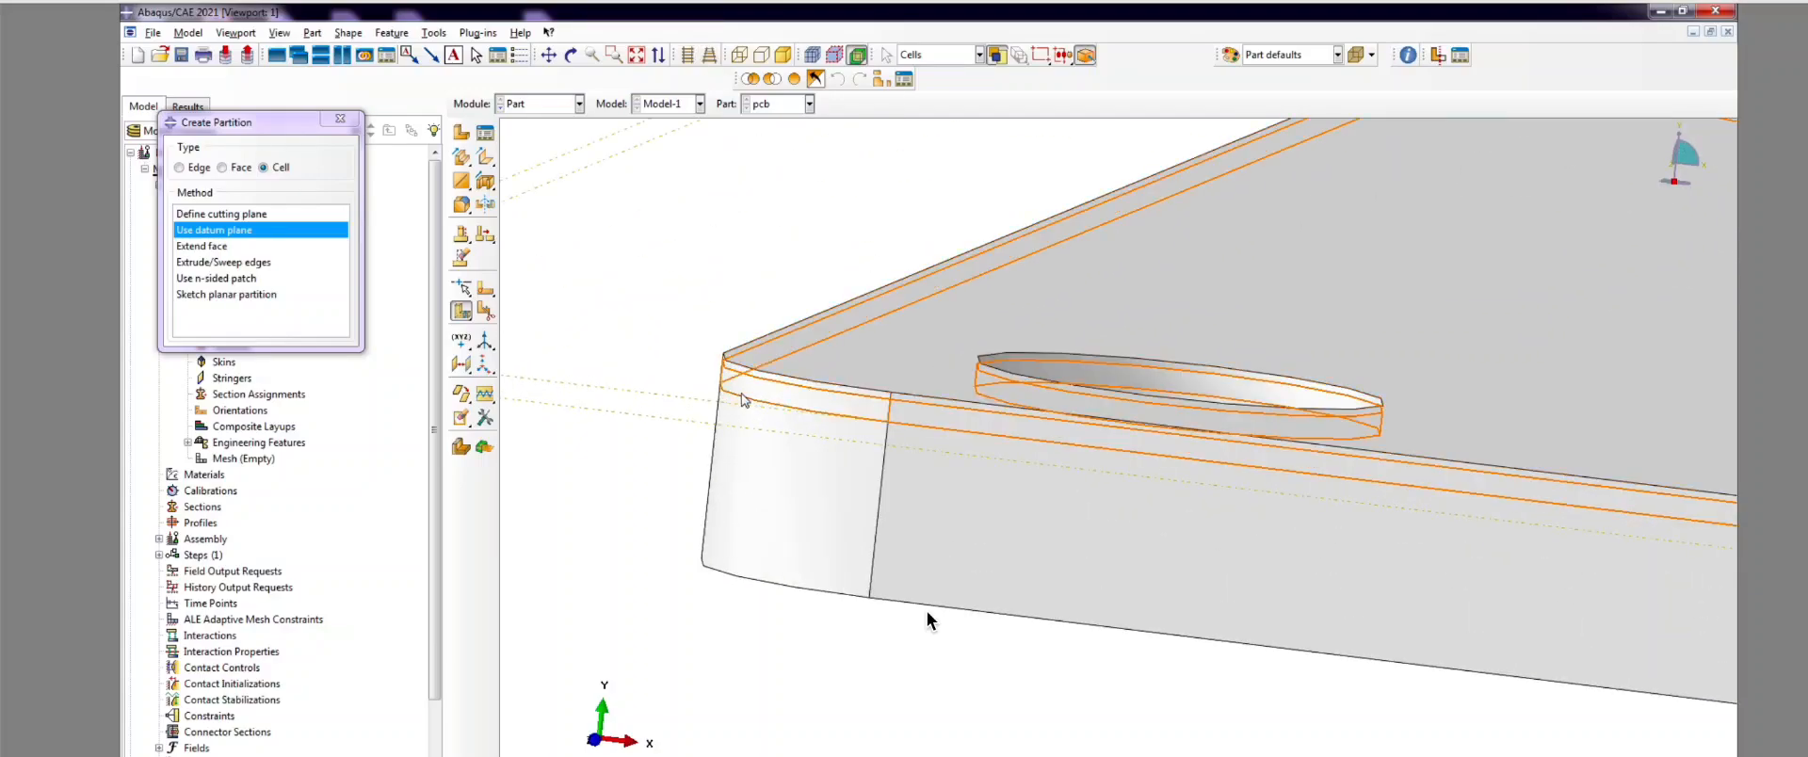
scroll(765, 354, up, 3)
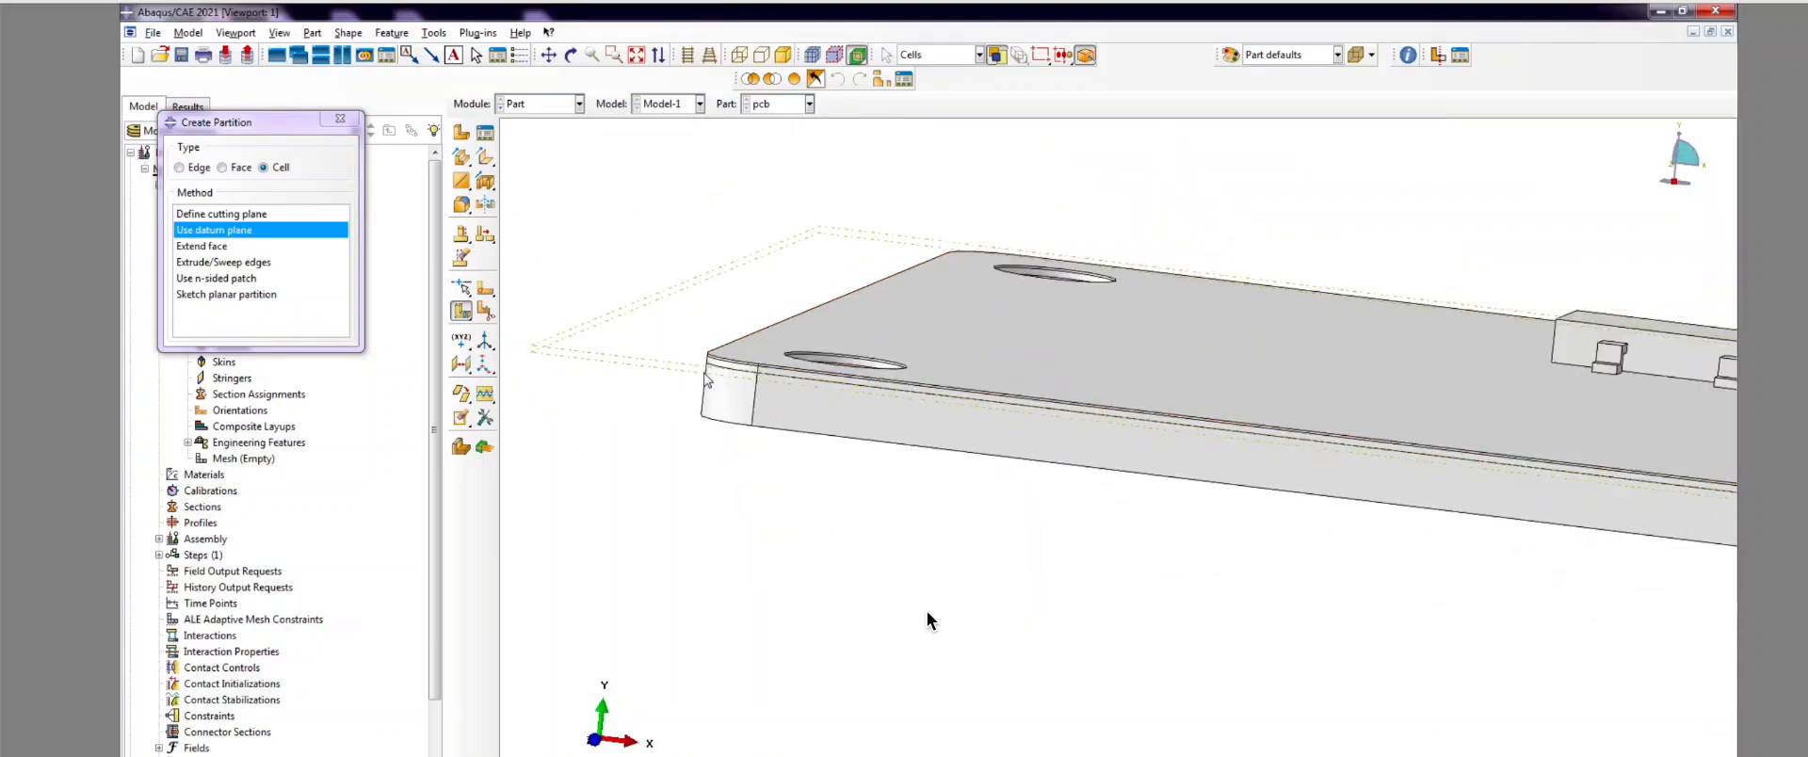
scroll(1049, 704, up, 1)
key(alt+Tab)
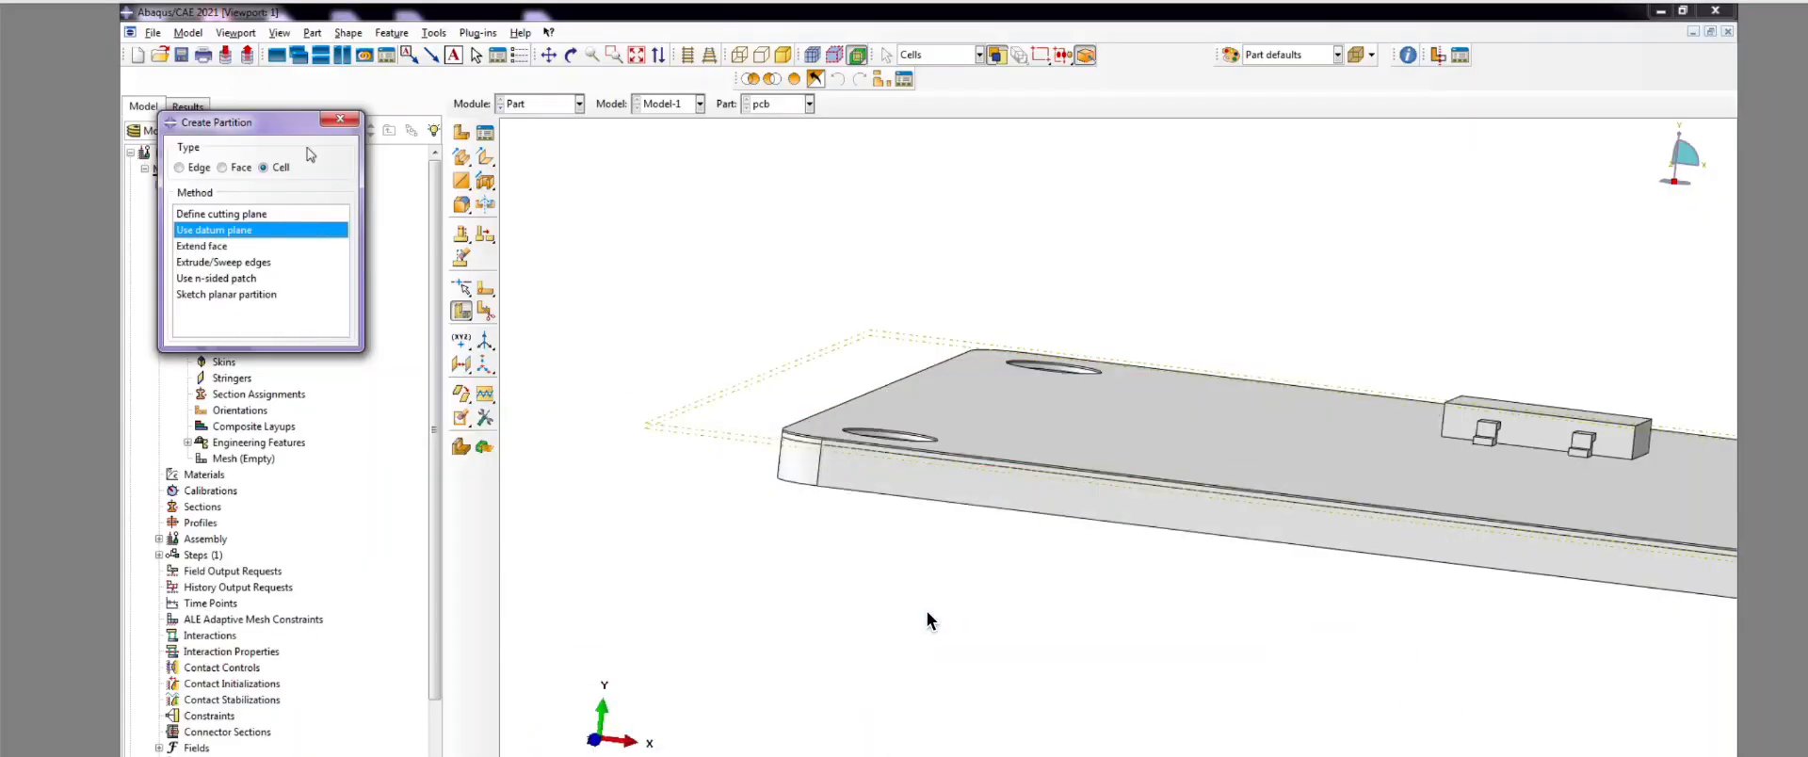
click(338, 129)
Step: Create Datum plane-3 as another offset plane, then rotate the board to show the connector
click(452, 364)
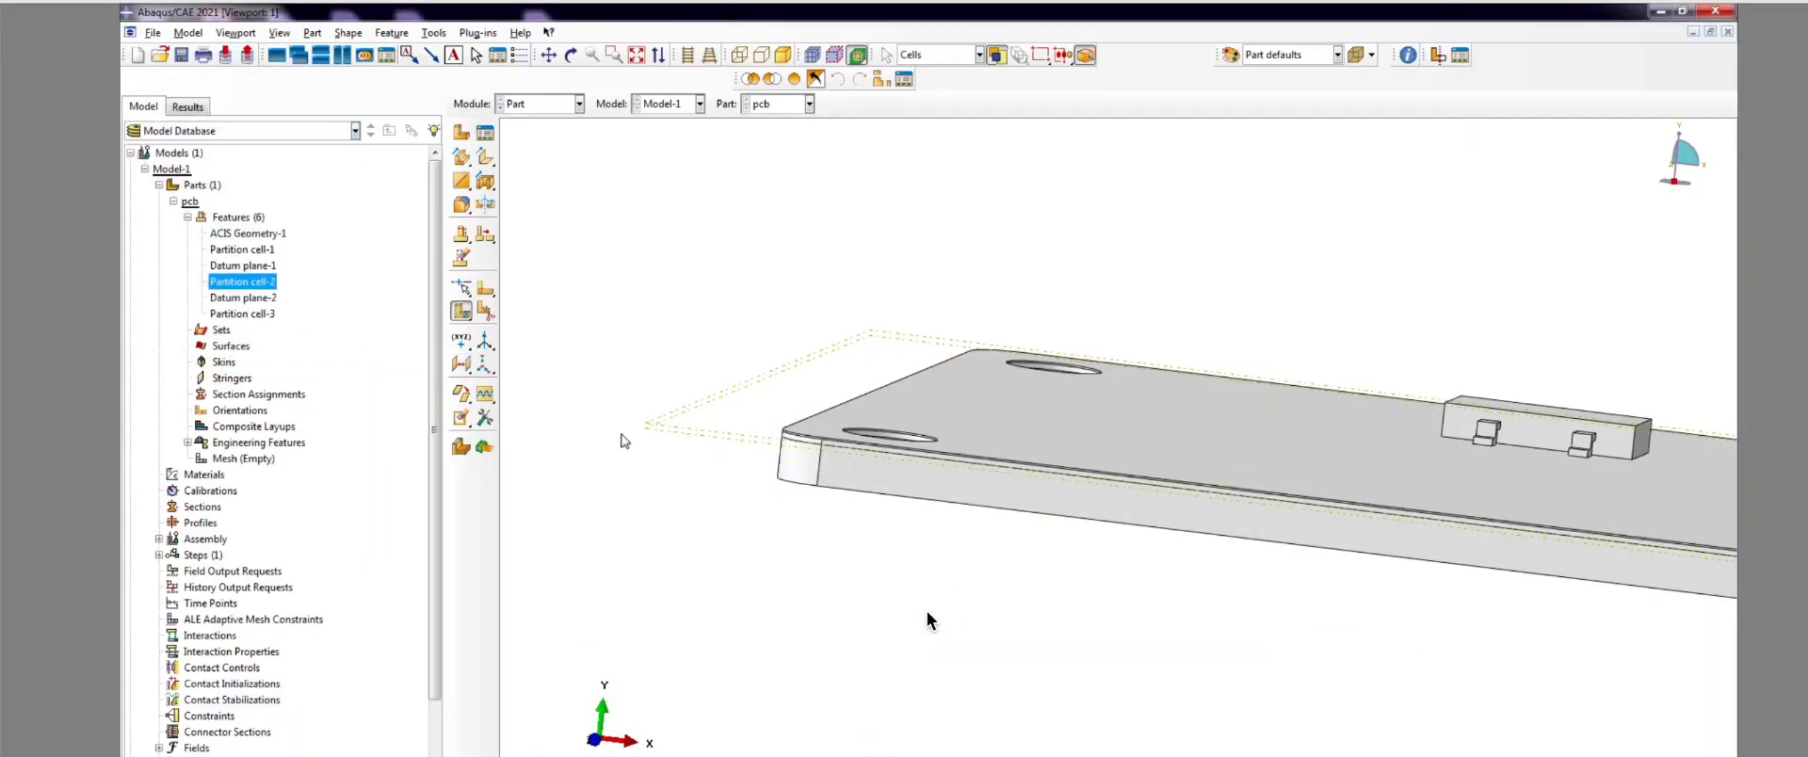
scroll(656, 456, down, 2)
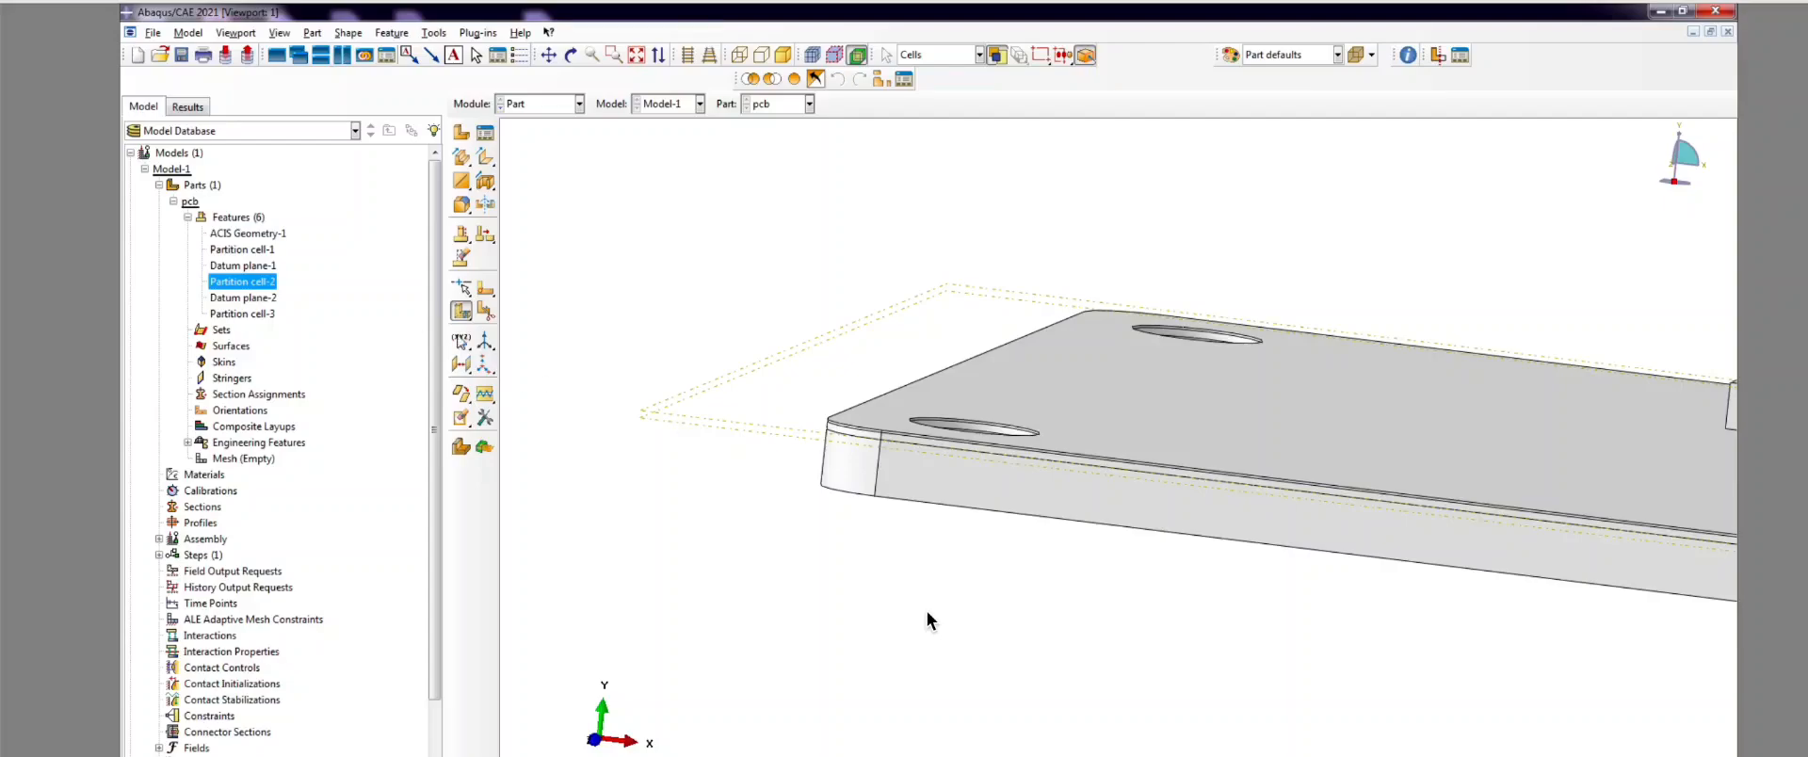
click(461, 367)
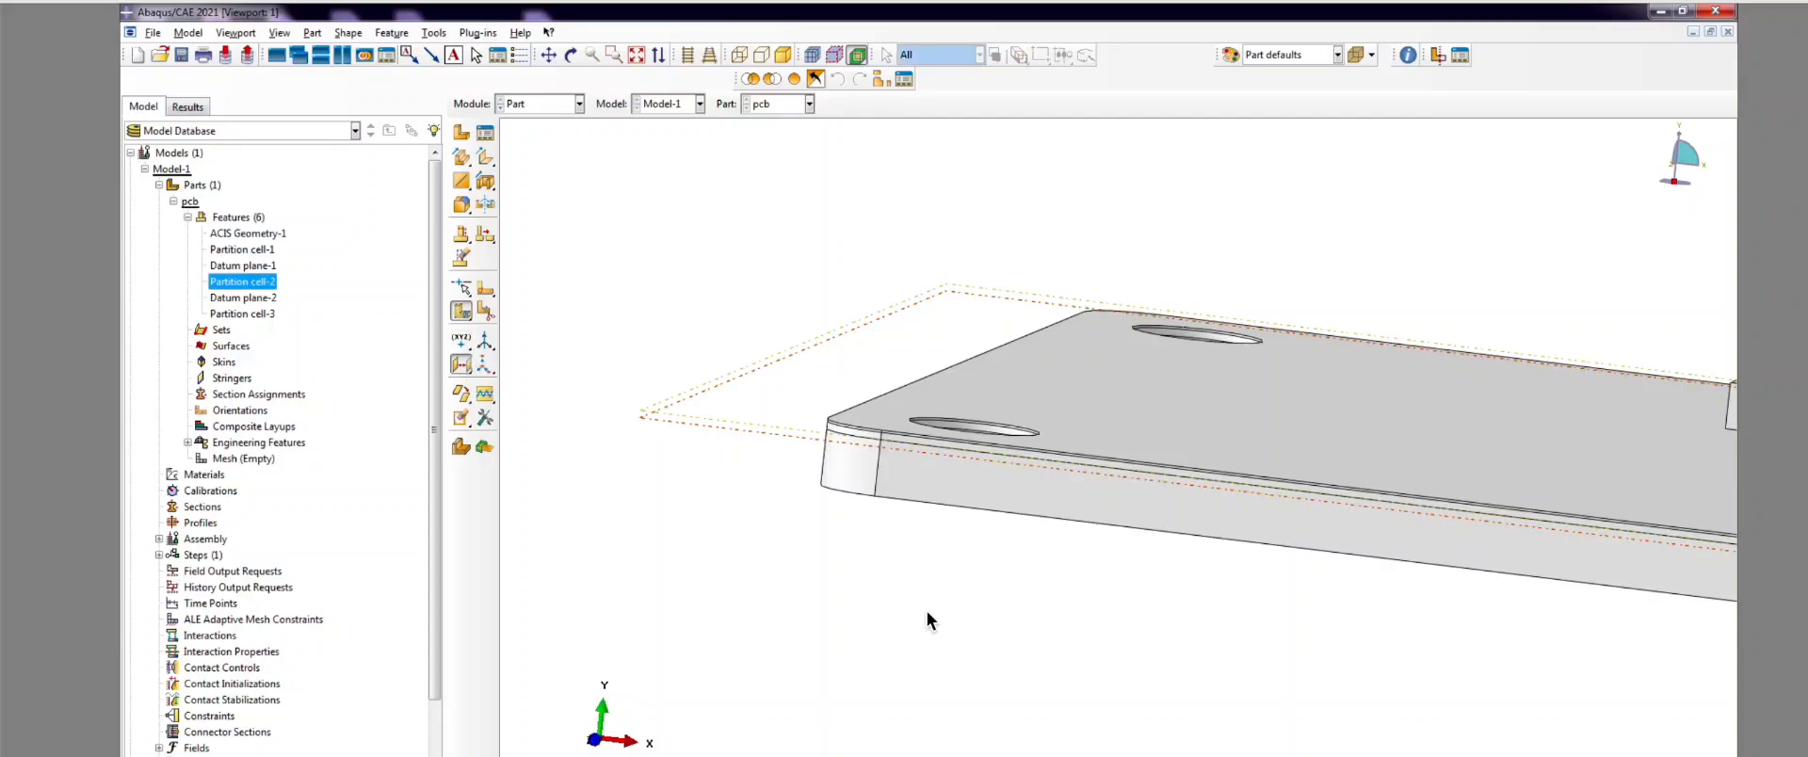
scroll(928, 620, down, 4)
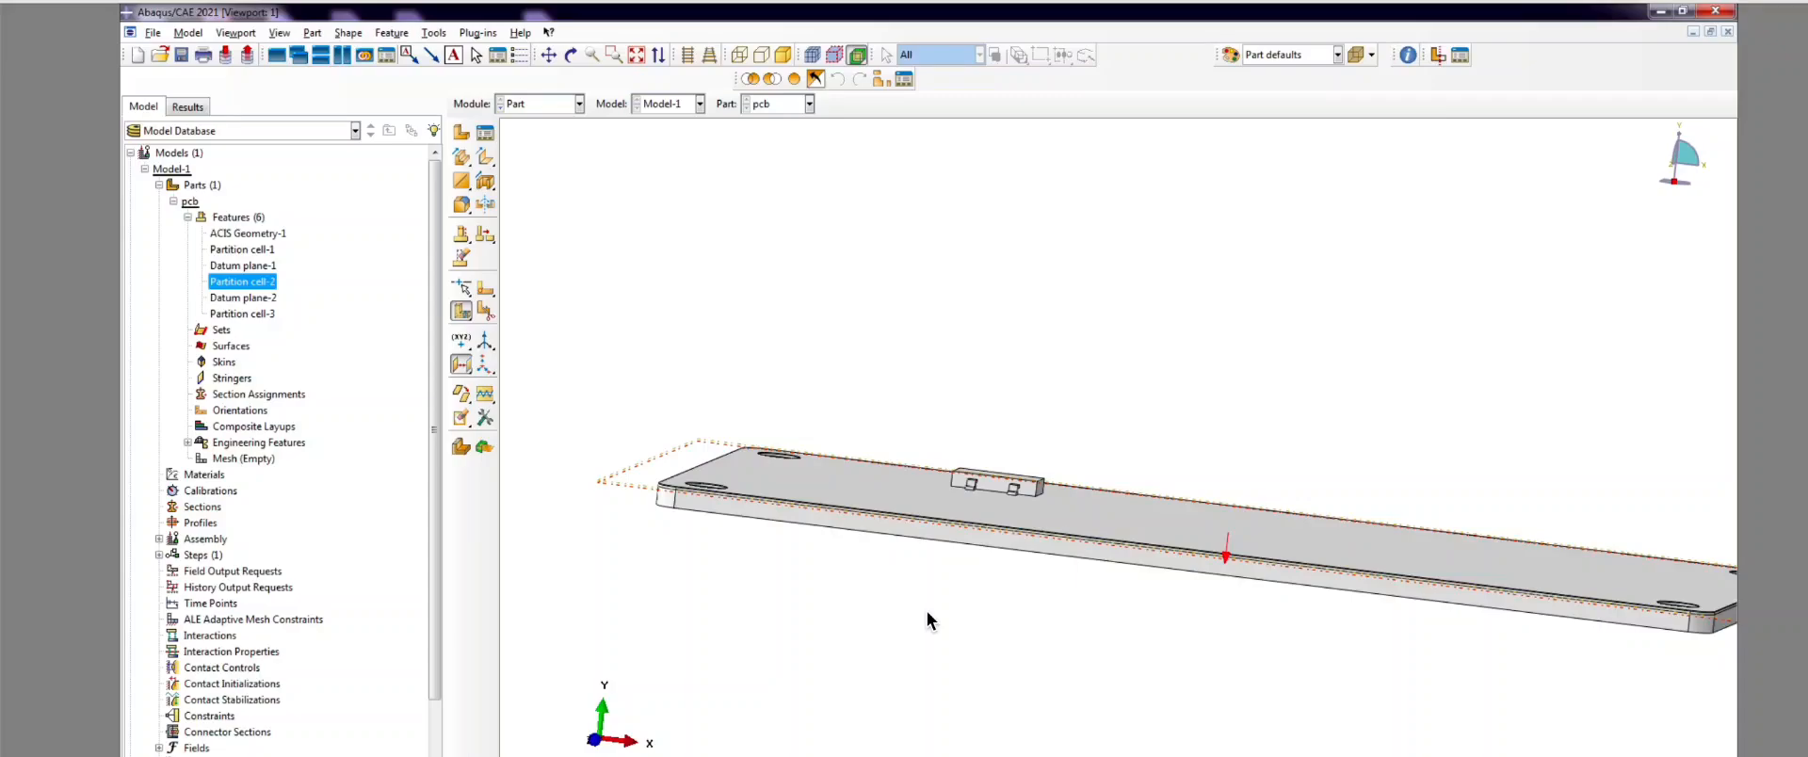
key(Return)
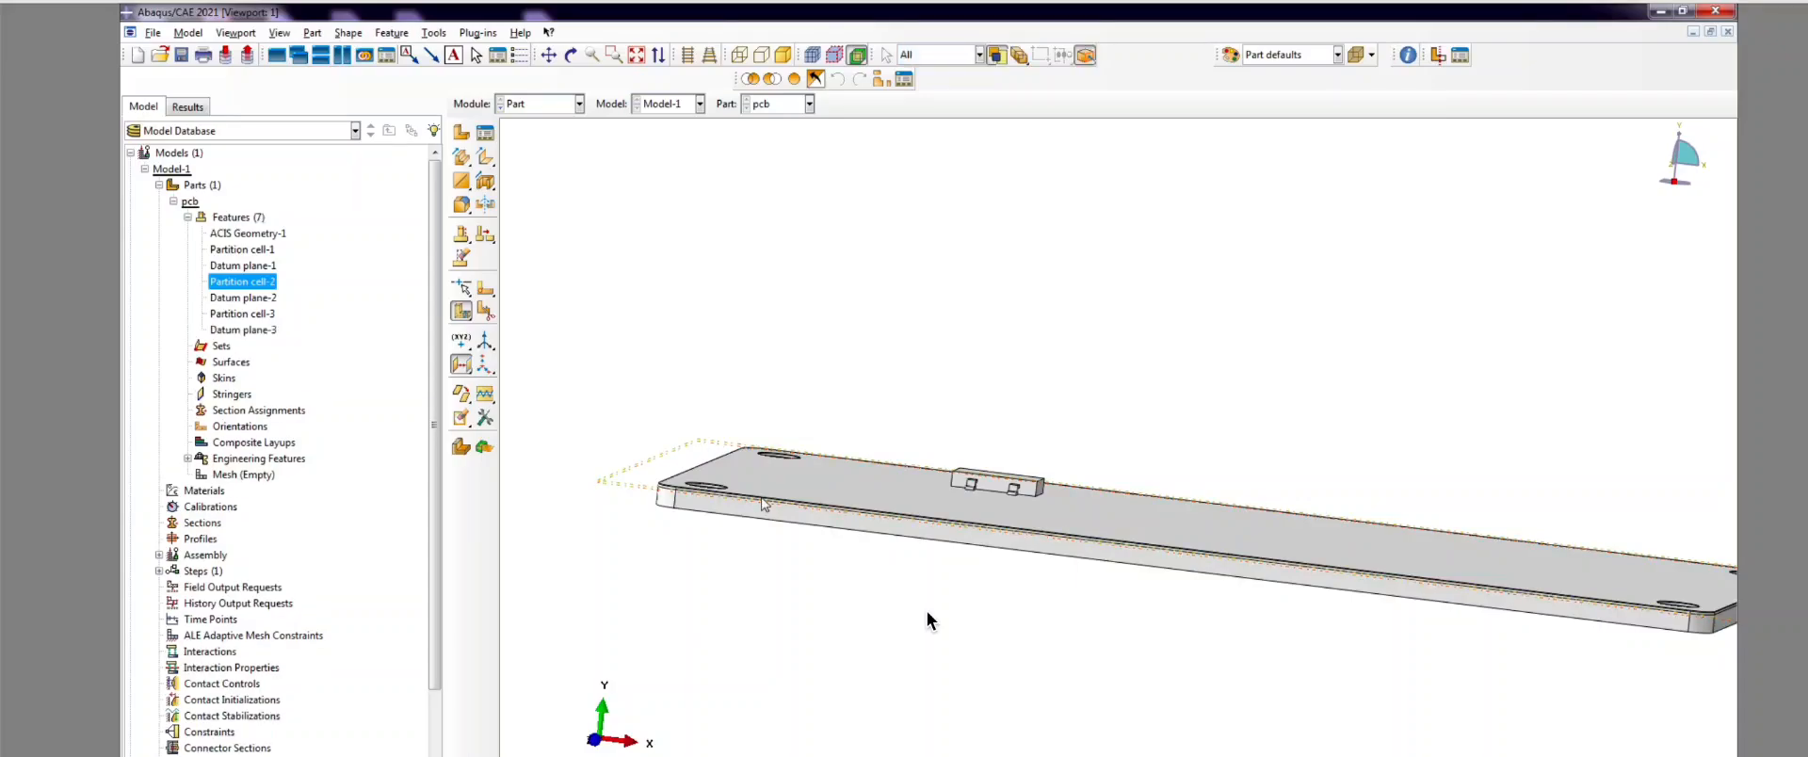
scroll(646, 562, up, 6)
scroll(653, 502, up, 3)
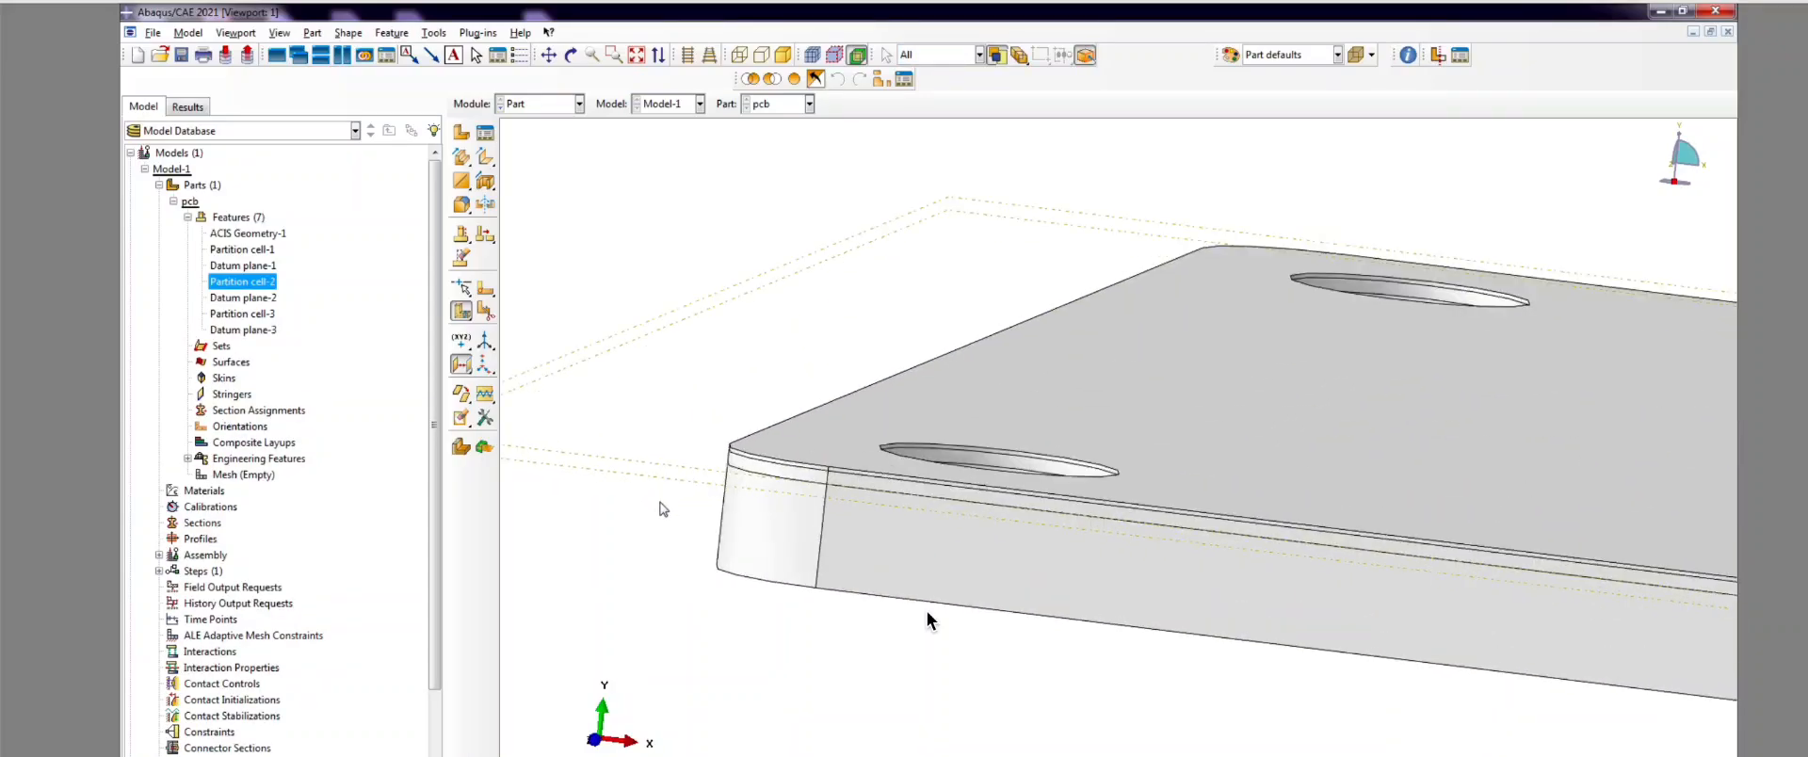
scroll(678, 515, down, 5)
click(570, 54)
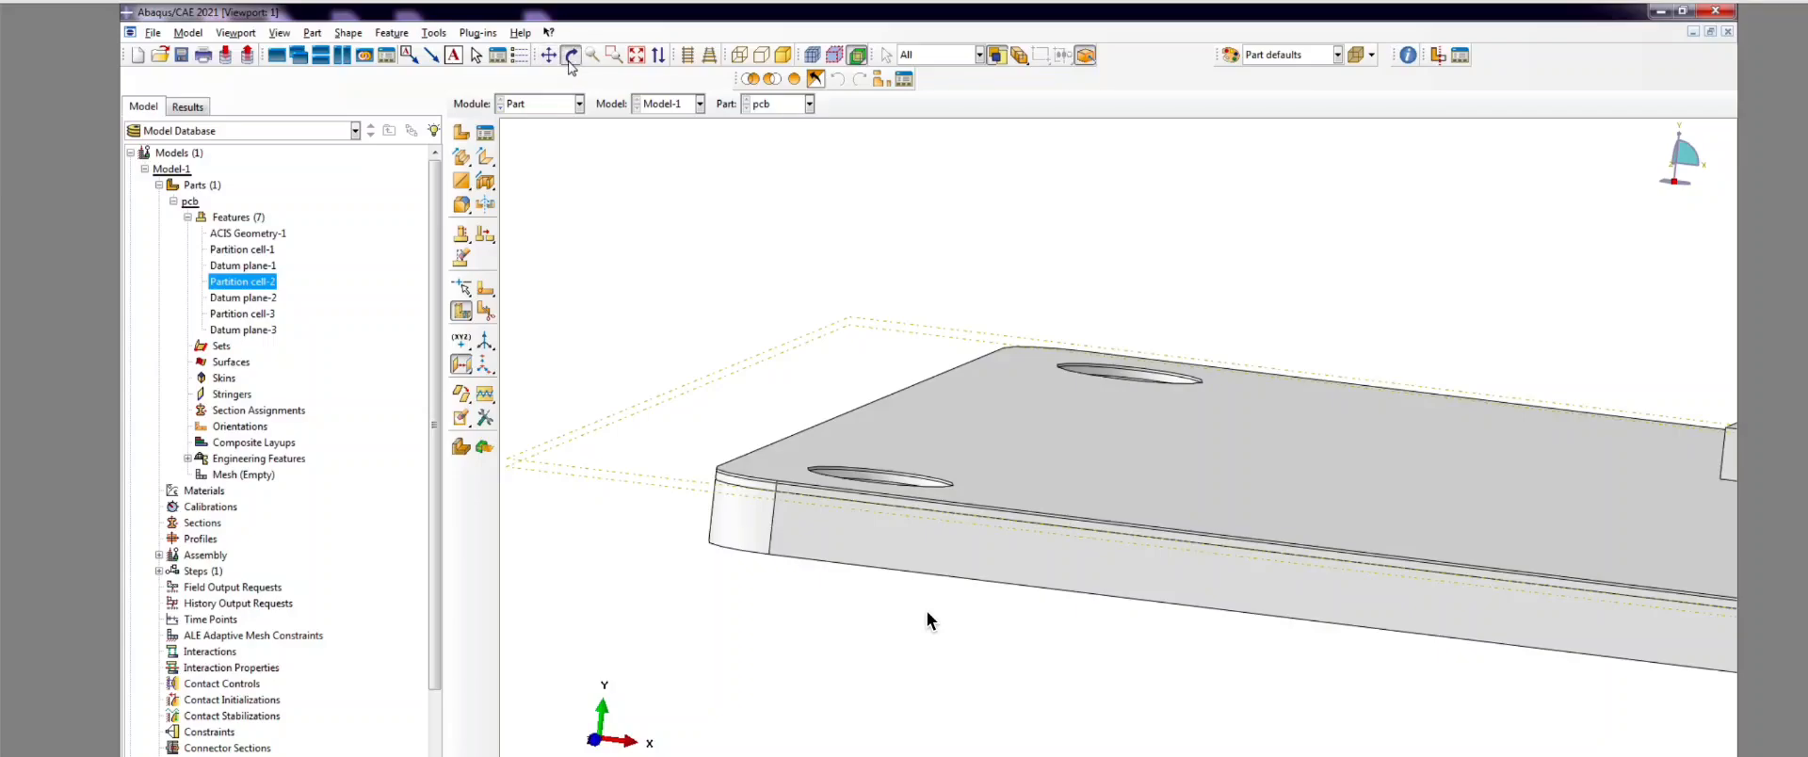
drag(666, 279, 697, 390)
scroll(761, 514, down, 11)
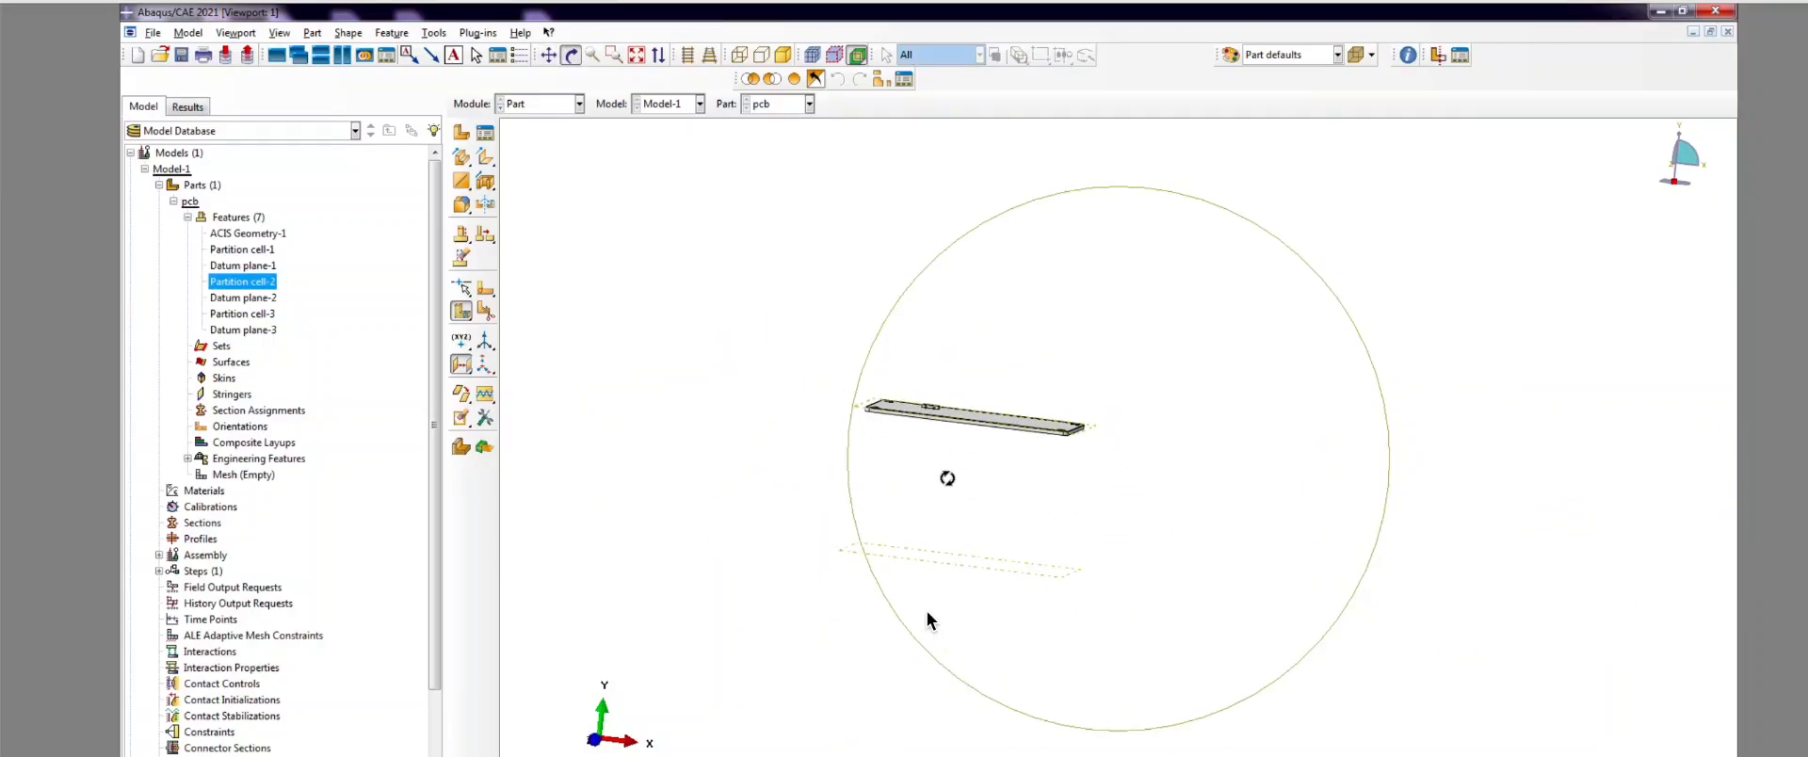
scroll(899, 588, up, 2)
scroll(928, 620, up, 1)
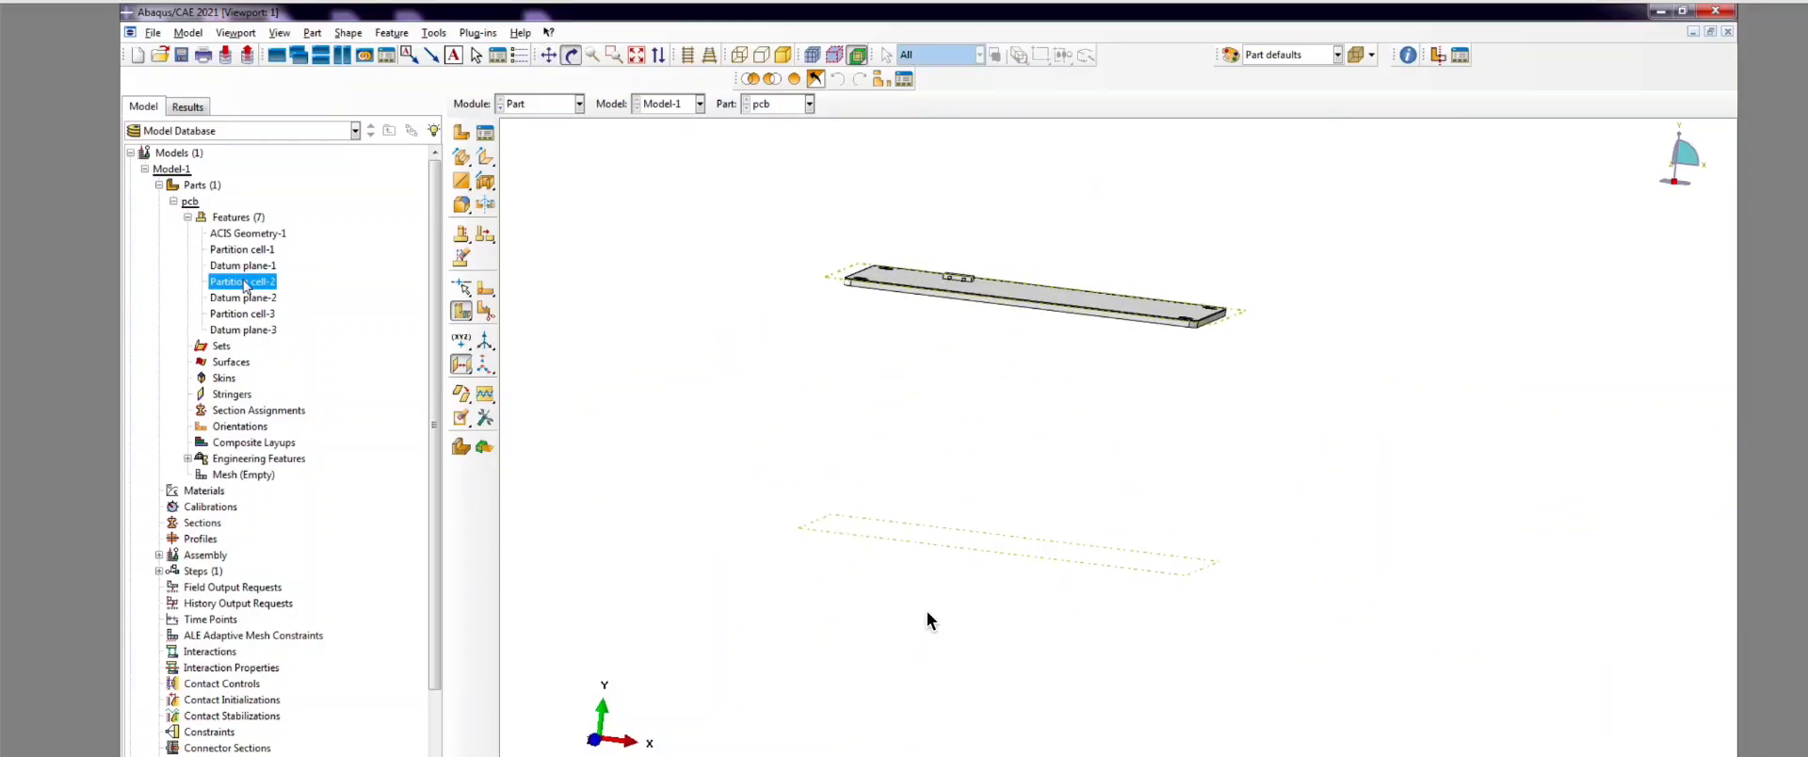
Step: Edit Datum plane-3 to change its offset to 0.035
click(252, 332)
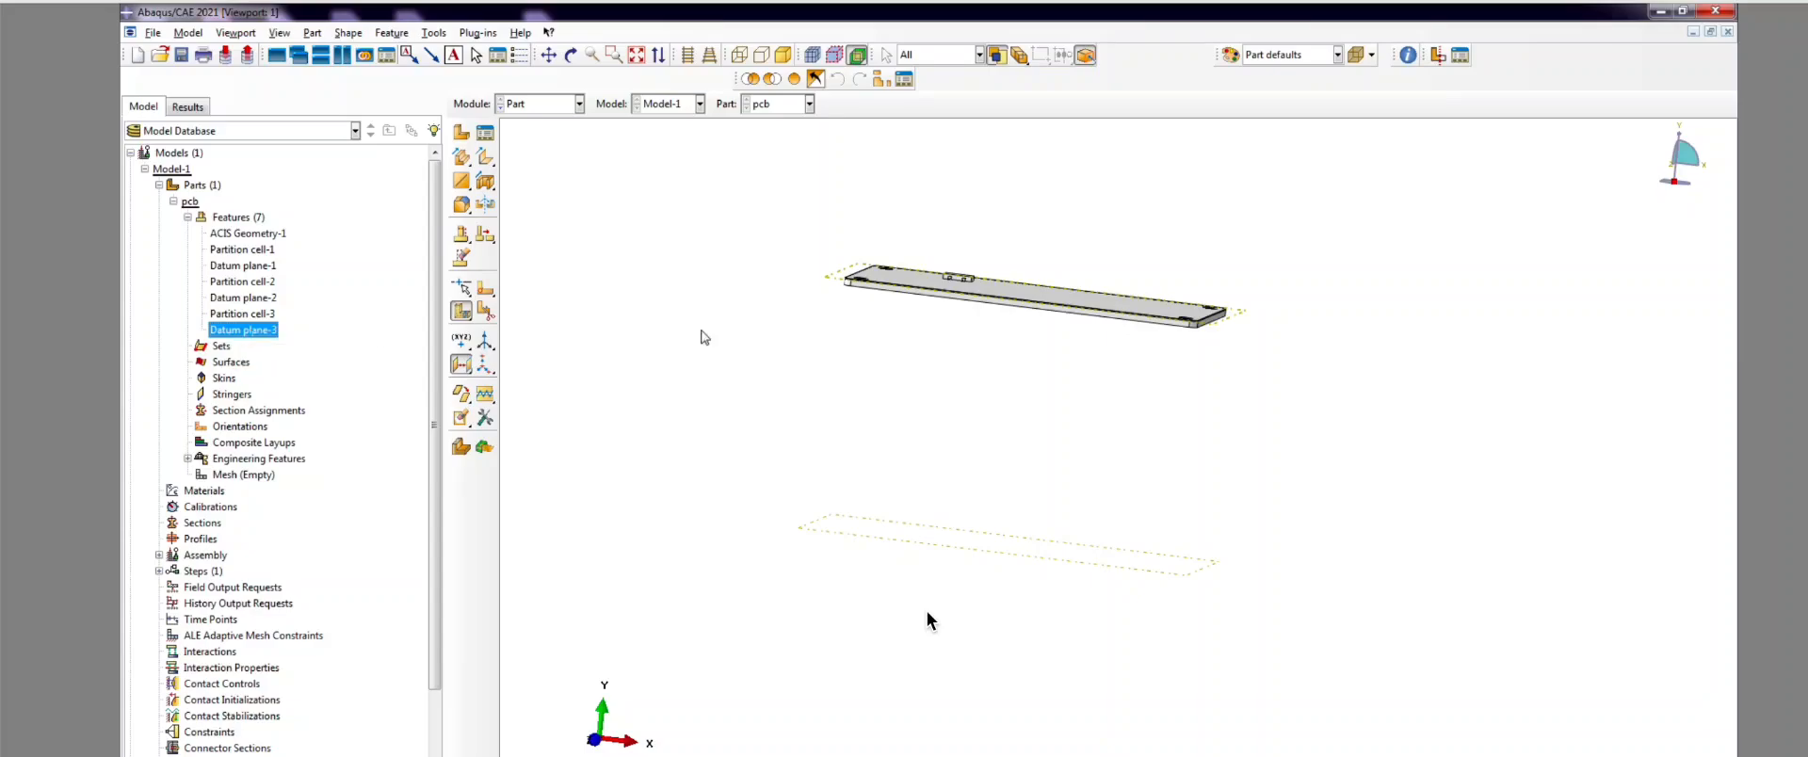
click(461, 312)
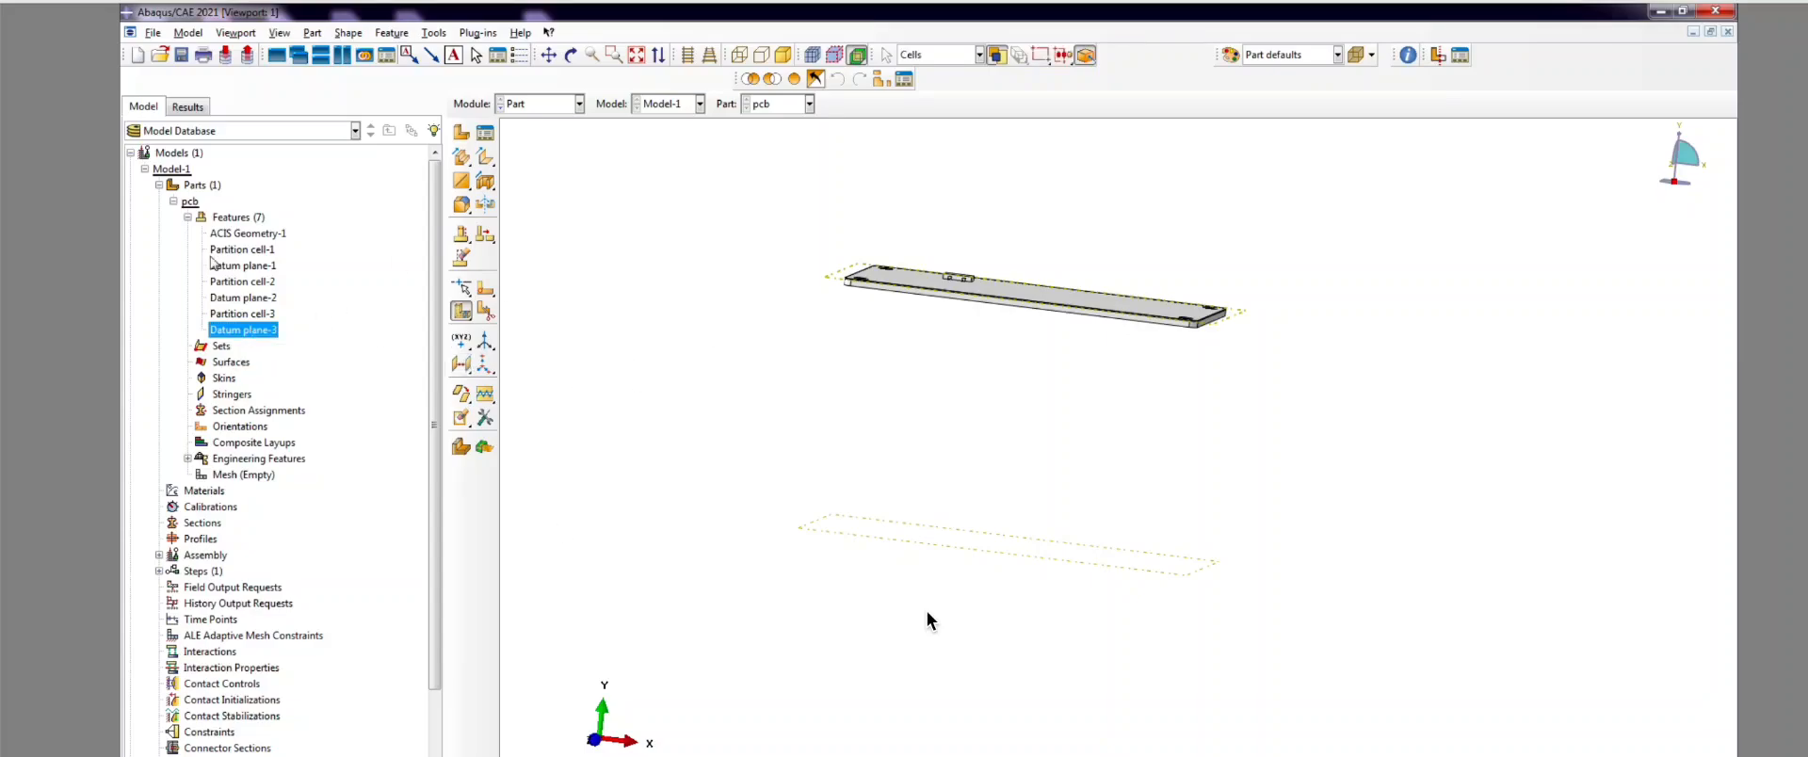
right_click(257, 337)
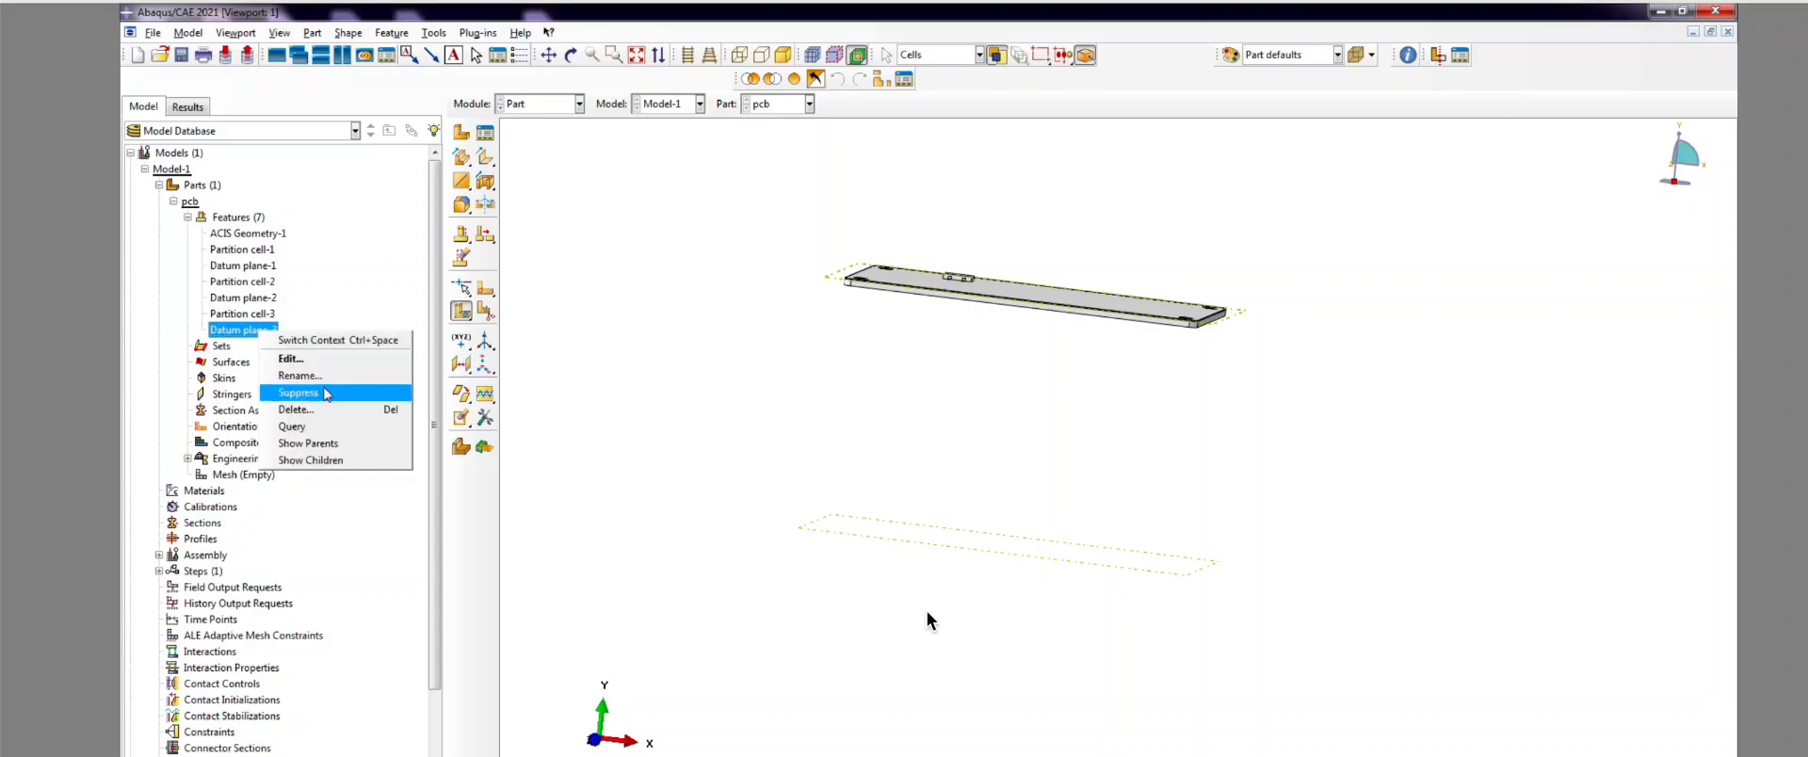
click(309, 363)
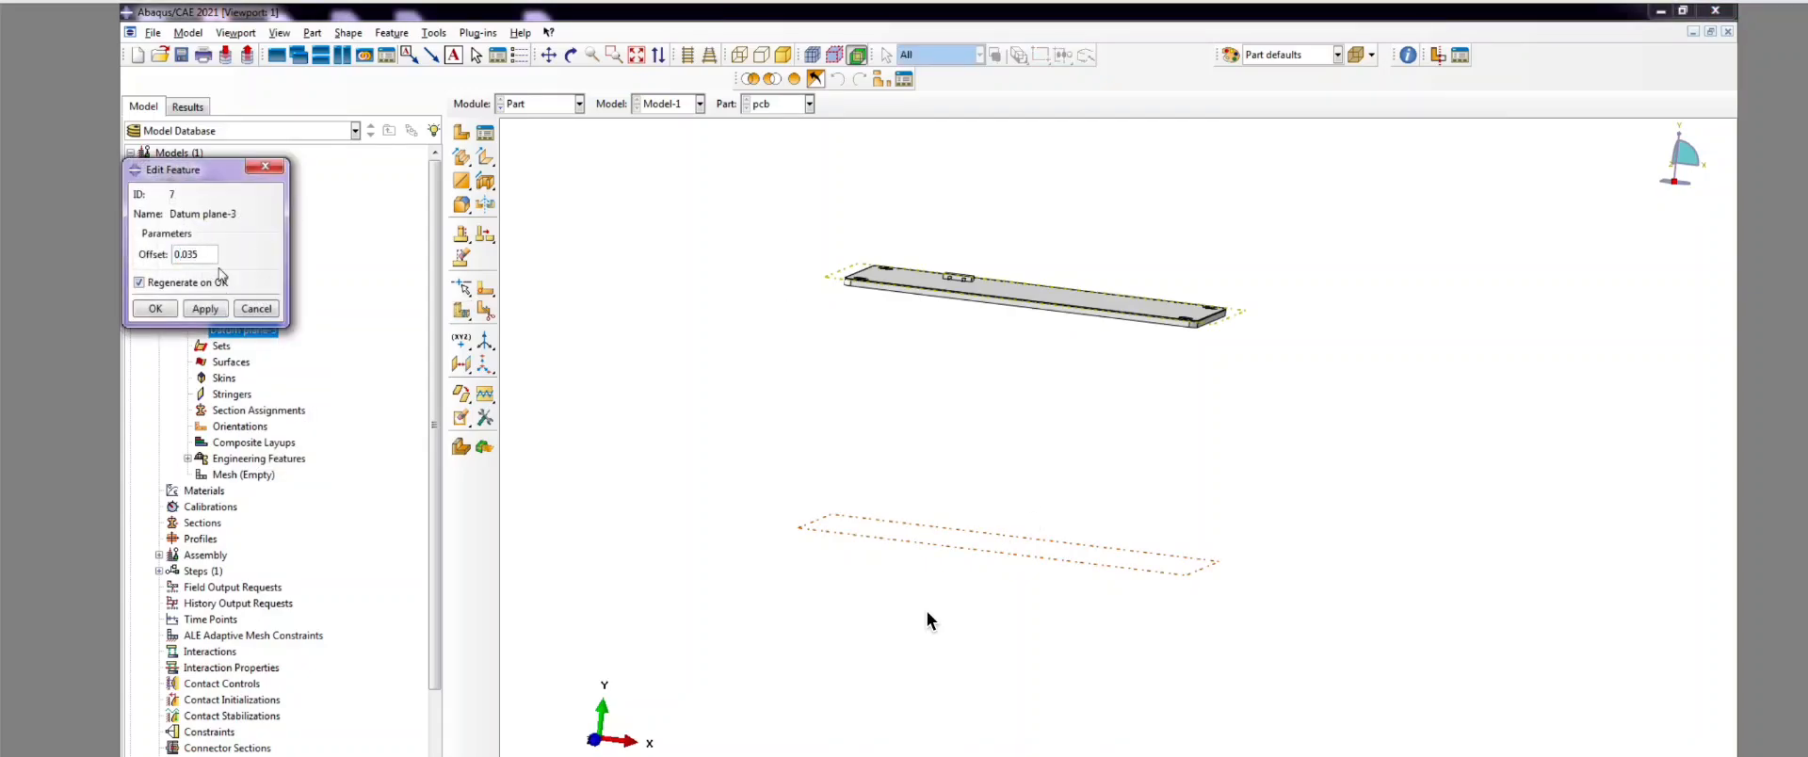
click(149, 309)
scroll(759, 296, up, 5)
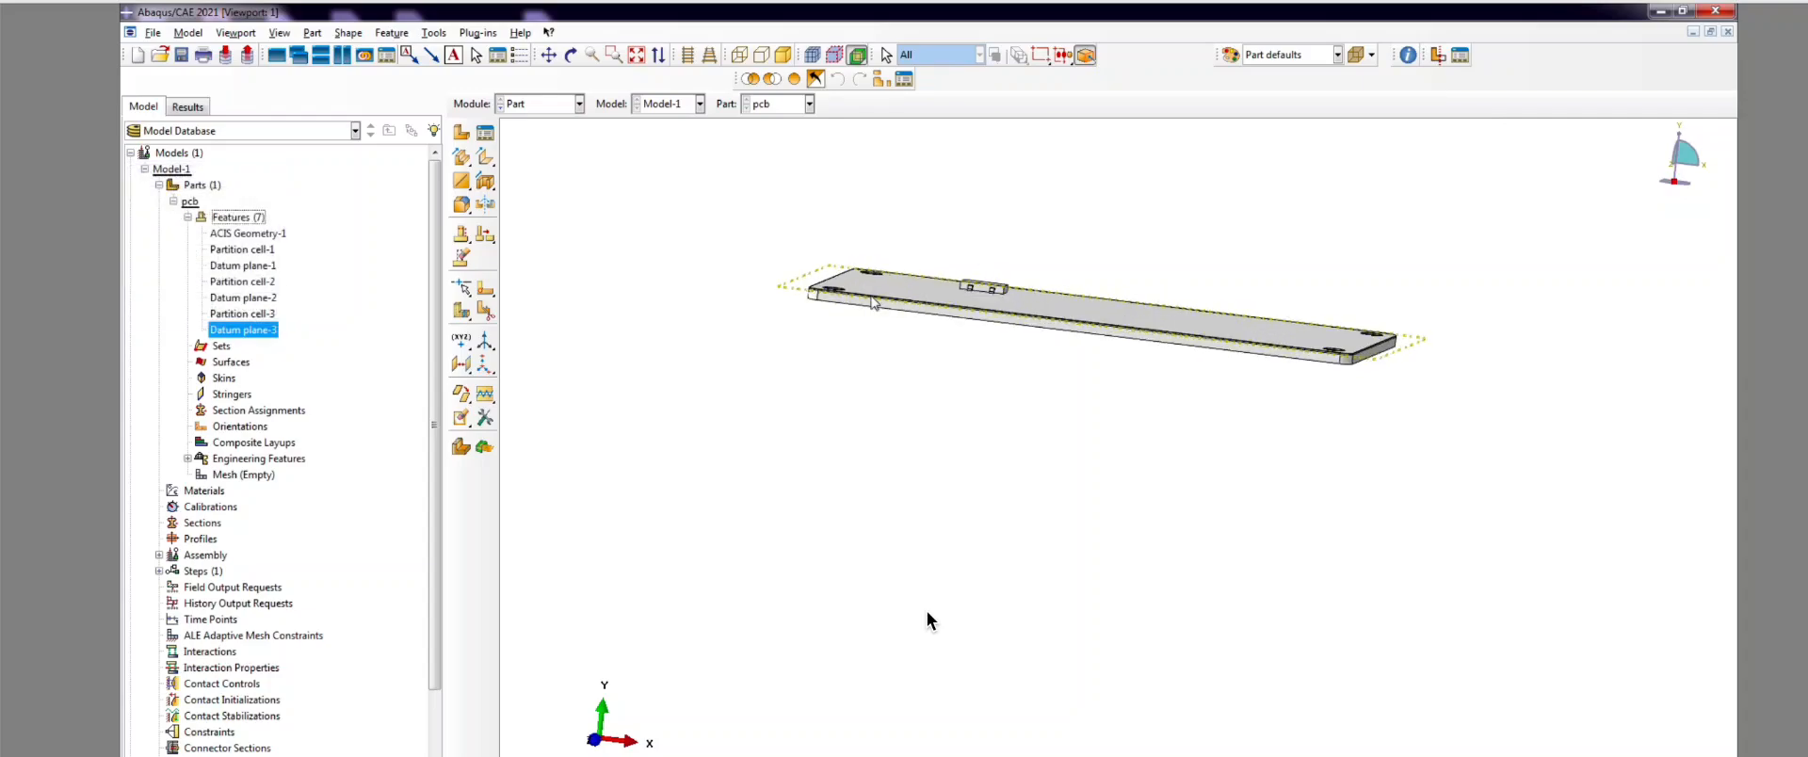
scroll(759, 296, up, 4)
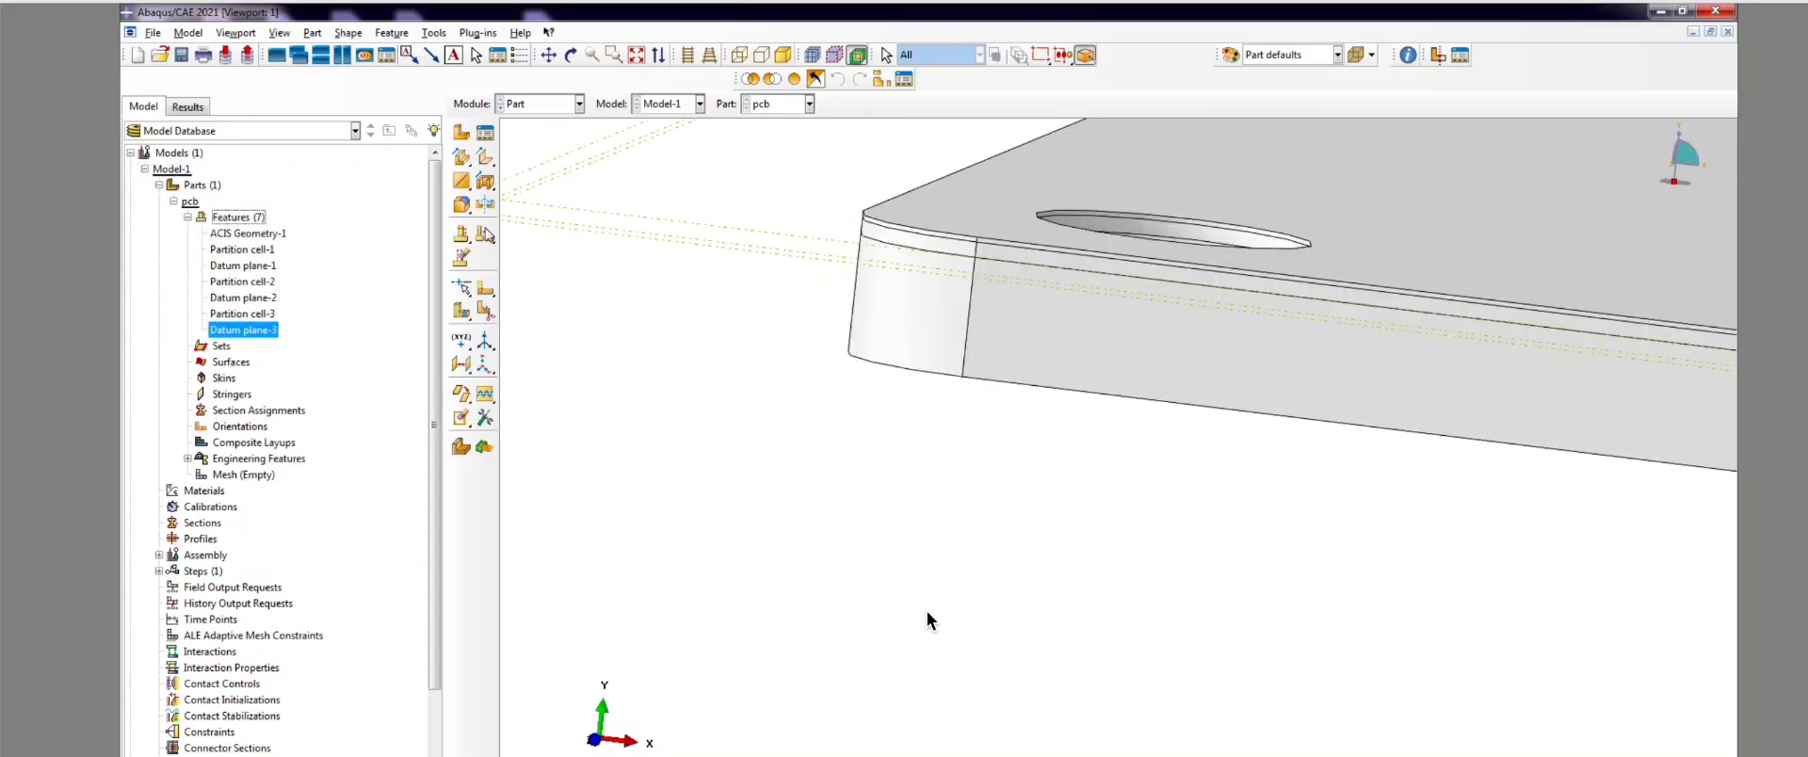
Step: Split the plate cell along Datum plane-3, creating Partition cell-4
click(483, 310)
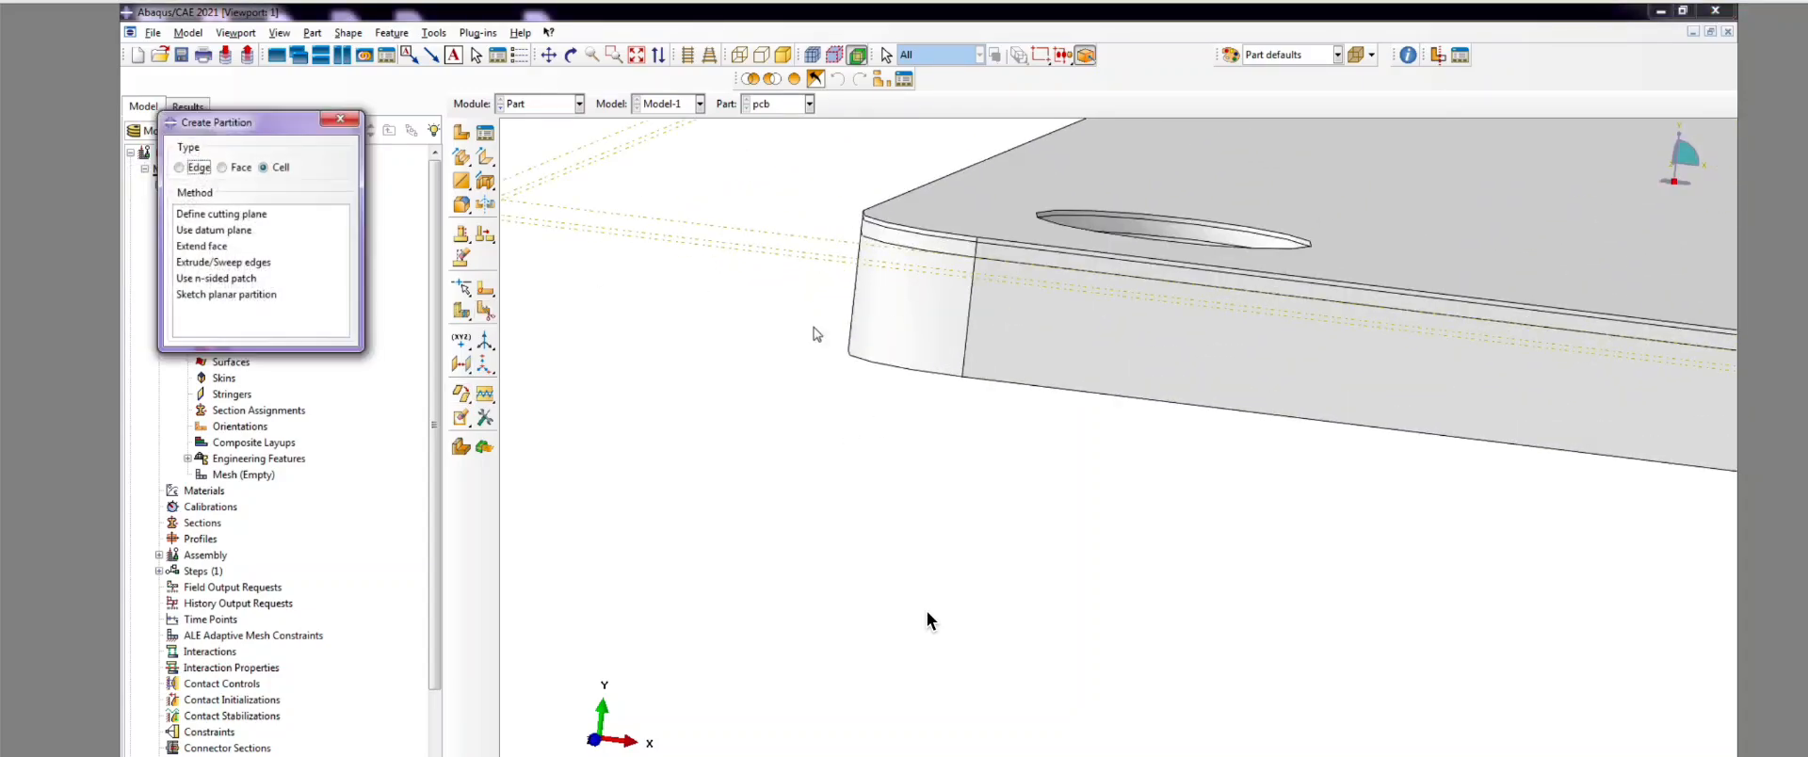
click(214, 229)
scroll(973, 326, down, 3)
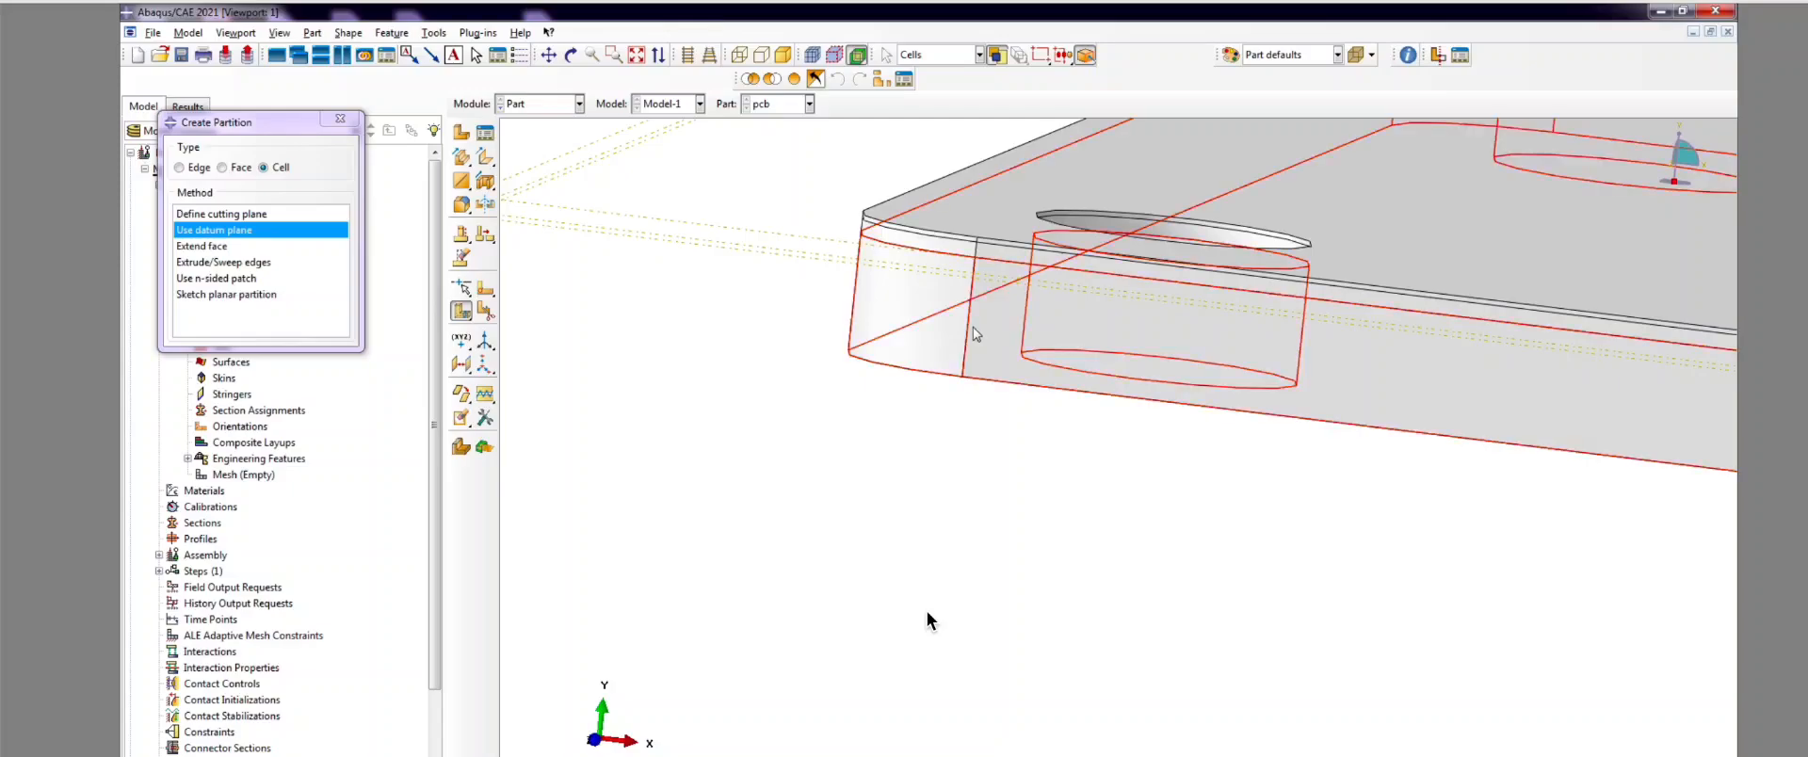
scroll(634, 294, up, 4)
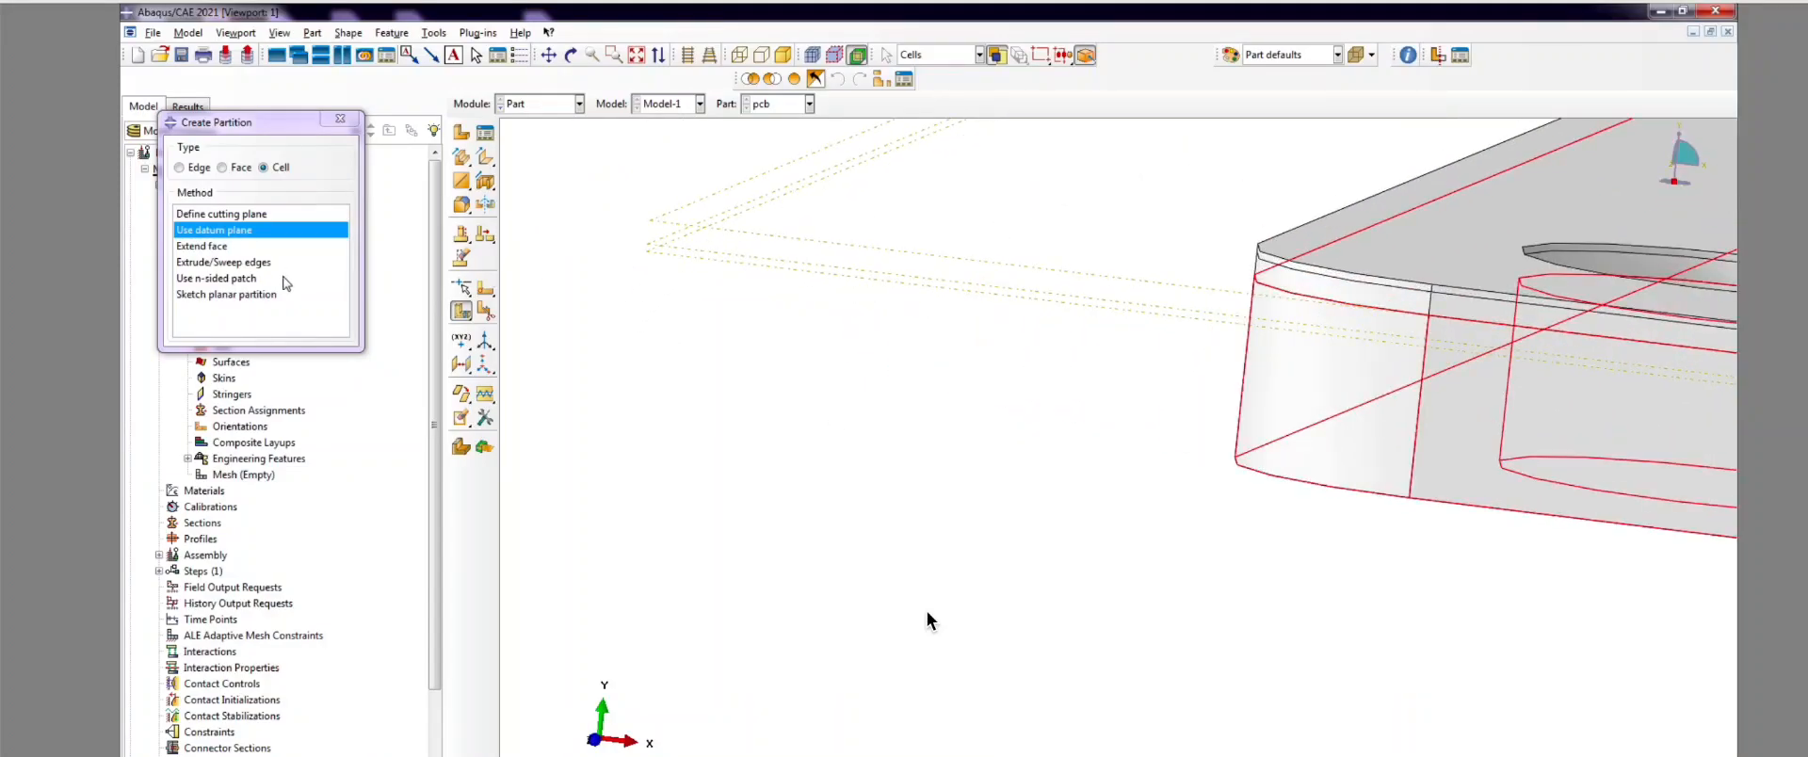
click(700, 259)
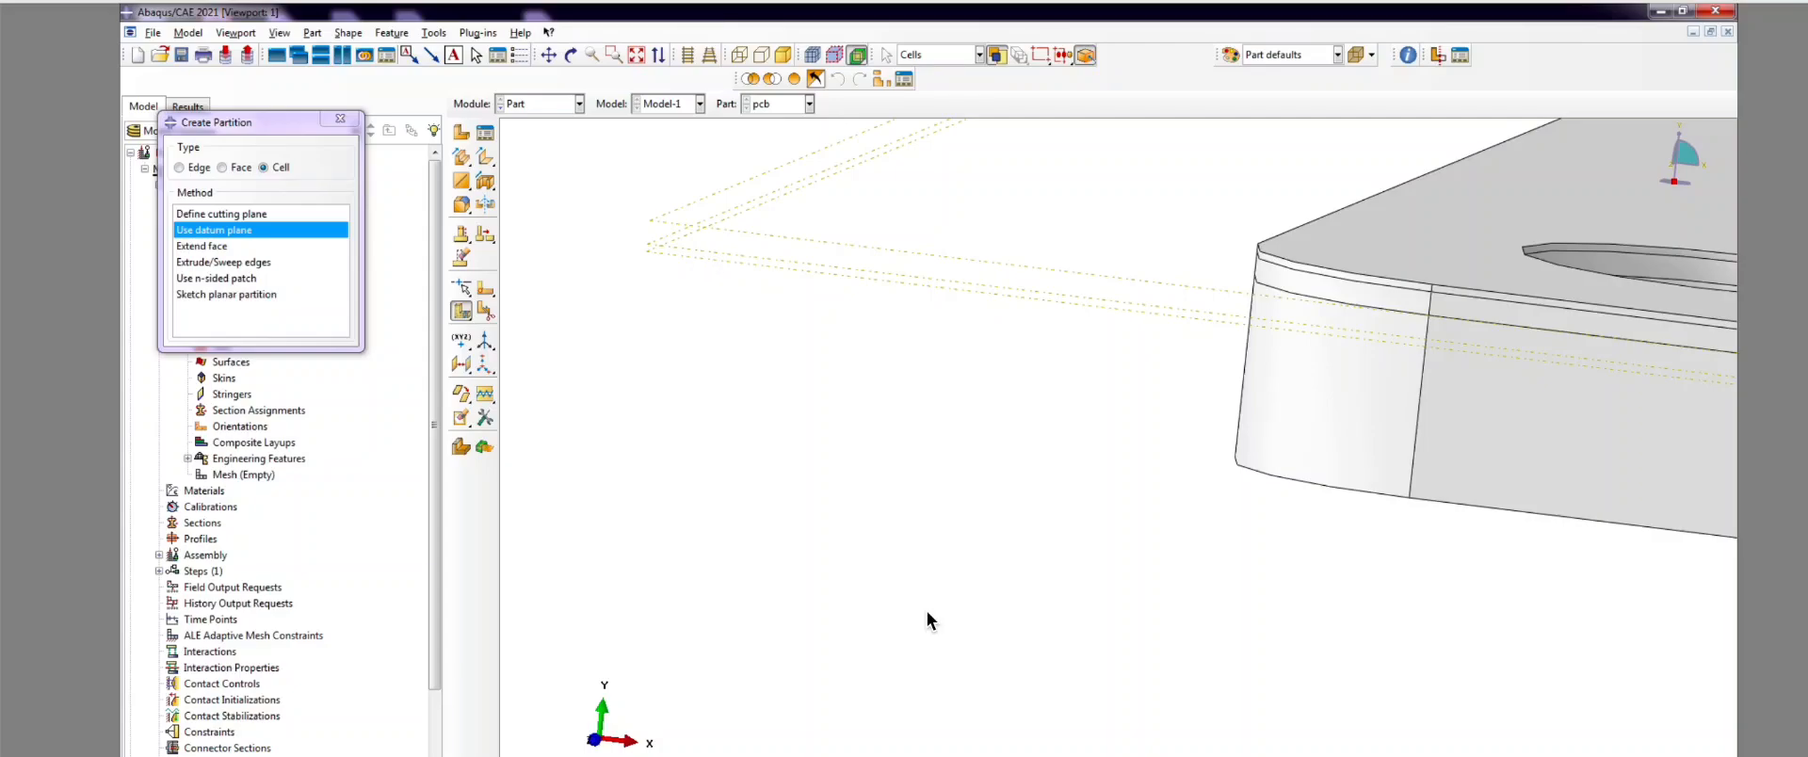
scroll(782, 533, down, 4)
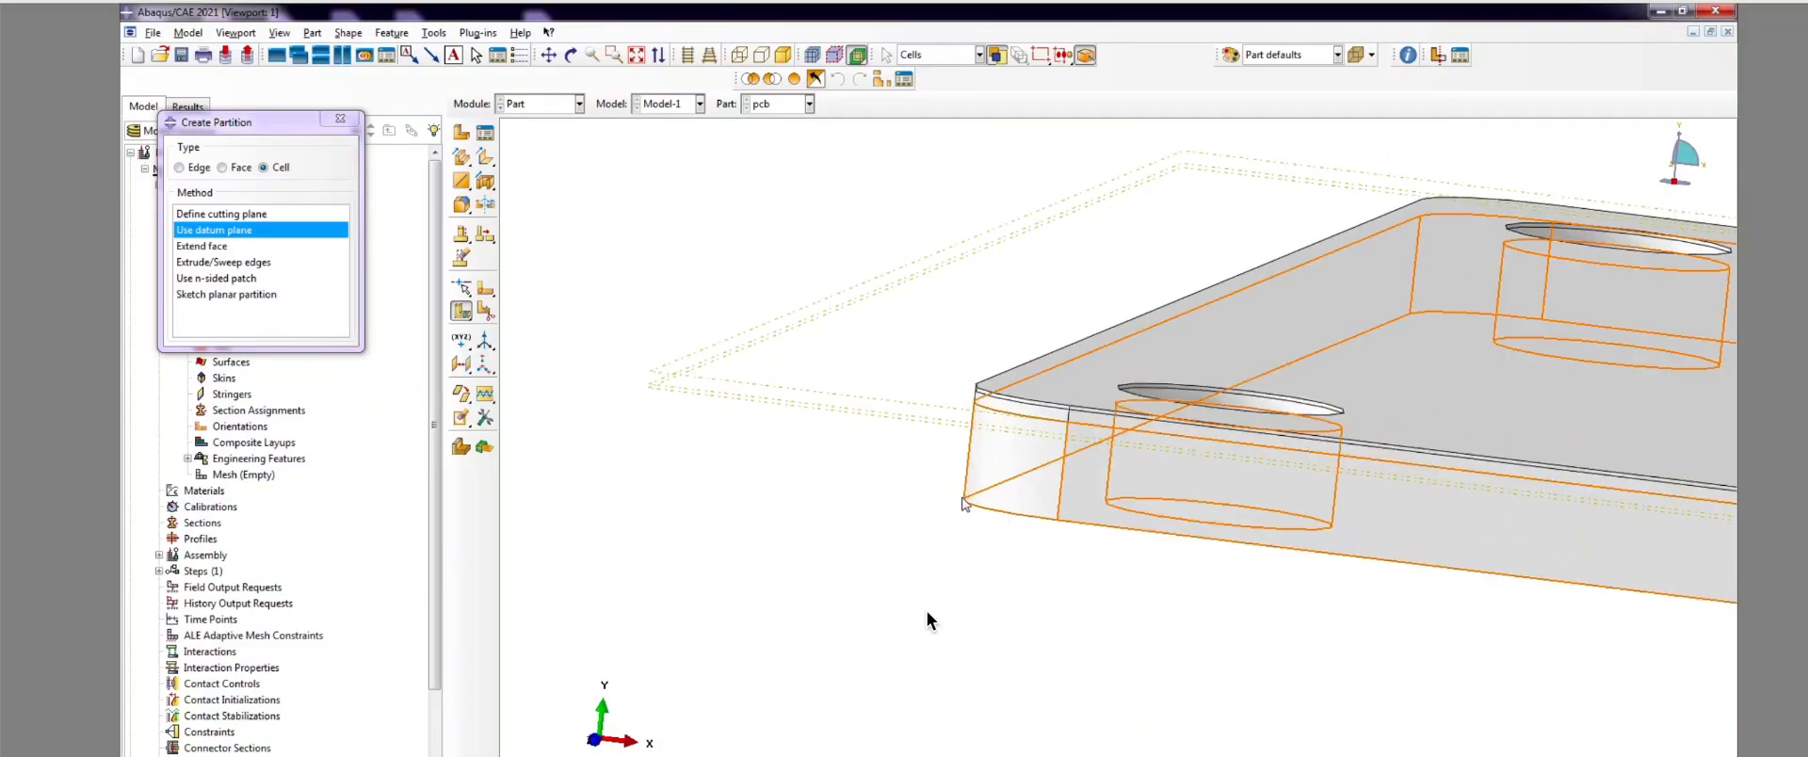
click(979, 483)
middle_click(928, 620)
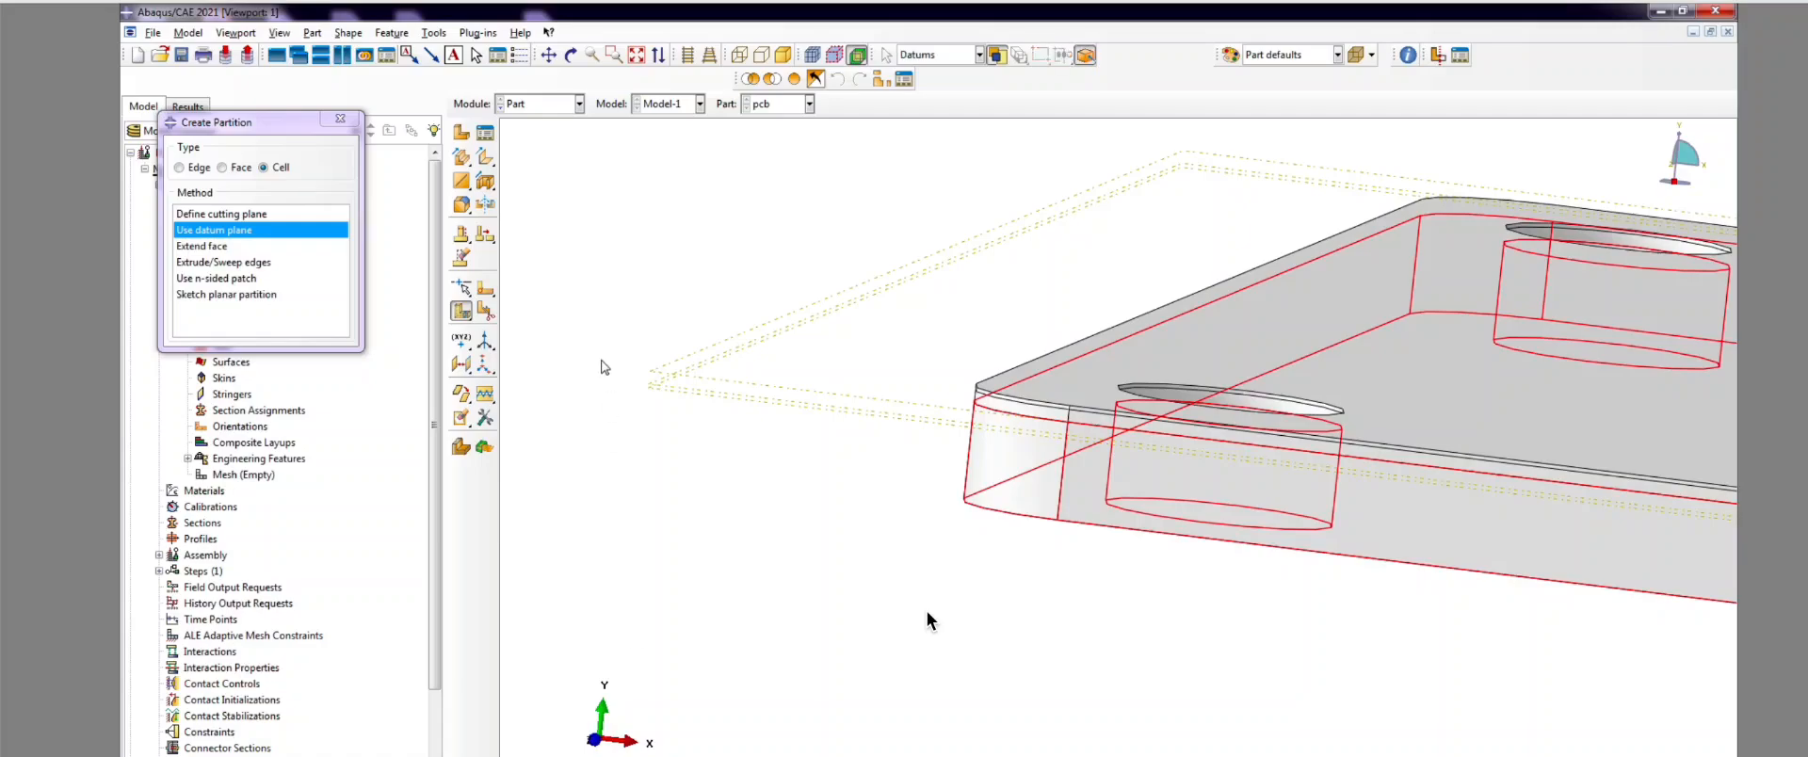
scroll(674, 403, up, 3)
click(684, 399)
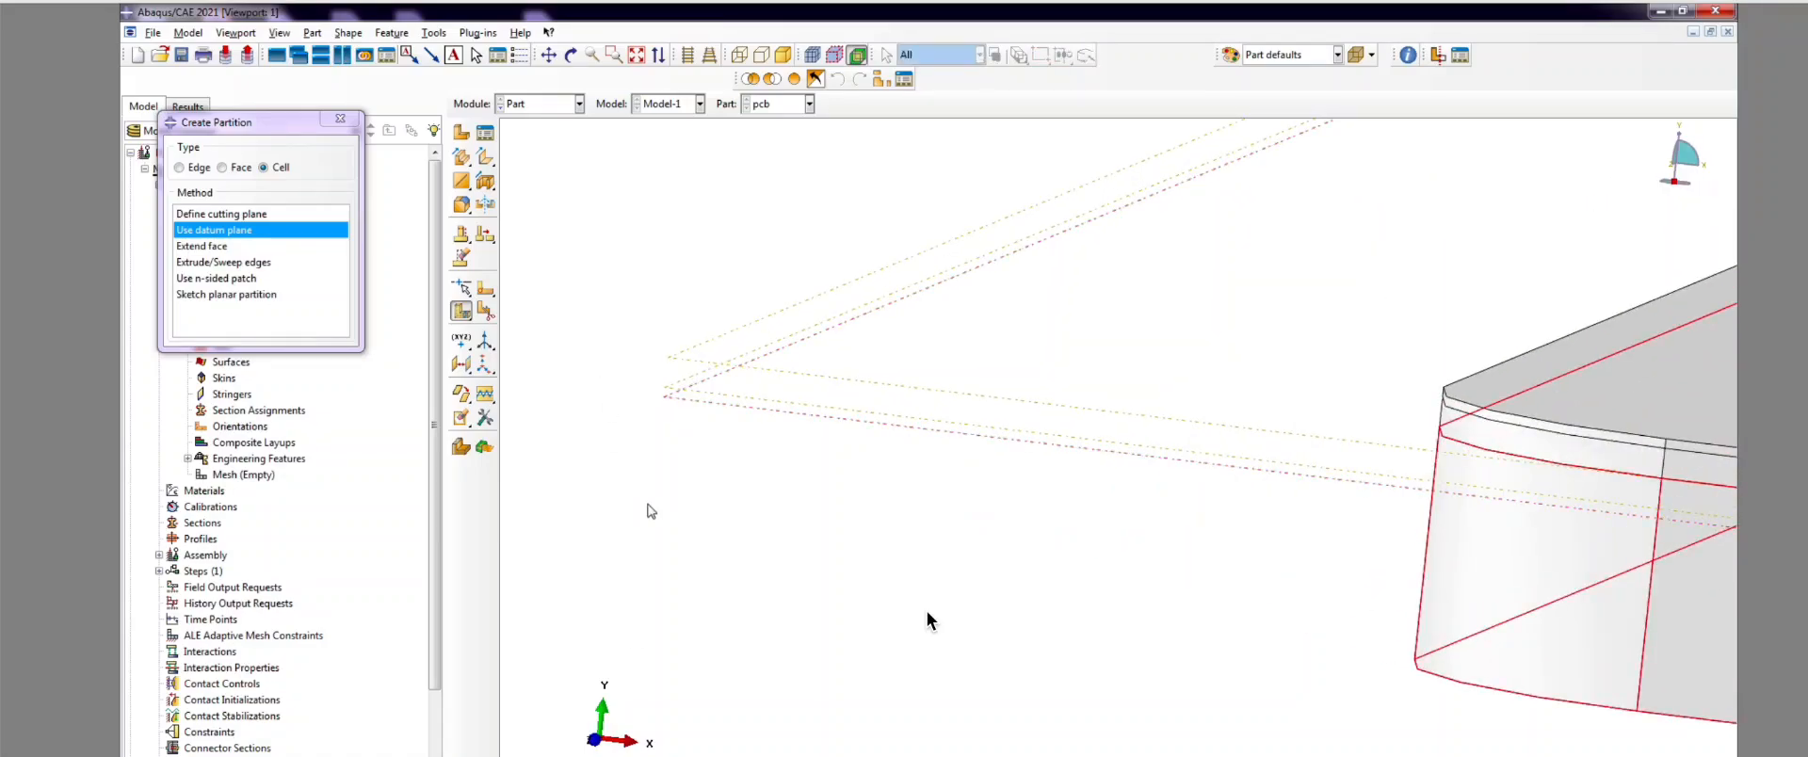
scroll(649, 509, down, 3)
middle_click(969, 405)
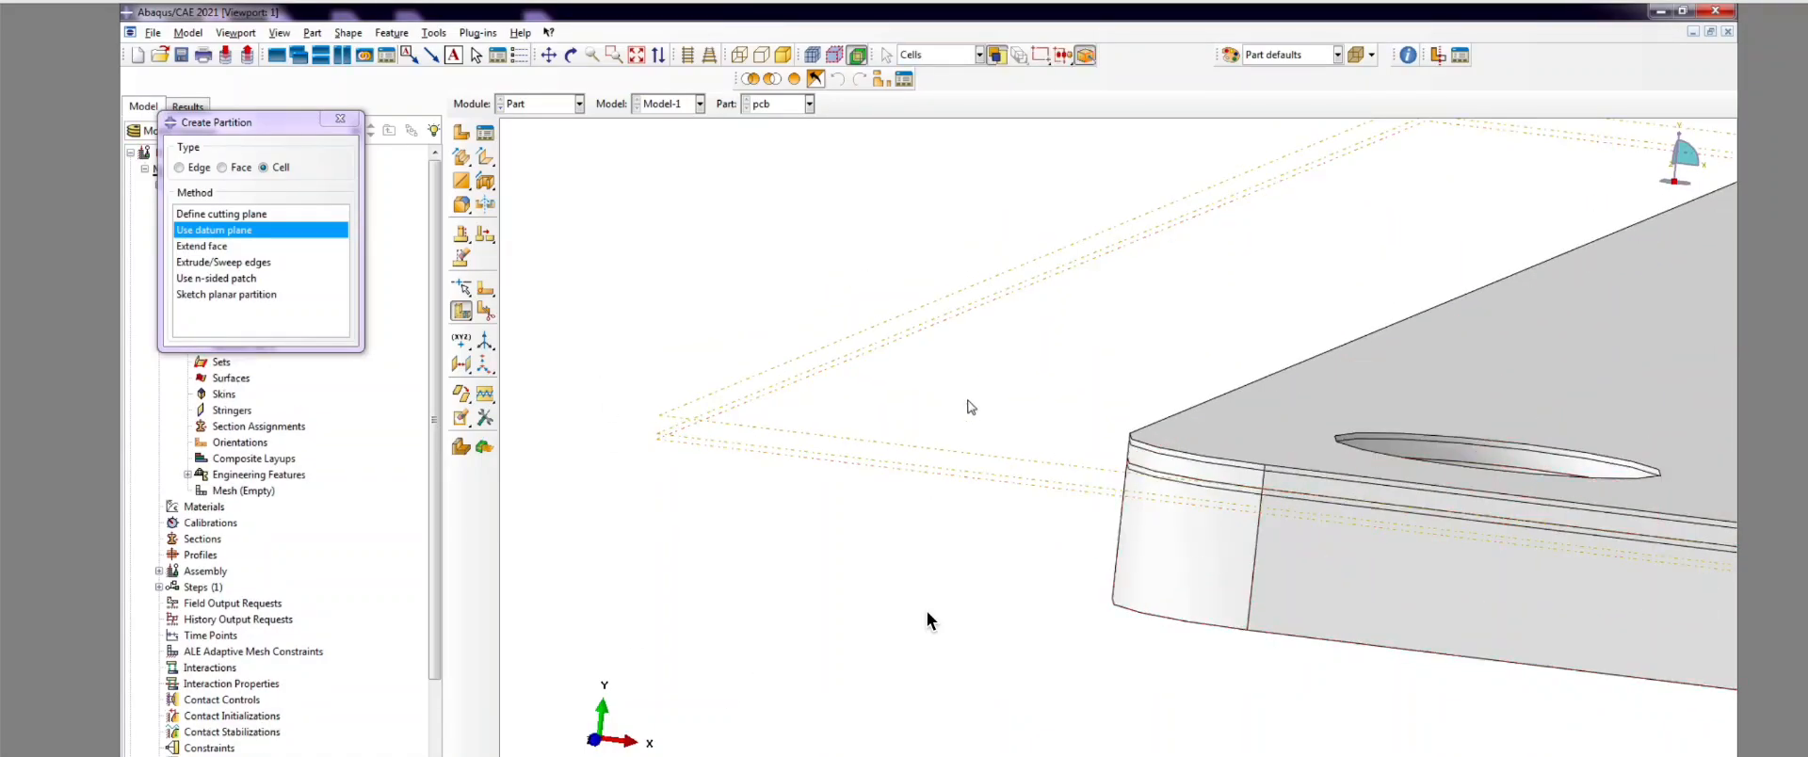
Step: Check the layer thickness table in PowerPoint and return to the pcb model
scroll(695, 595, down, 2)
scroll(942, 524, up, 4)
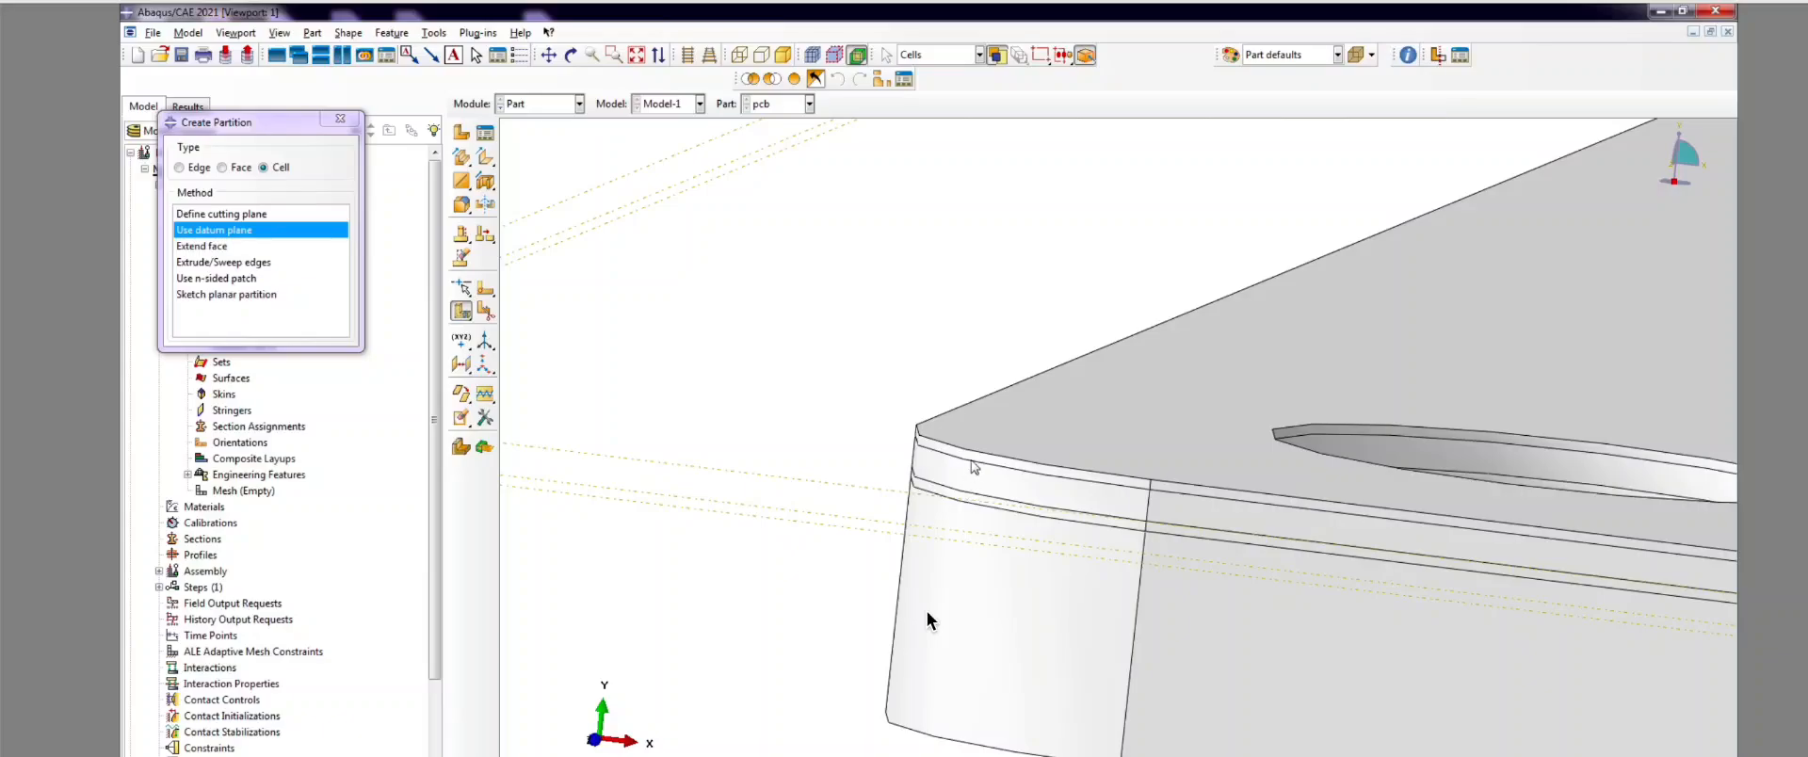
scroll(928, 619, down, 4)
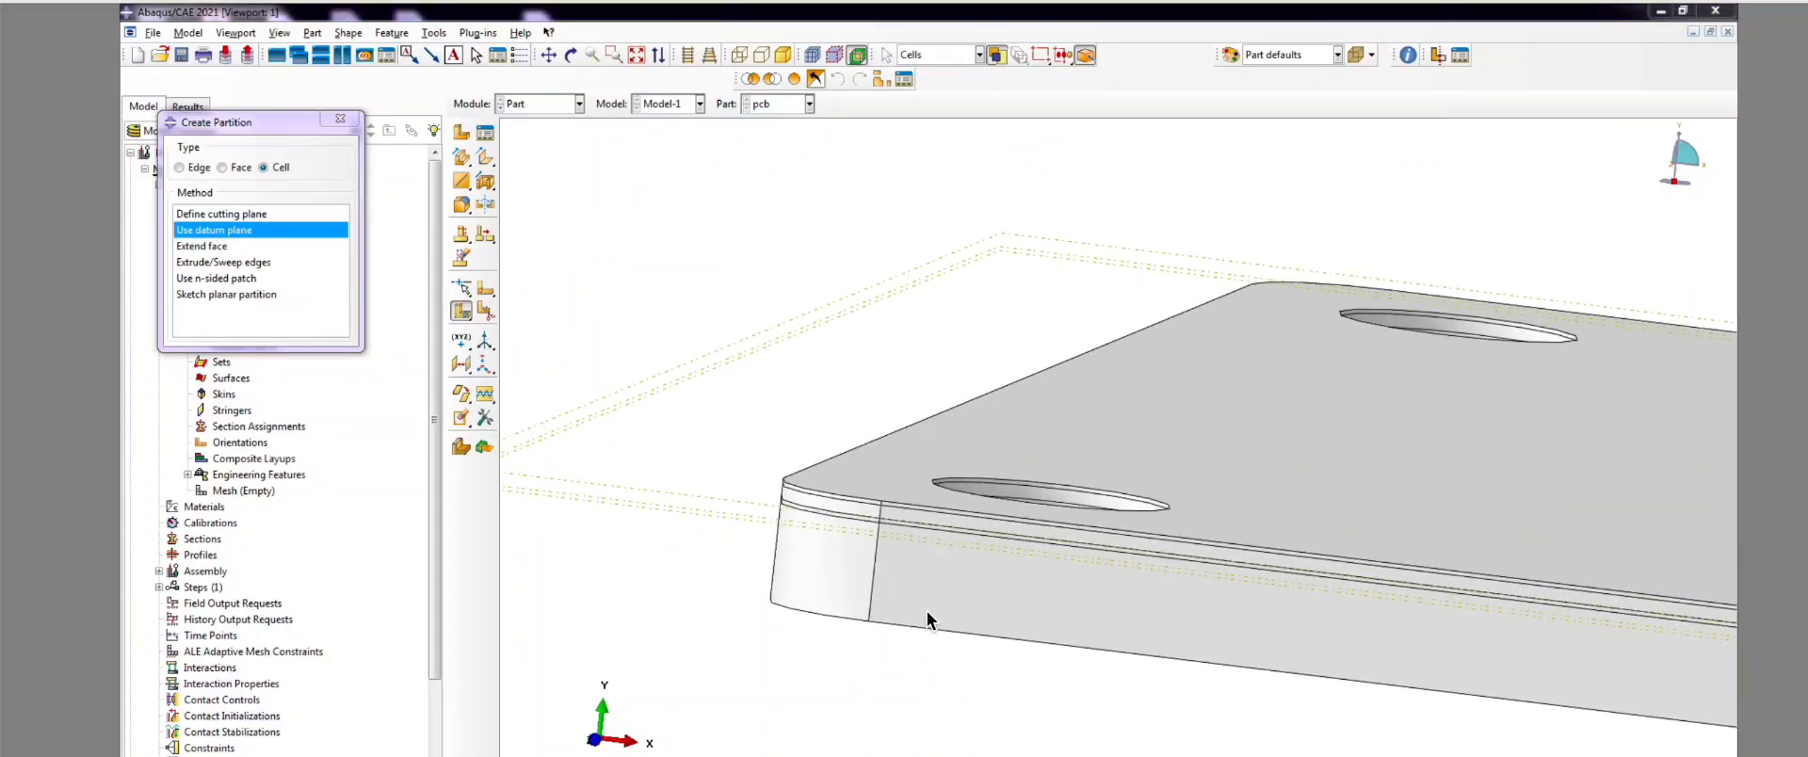
key(alt+Tab)
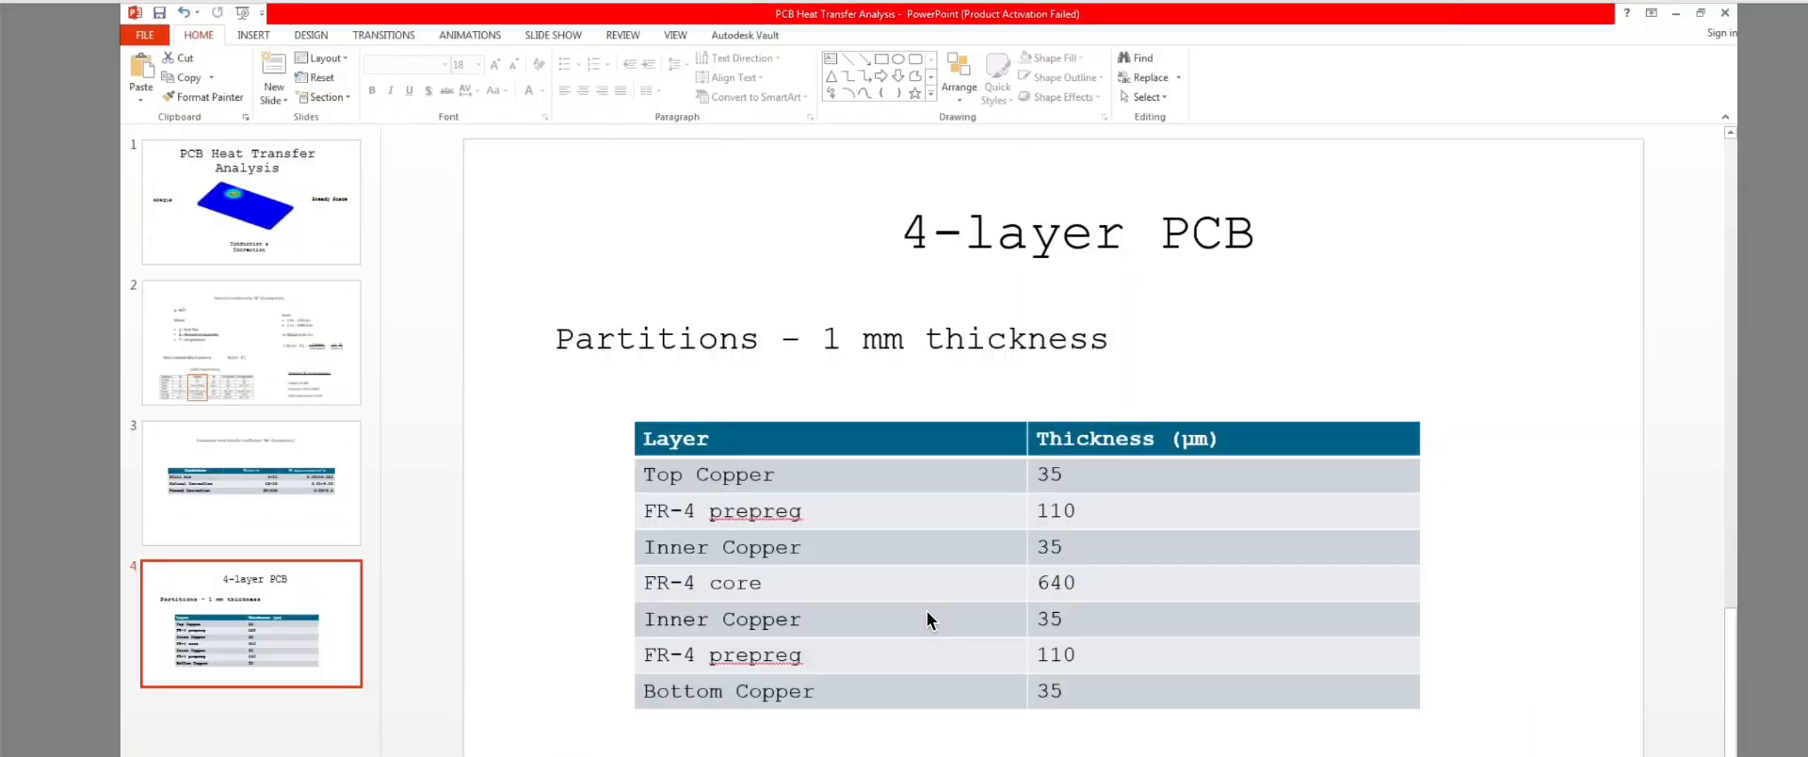
key(alt+Tab)
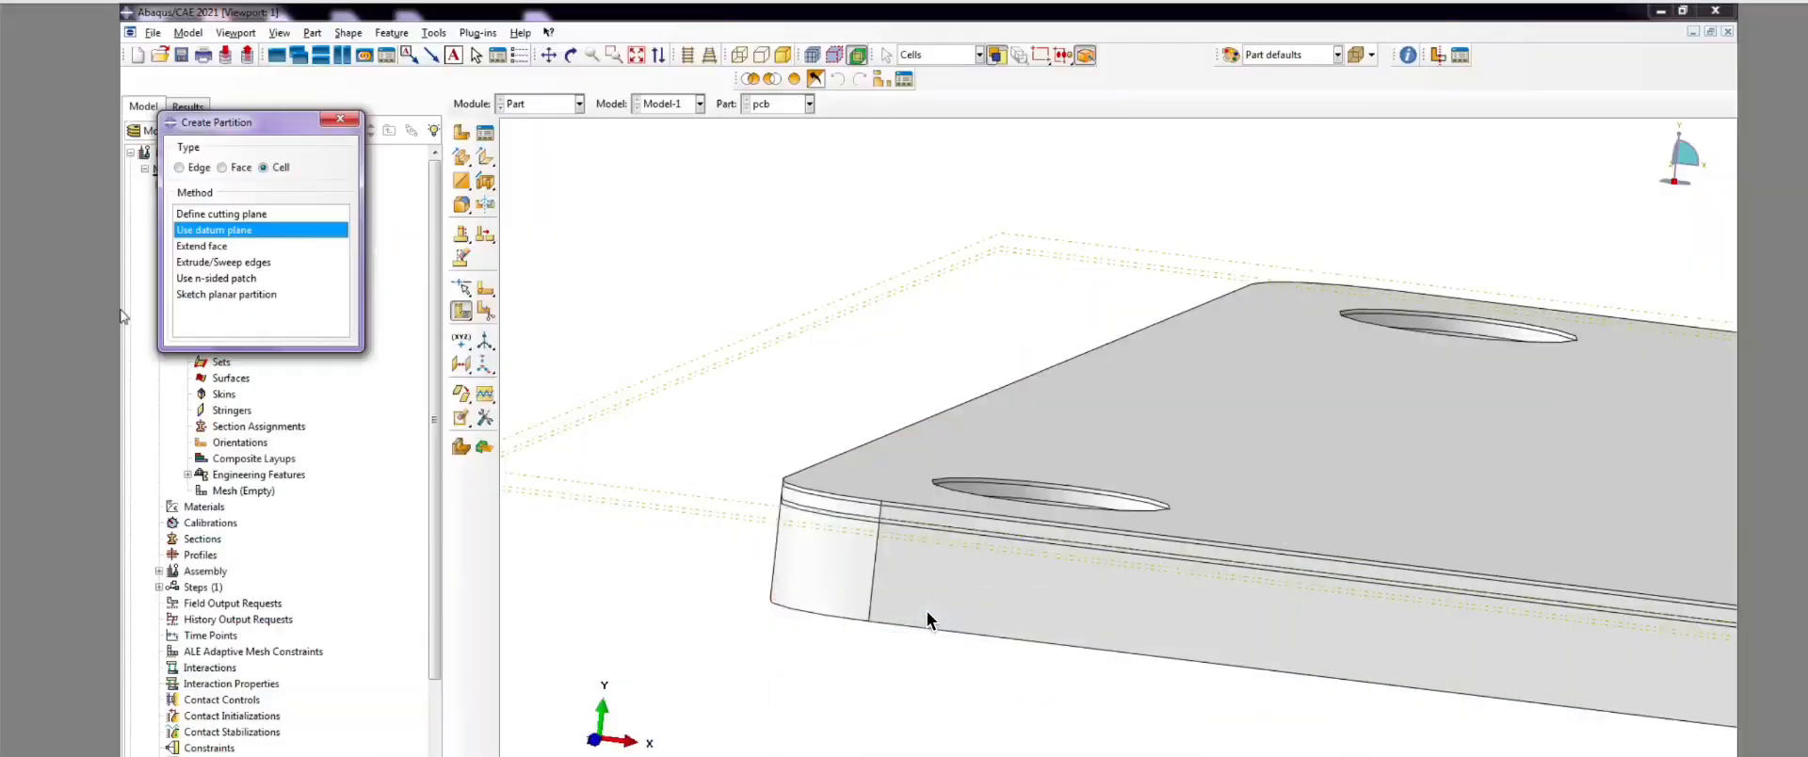
Step: Create Datum plane-4 as an offset from an existing plane
click(462, 363)
scroll(570, 521, up, 3)
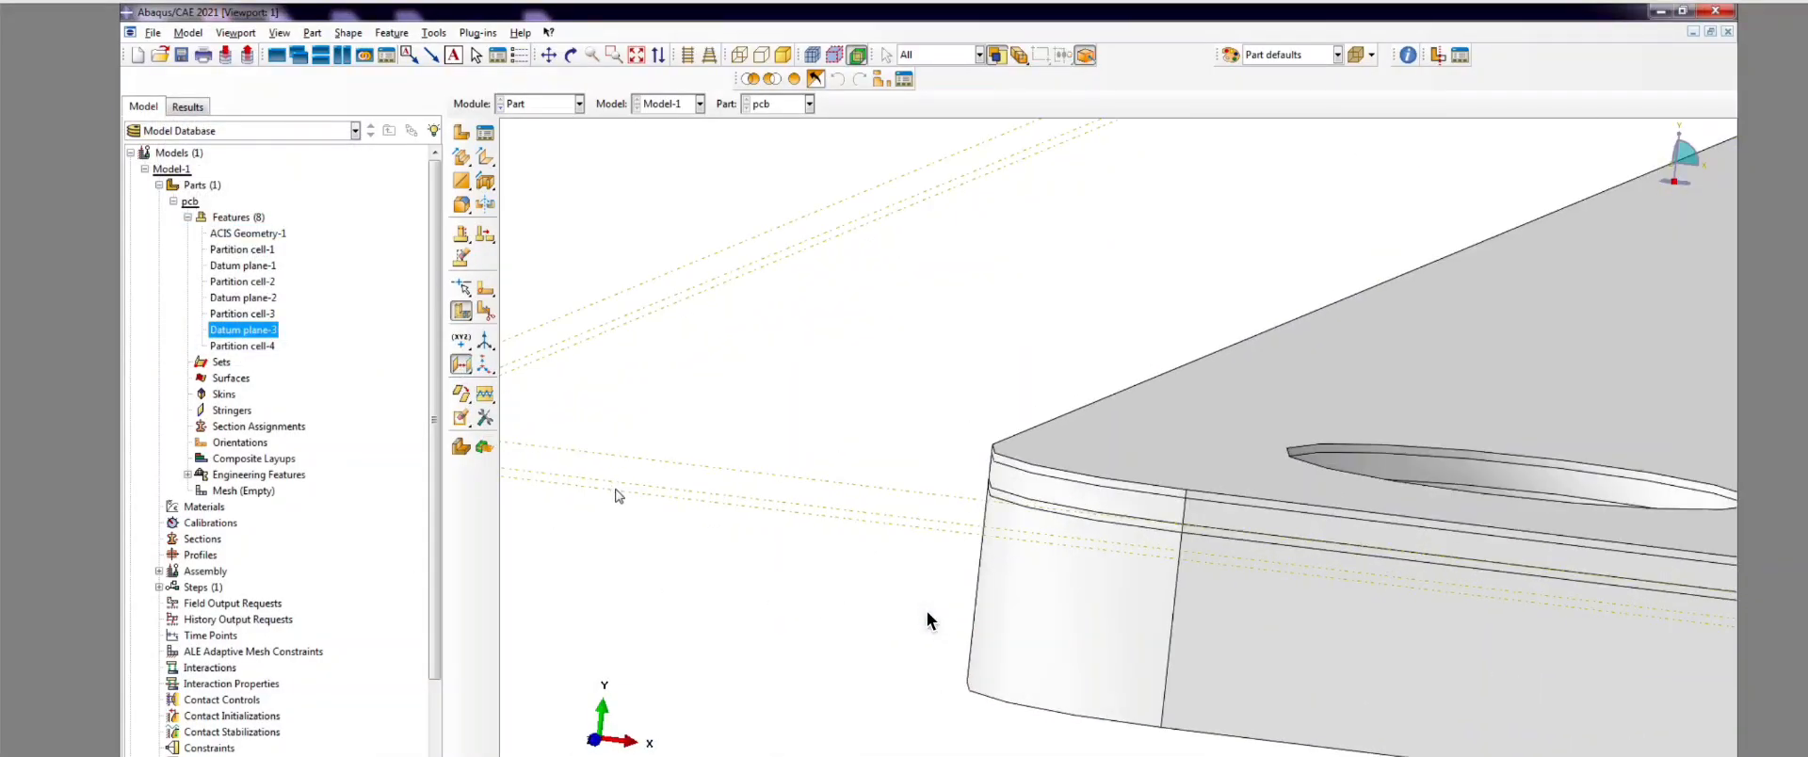
scroll(687, 612, down, 2)
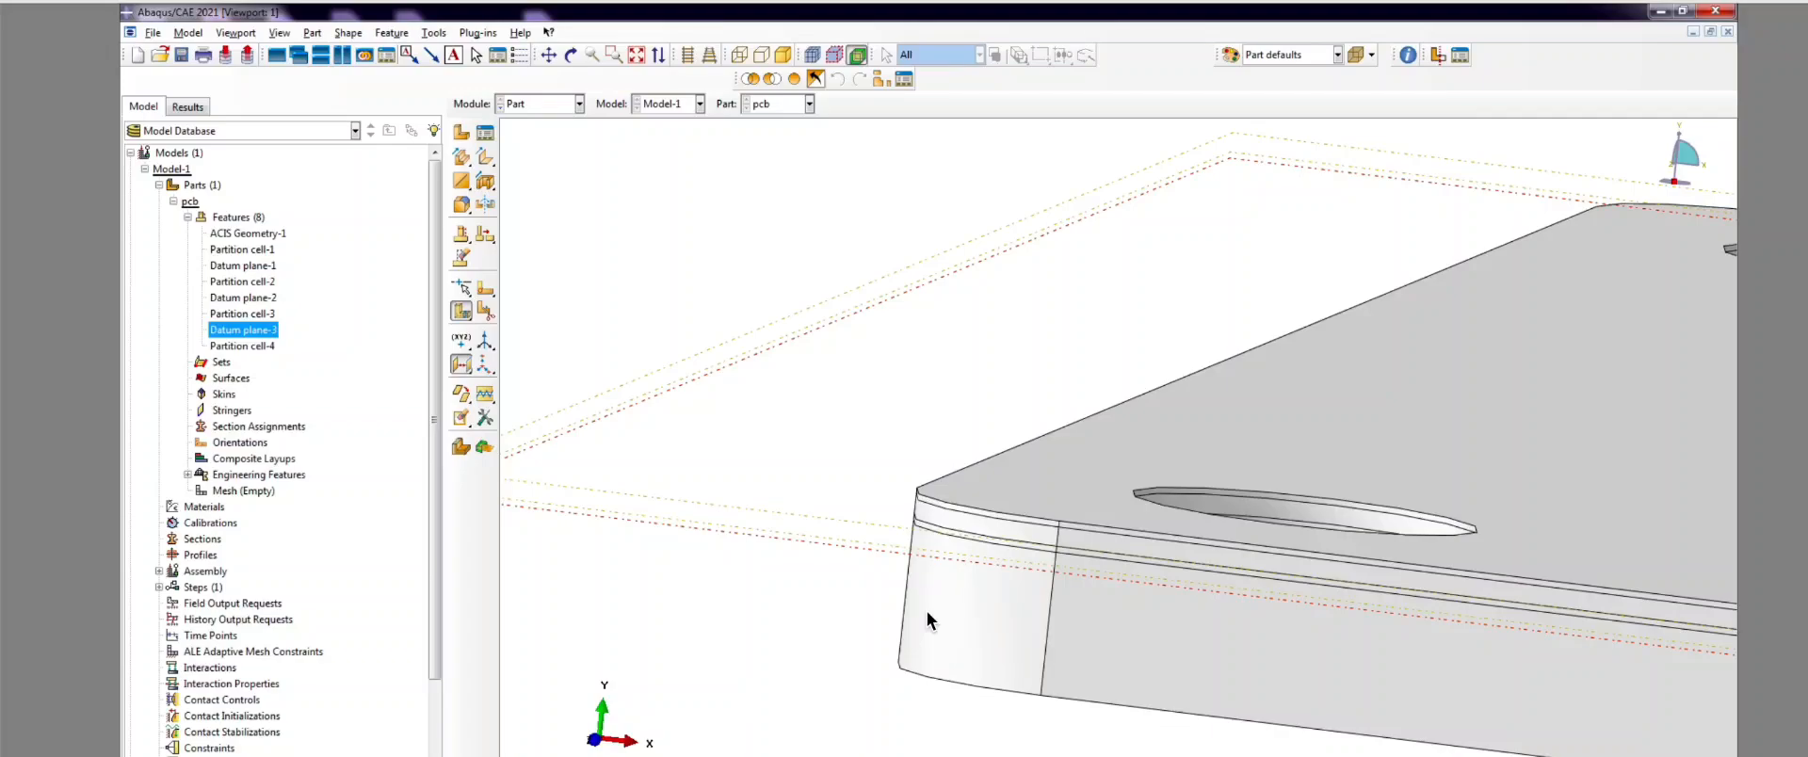
scroll(649, 301, down, 5)
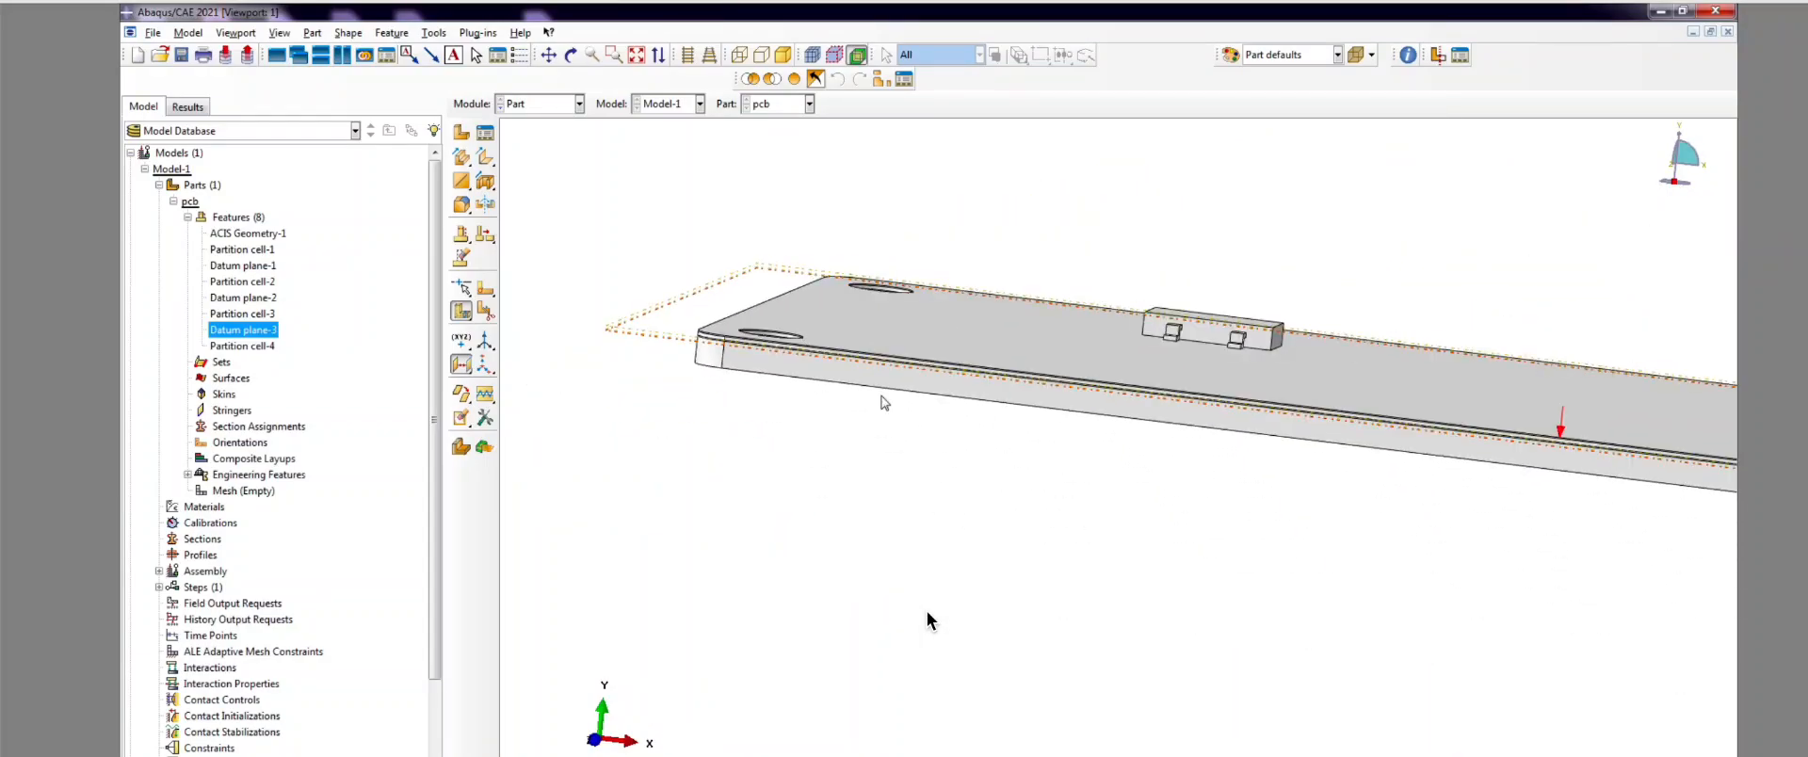
key(Return)
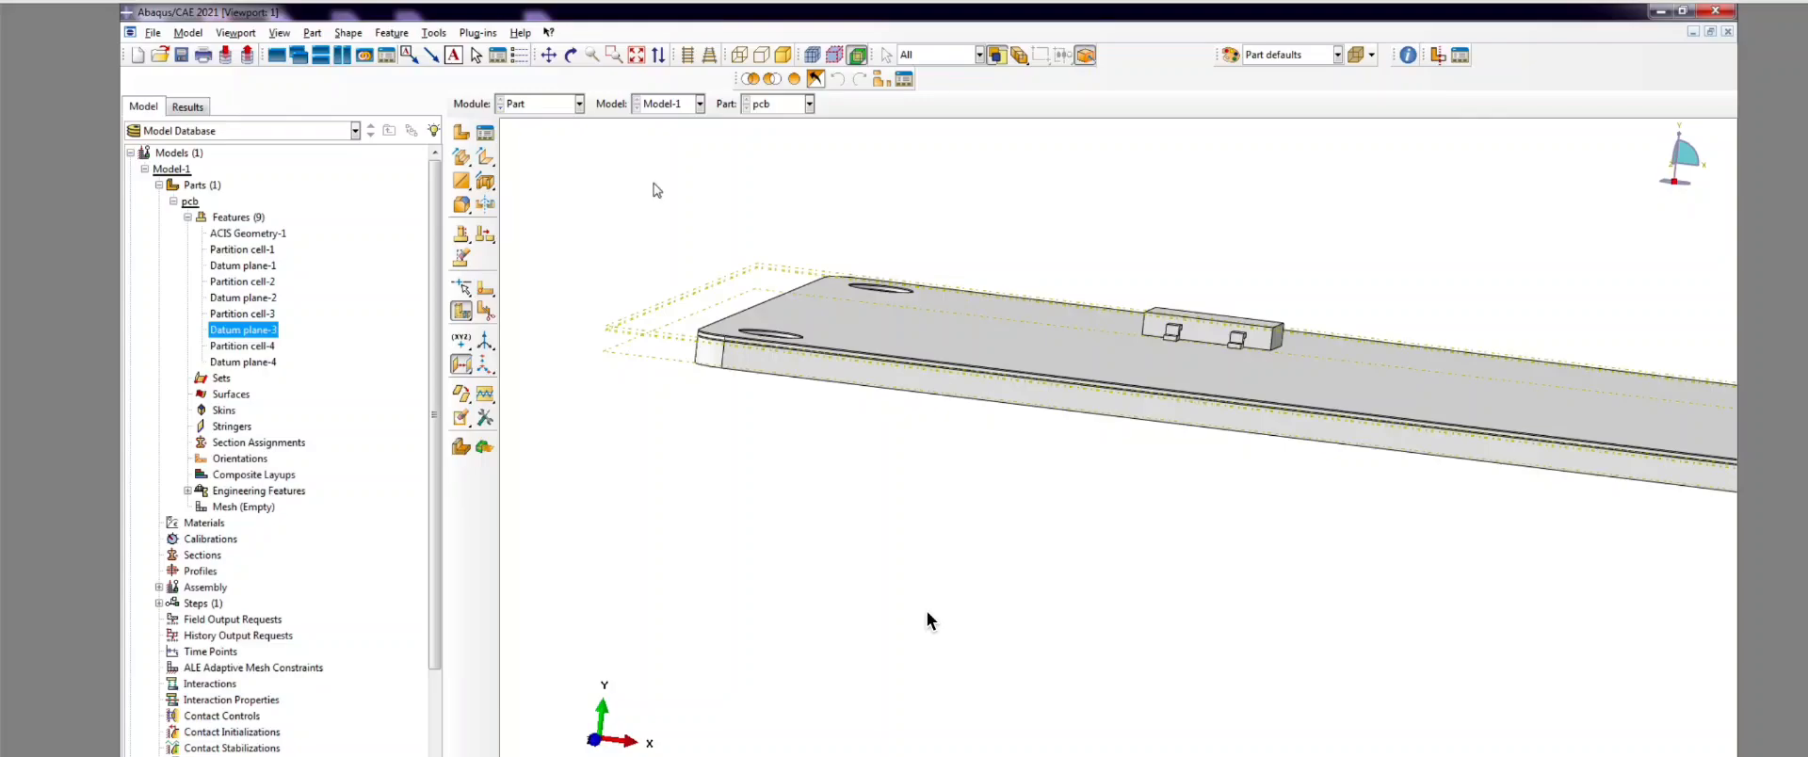
scroll(595, 383, up, 3)
Step: Split the board cell along Datum plane-4, creating Partition cell-5
click(487, 308)
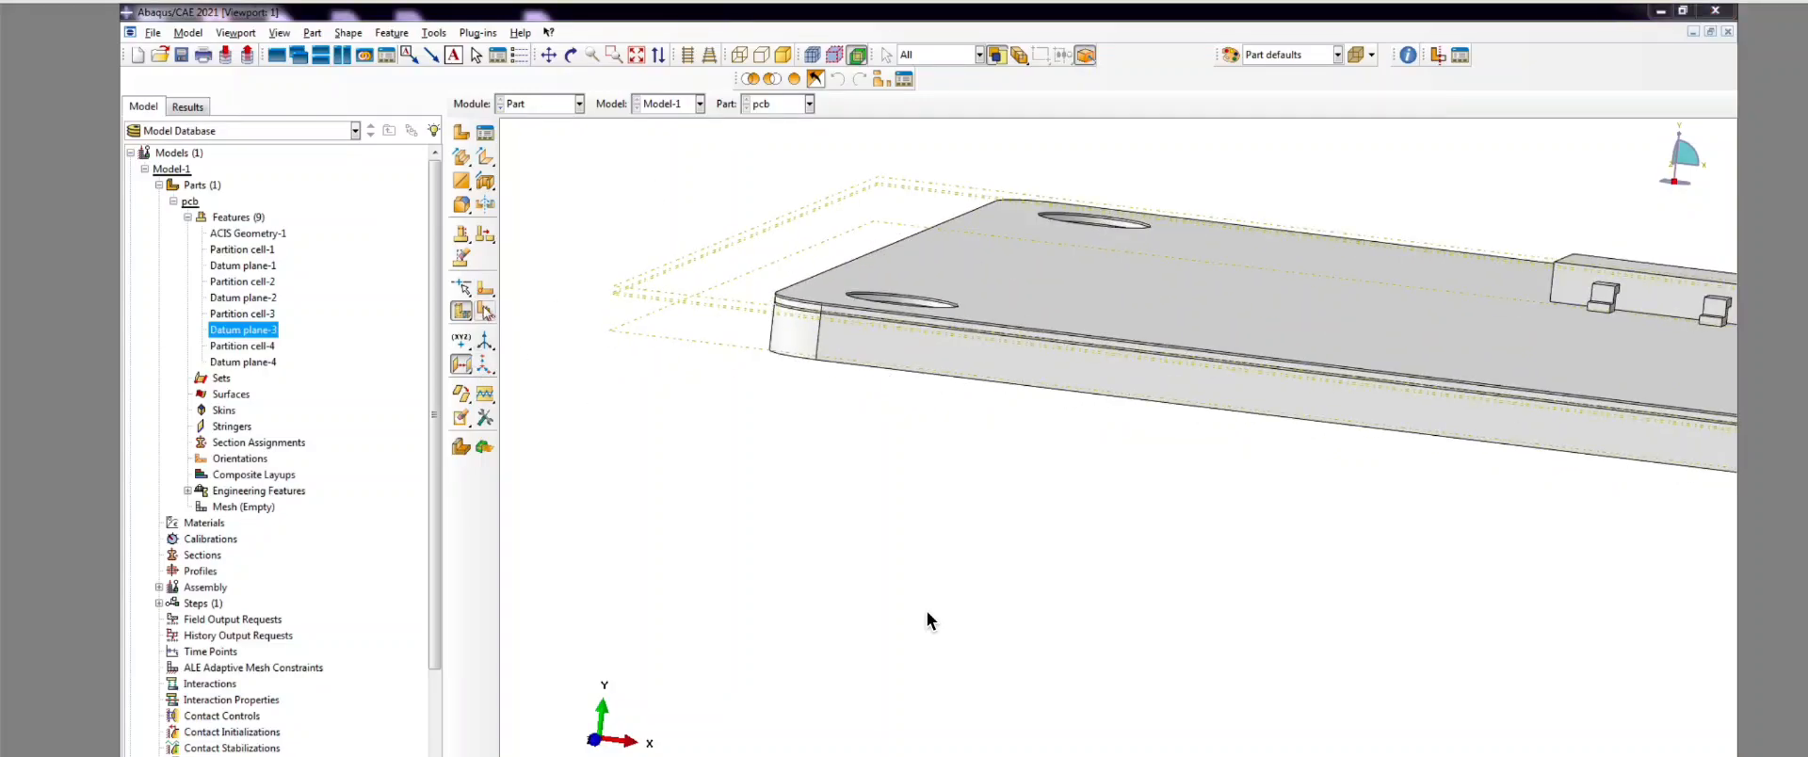
click(213, 230)
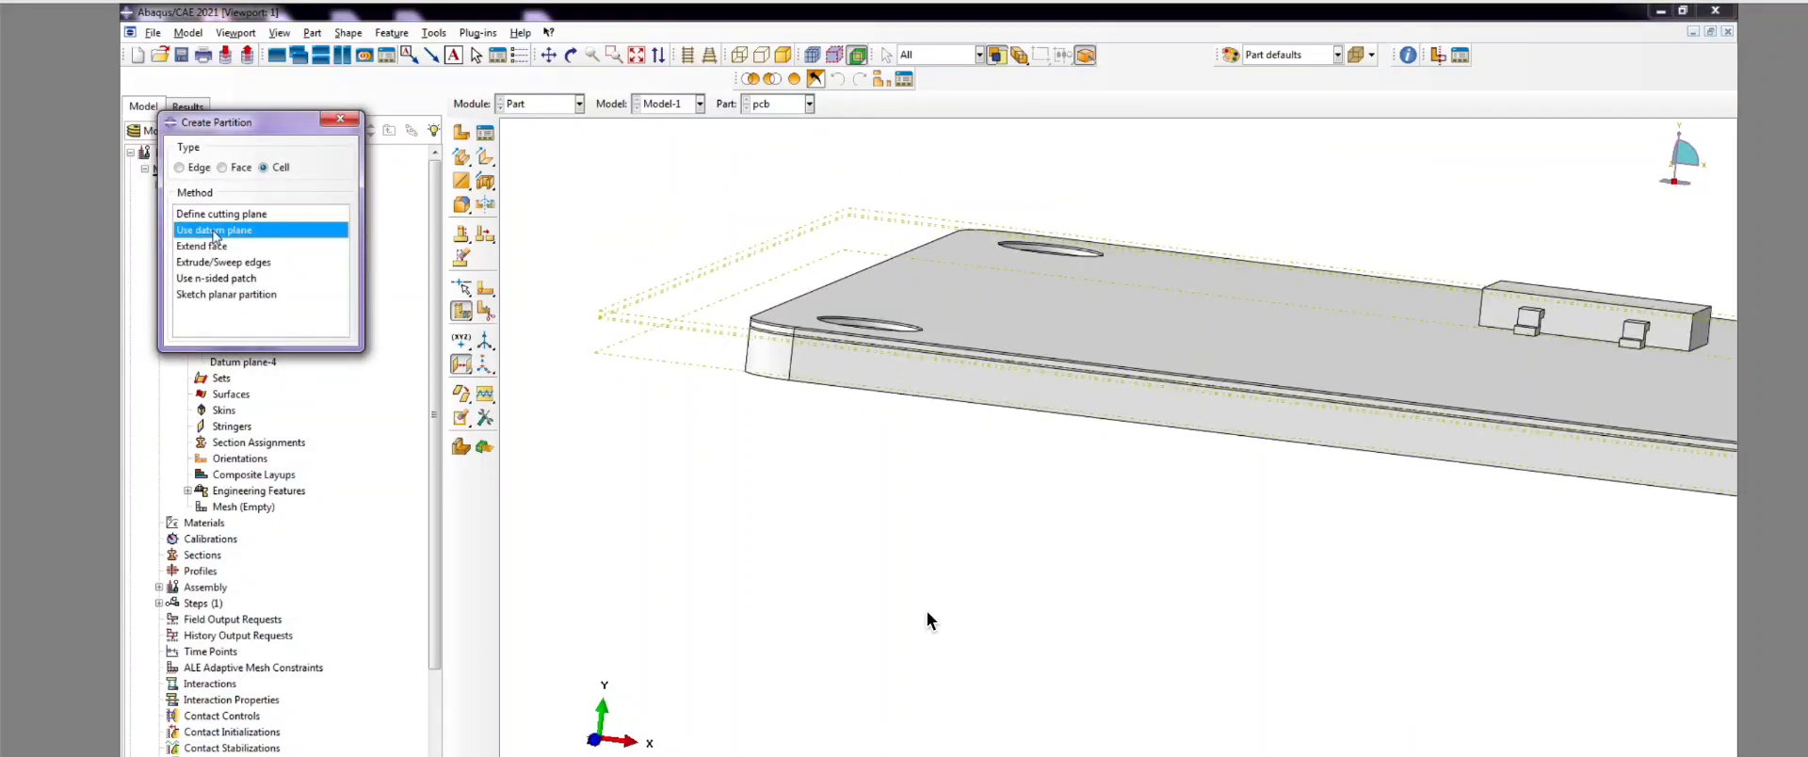
click(852, 381)
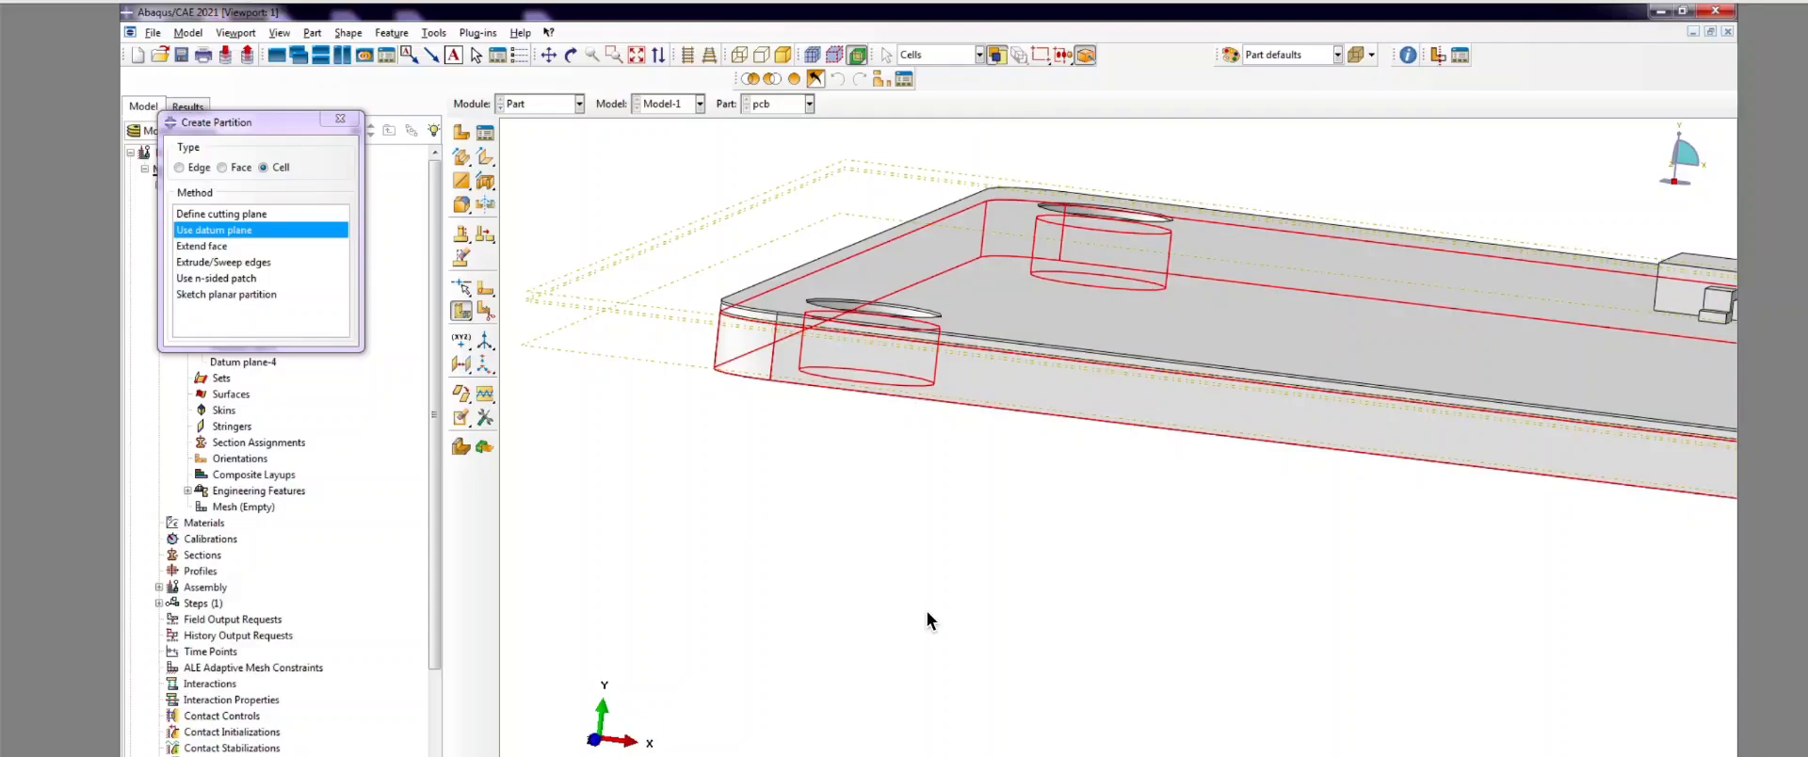
click(650, 754)
click(636, 359)
click(659, 755)
scroll(703, 506, up, 4)
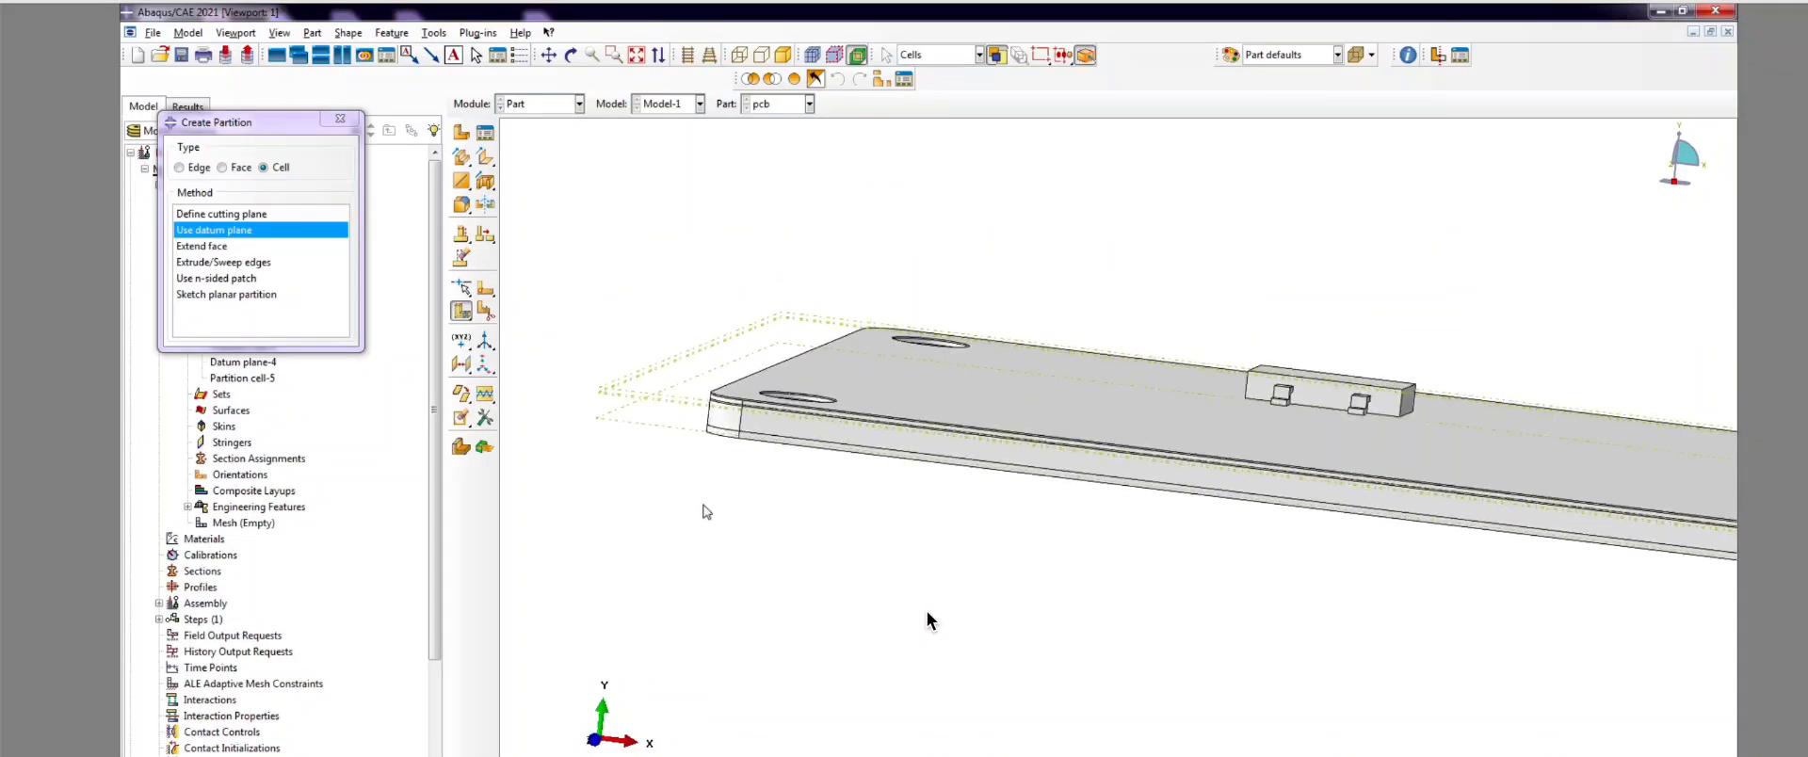
Step: Check the layer thickness table in PowerPoint, then close the cell partition dialog
key(alt+Tab)
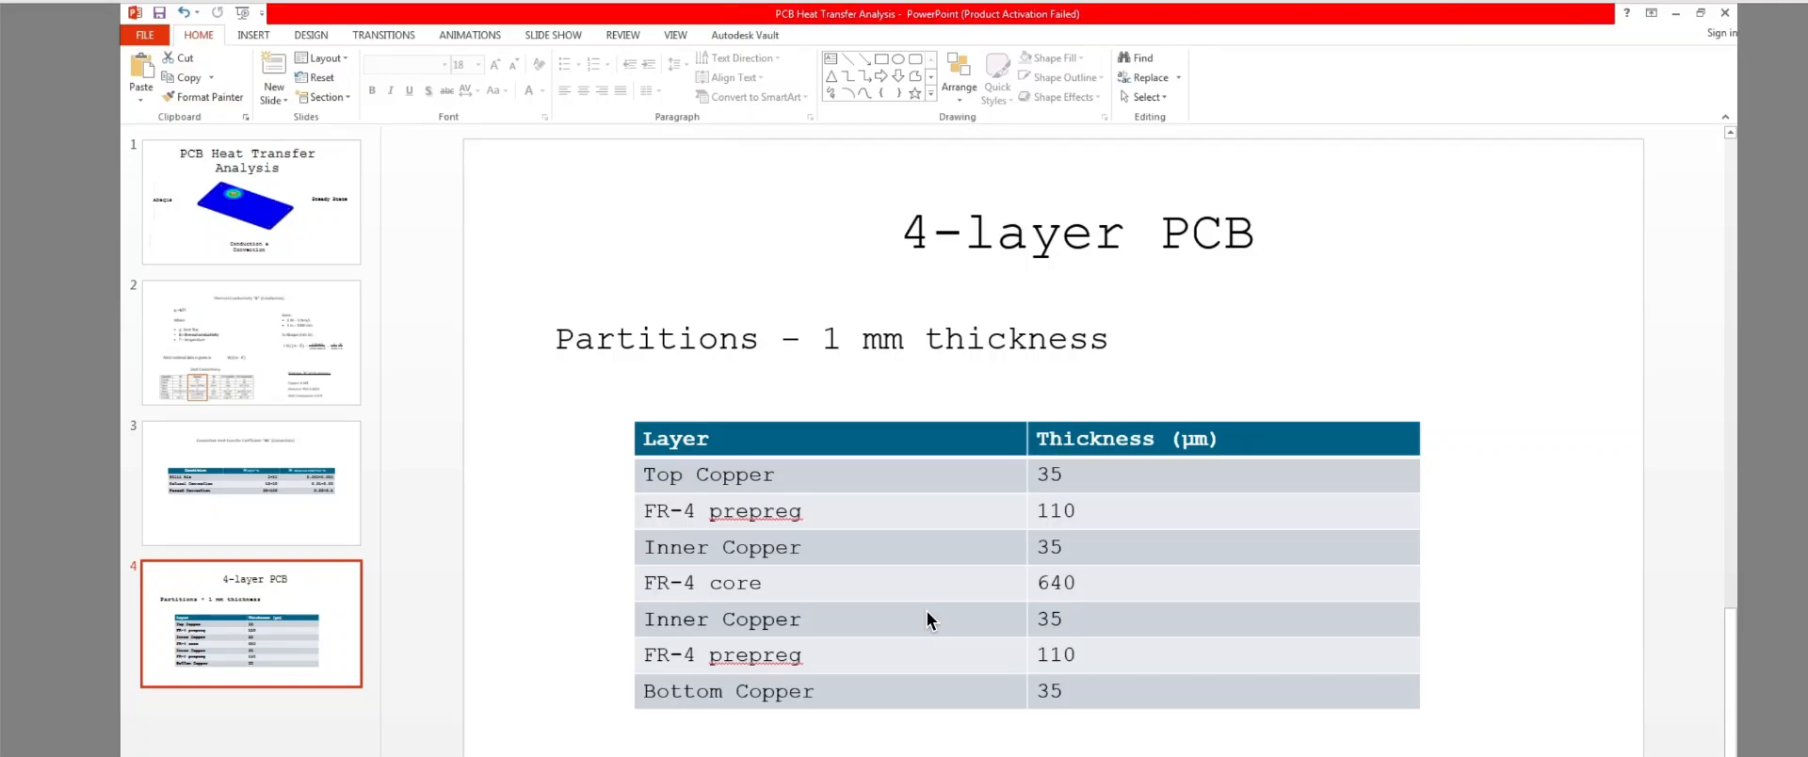
key(alt+Tab)
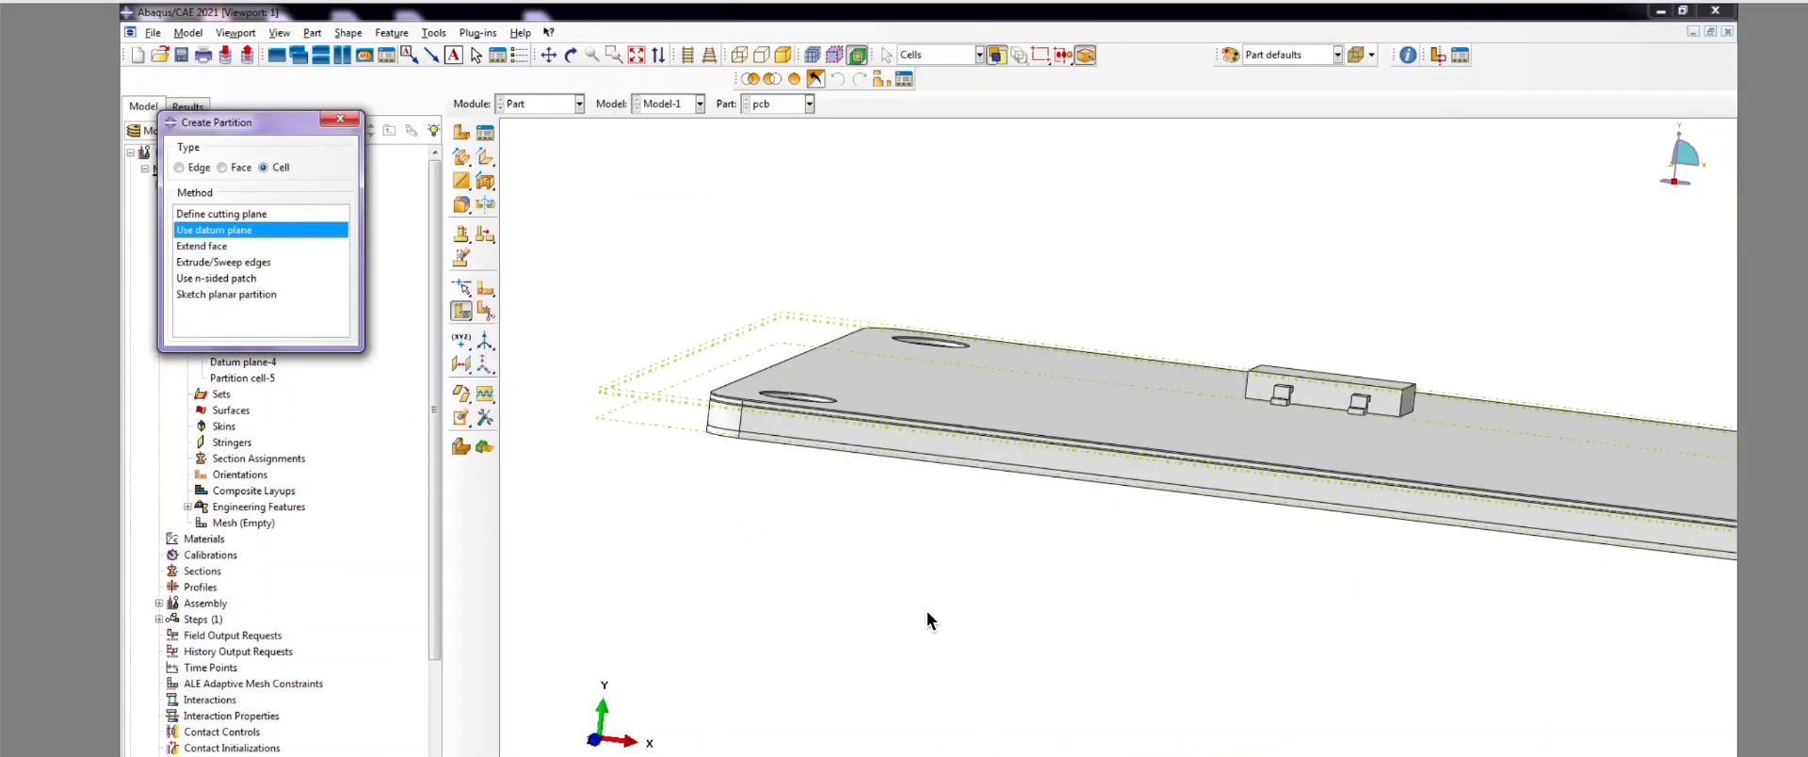
key(alt+Tab)
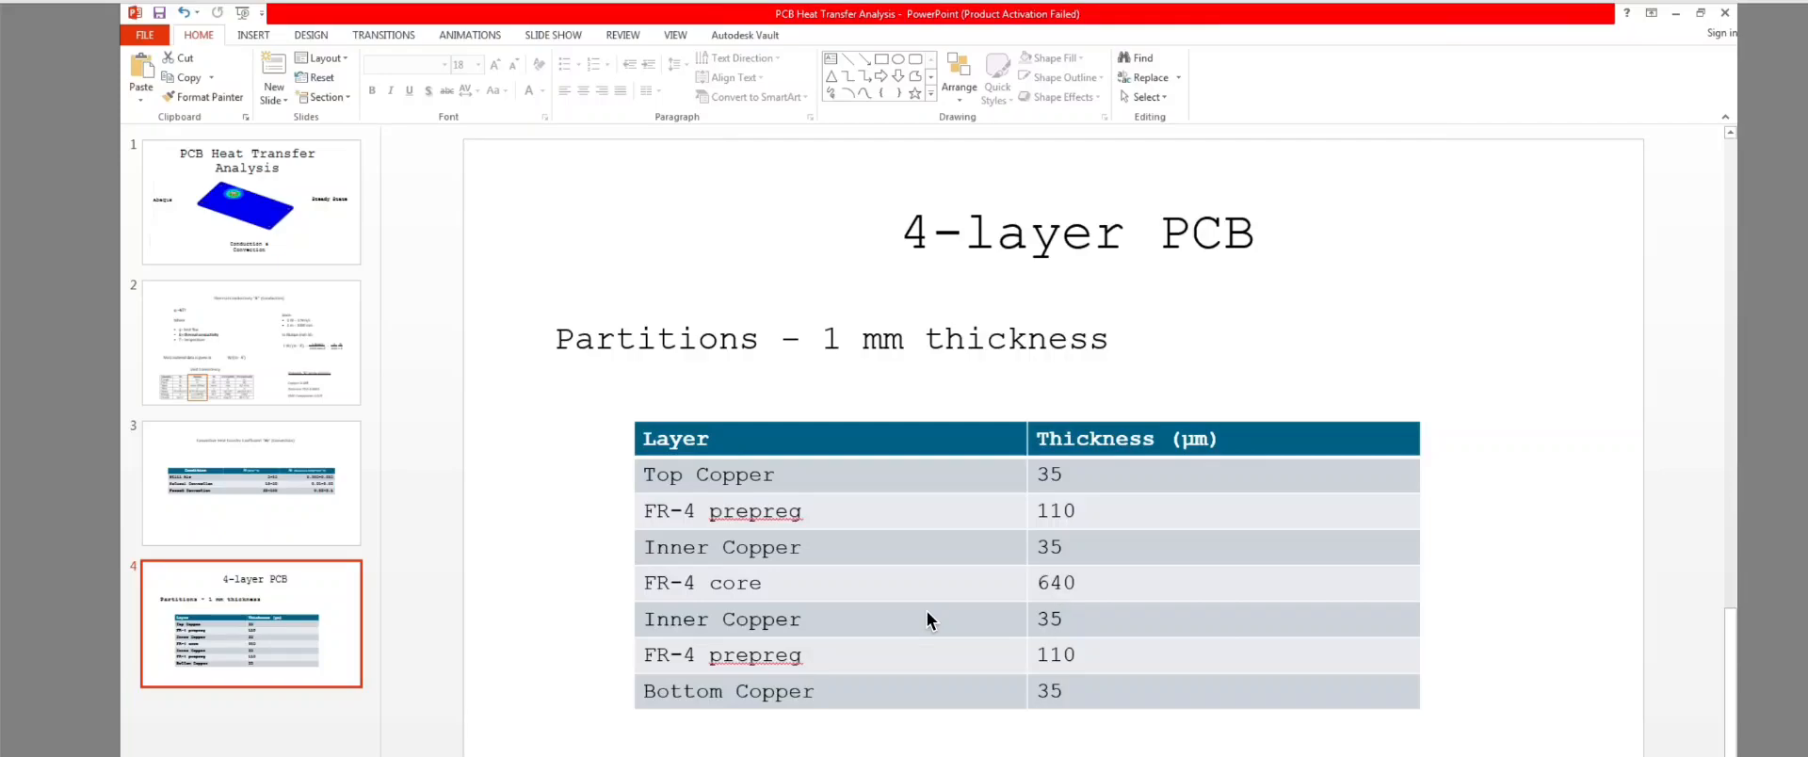
right_click(1117, 756)
click(1117, 756)
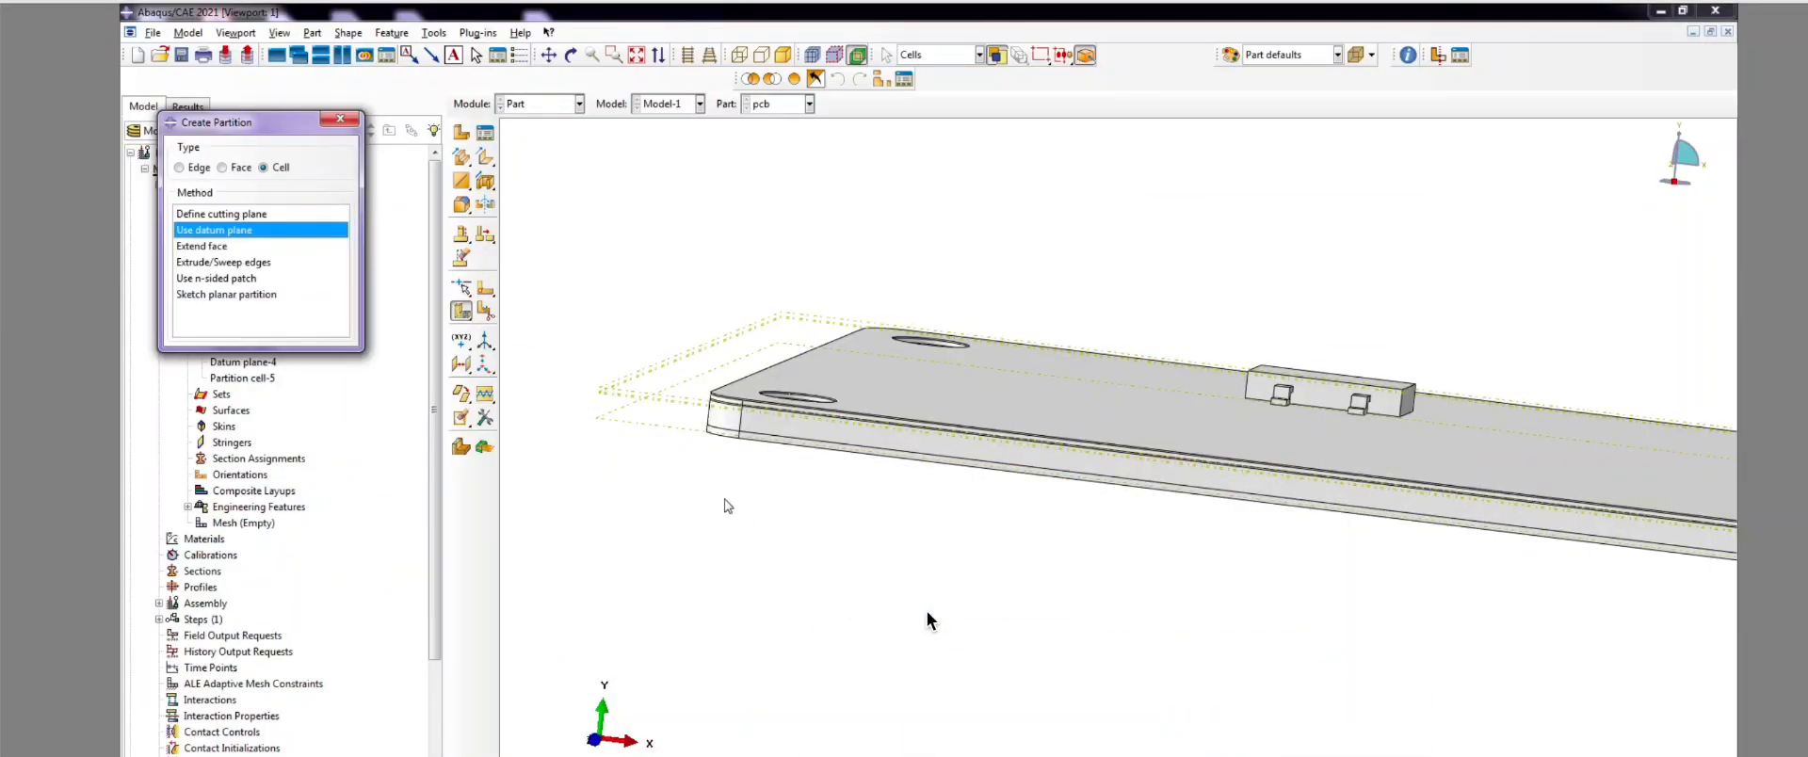
click(335, 120)
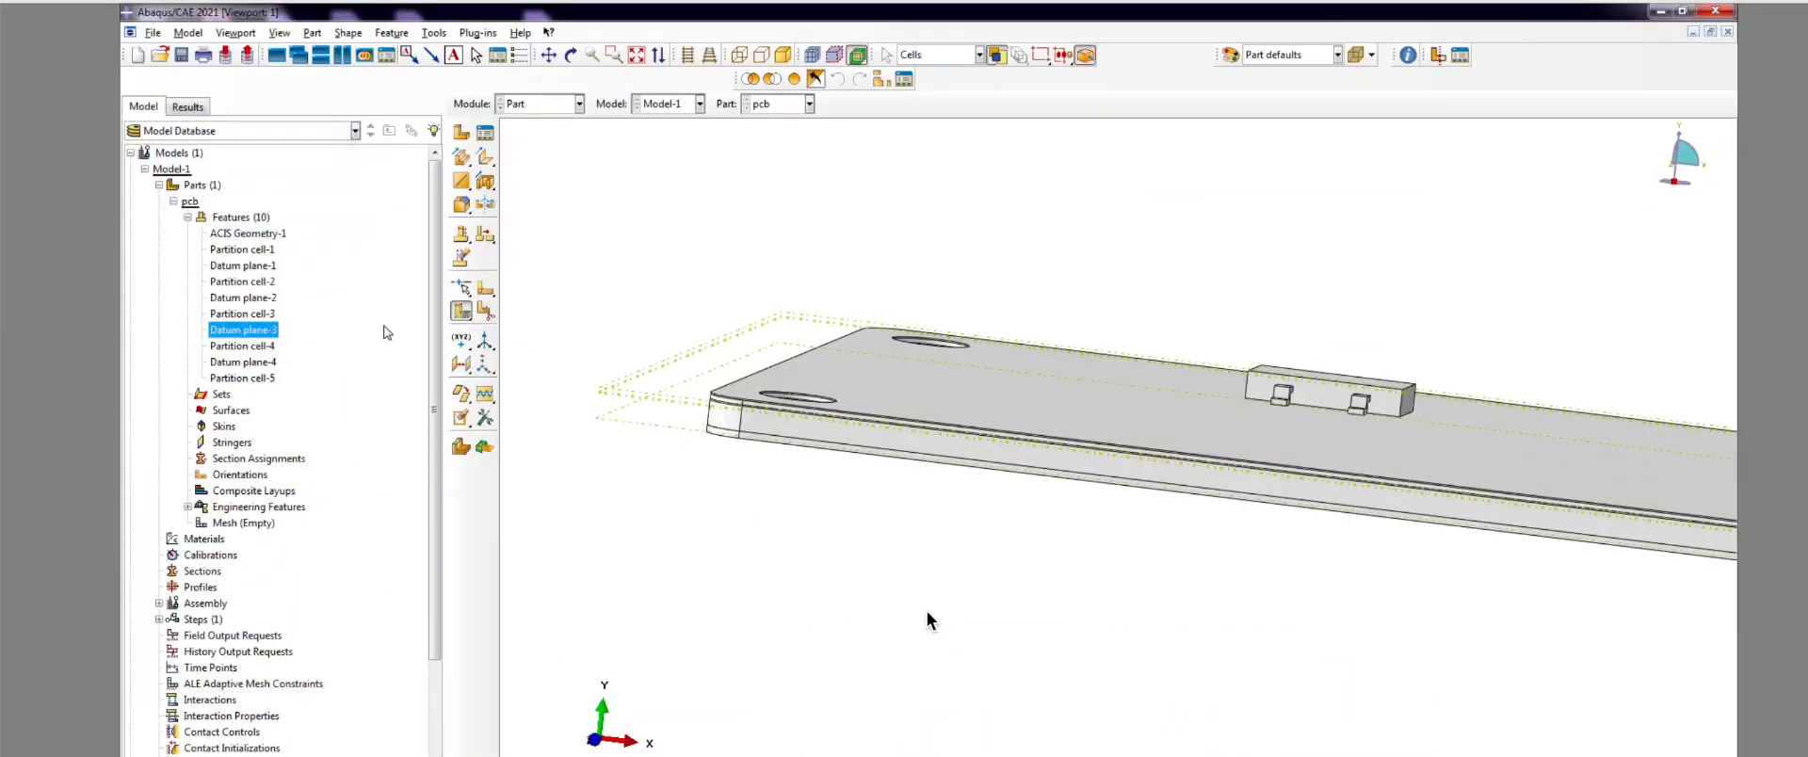
Step: Create Datum plane-5 offset from an existing datum plane
click(462, 365)
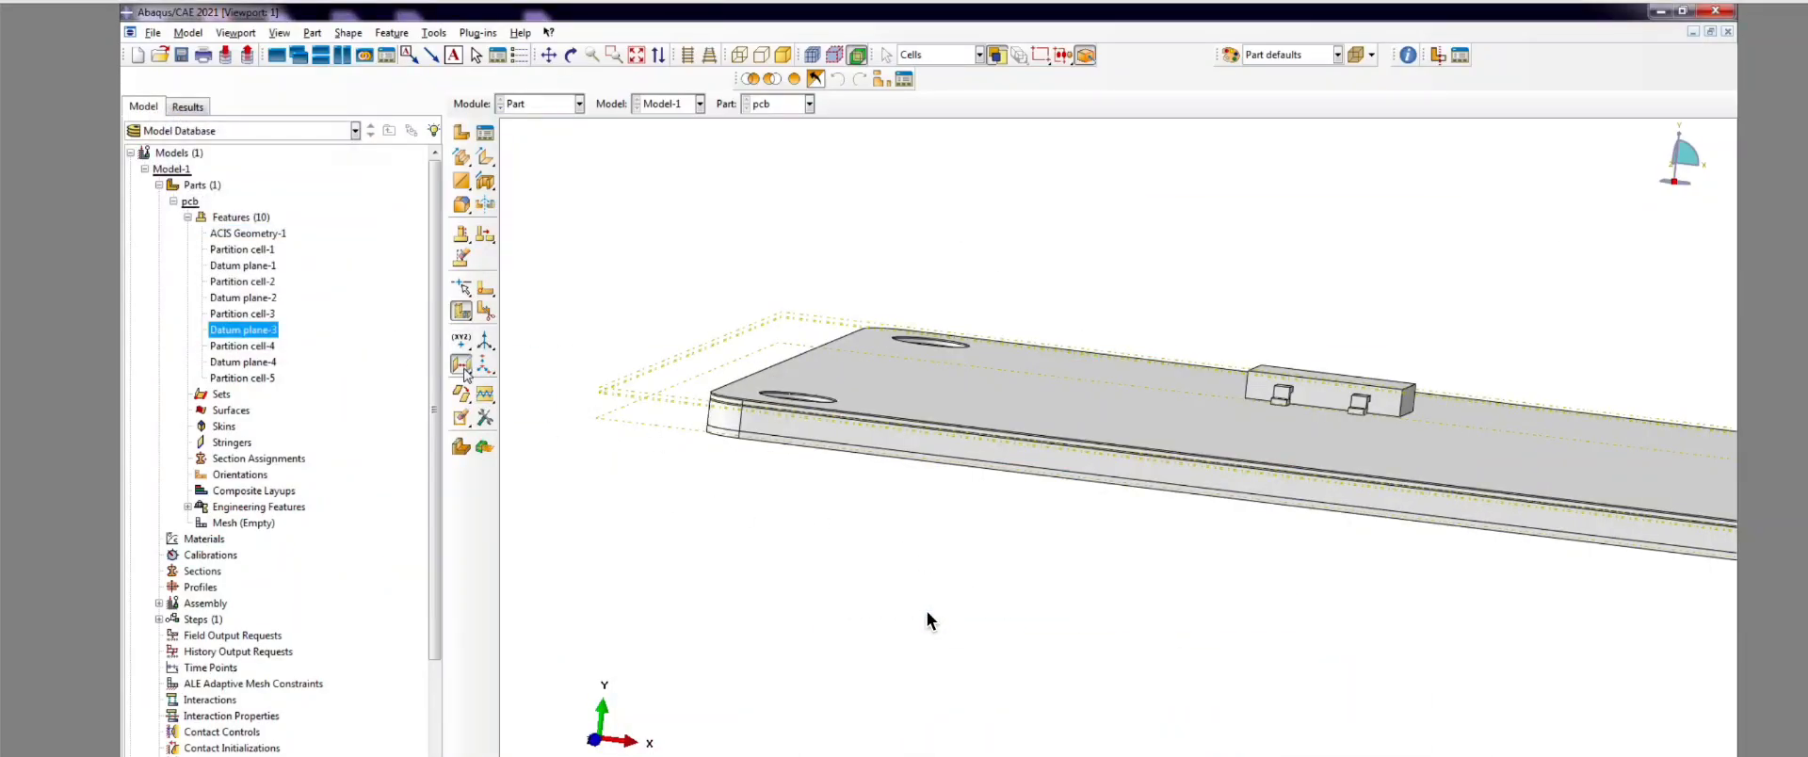
click(620, 425)
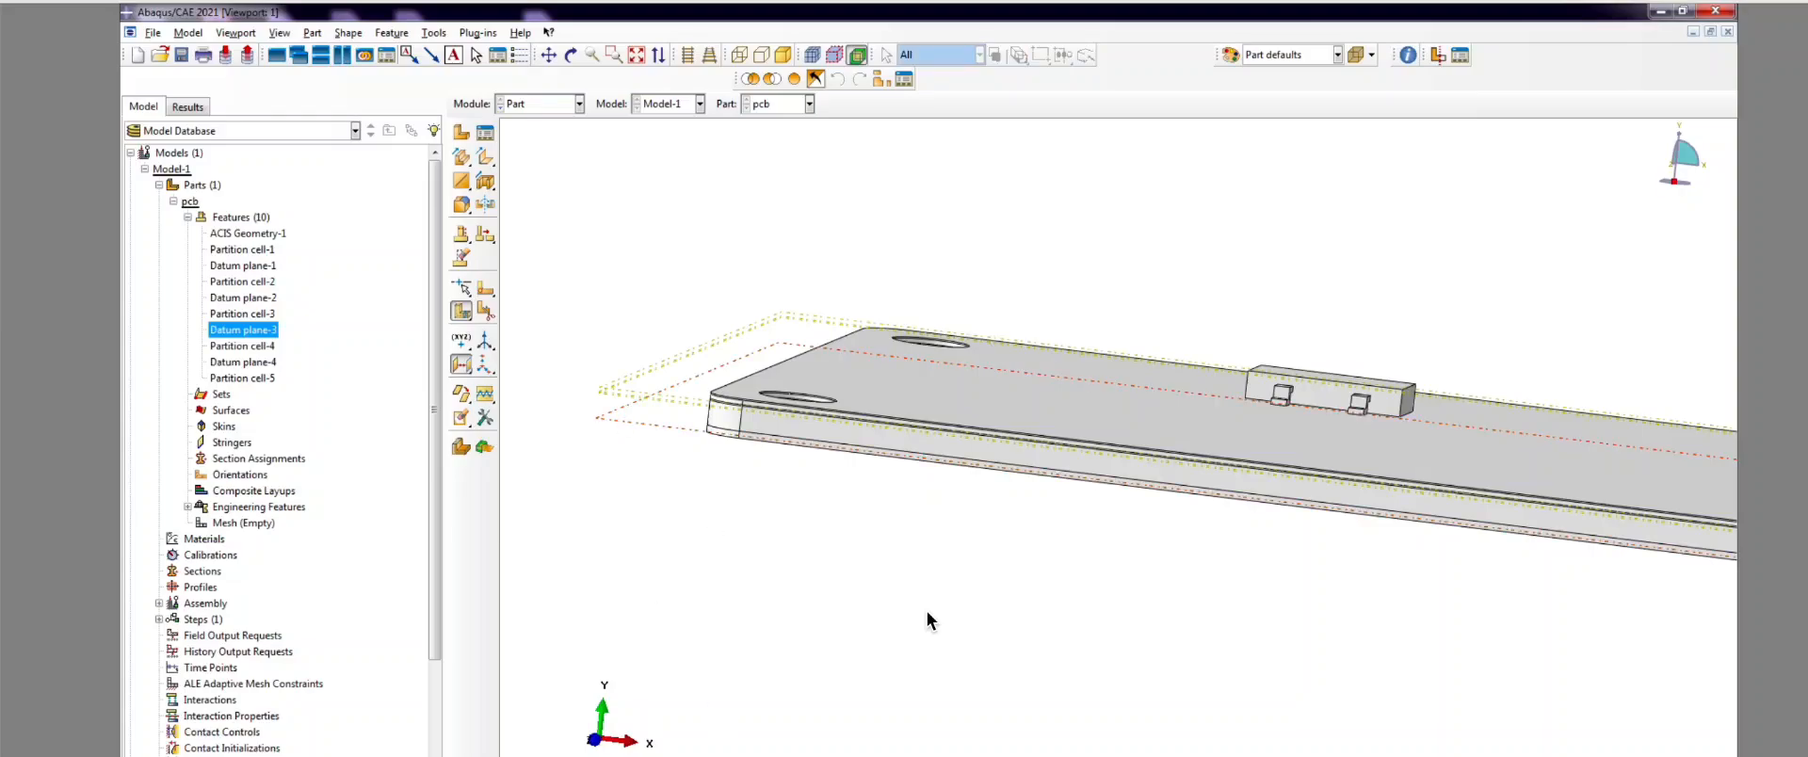
scroll(626, 500, down, 4)
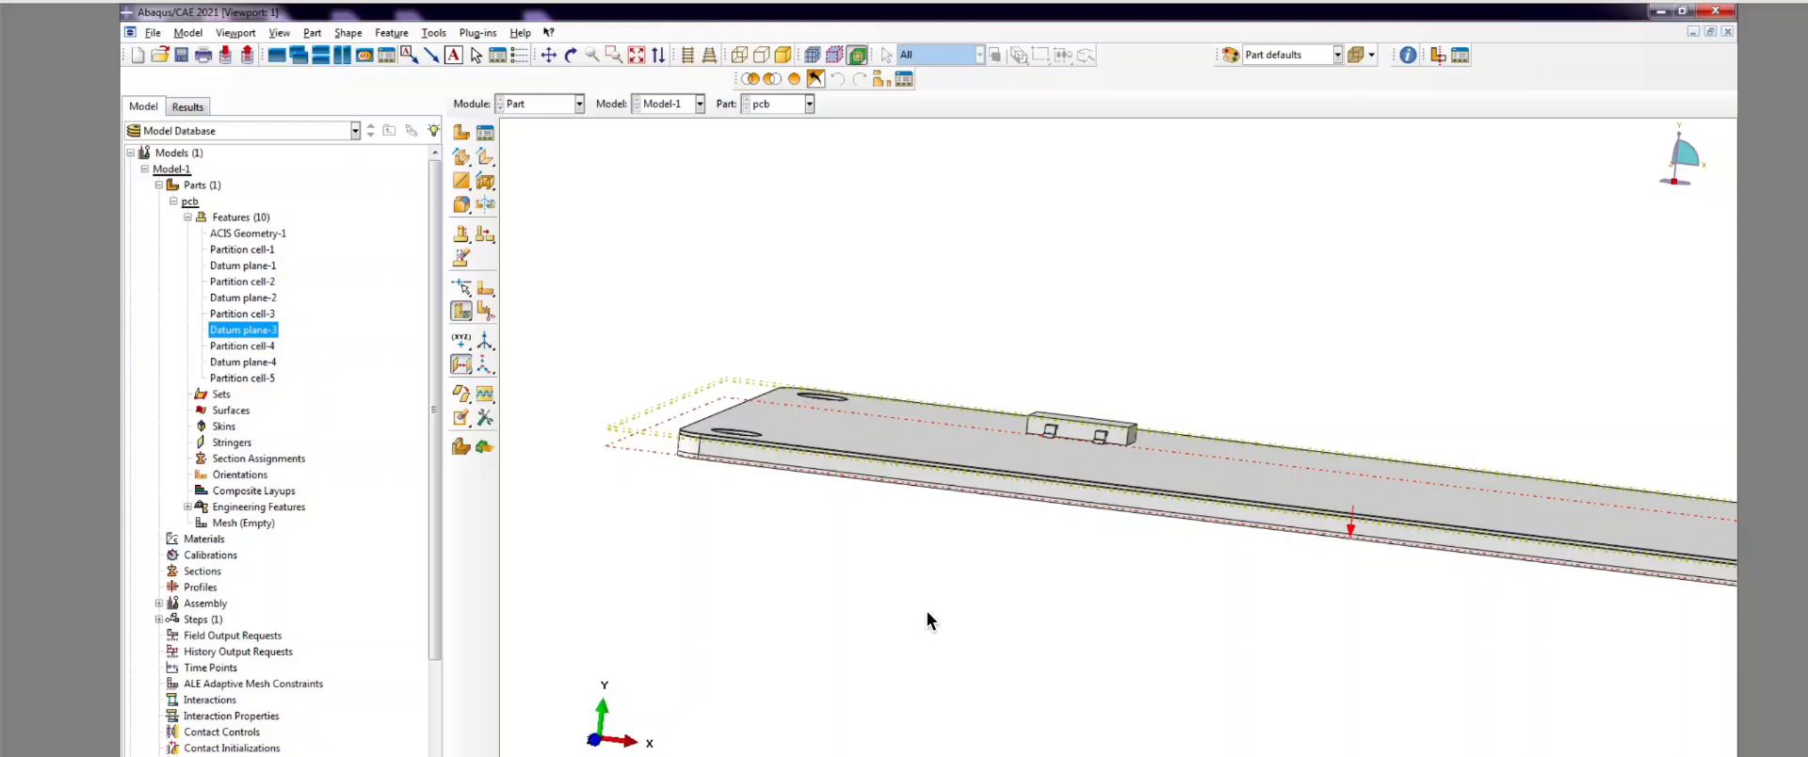
key(Return)
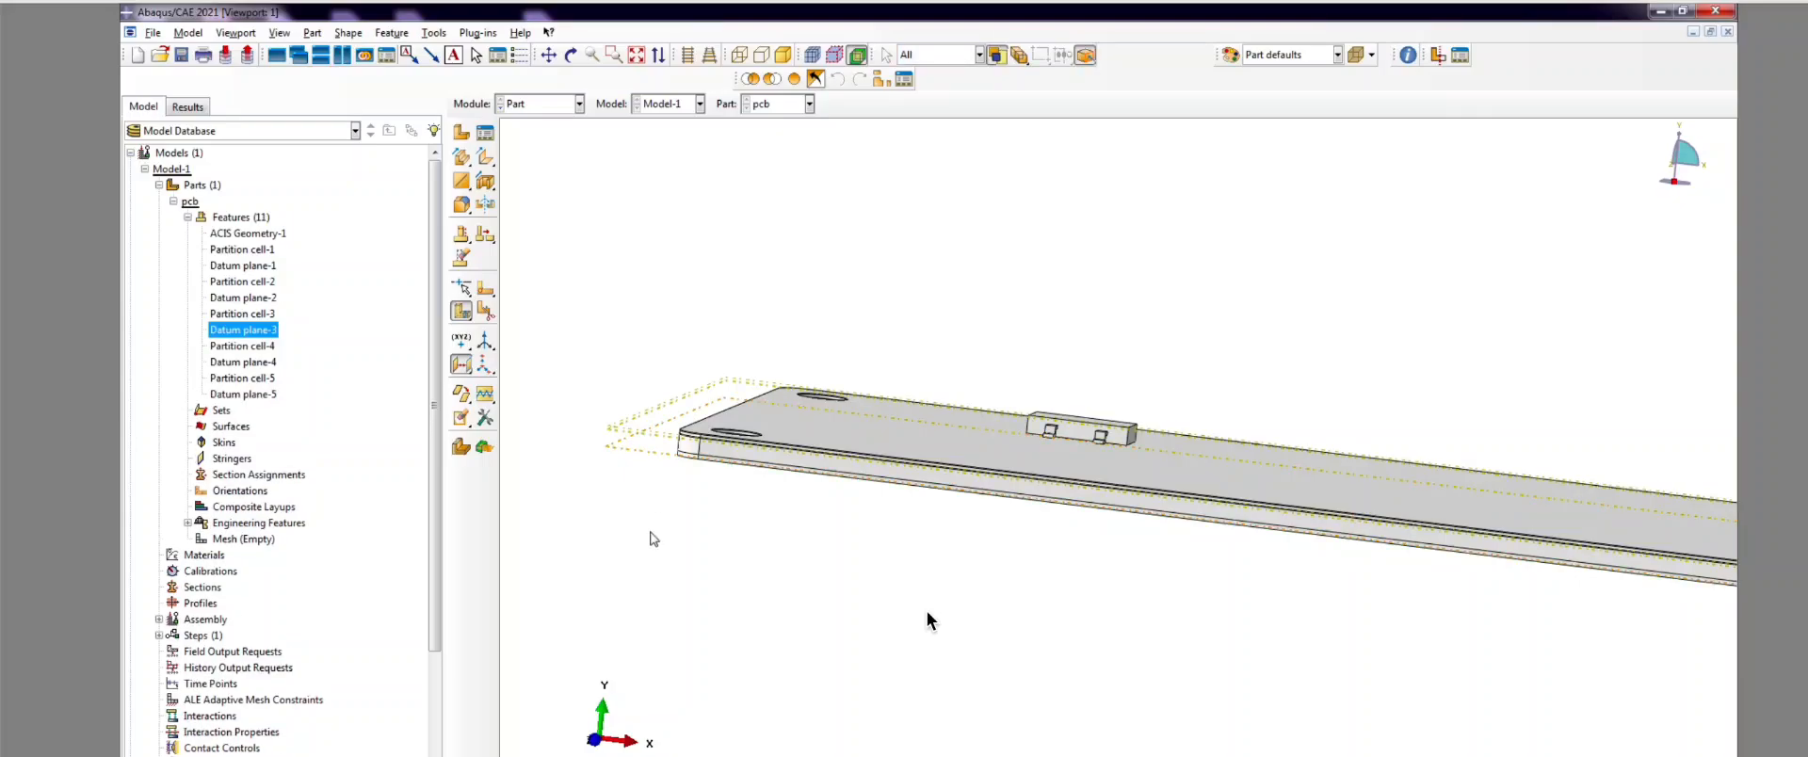
scroll(653, 539, up, 10)
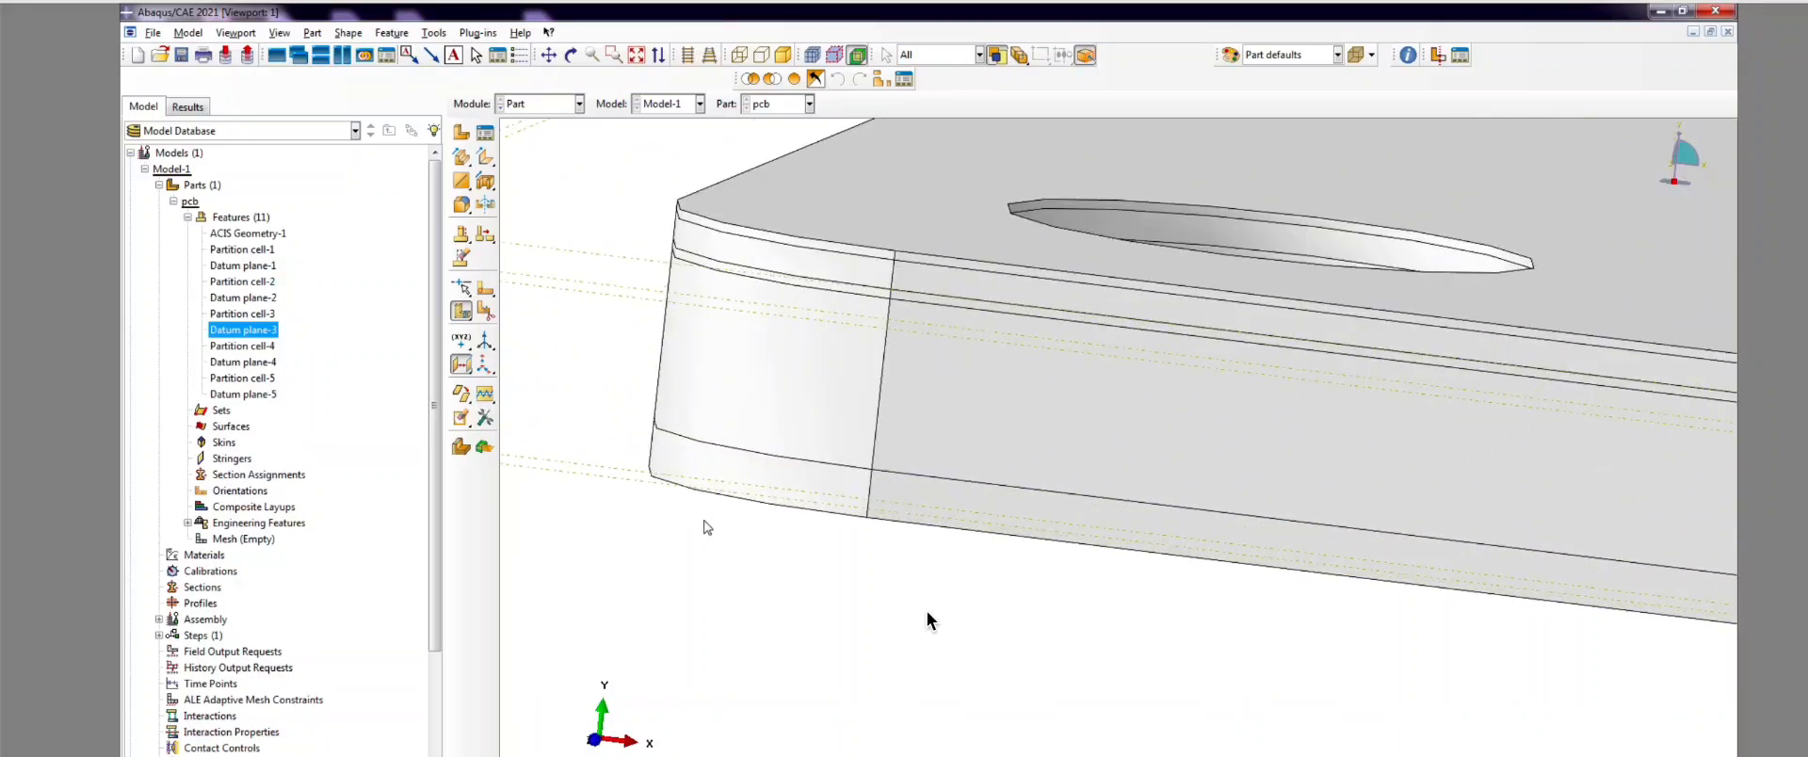
Step: Split the board cell along the datum plane, creating Partition cell-6
click(486, 308)
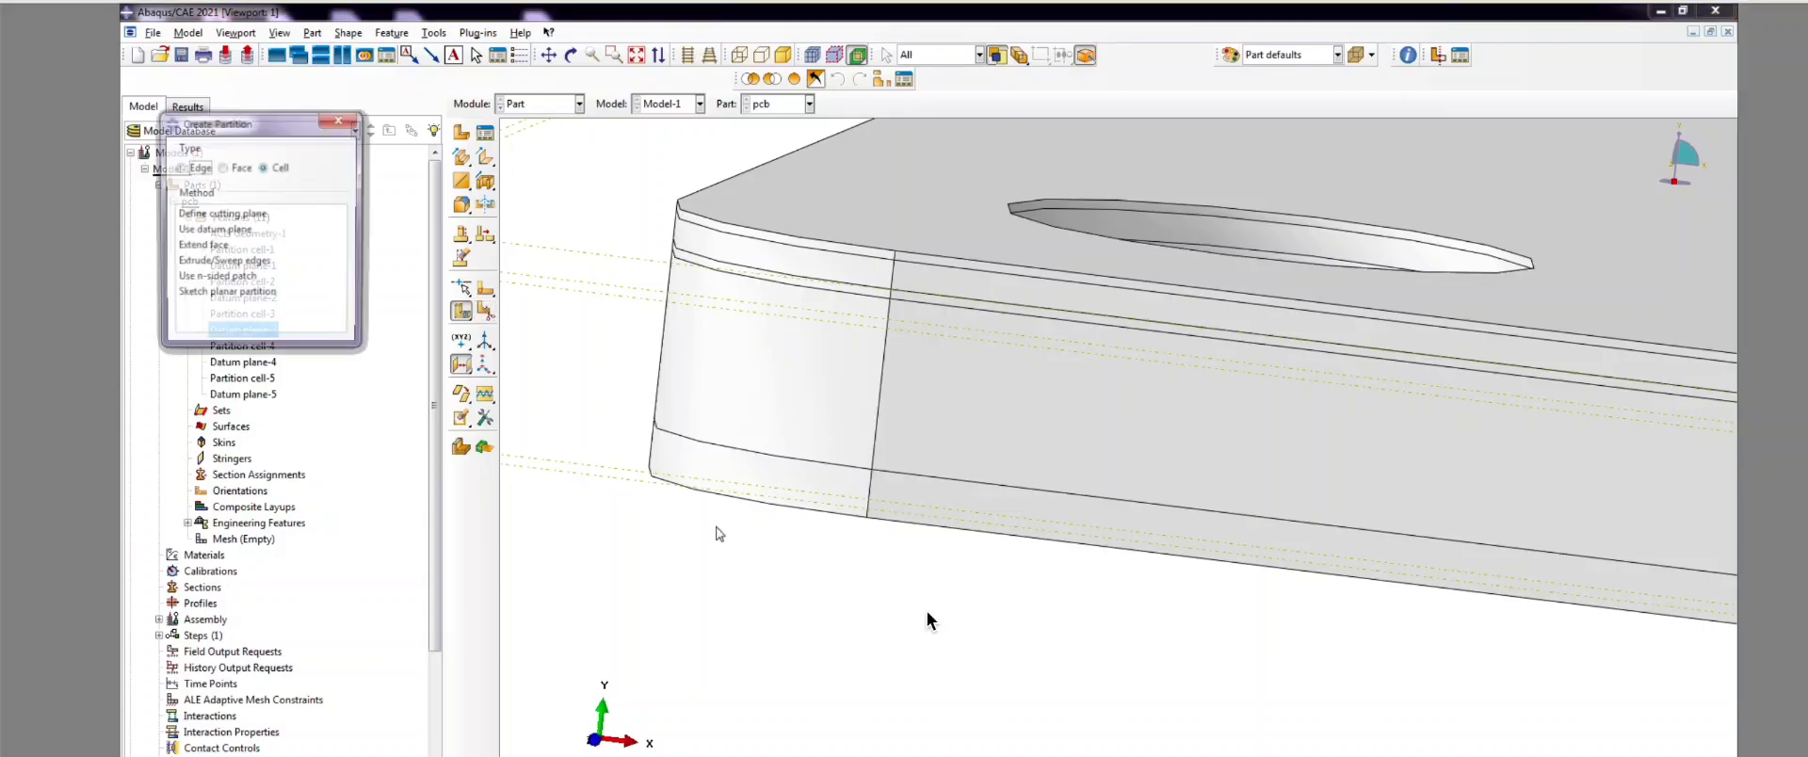
click(786, 482)
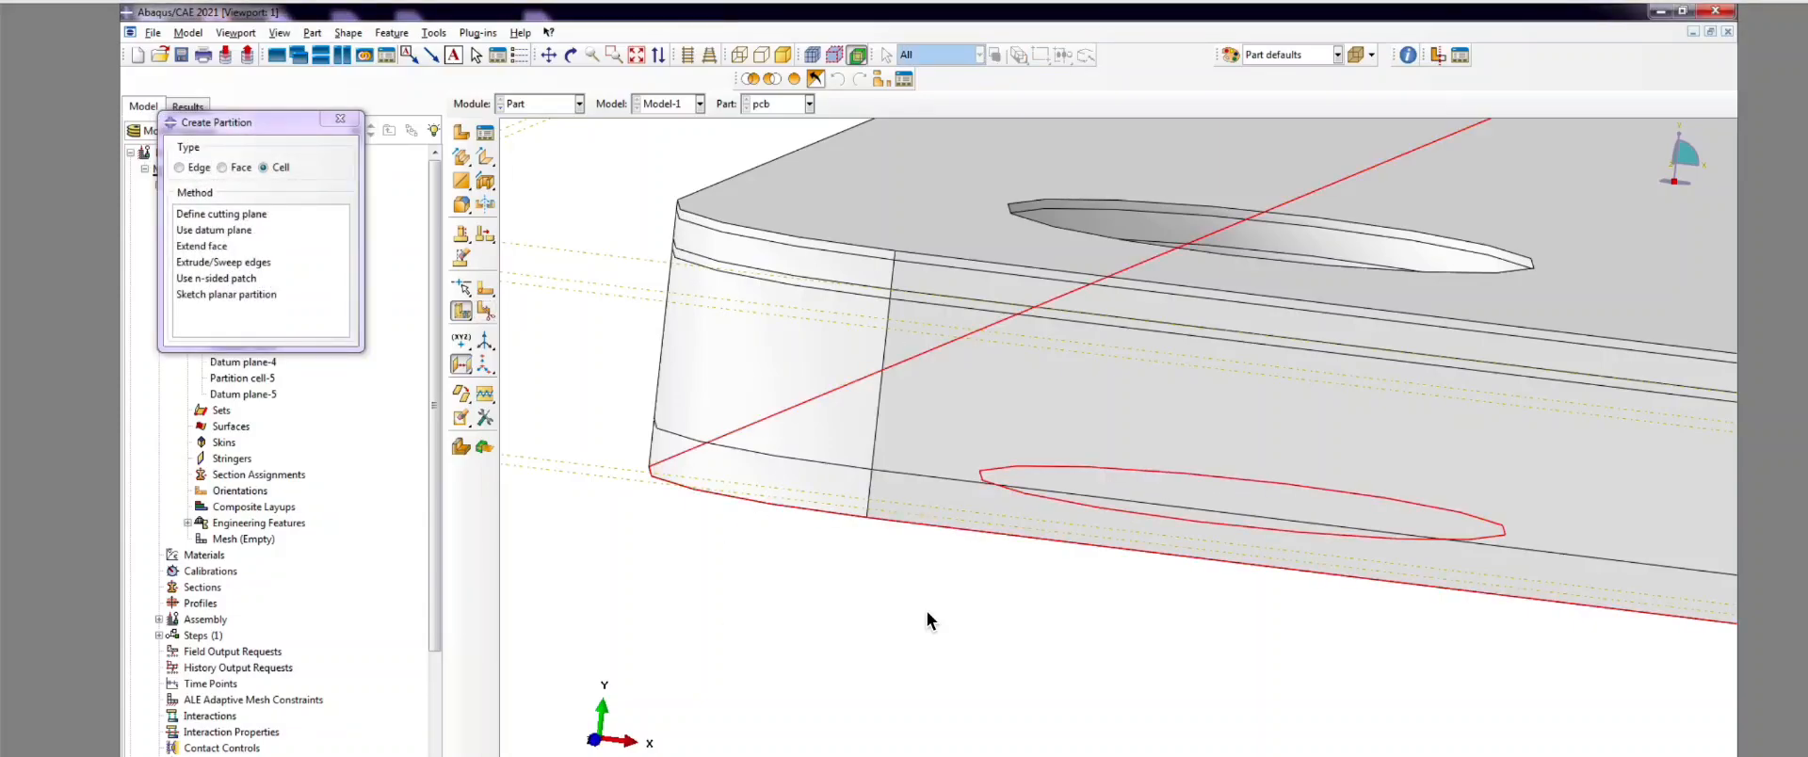
click(339, 118)
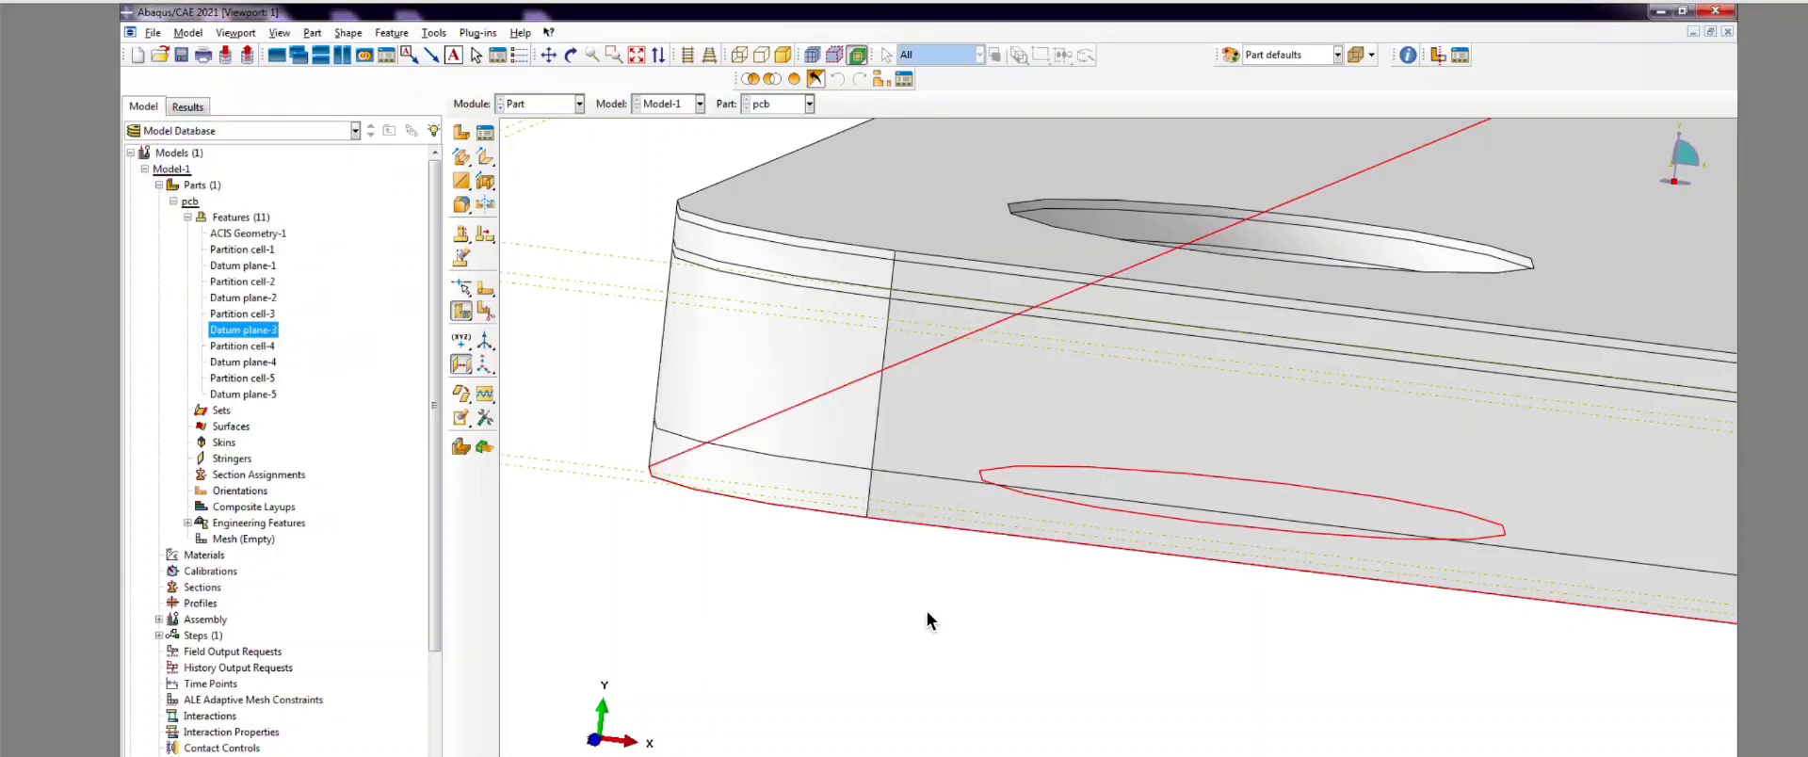
click(485, 313)
click(216, 234)
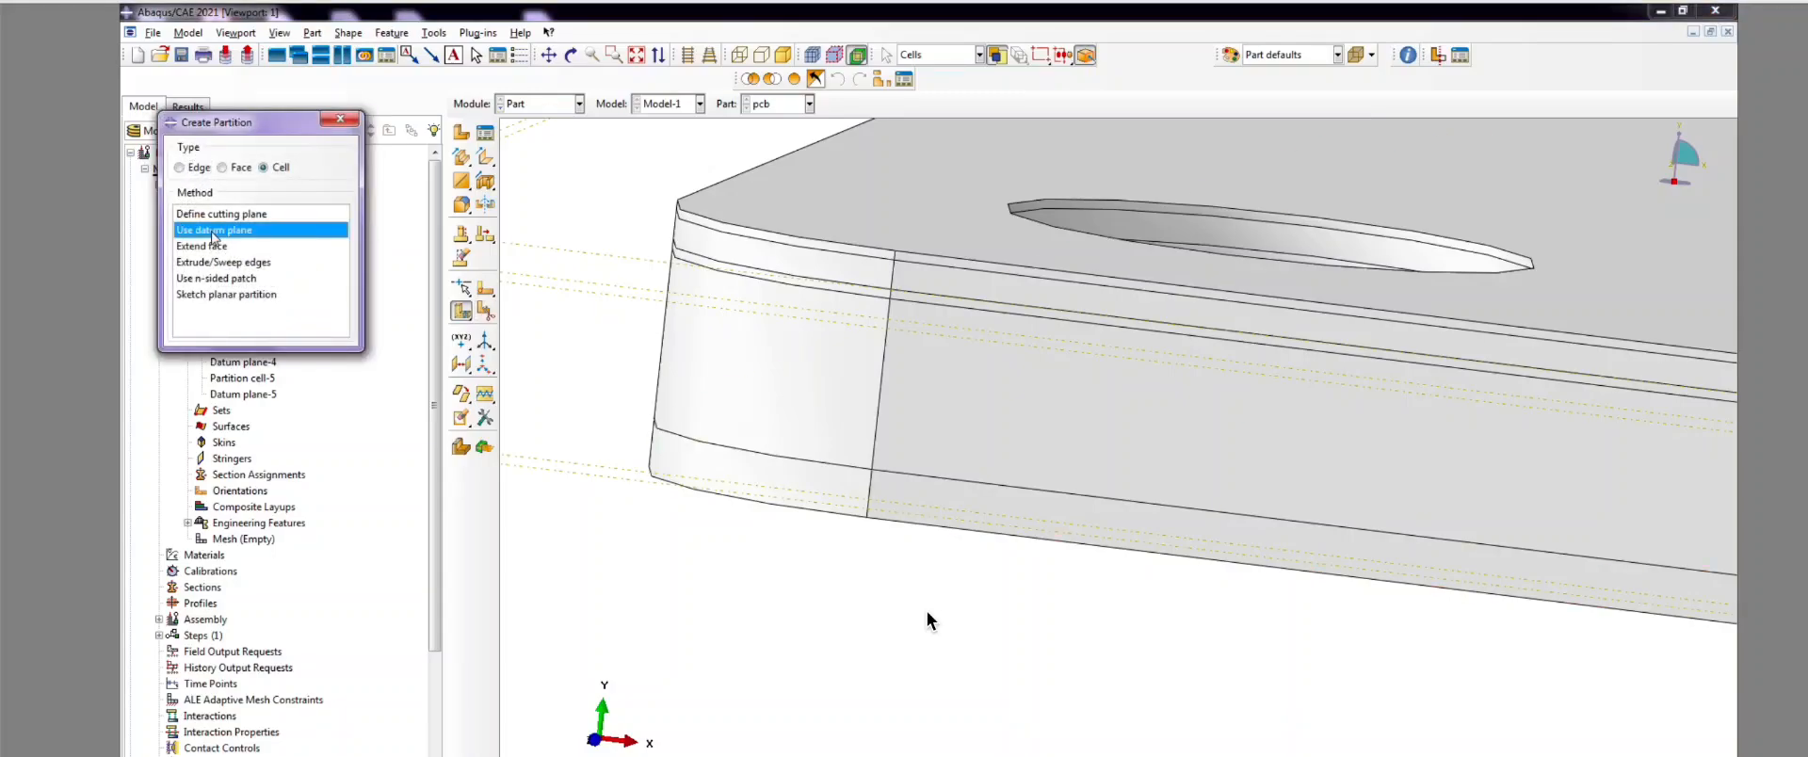
scroll(928, 619, down, 2)
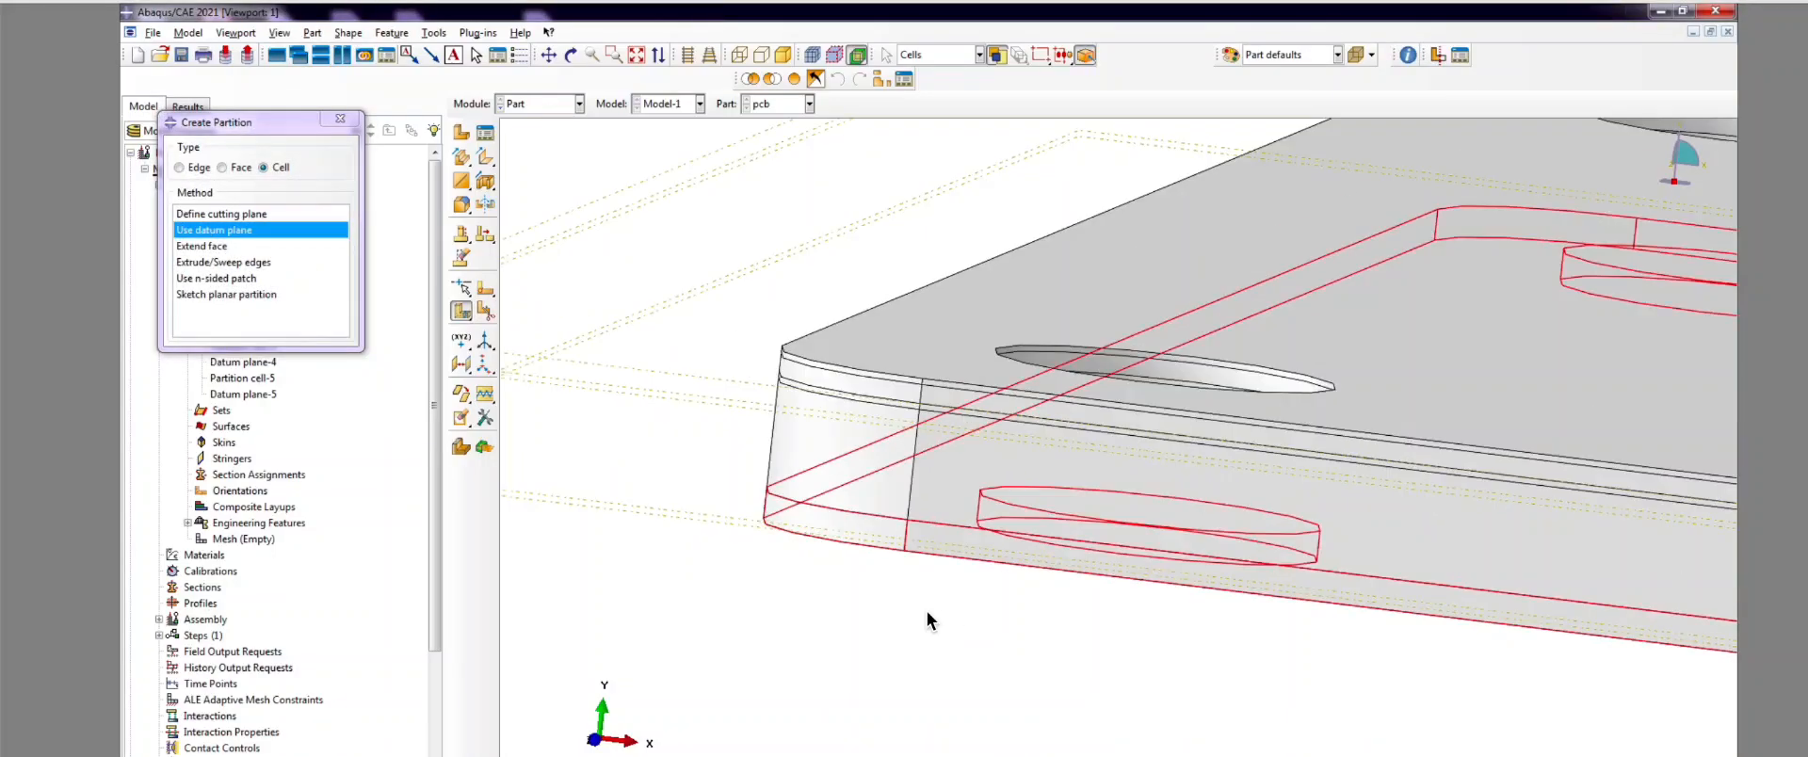
middle_click(928, 620)
click(668, 517)
middle_click(927, 619)
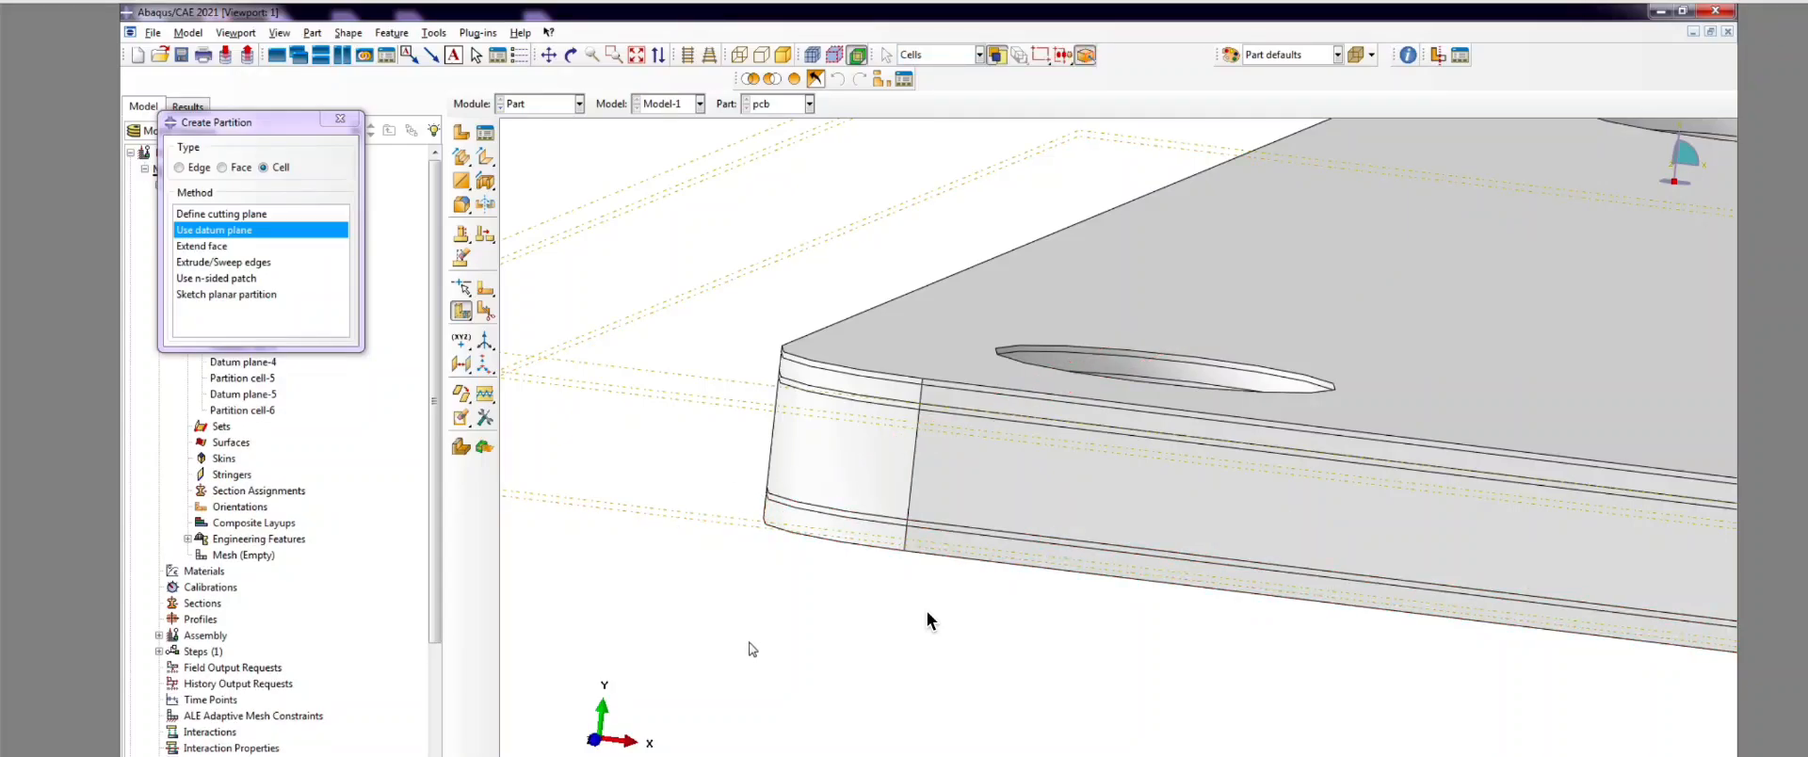
scroll(927, 619, down, 2)
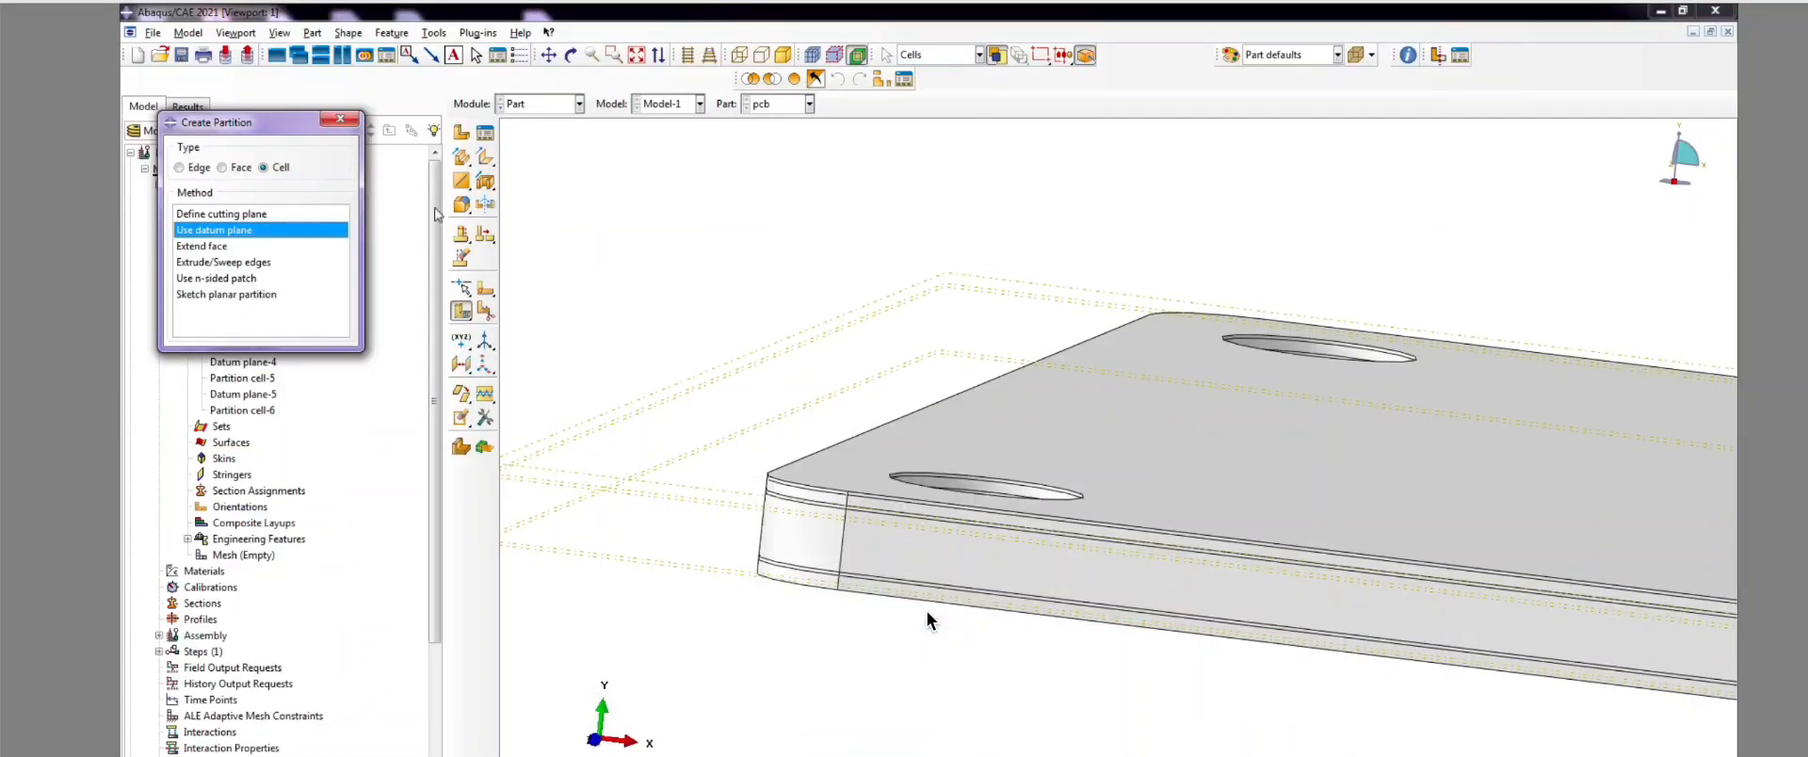
Step: Select the board's bottom-layer cell for a datum-plane cell partition
scroll(928, 619, down, 2)
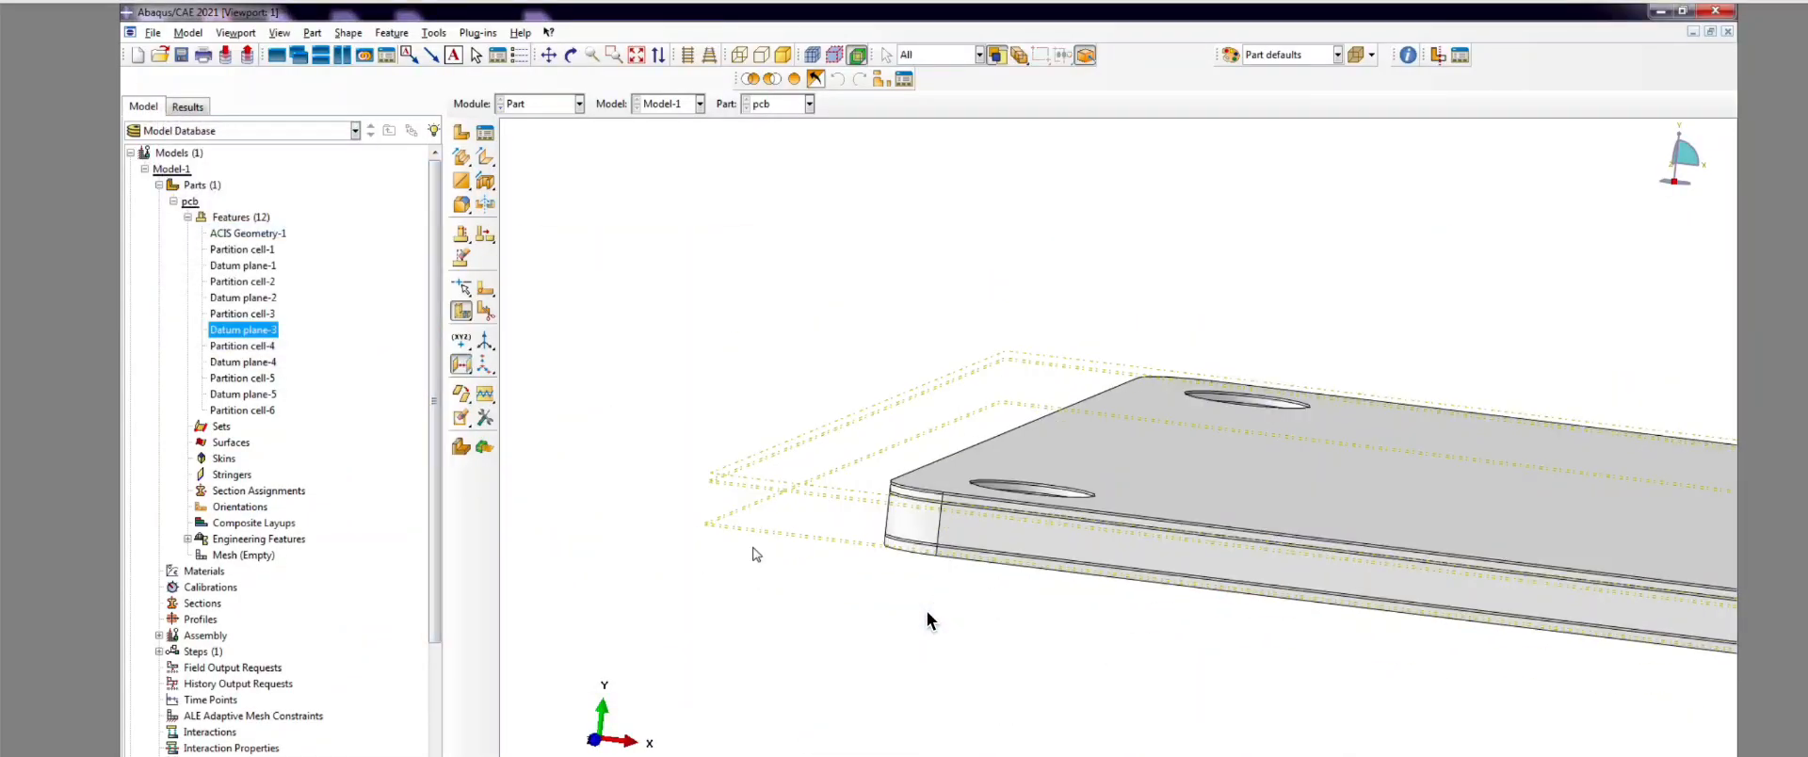
scroll(928, 619, up, 3)
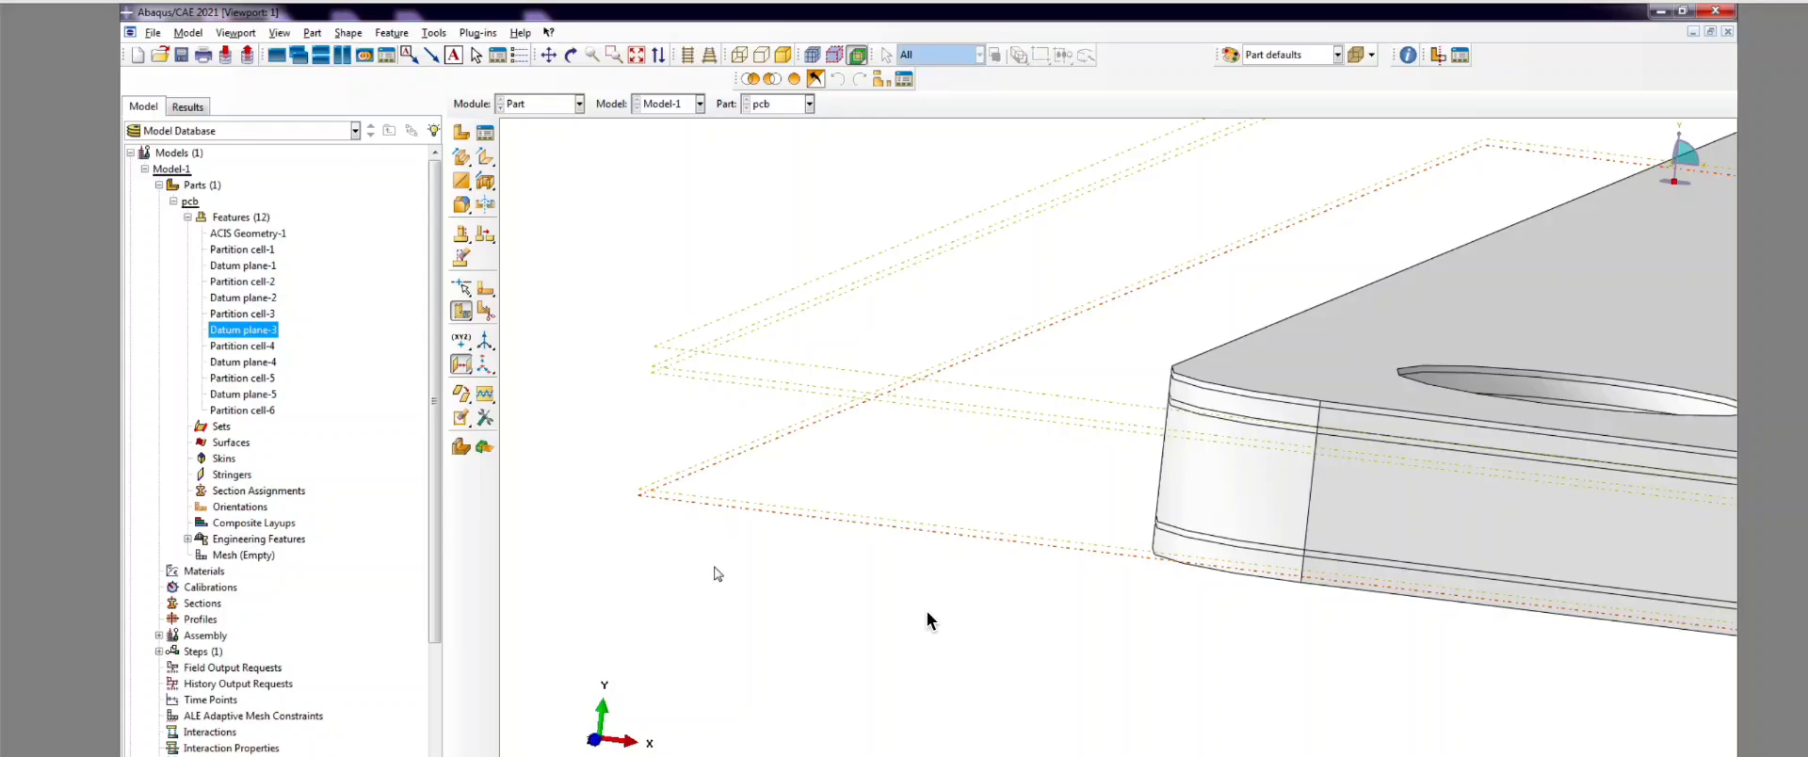
scroll(928, 620, down, 5)
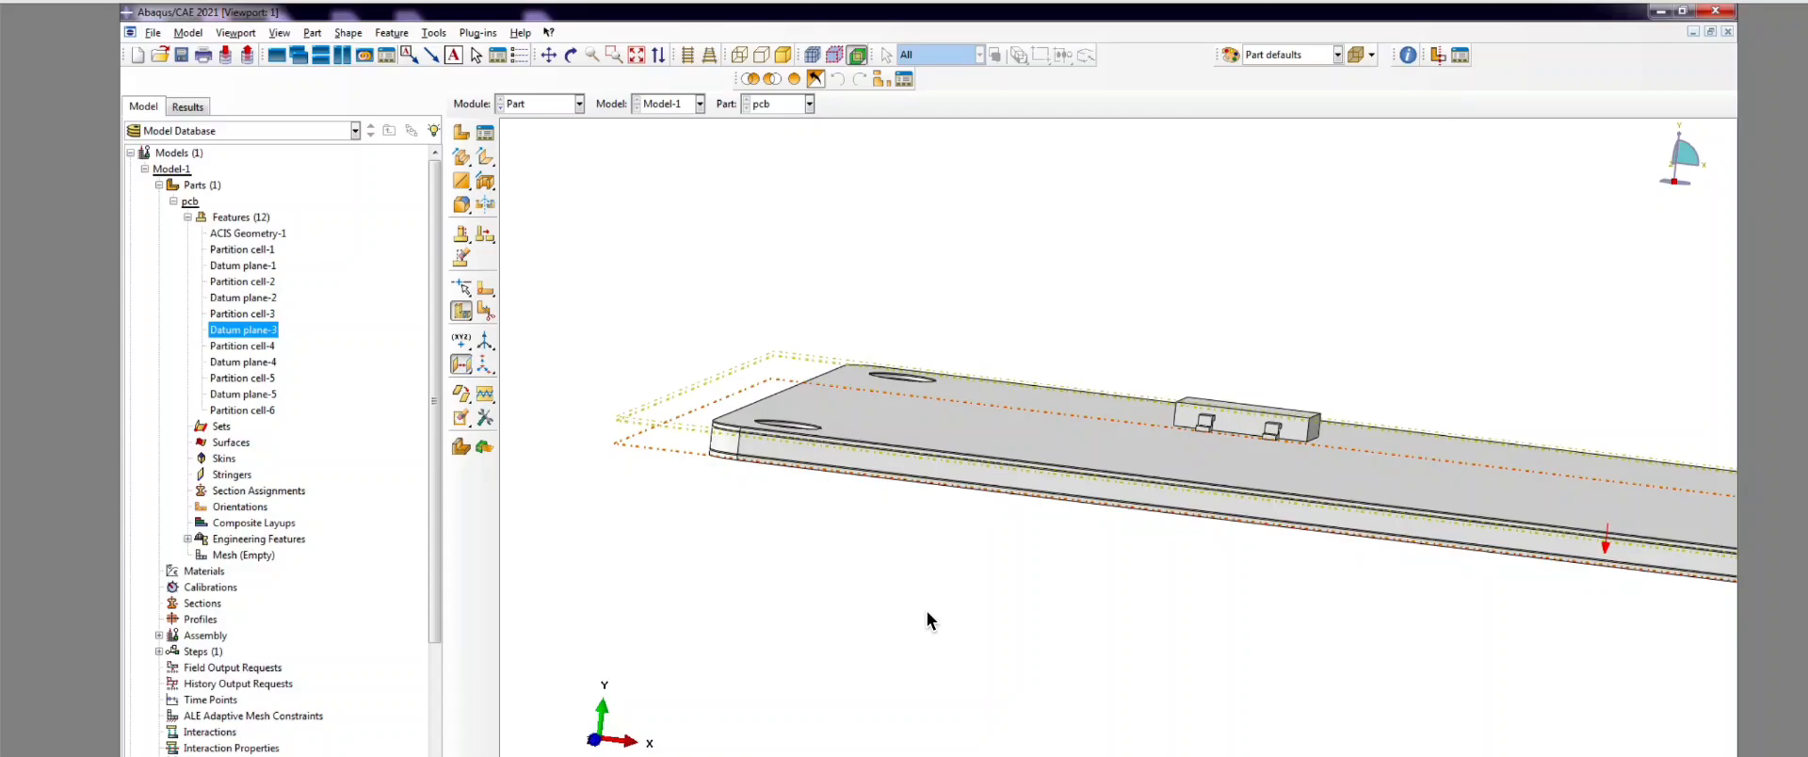
scroll(928, 620, up, 5)
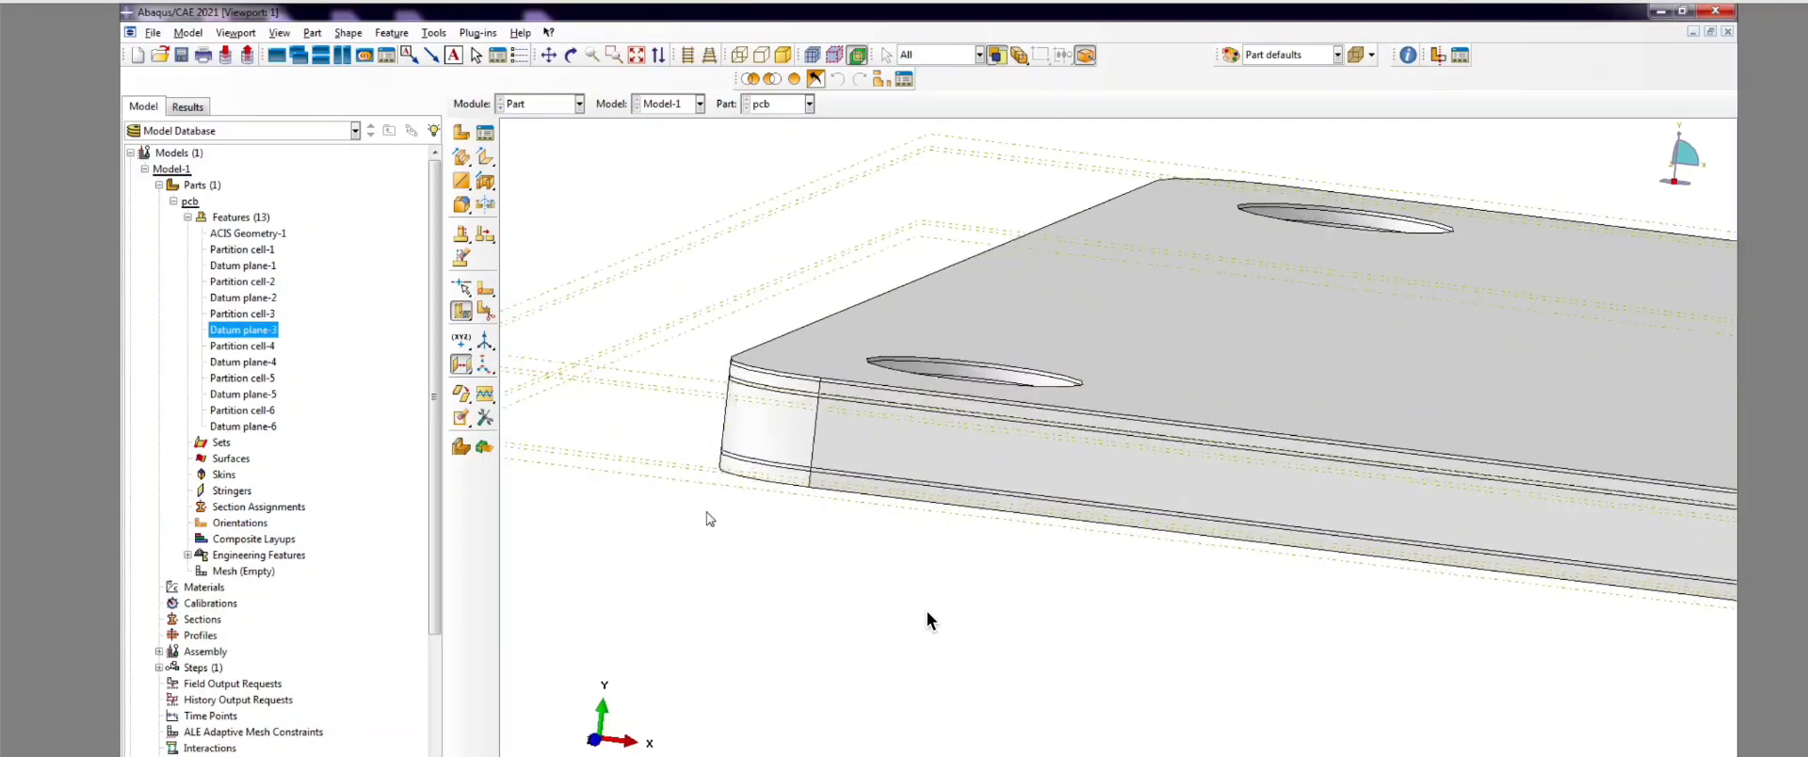
scroll(770, 468, up, 1)
click(475, 309)
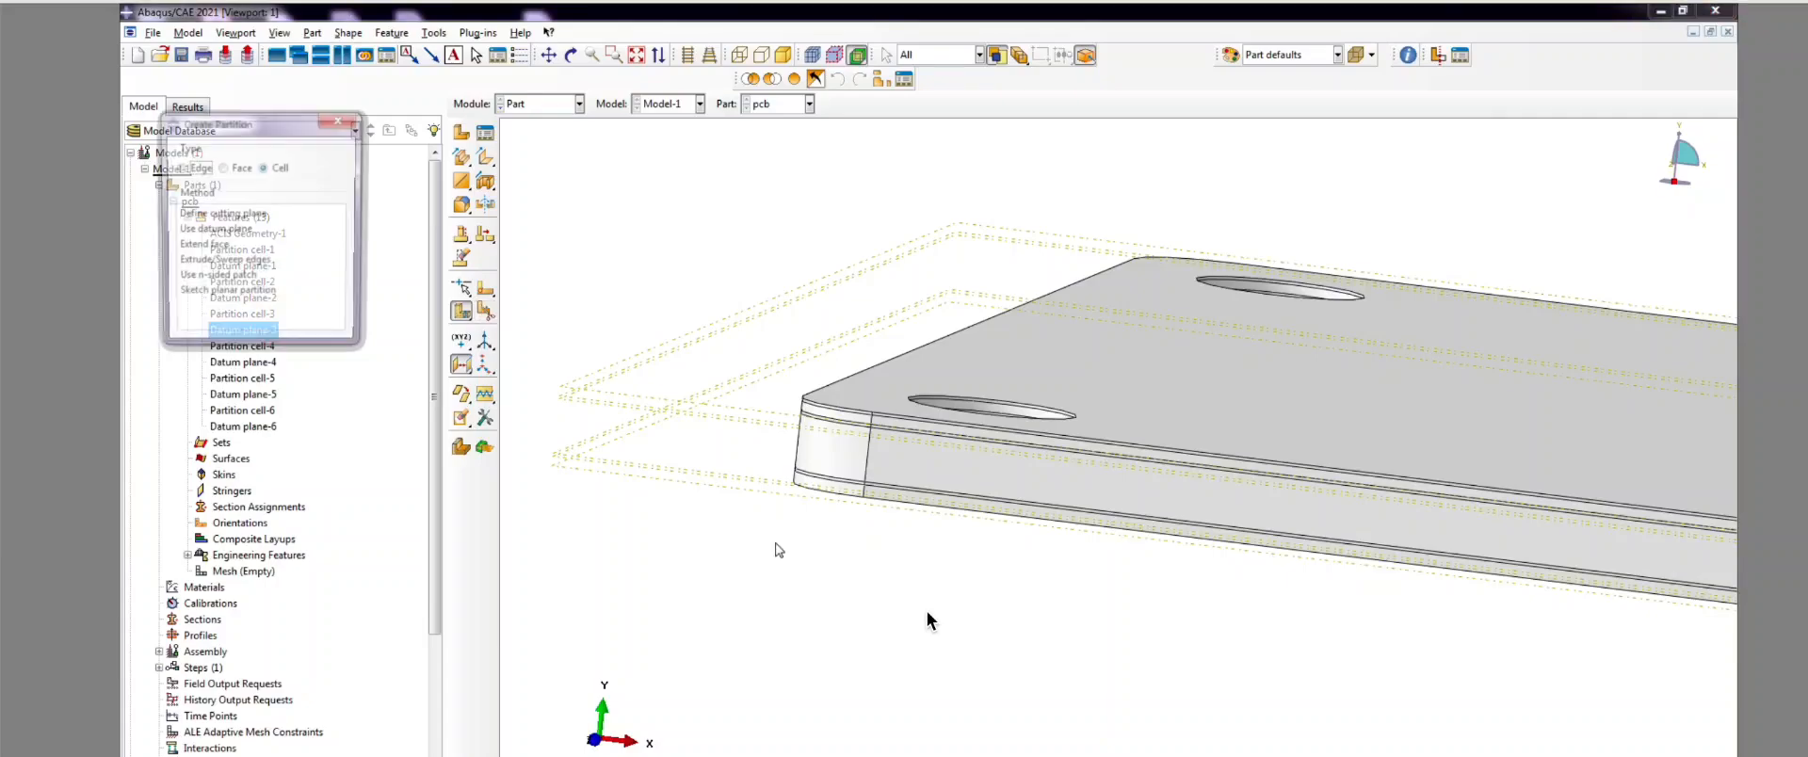
scroll(805, 519, up, 4)
scroll(796, 466, up, 1)
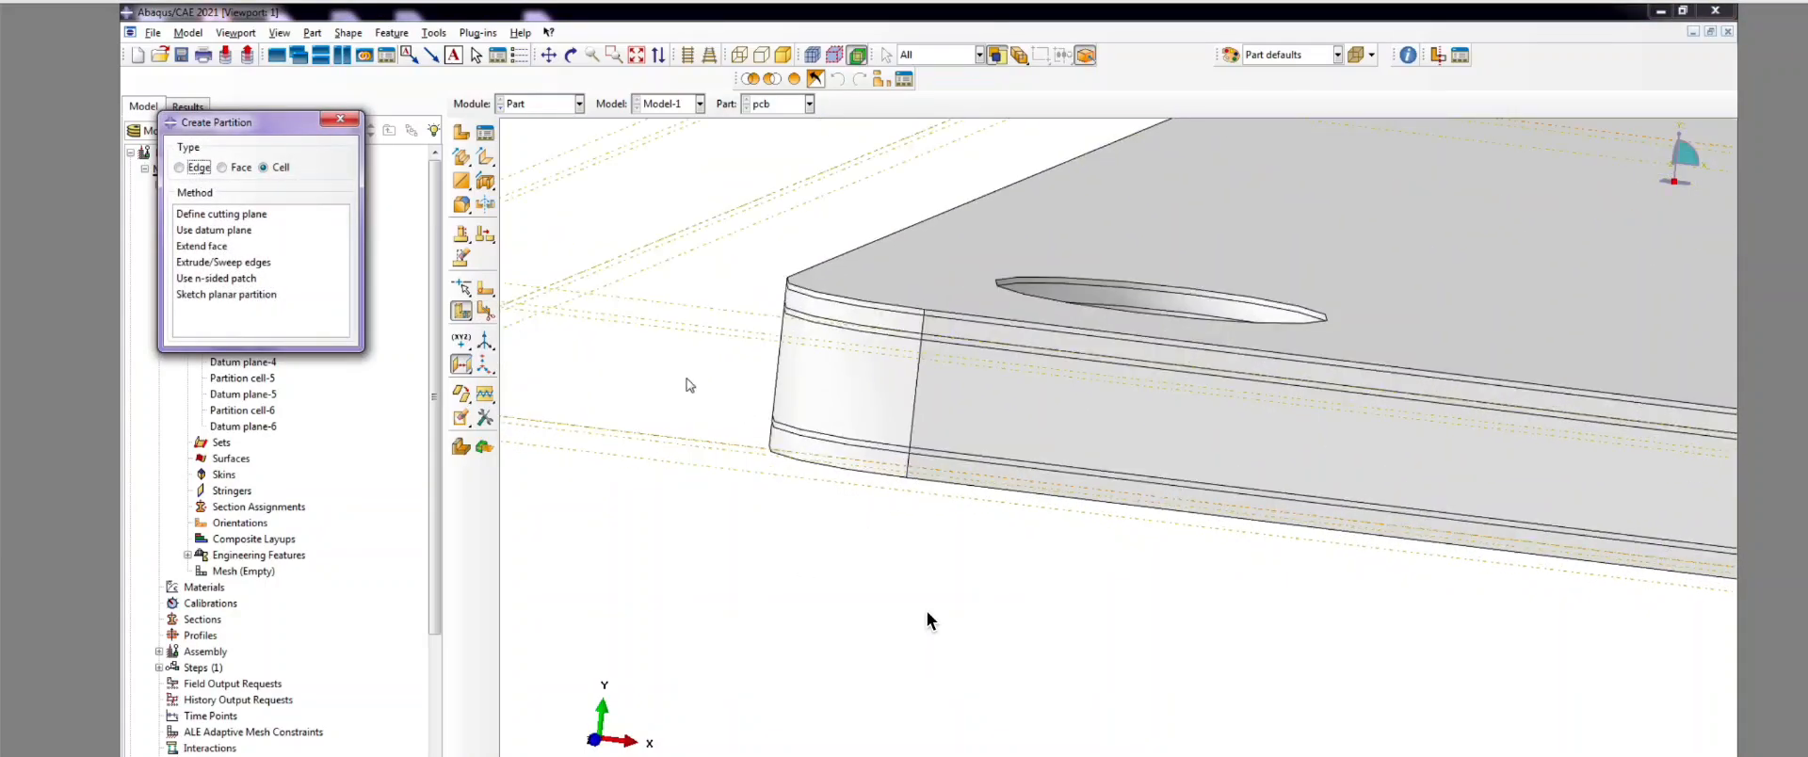
click(217, 231)
scroll(800, 489, up, 1)
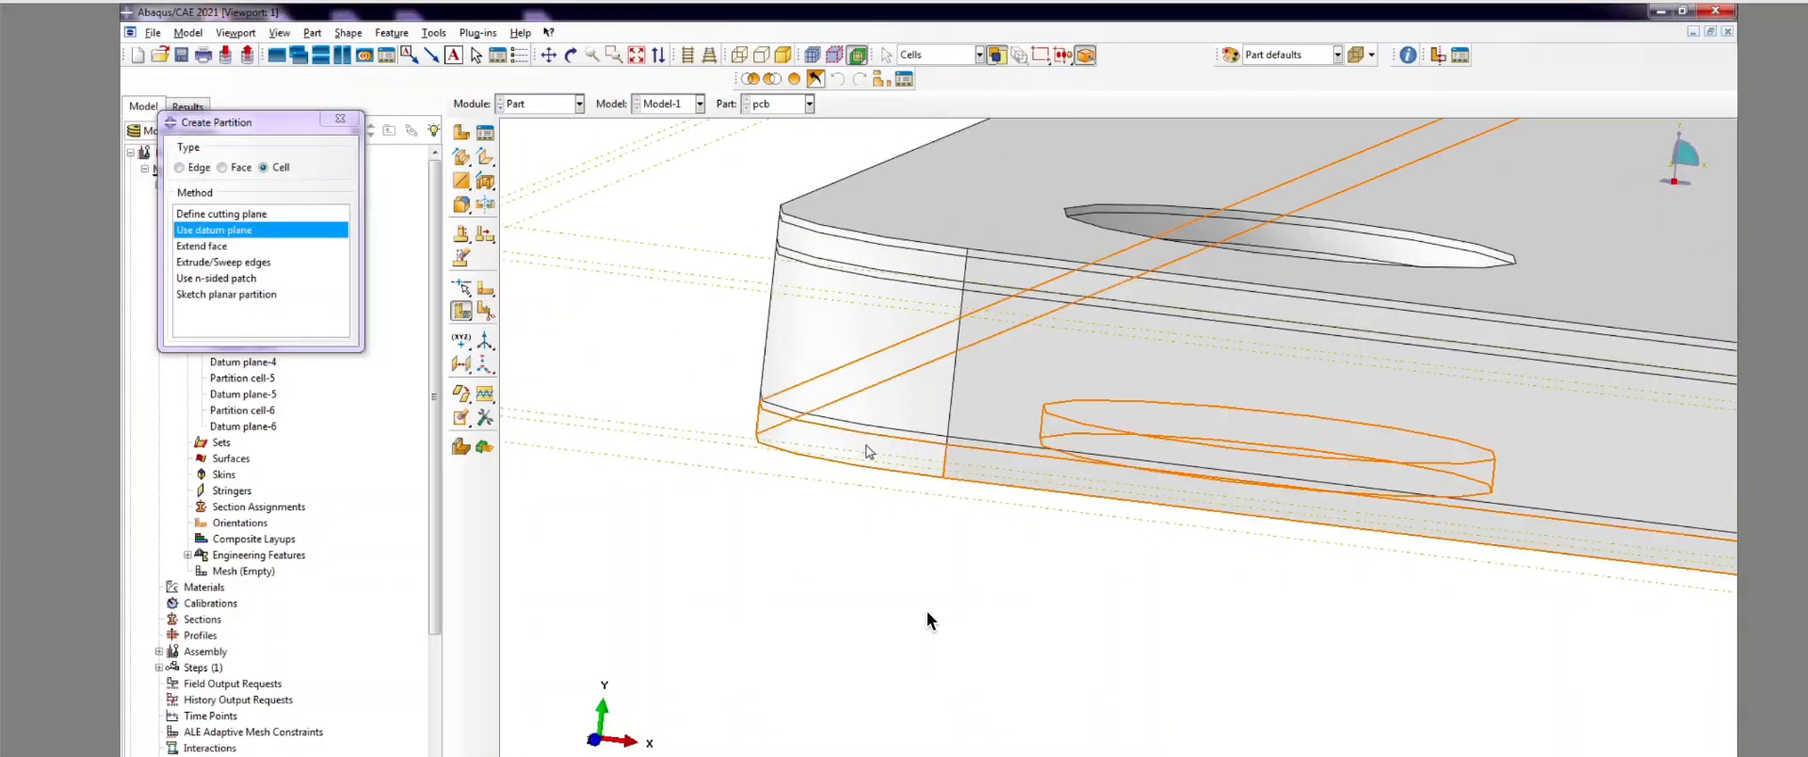
click(869, 453)
click(659, 756)
Step: Cut the bottom layer along Datum plane-6, creating Partition cell-7
scroll(1011, 618, down, 3)
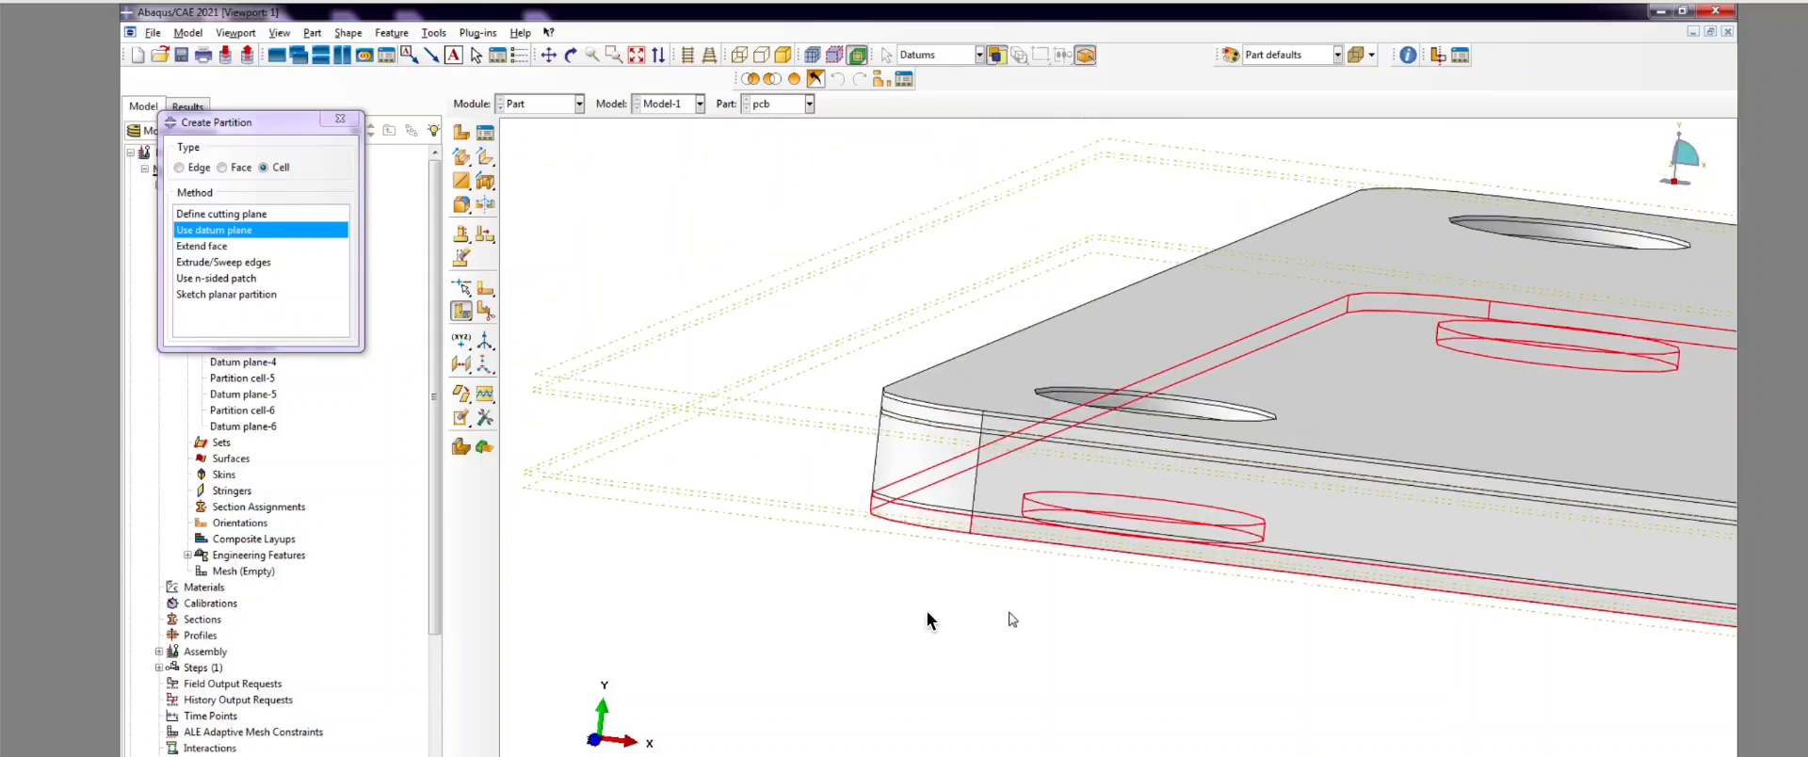
click(586, 493)
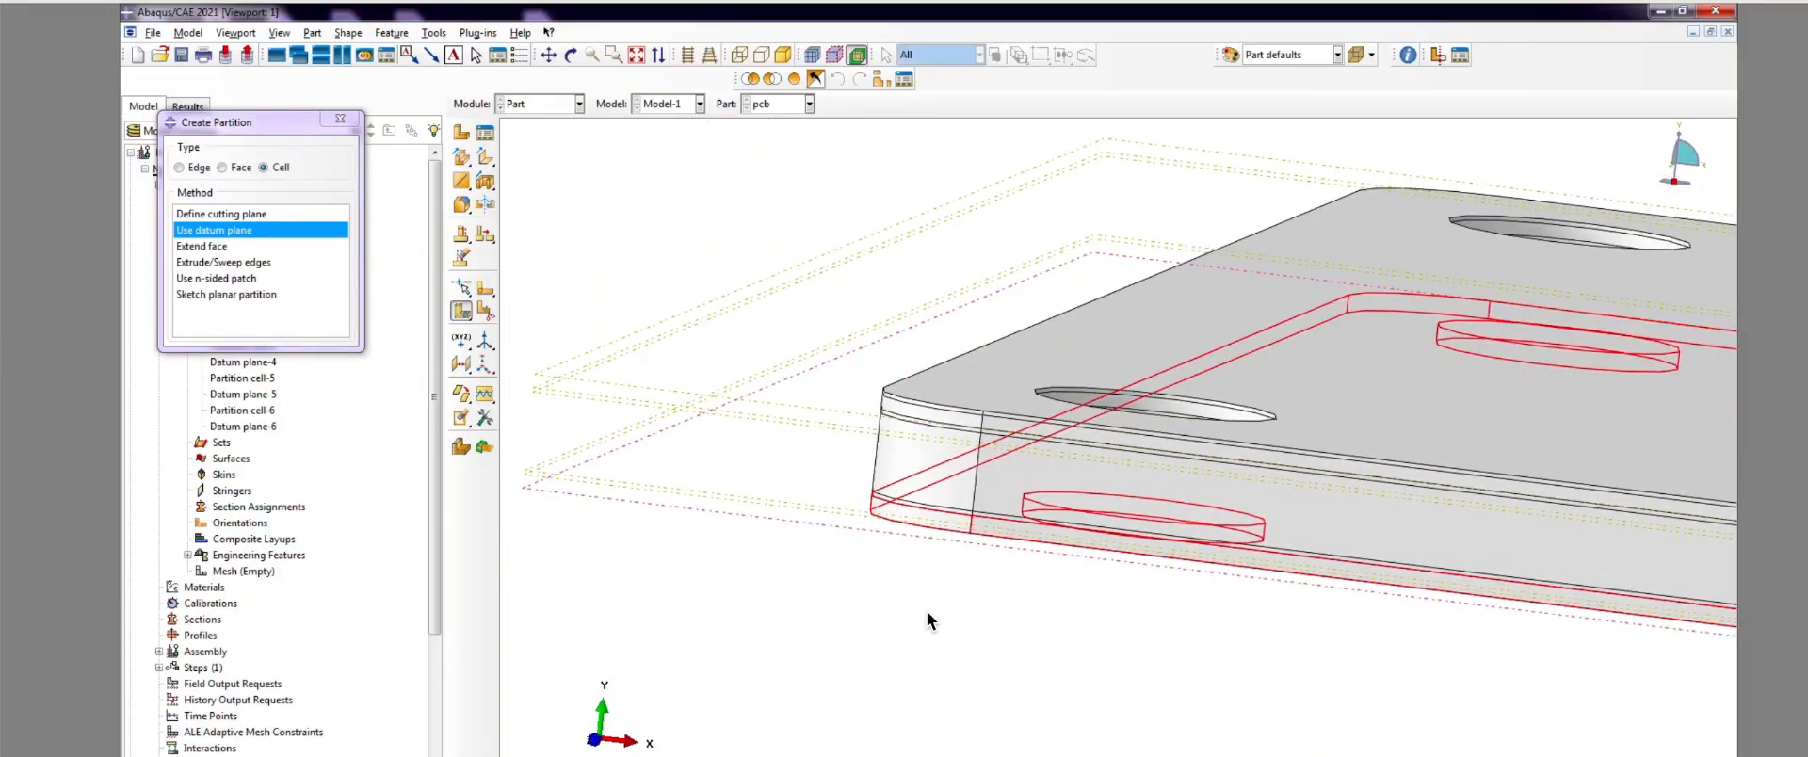
scroll(725, 603, up, 8)
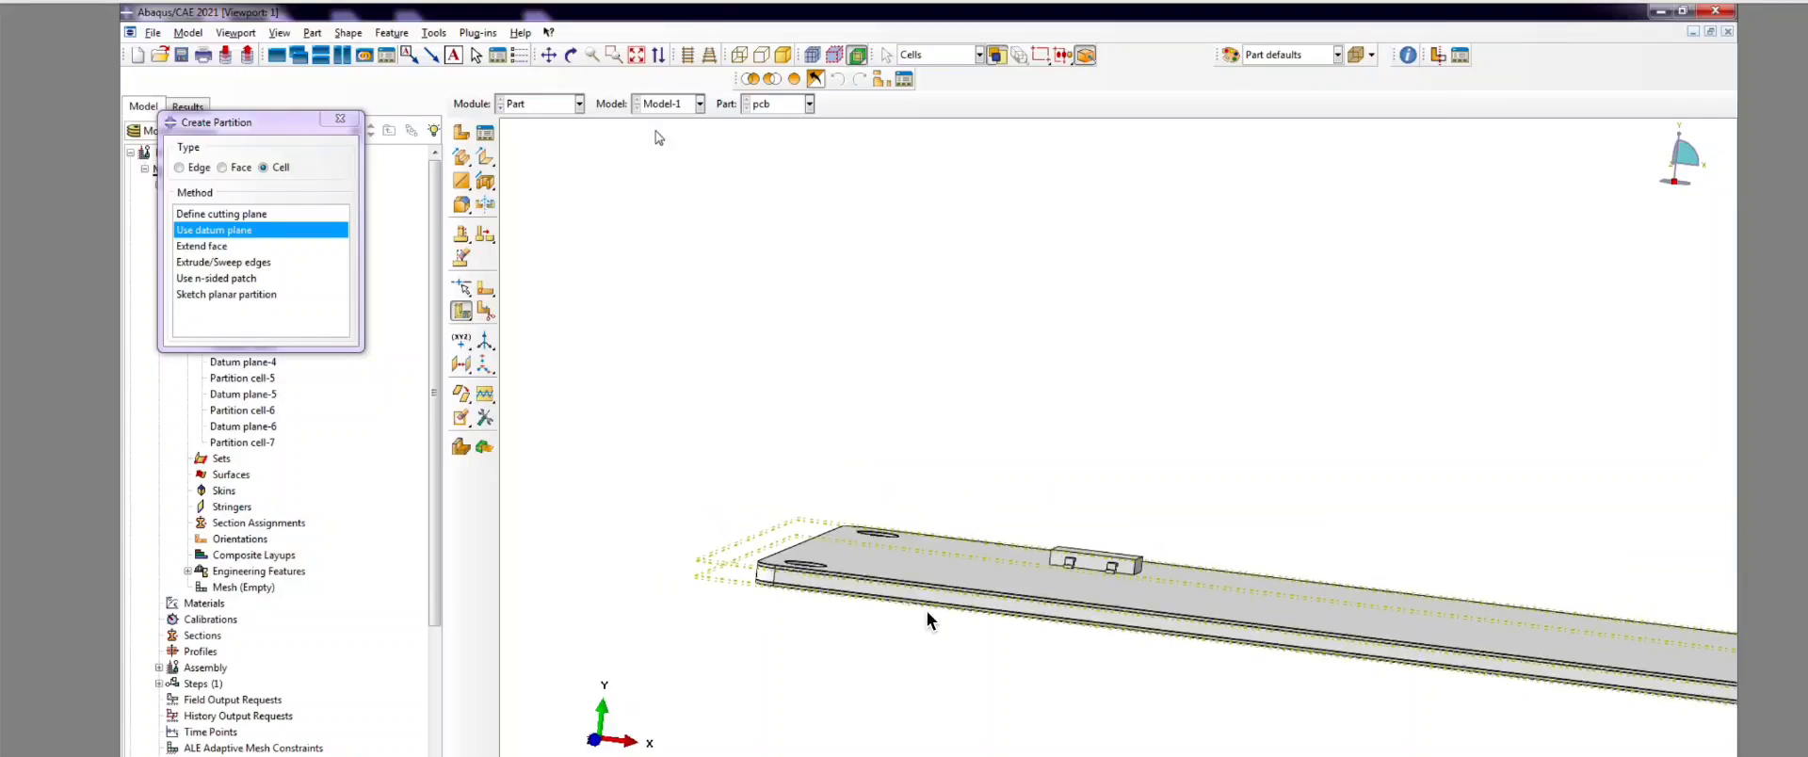
click(340, 117)
Step: Rotate the board to a face-on top-down view and zoom in on the top-left hole
click(571, 55)
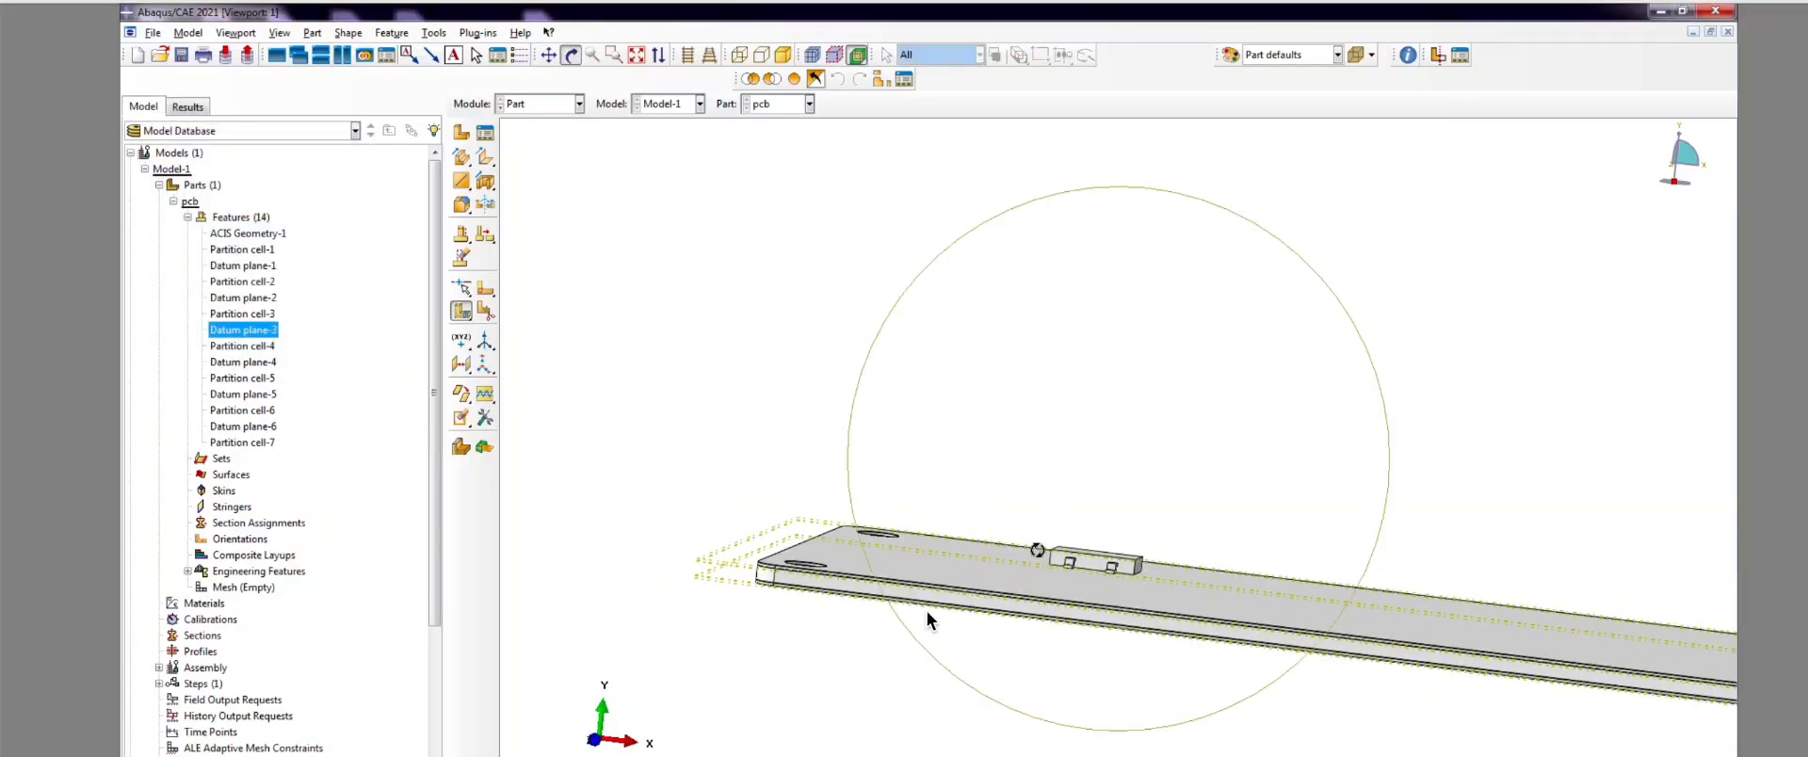
drag(1036, 550, 1132, 563)
scroll(876, 549, down, 5)
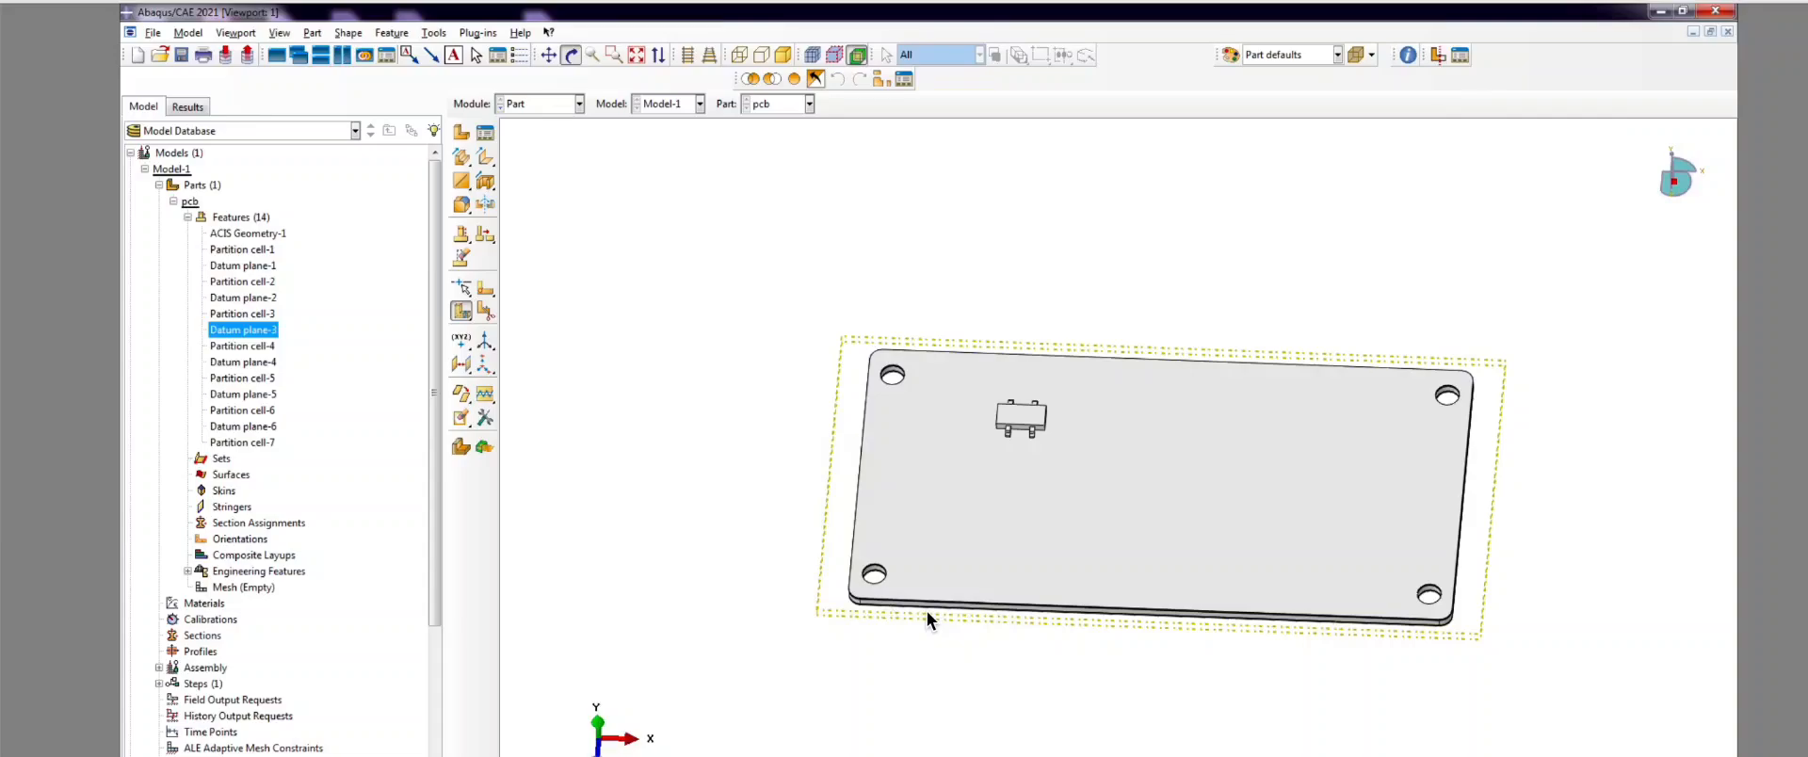
key(Escape)
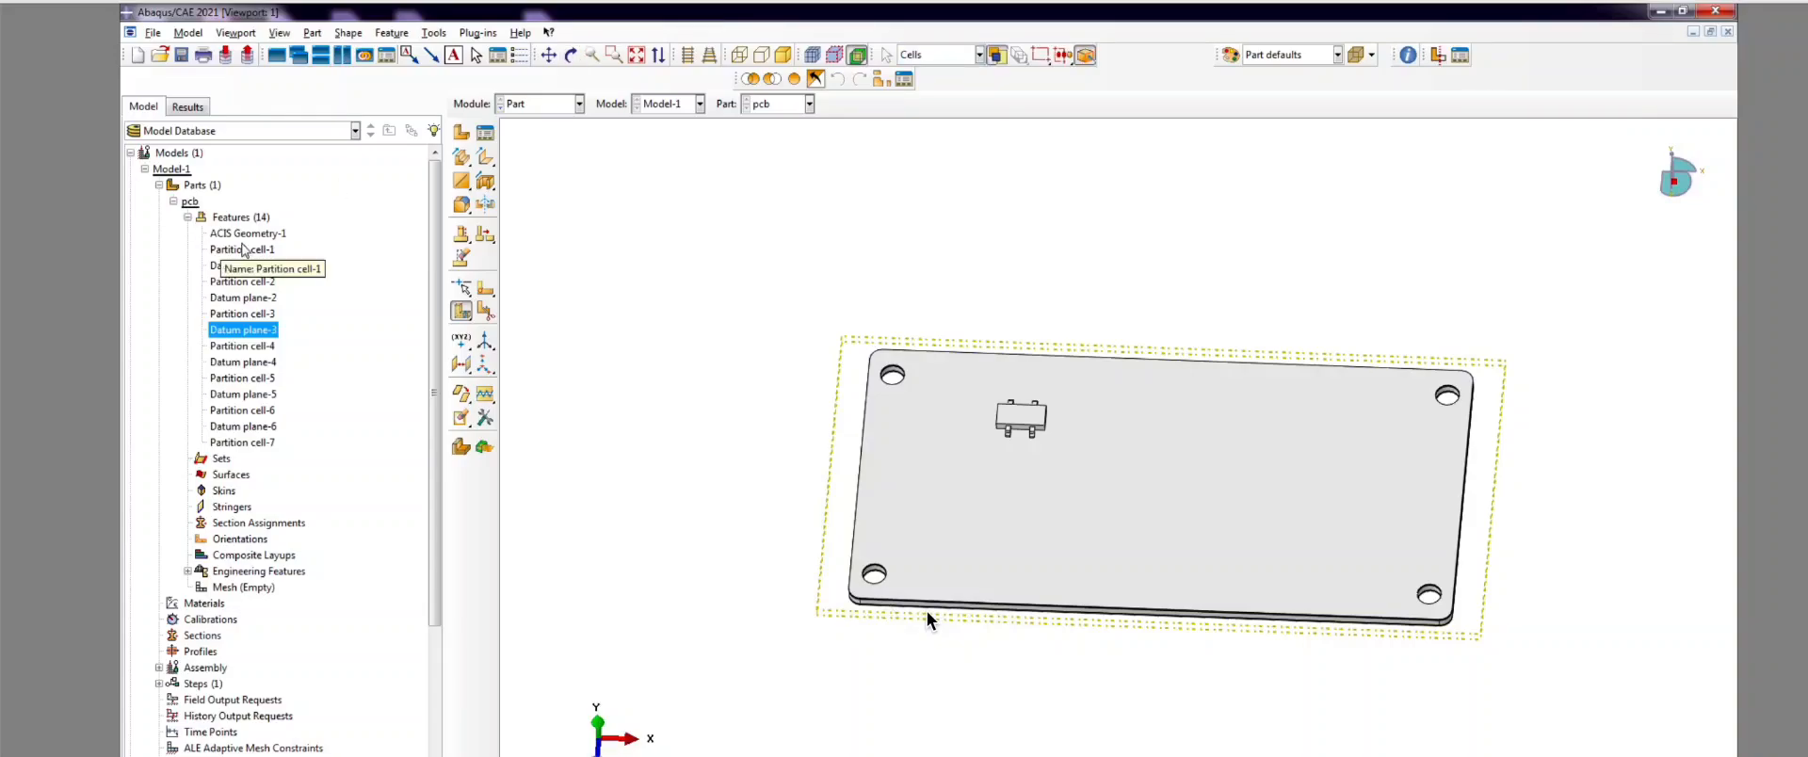
scroll(1017, 521, up, 2)
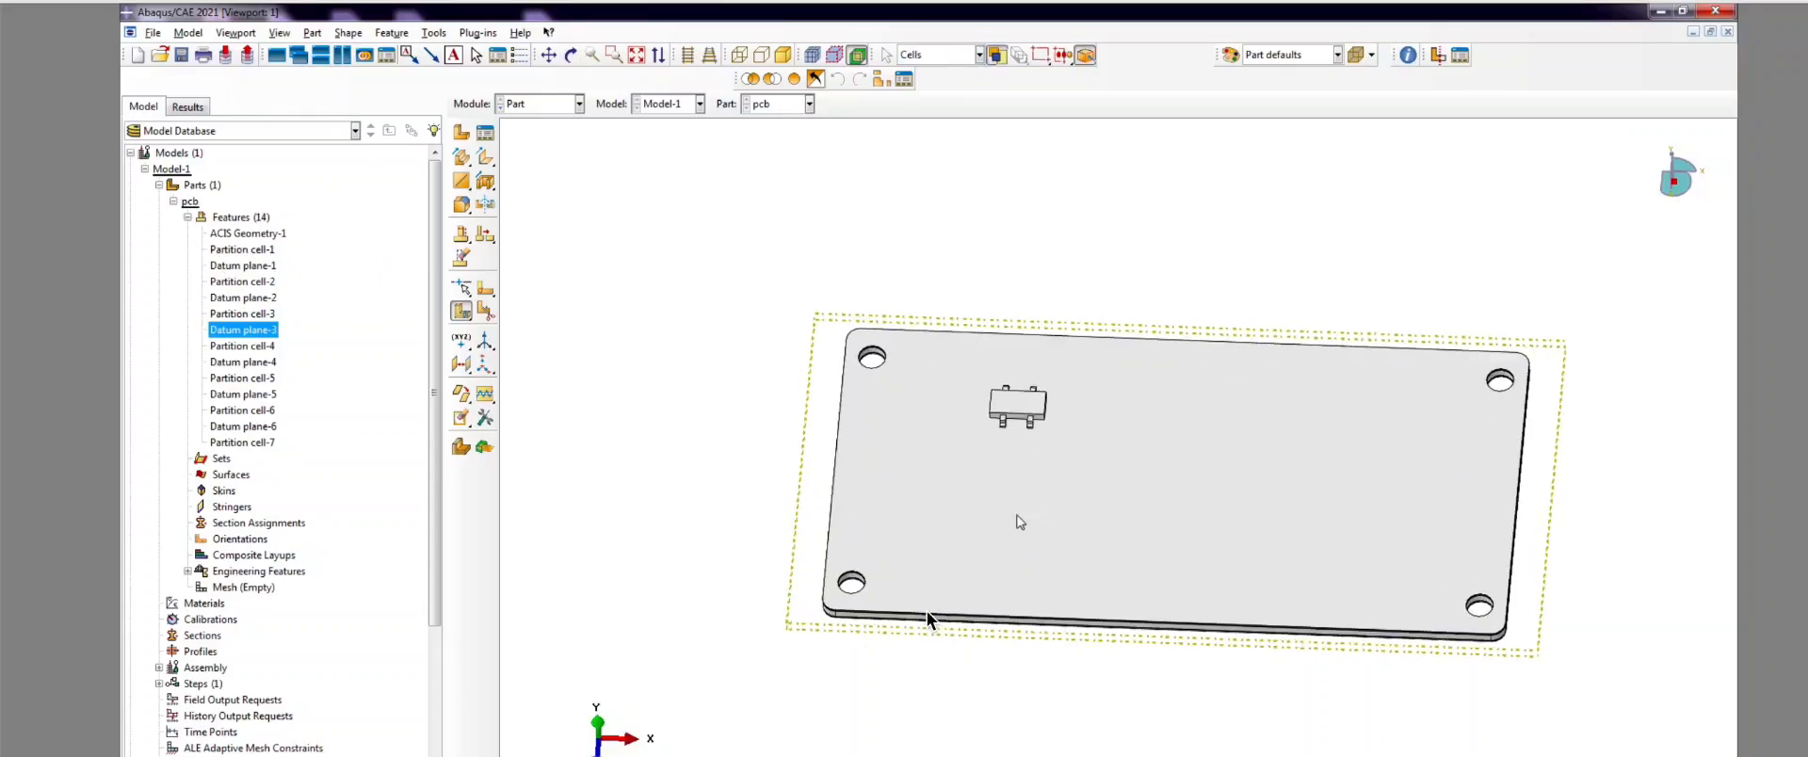
scroll(922, 573, down, 6)
scroll(1054, 551, up, 5)
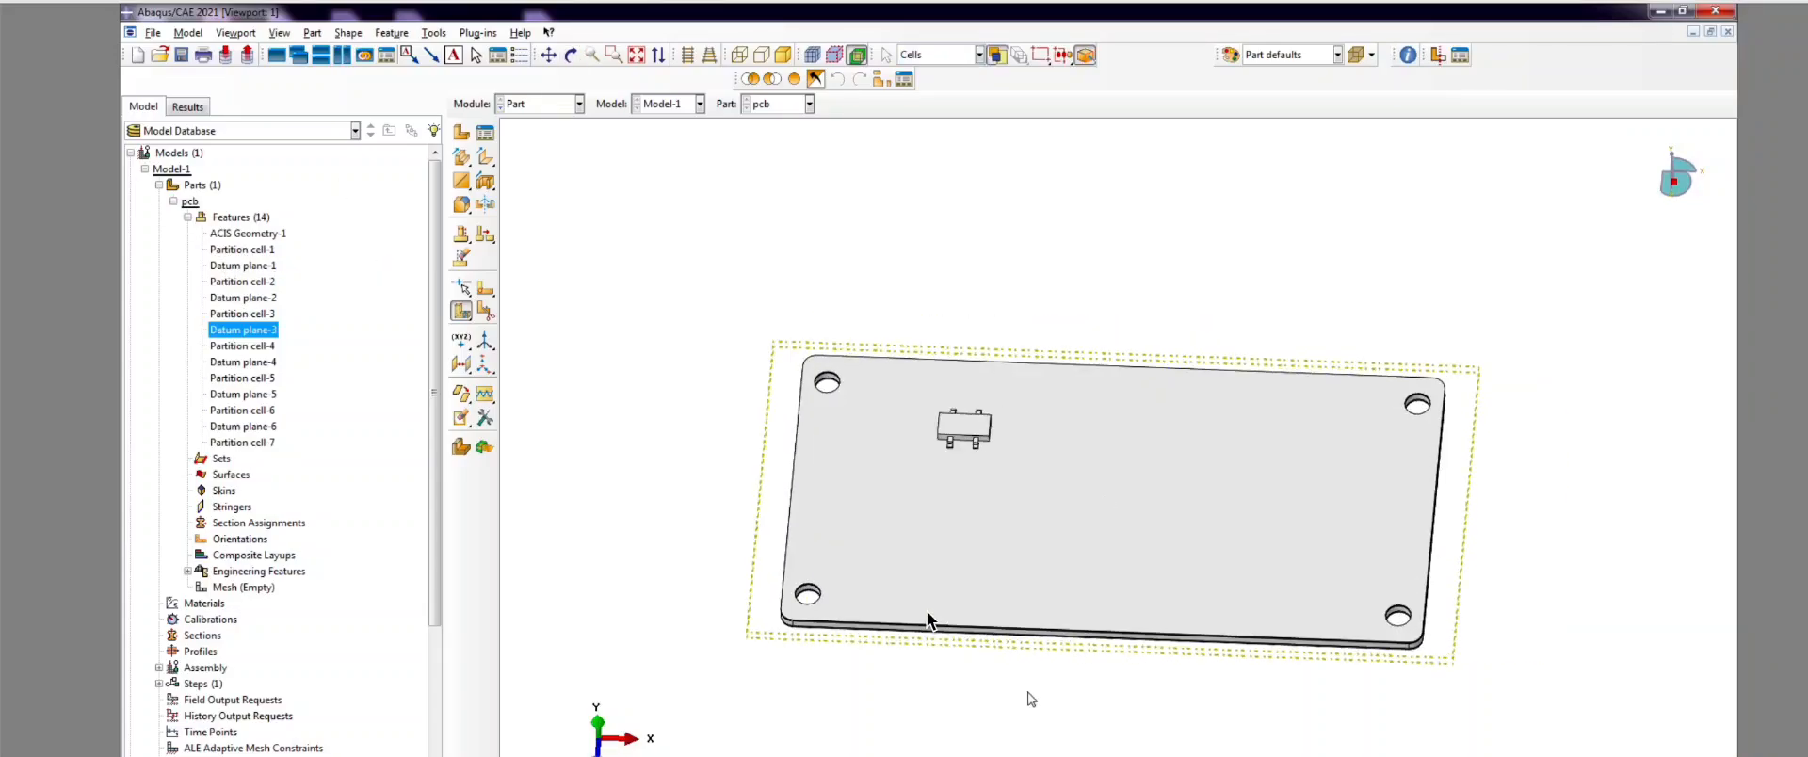
click(570, 57)
mouse_move(1184, 463)
mouse_down()
mouse_move(1223, 524)
mouse_move(1213, 576)
mouse_move(1195, 475)
mouse_up()
drag(1087, 432, 980, 504)
scroll(805, 339, up, 4)
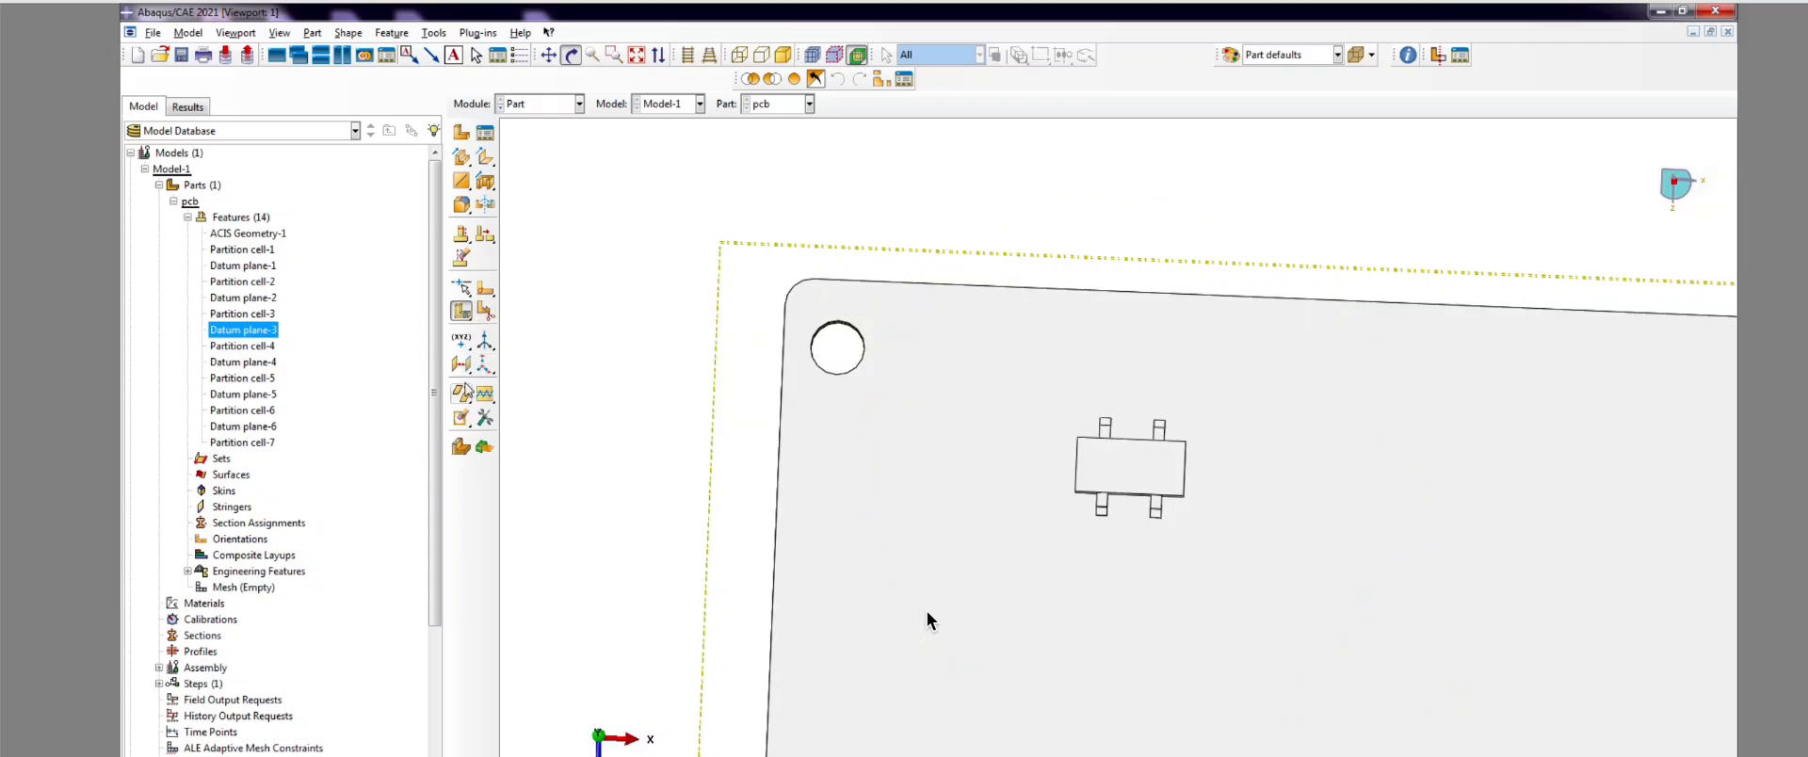
Step: Start a sketch-on-plane cell partition, then cancel it
click(485, 316)
scroll(890, 318, down, 4)
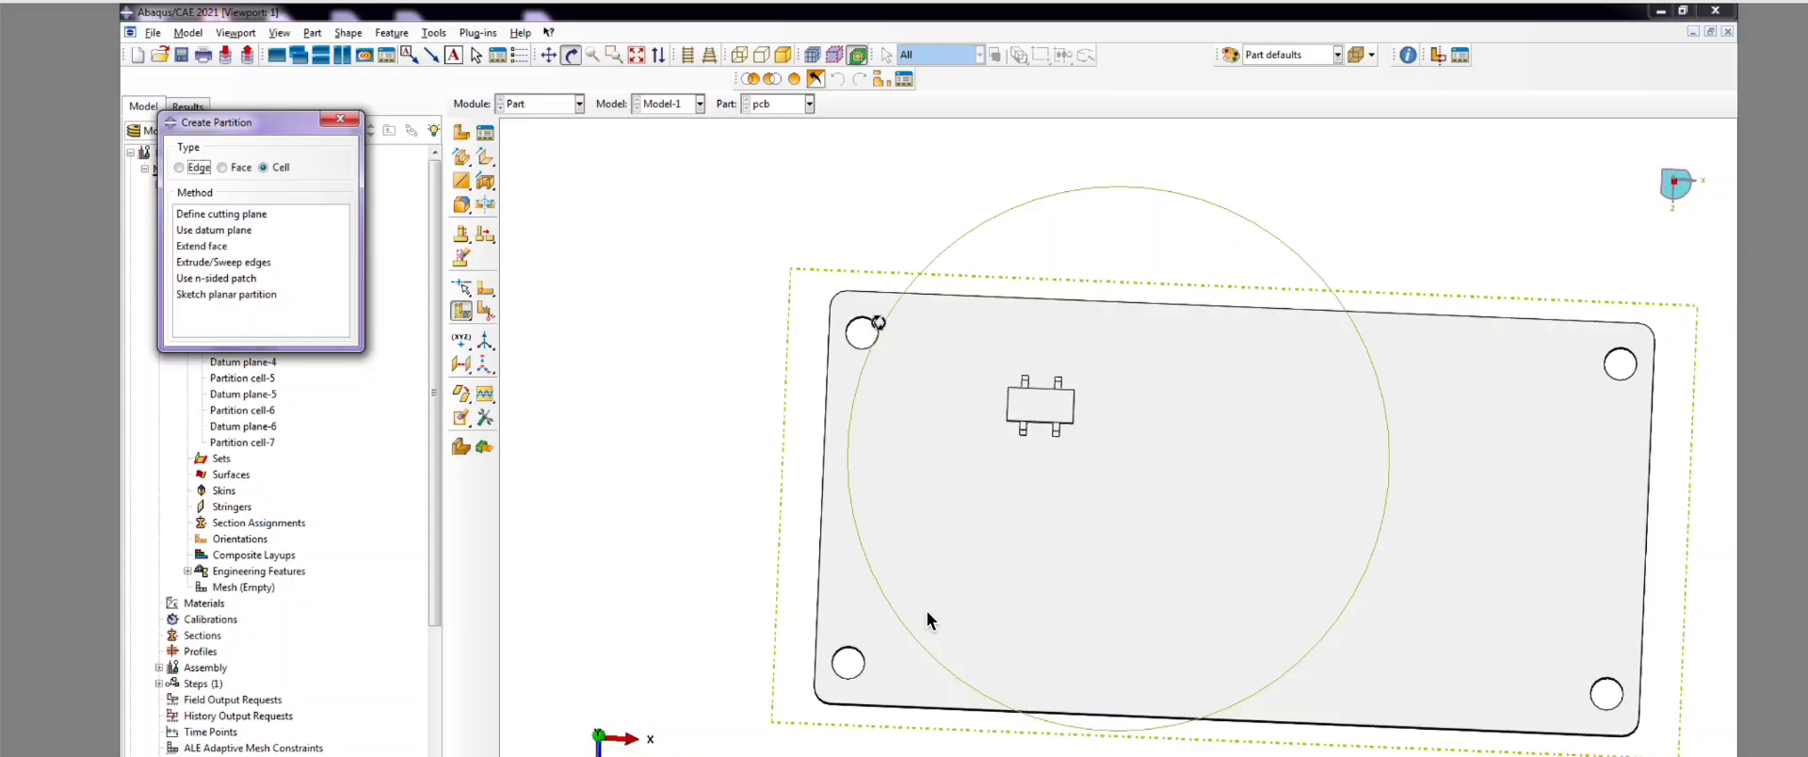
drag(227, 131, 542, 144)
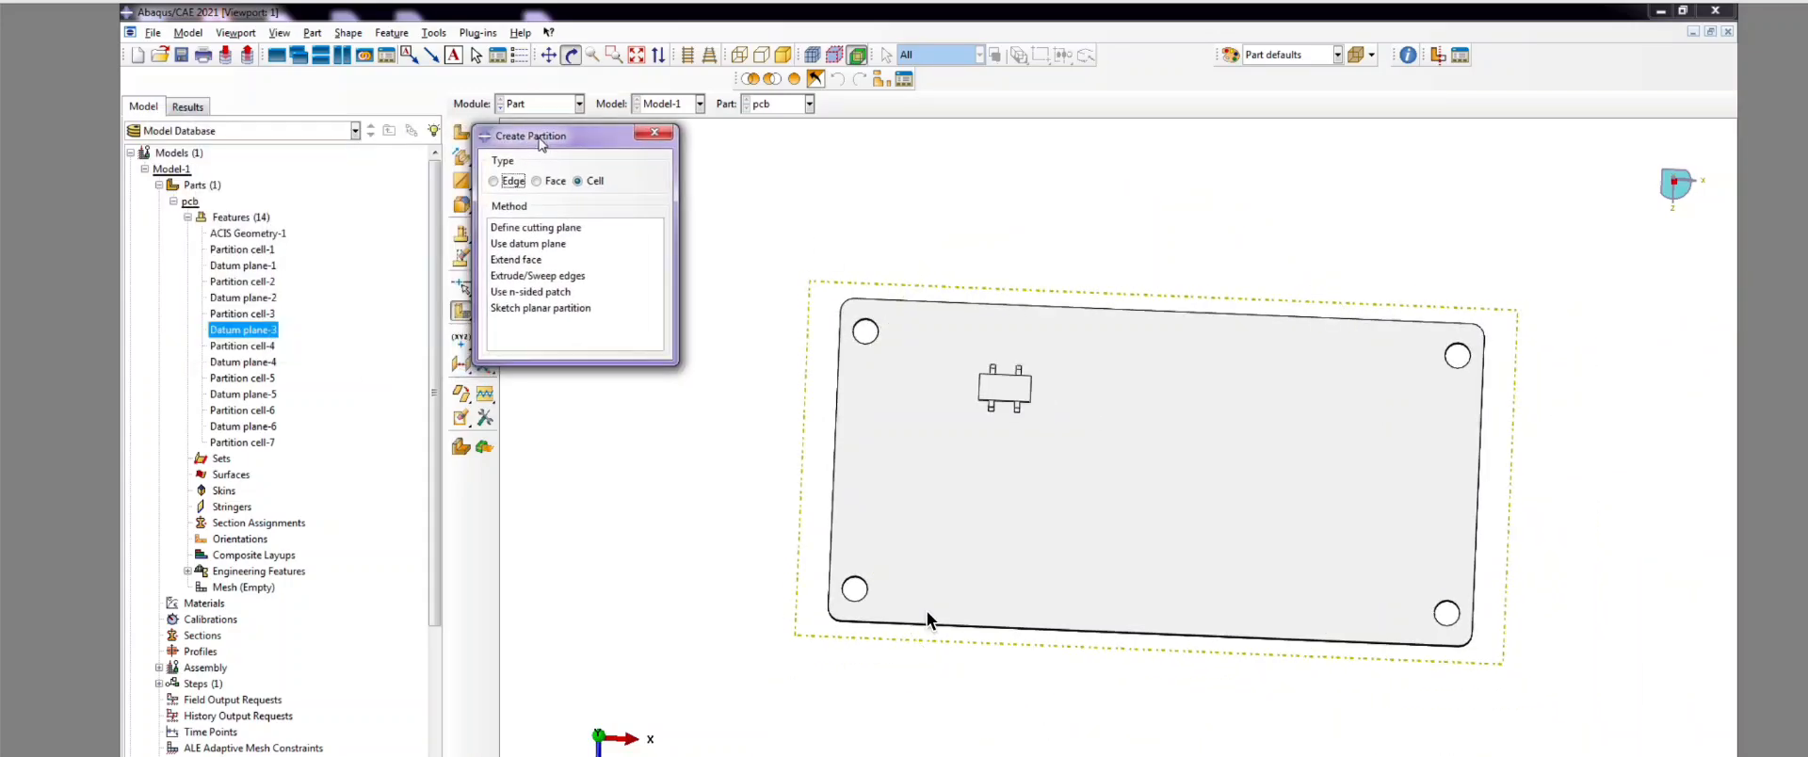
click(537, 308)
scroll(865, 354, up, 2)
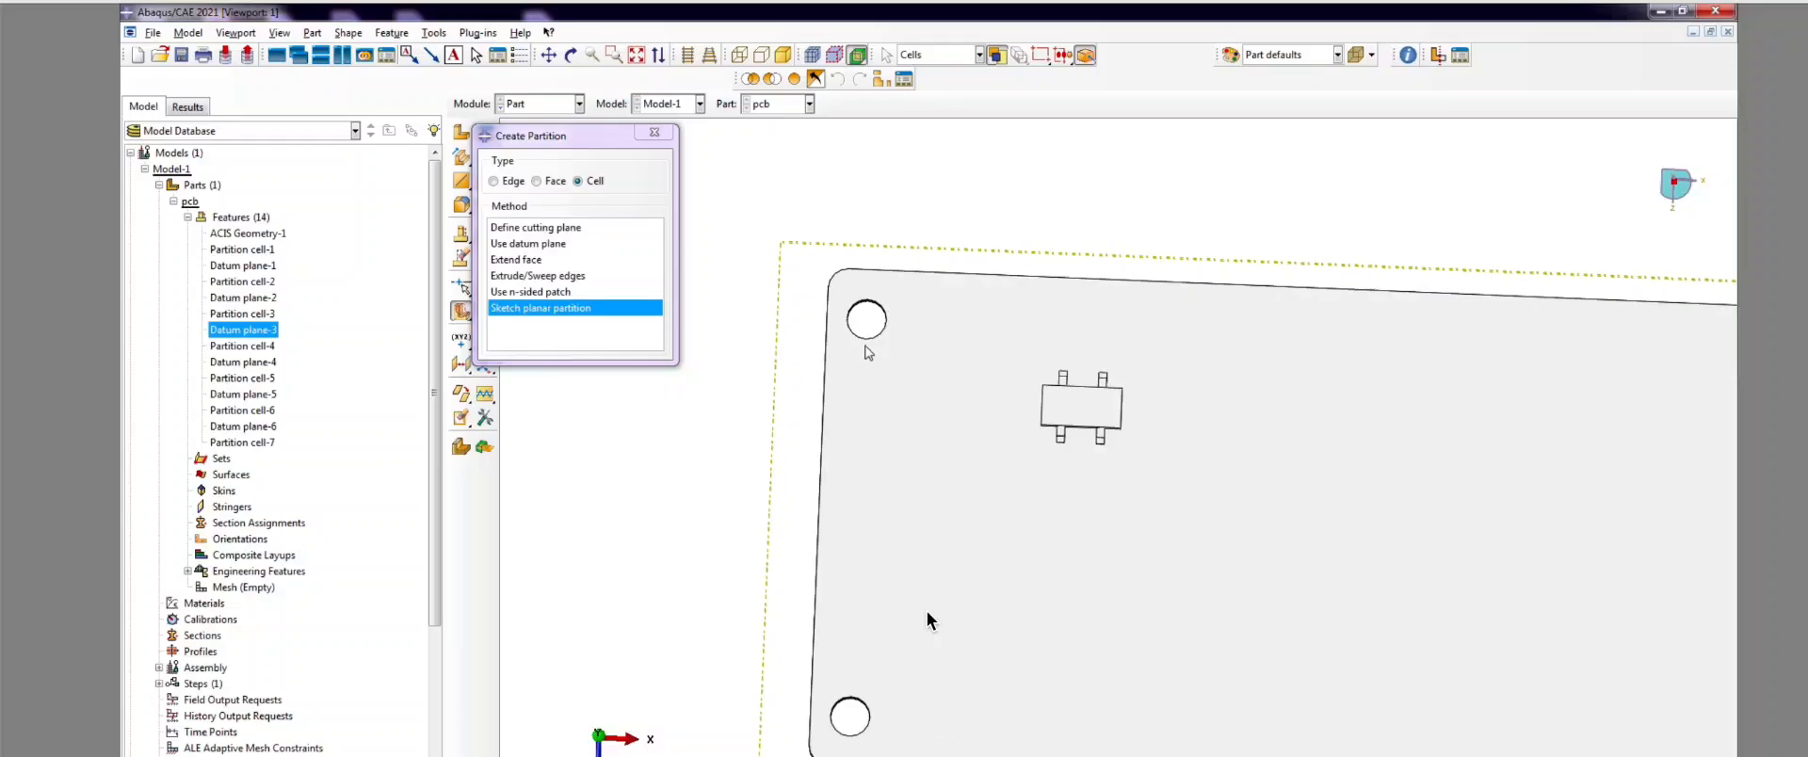
click(654, 132)
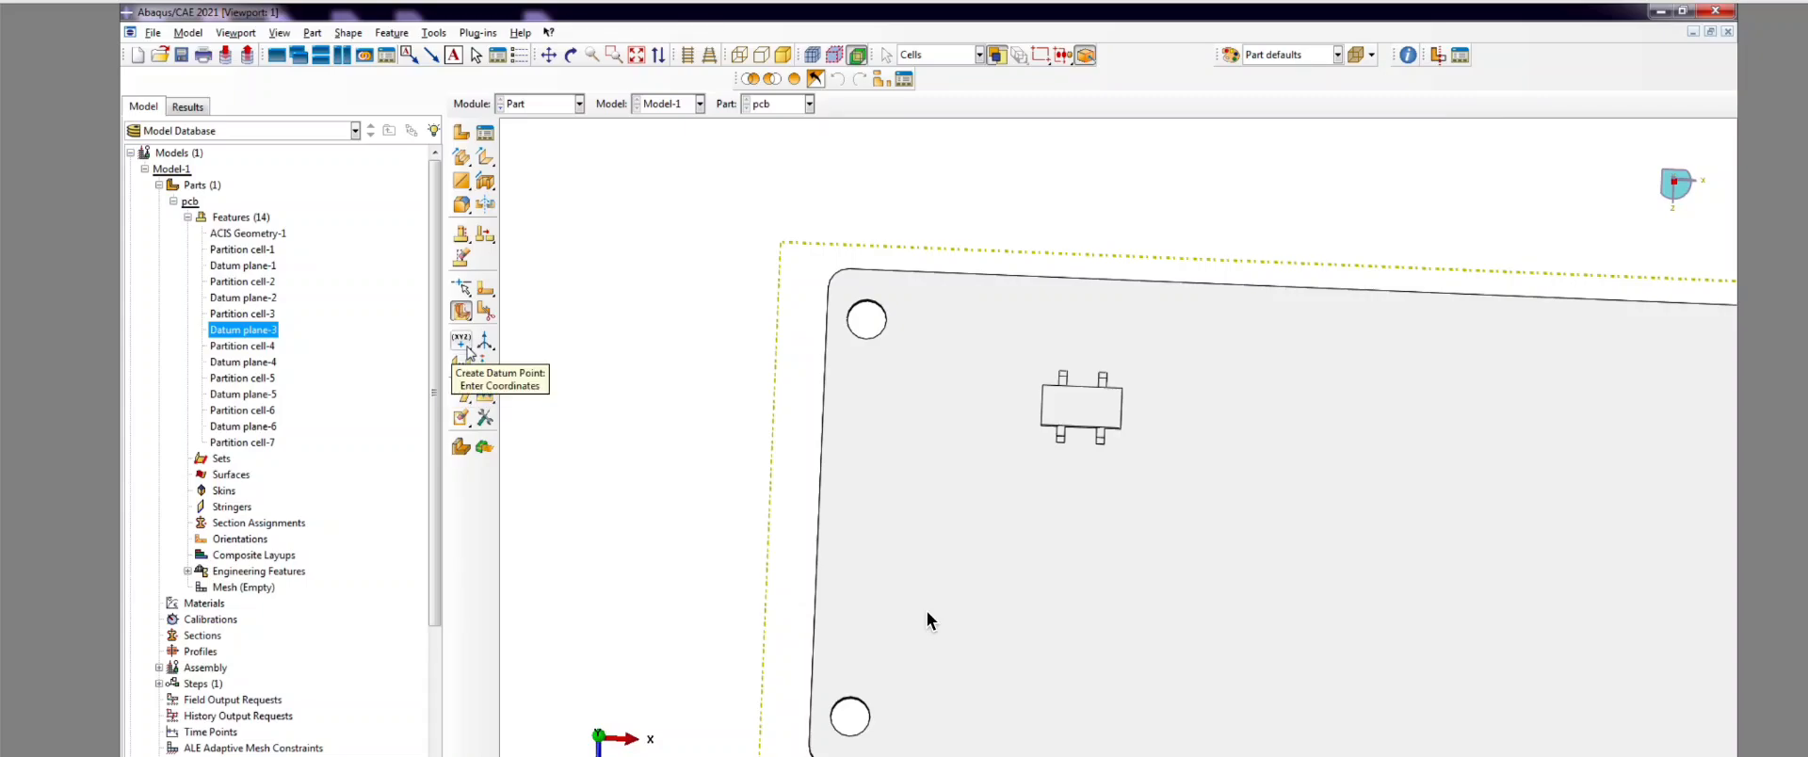
Step: Retry the sketch-plane partition on the board cell, then abandon it and end the operation
click(485, 312)
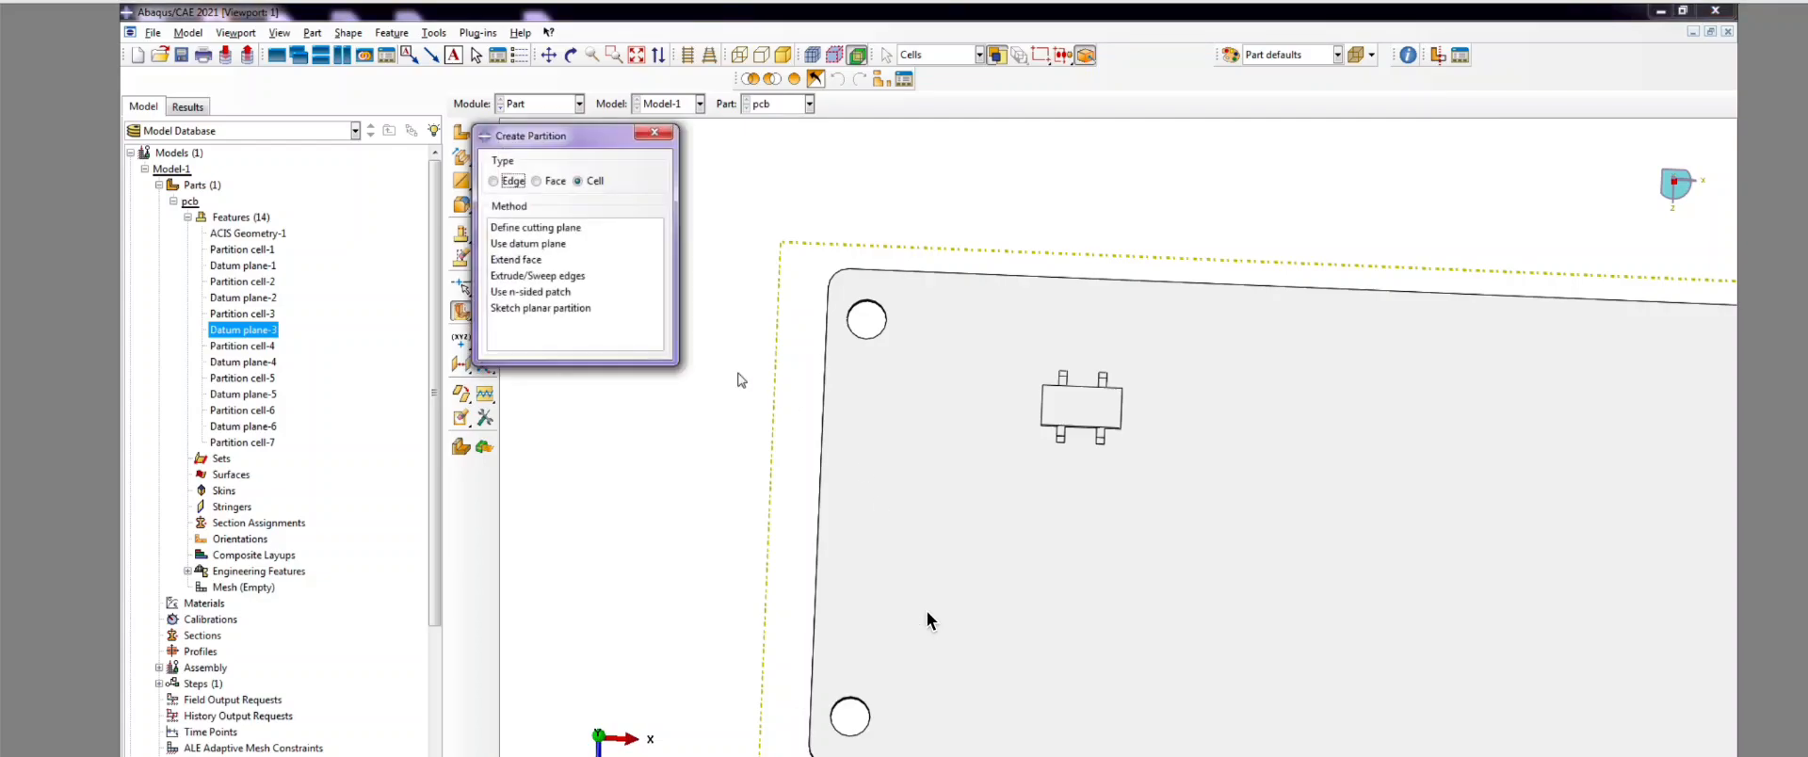
click(572, 313)
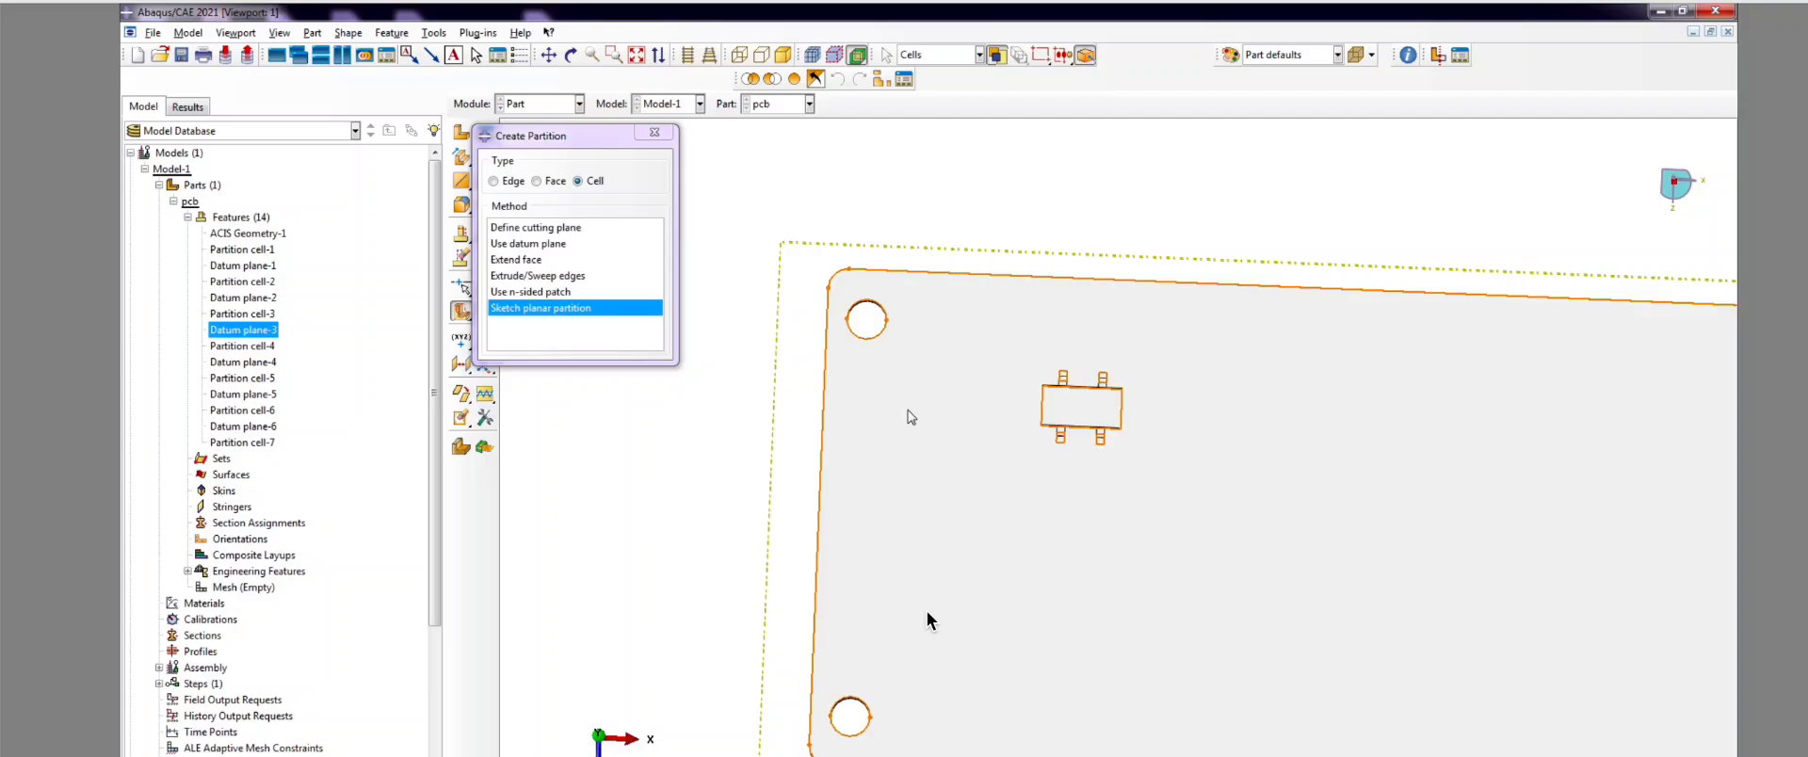
click(927, 620)
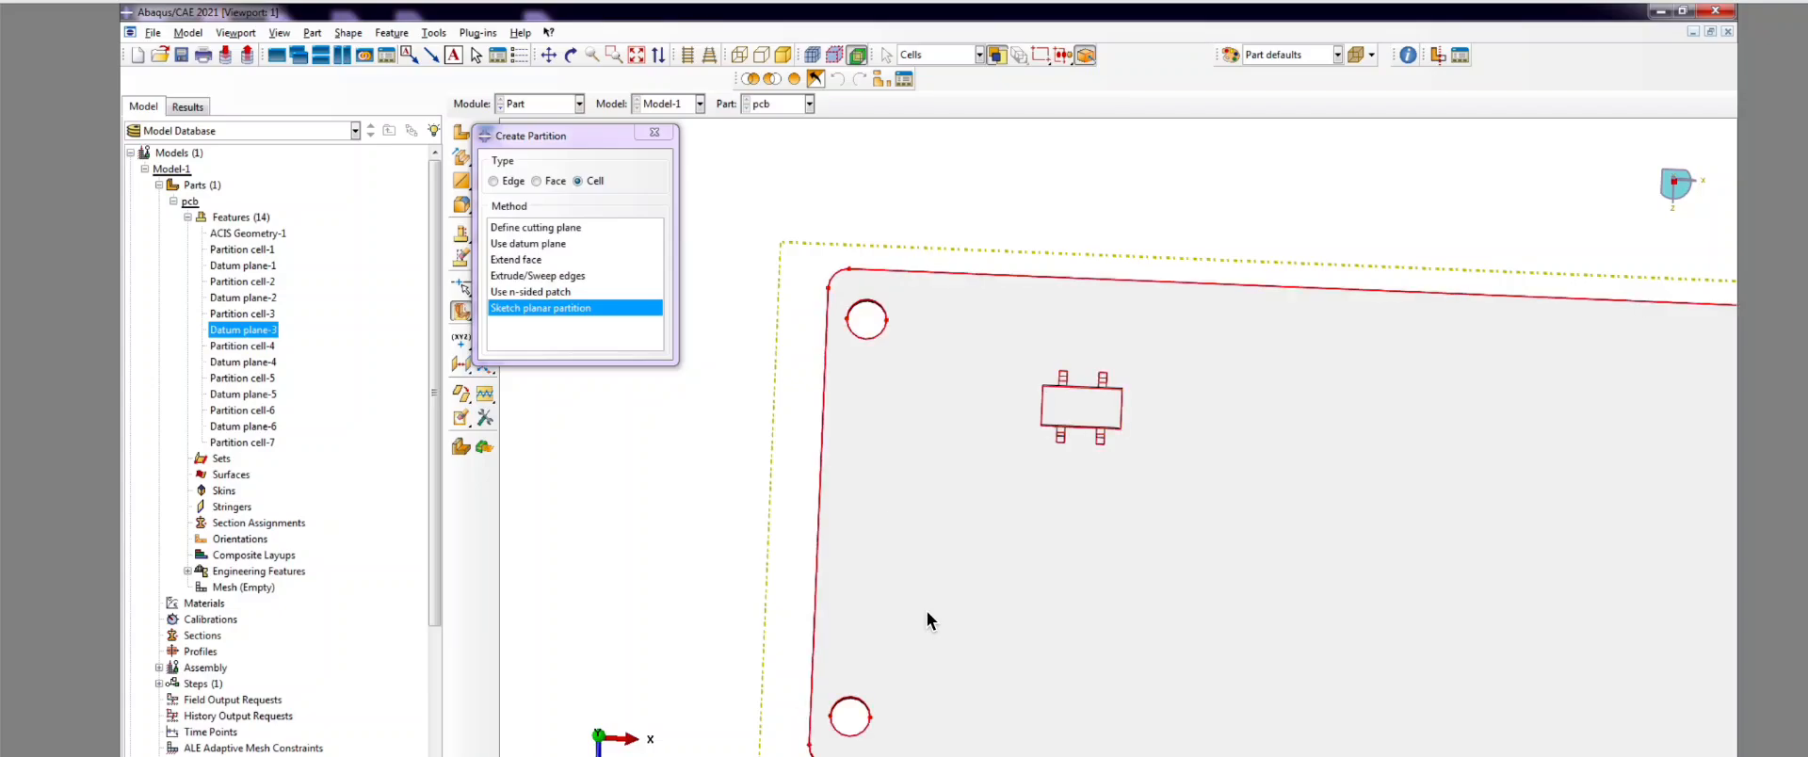
middle_click(928, 612)
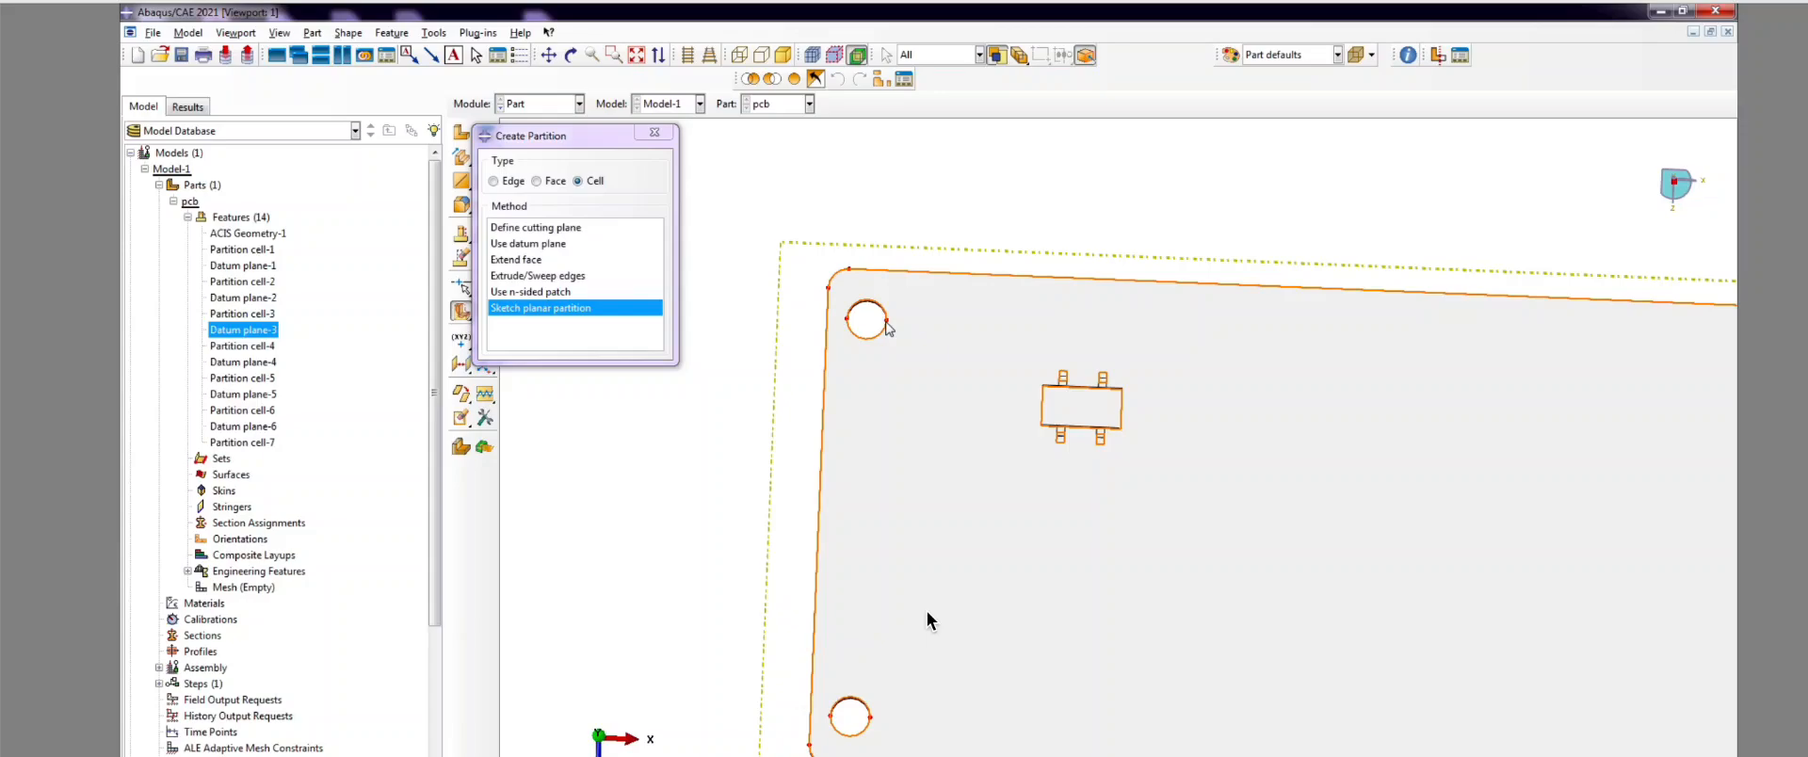
scroll(887, 330, up, 2)
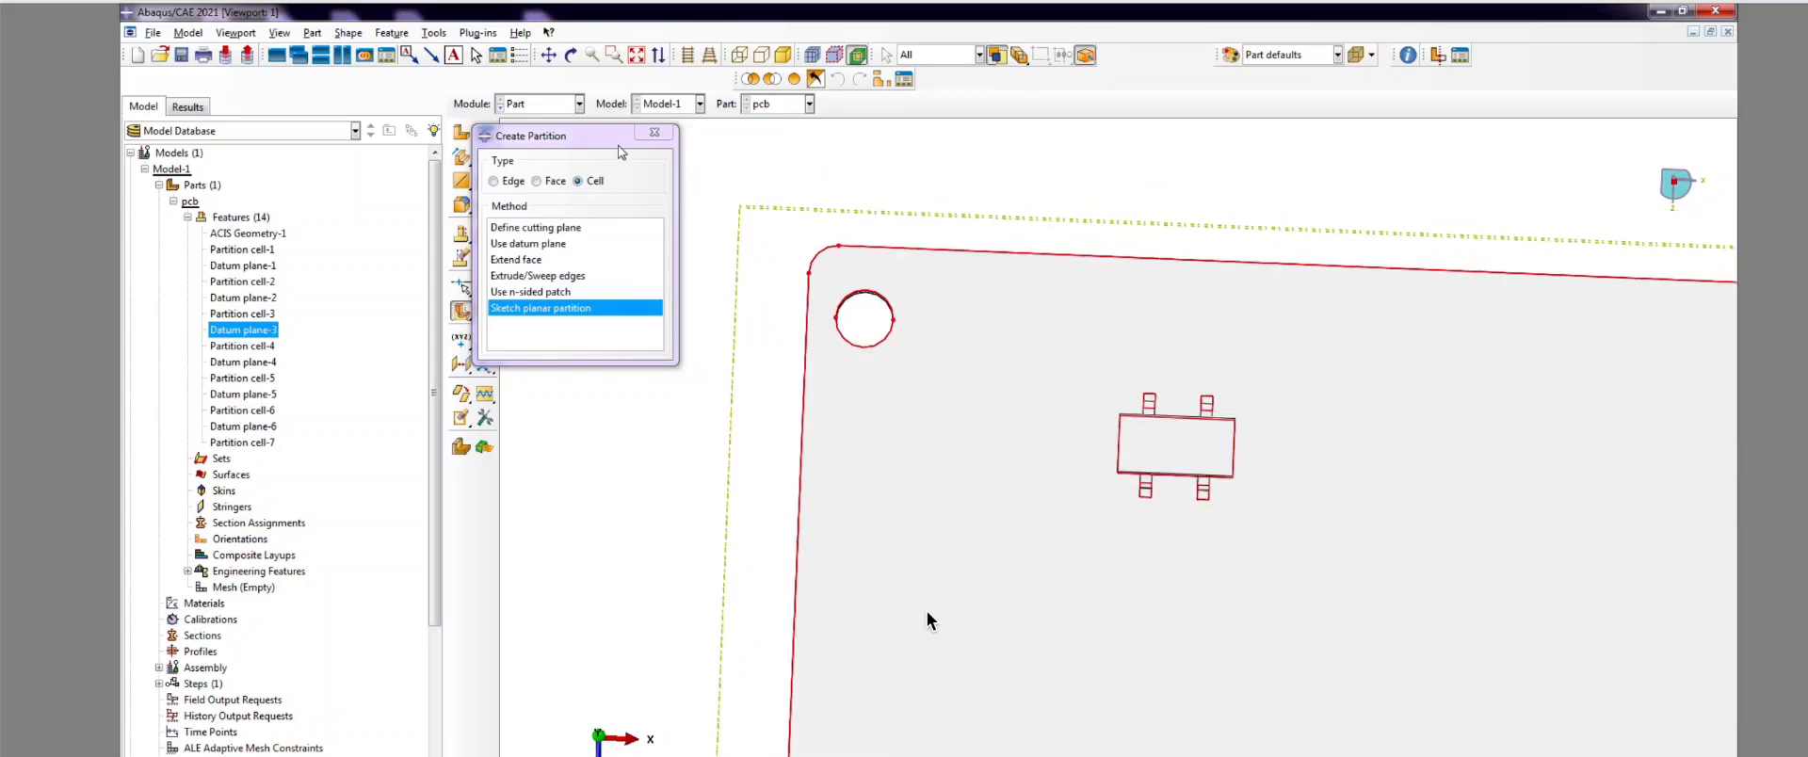
click(655, 134)
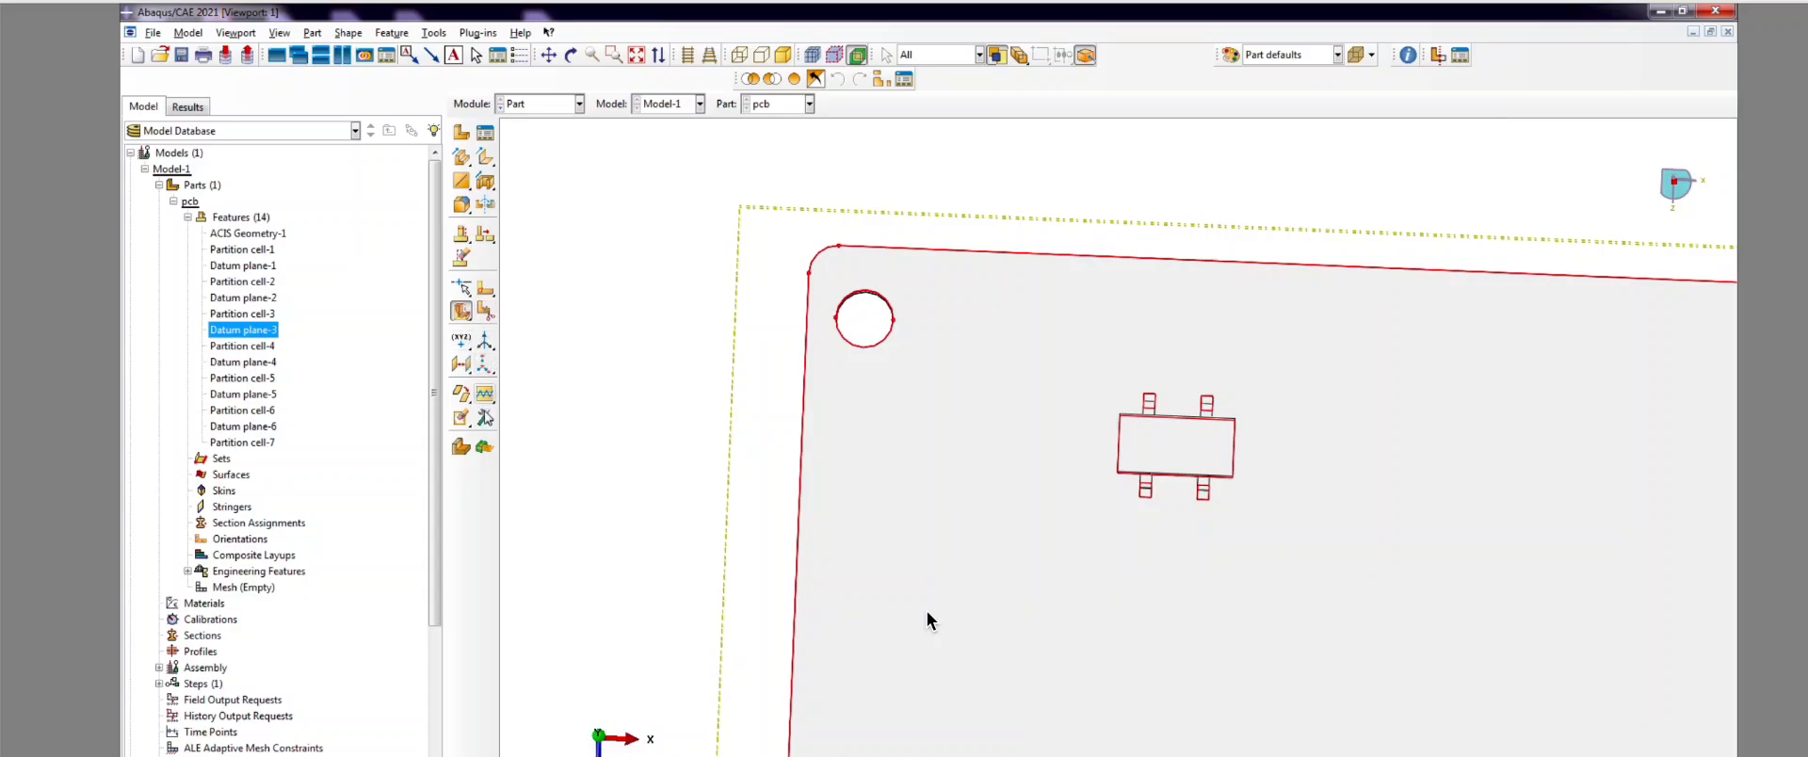
scroll(789, 508, down, 2)
key(Escape)
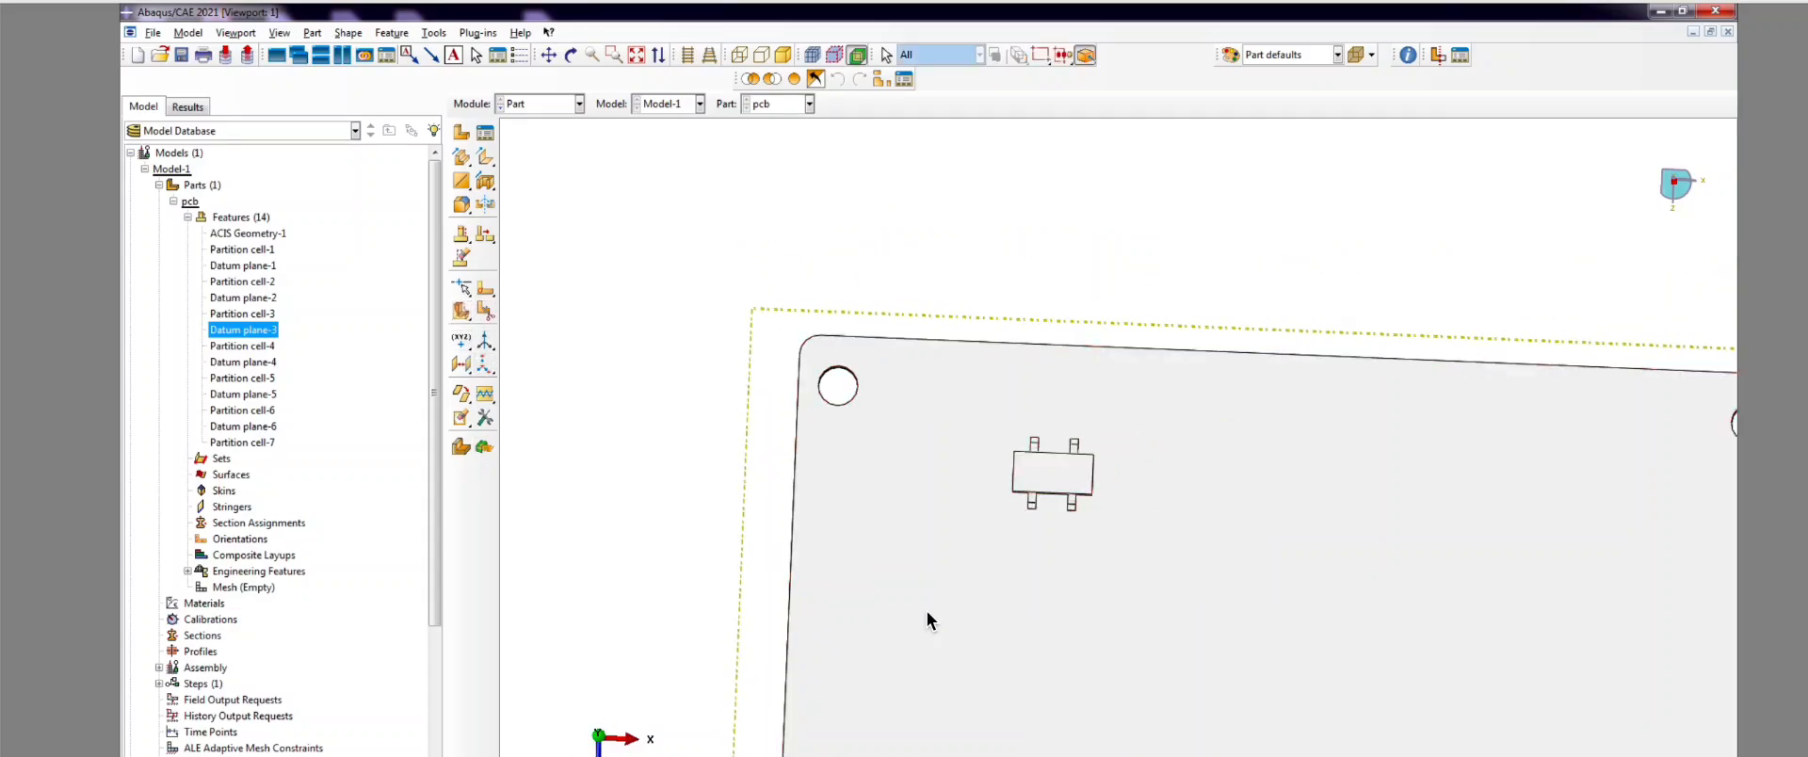
Step: Open a face-partition sketch on the board's top face, oriented by a board edge
click(465, 369)
click(465, 370)
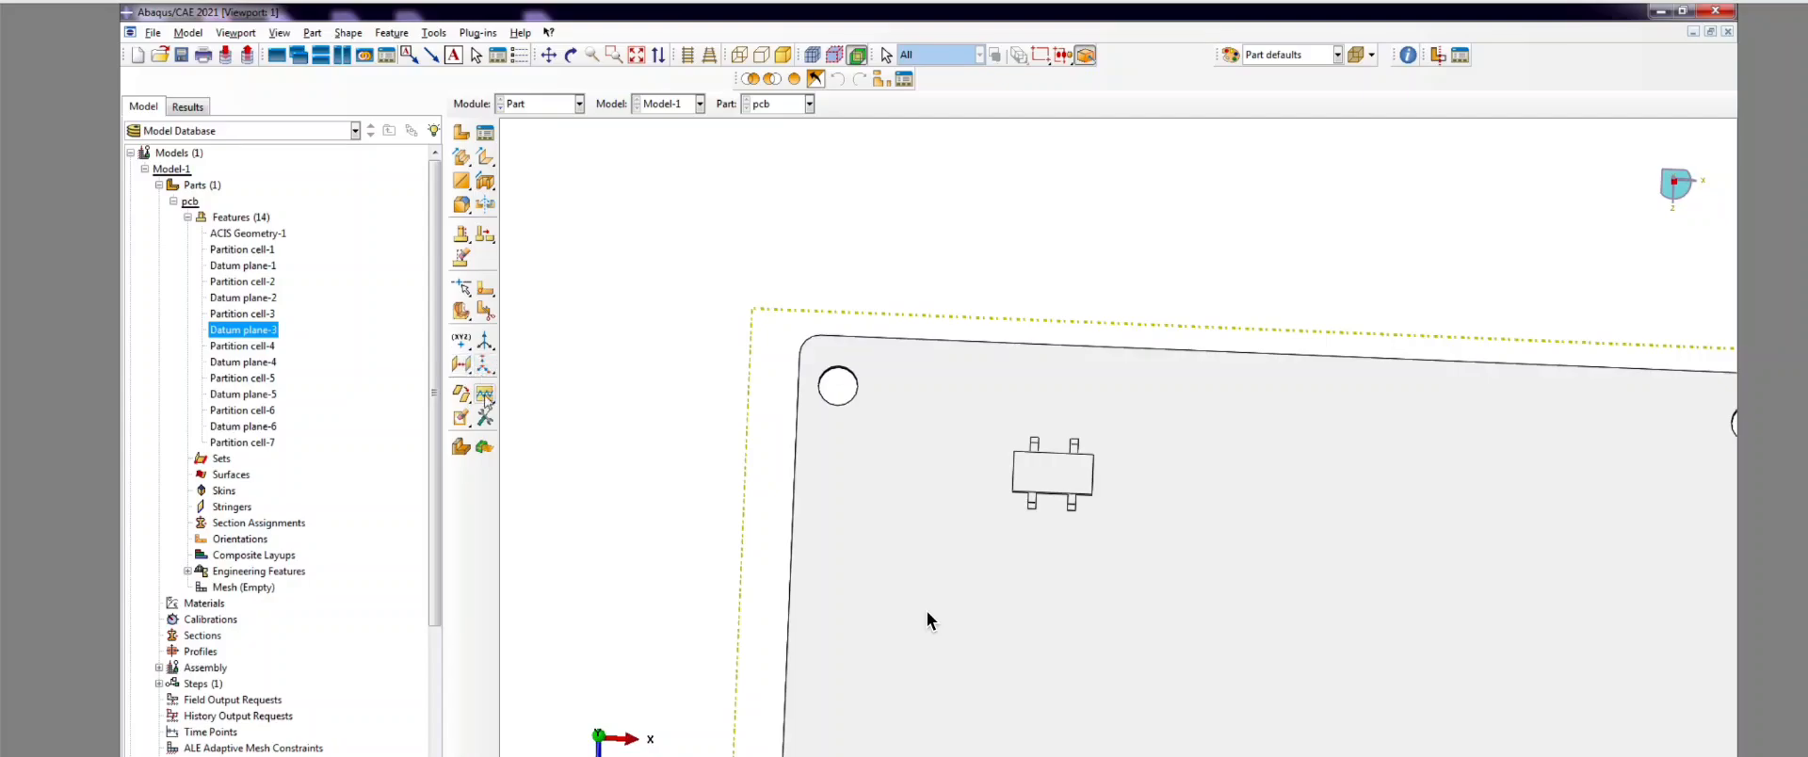
click(489, 298)
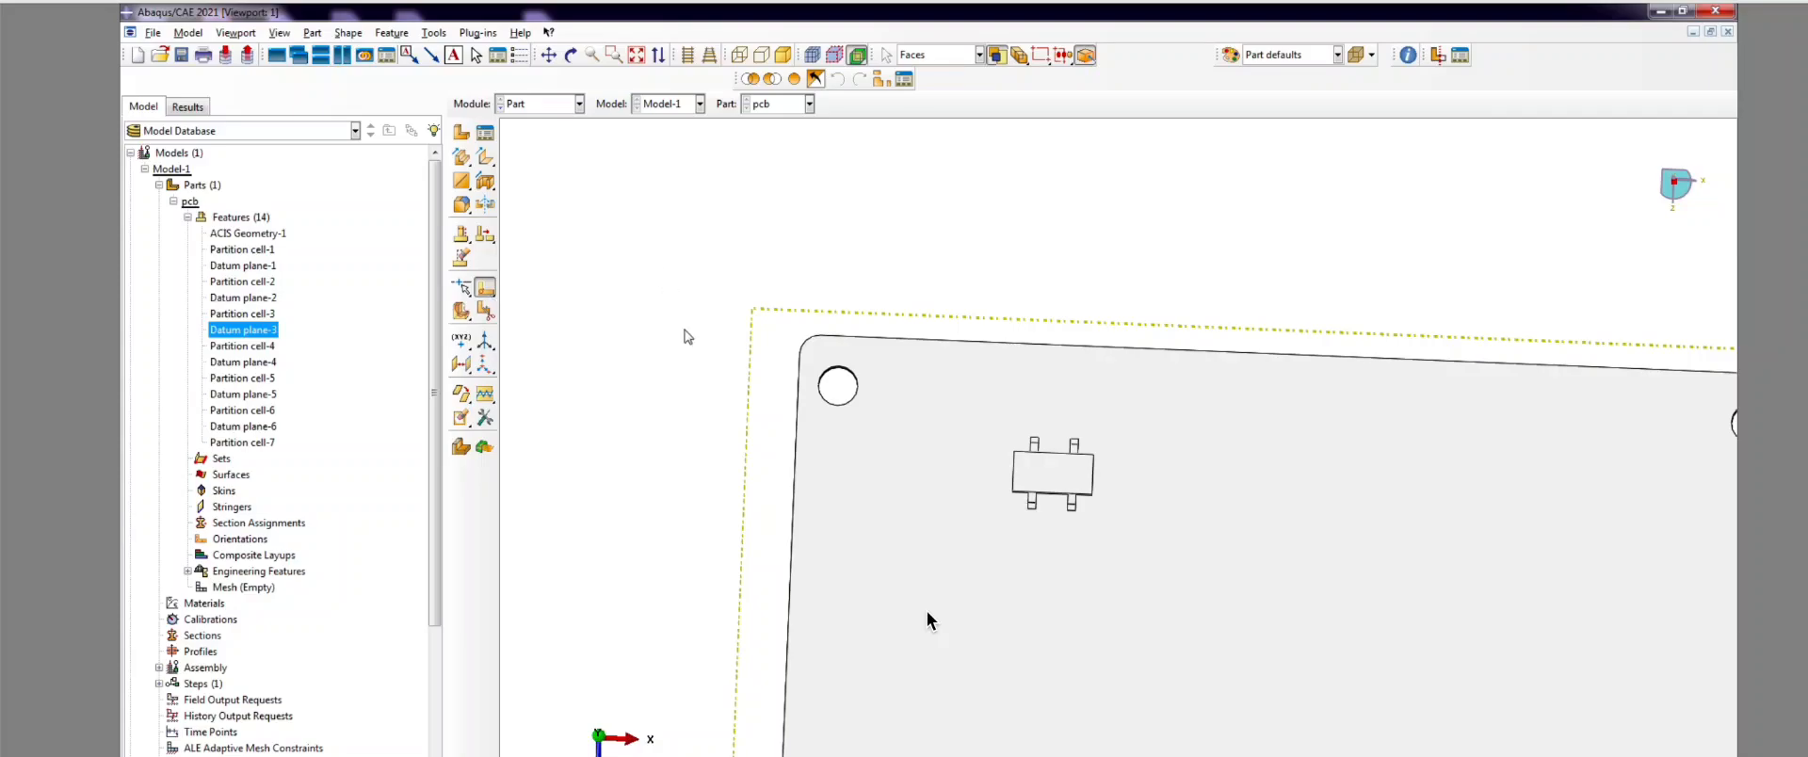
click(878, 440)
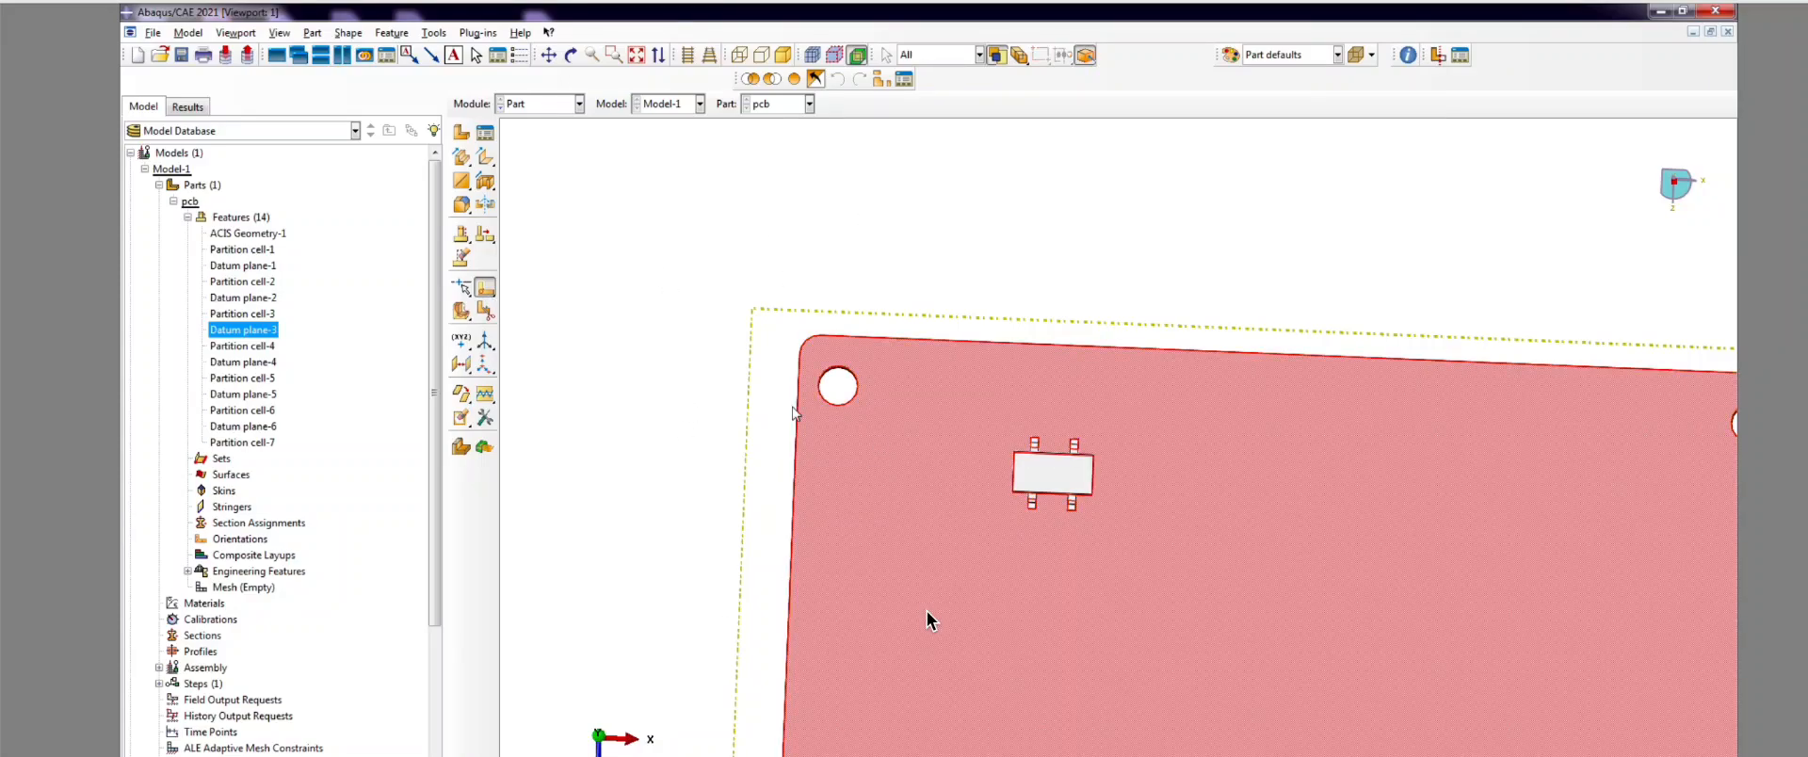
scroll(813, 377, down, 2)
scroll(813, 378, down, 2)
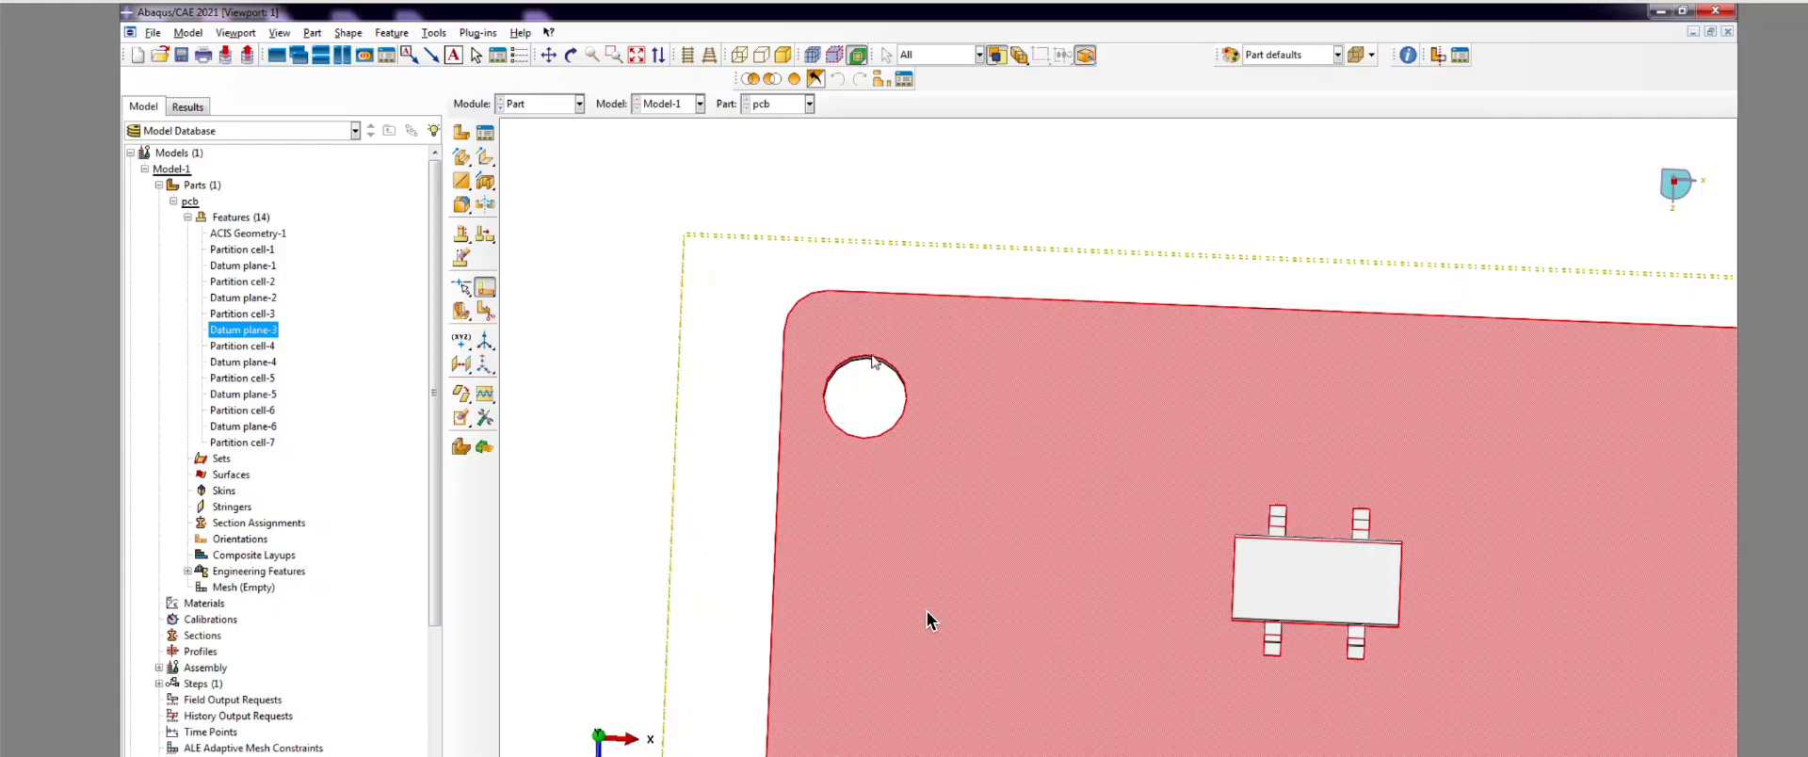
click(782, 381)
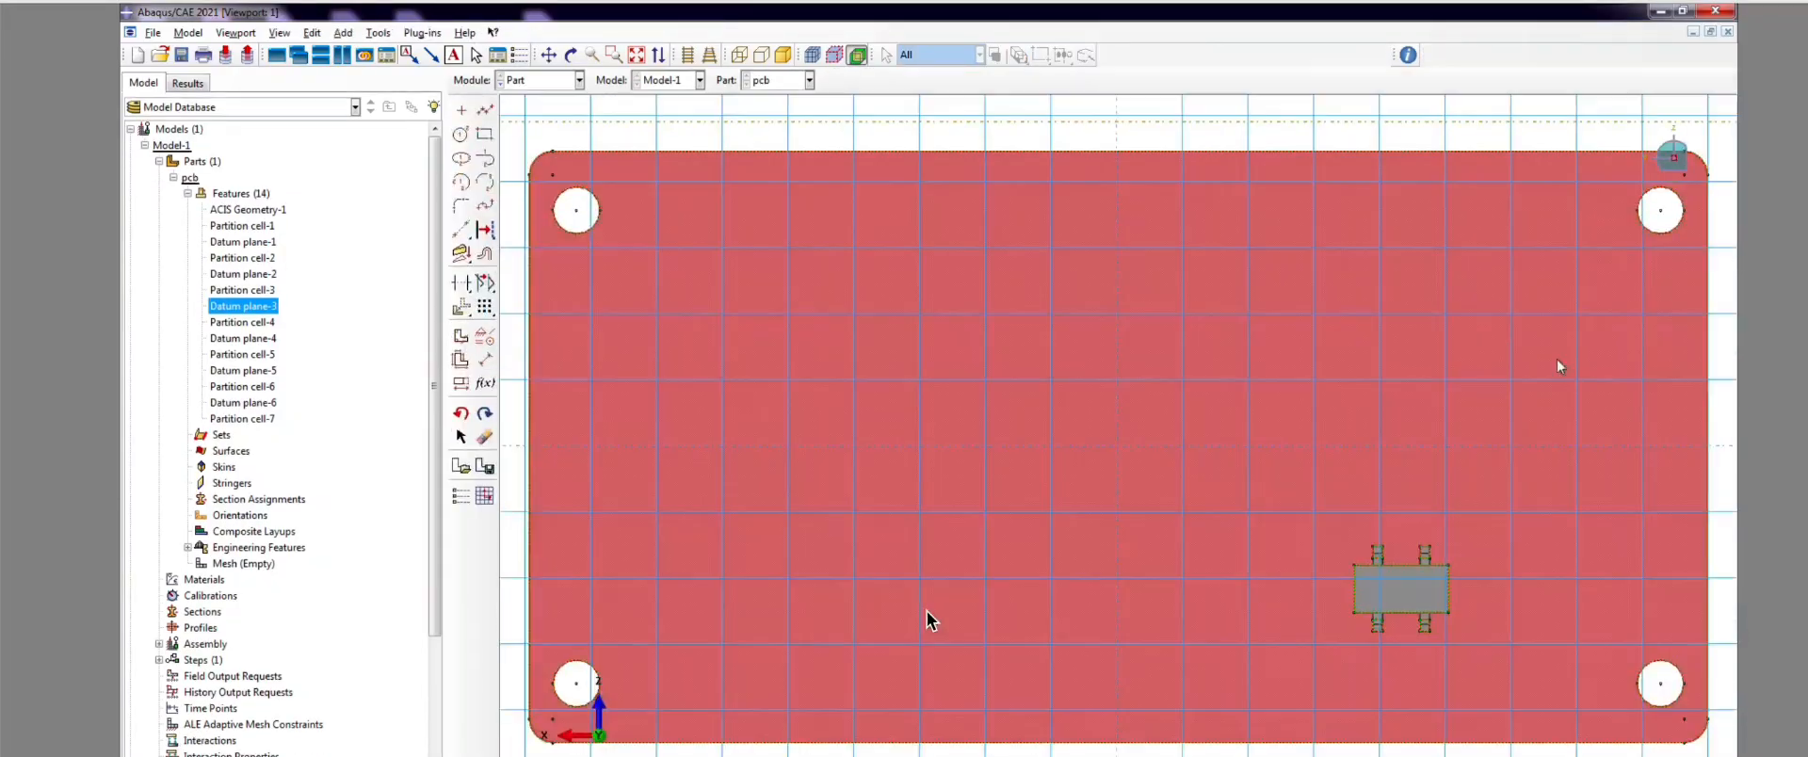
Step: Draw circles around the top-right and lower-right mounting holes
scroll(1202, 416, up, 2)
scroll(1592, 234, down, 4)
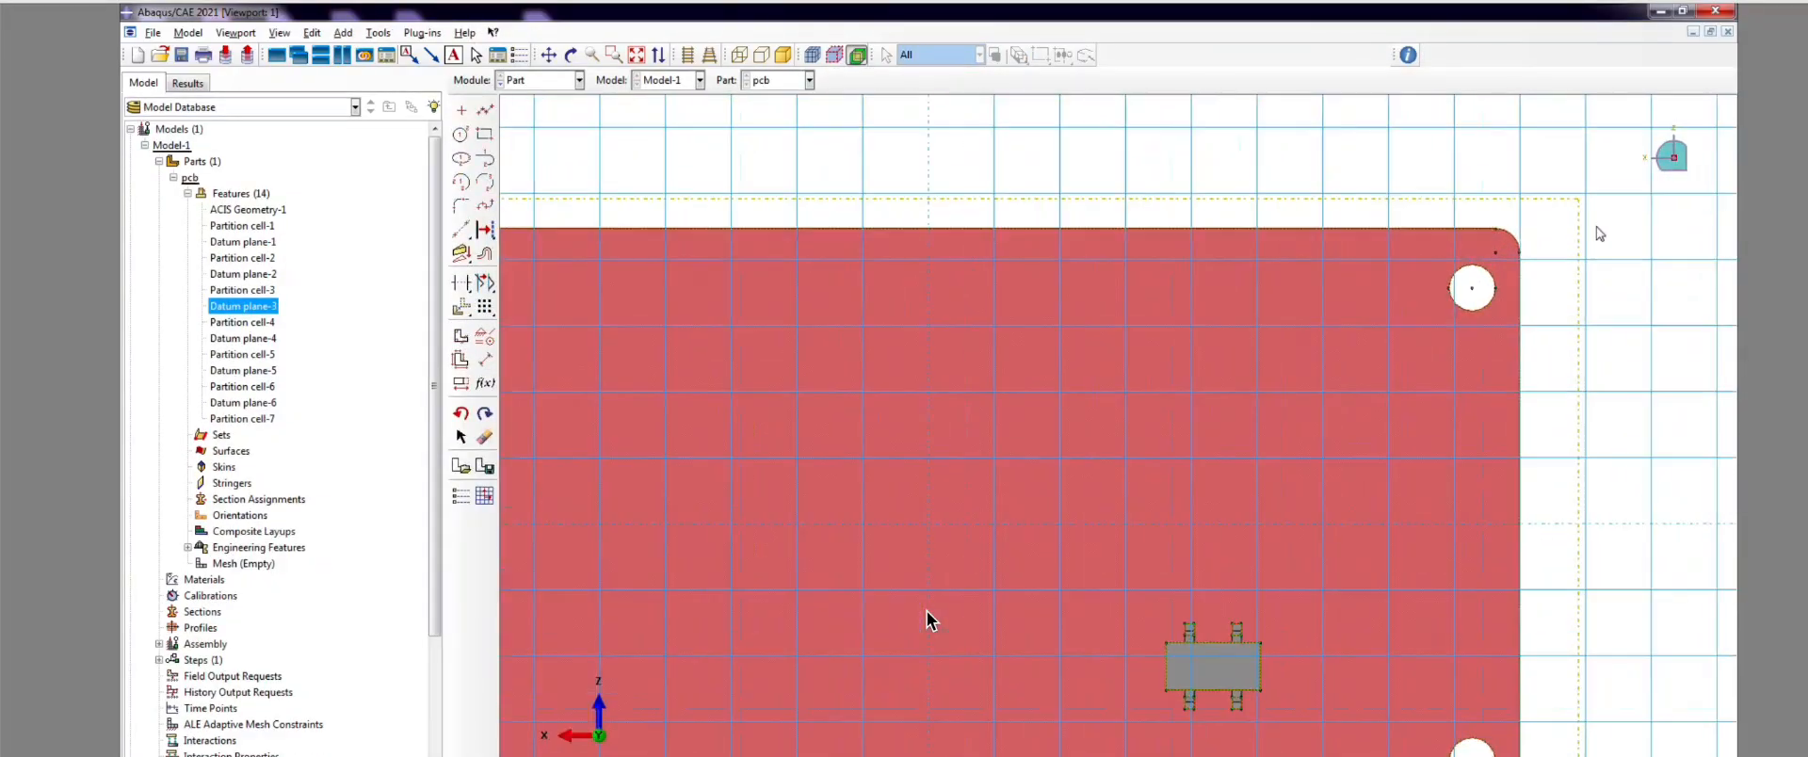
click(460, 135)
scroll(1412, 323, down, 2)
click(1397, 323)
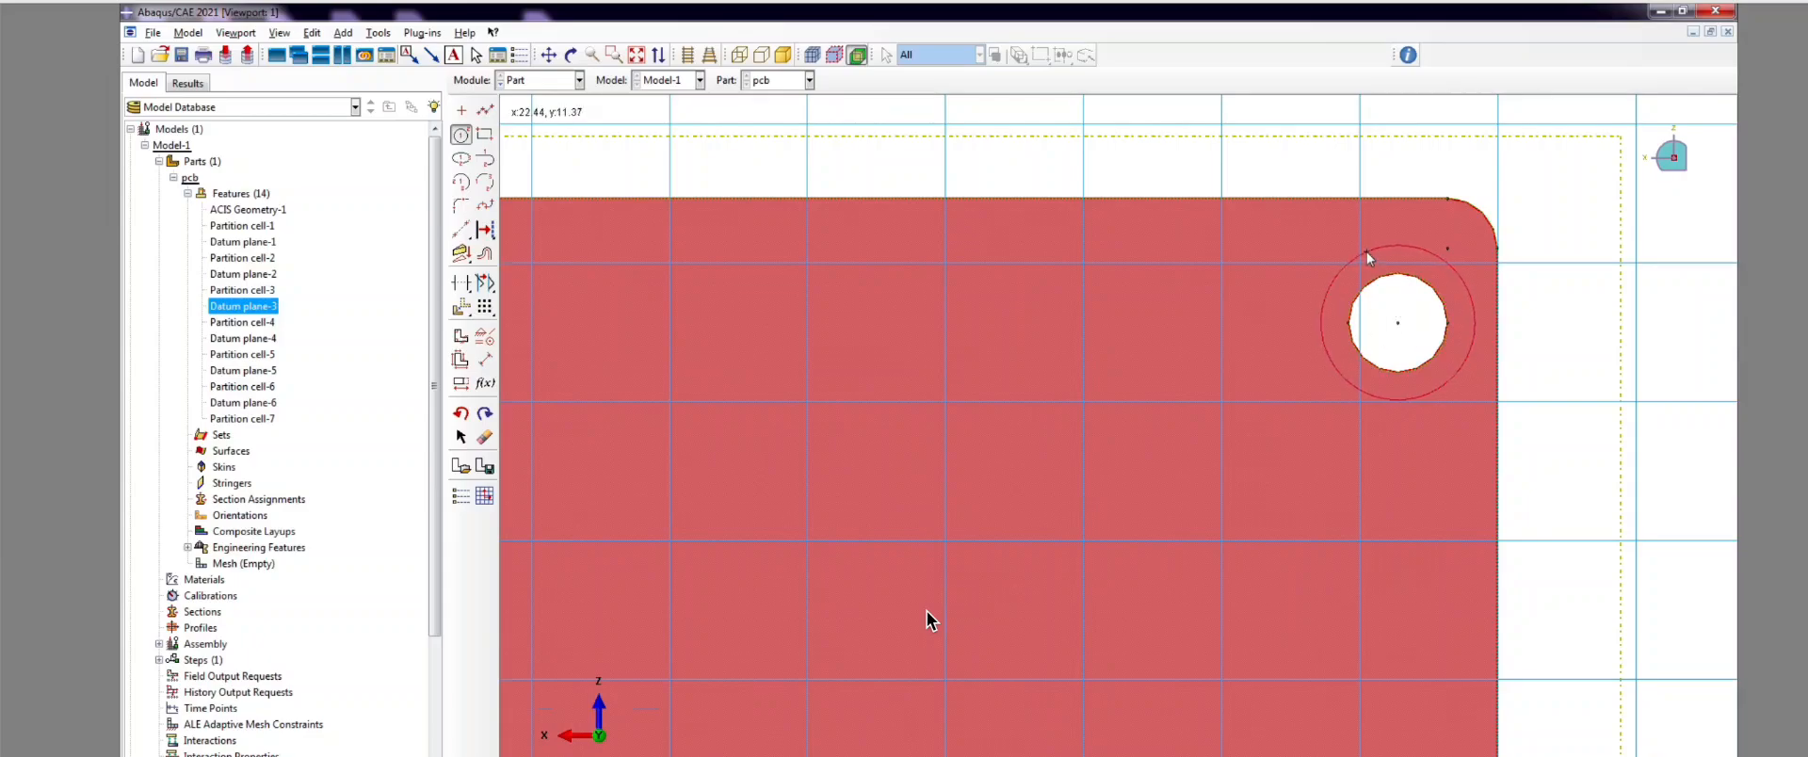
click(1367, 263)
scroll(1079, 285, up, 4)
scroll(1154, 614, down, 1)
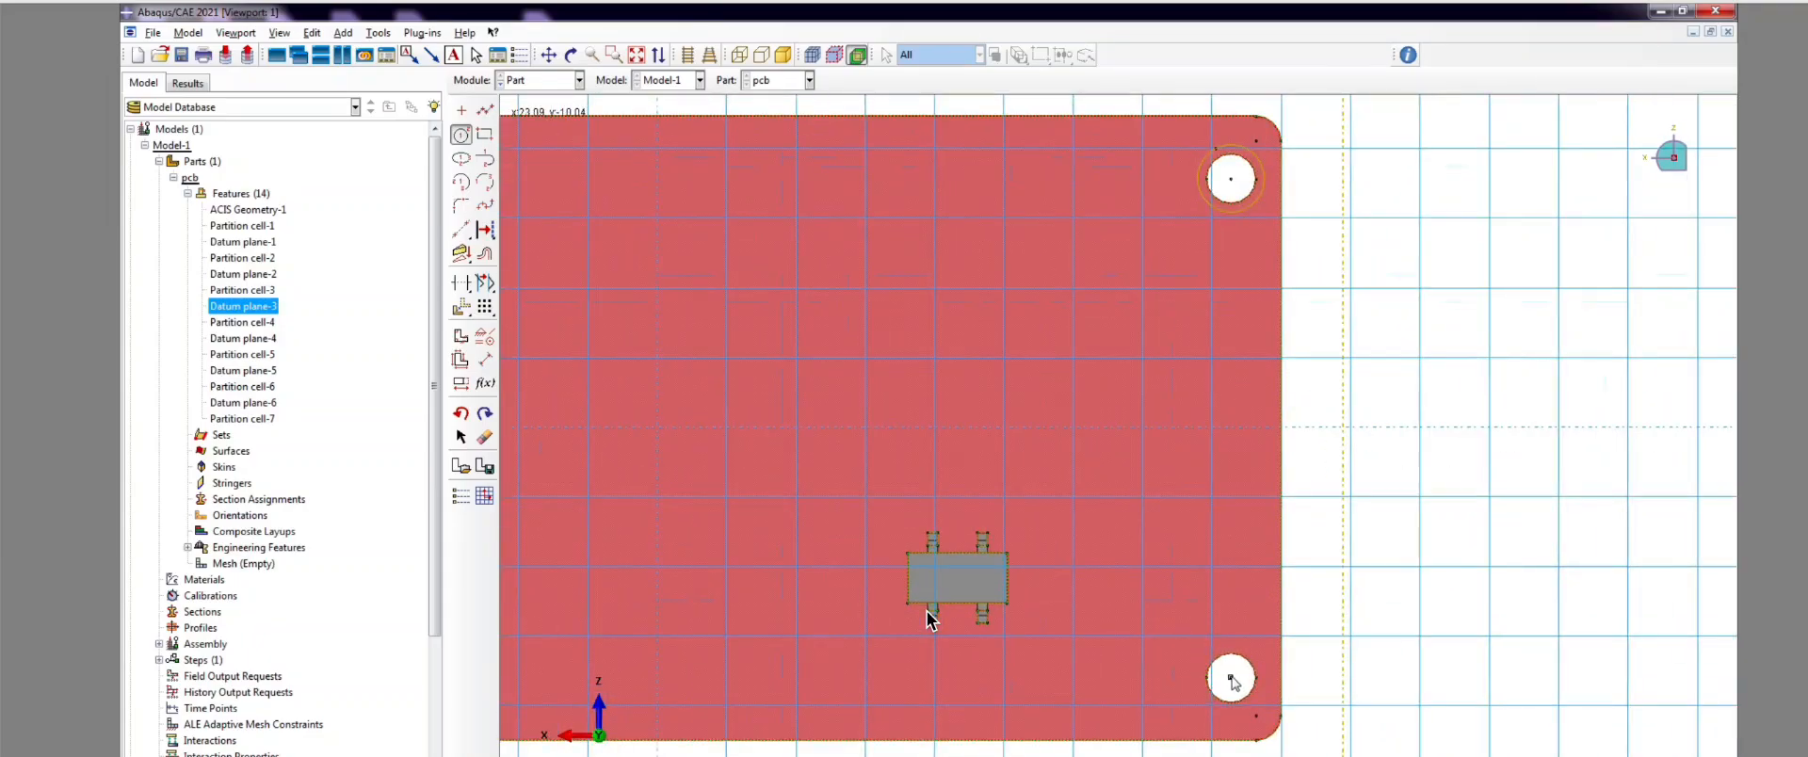
click(1231, 678)
scroll(1229, 674, down, 2)
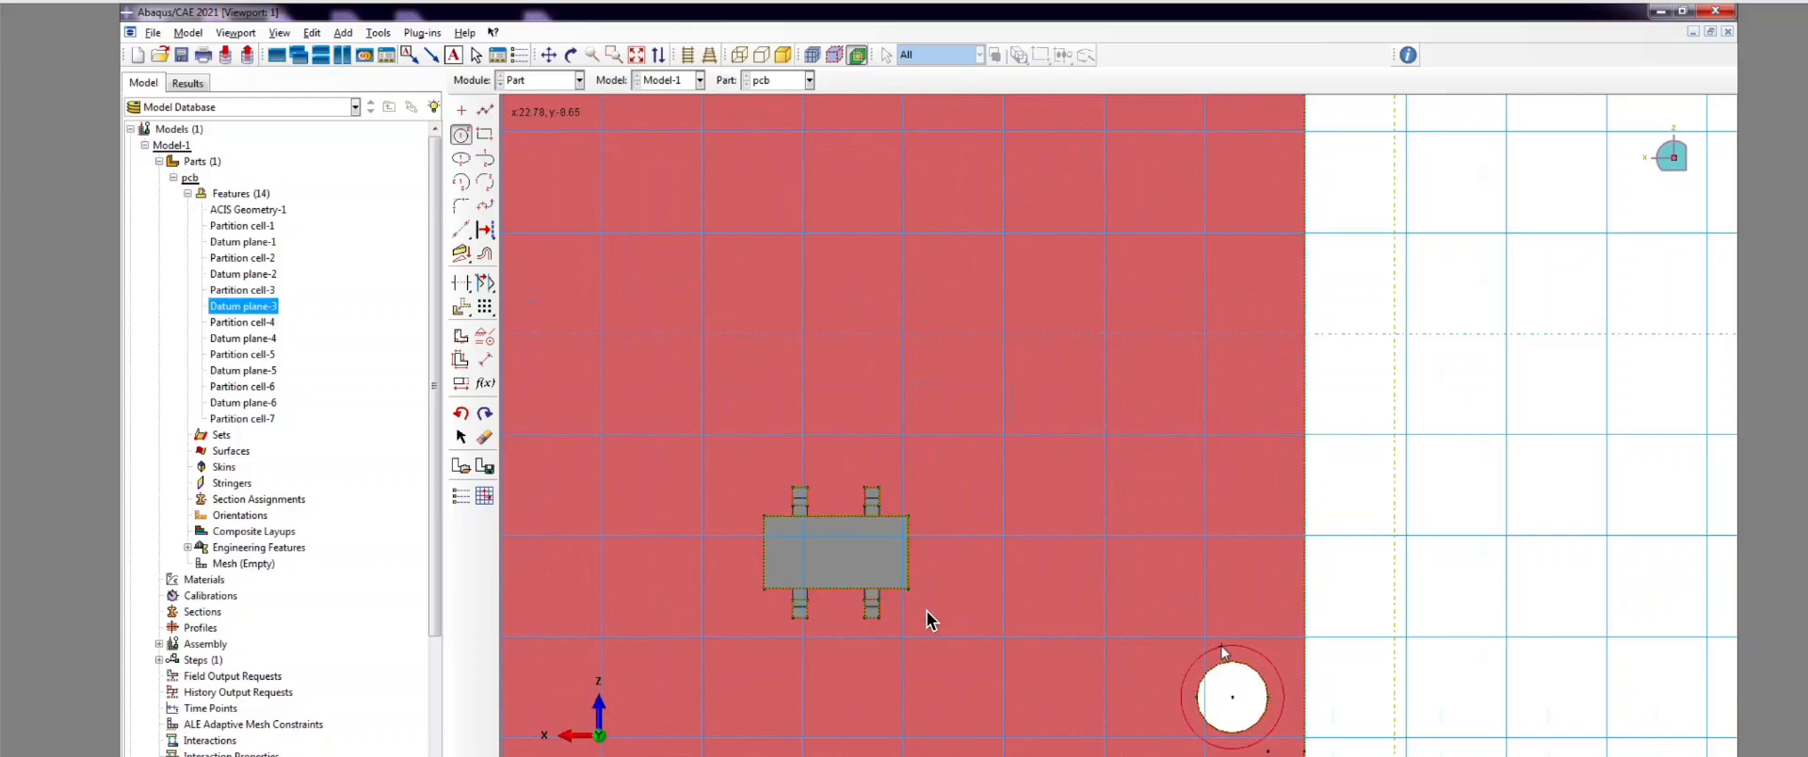
click(1222, 644)
scroll(1514, 556, up, 4)
scroll(871, 612, down, 2)
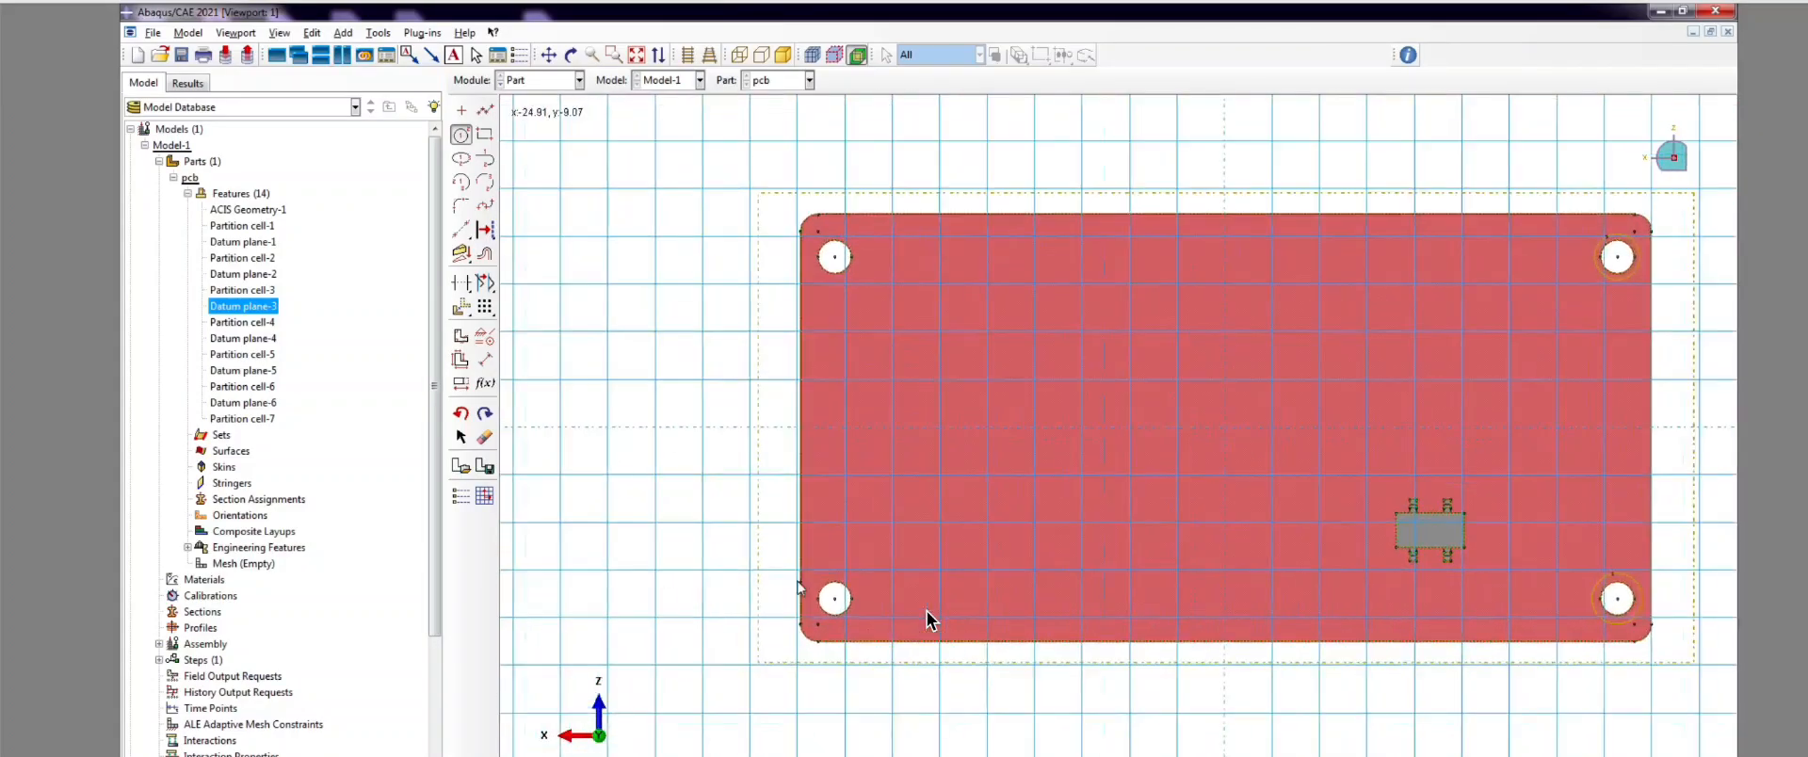
scroll(836, 665, down, 2)
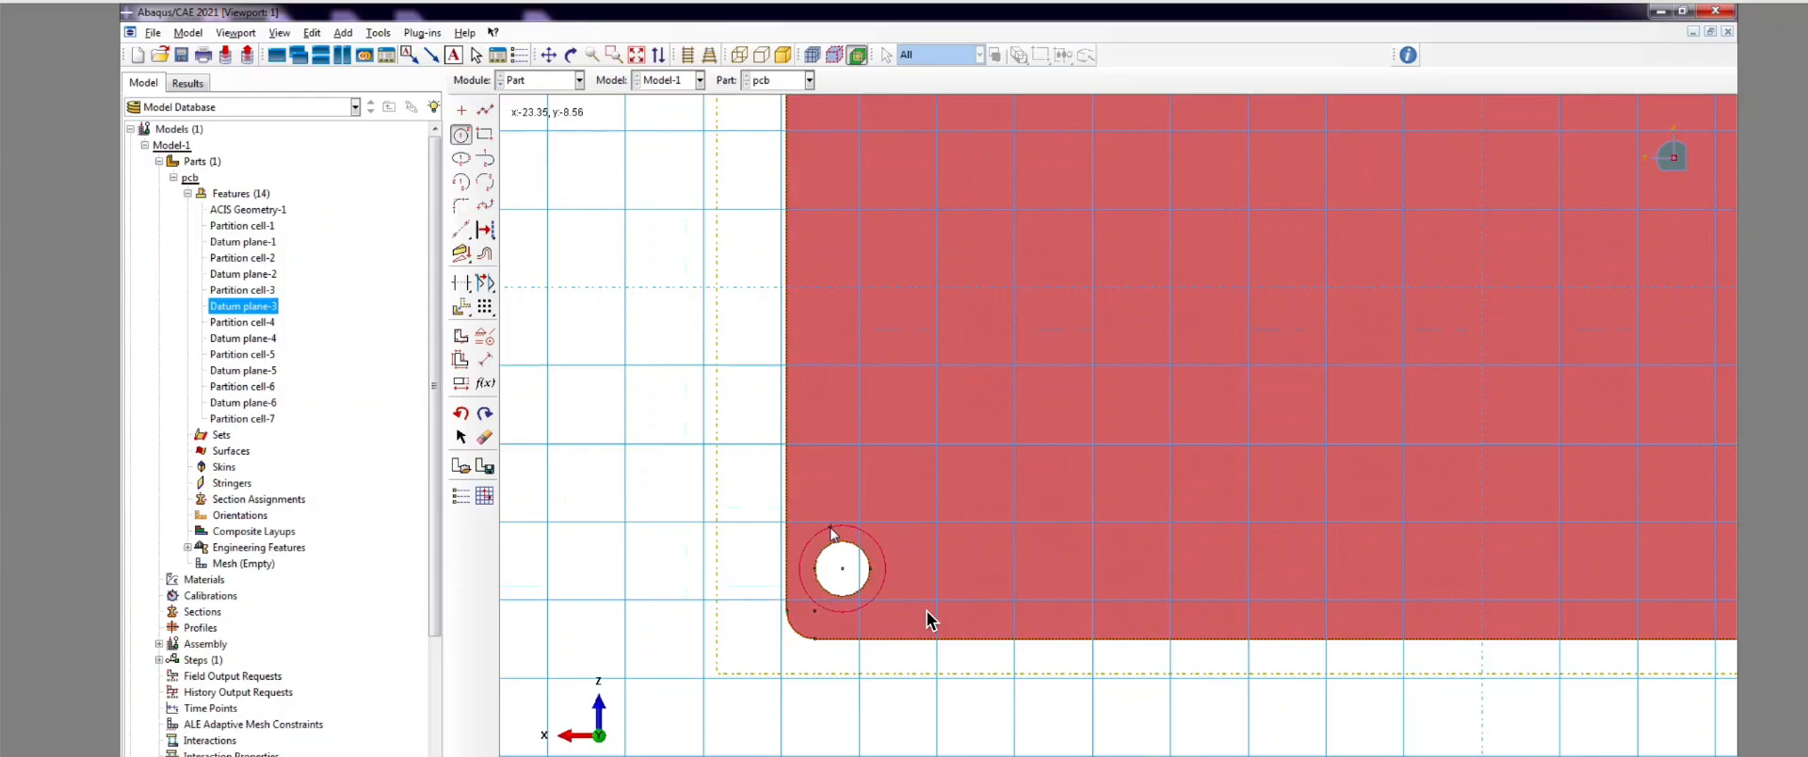
scroll(929, 620, up, 2)
scroll(929, 620, down, 2)
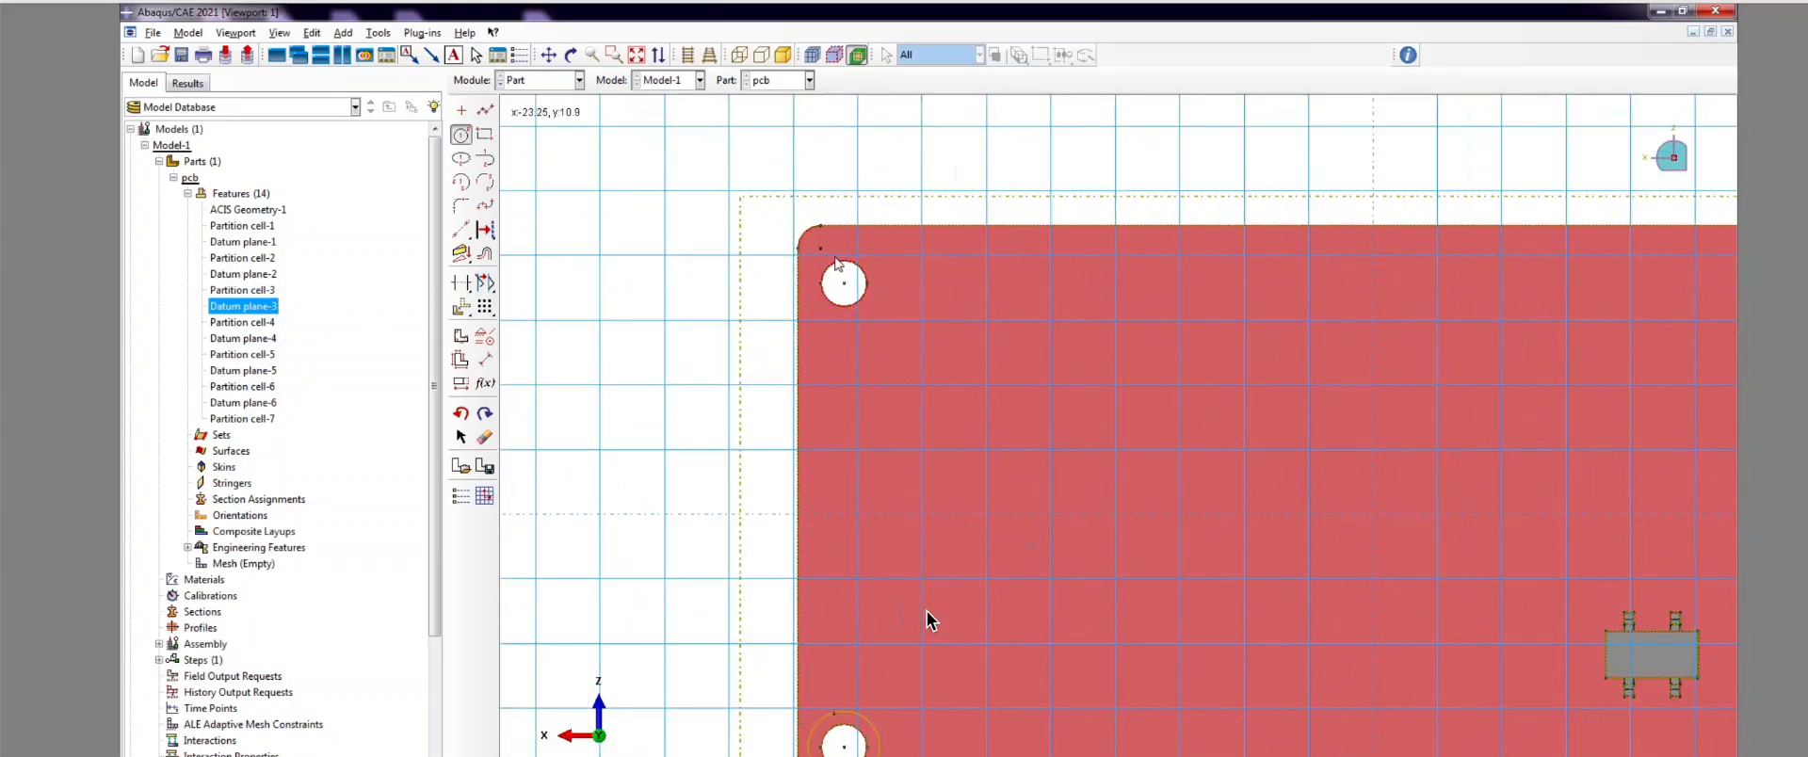
scroll(834, 249, down, 1)
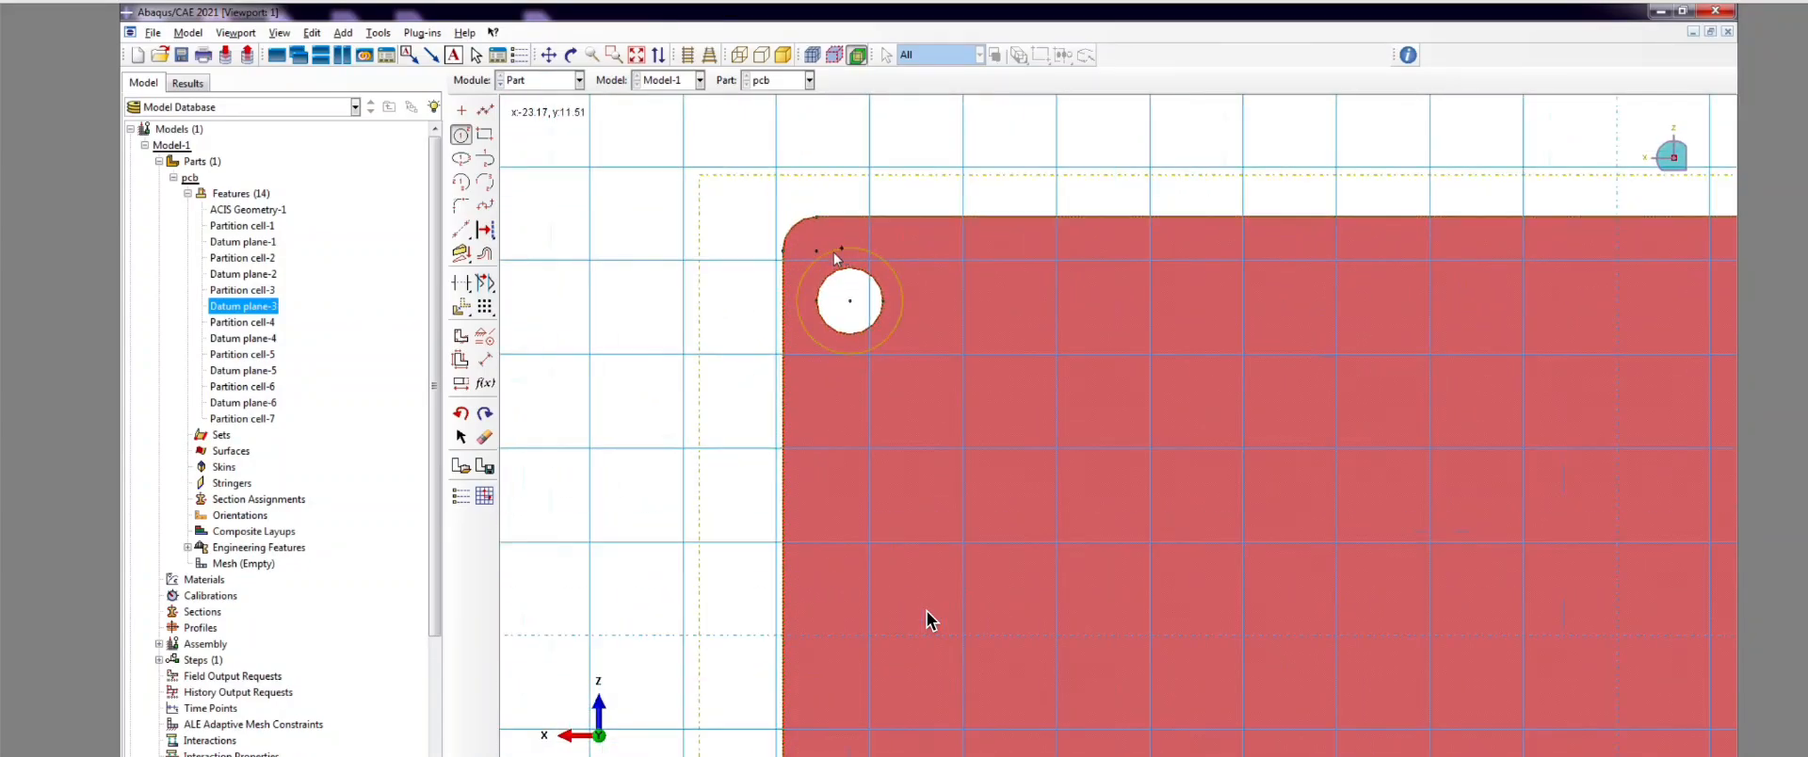
Step: Dimension the top-left and top-right circles to radius 1.5
click(485, 359)
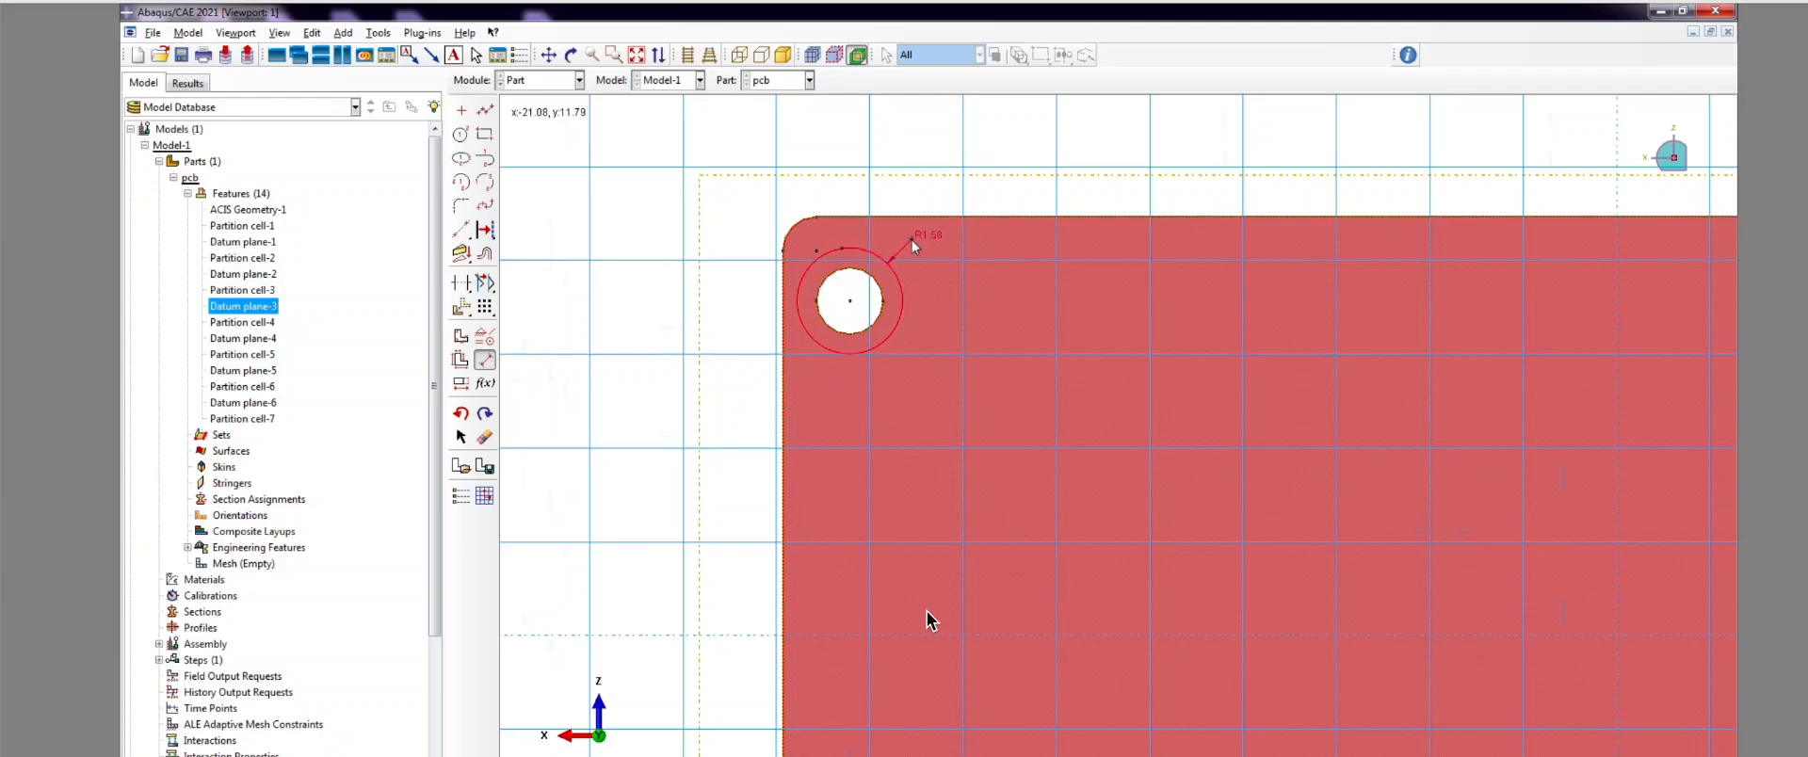
key(Return)
scroll(664, 380, up, 5)
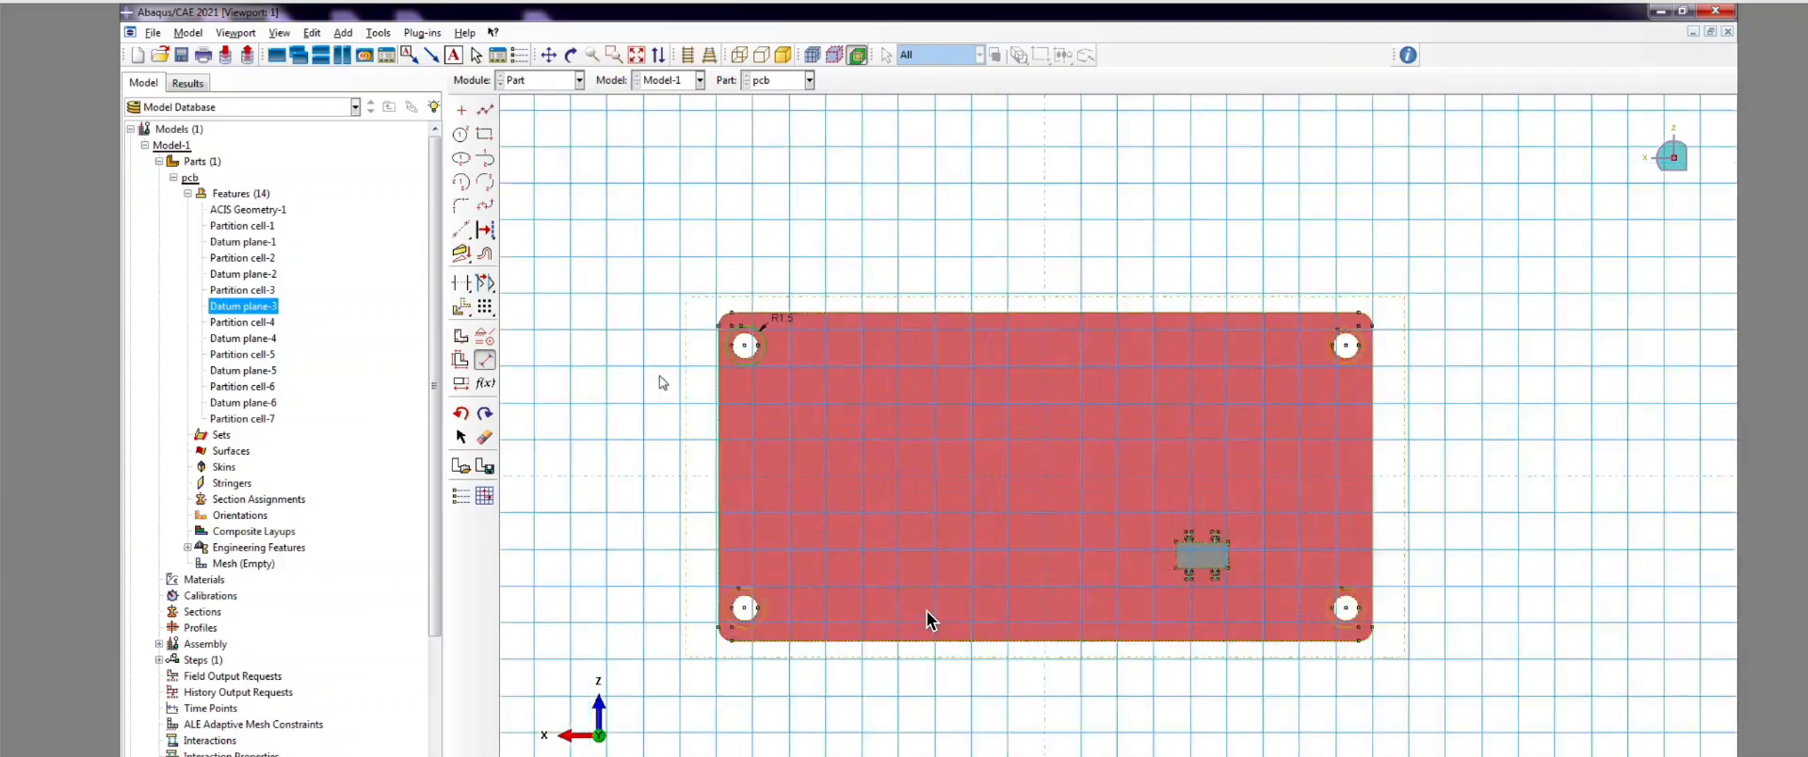
scroll(1381, 350, down, 5)
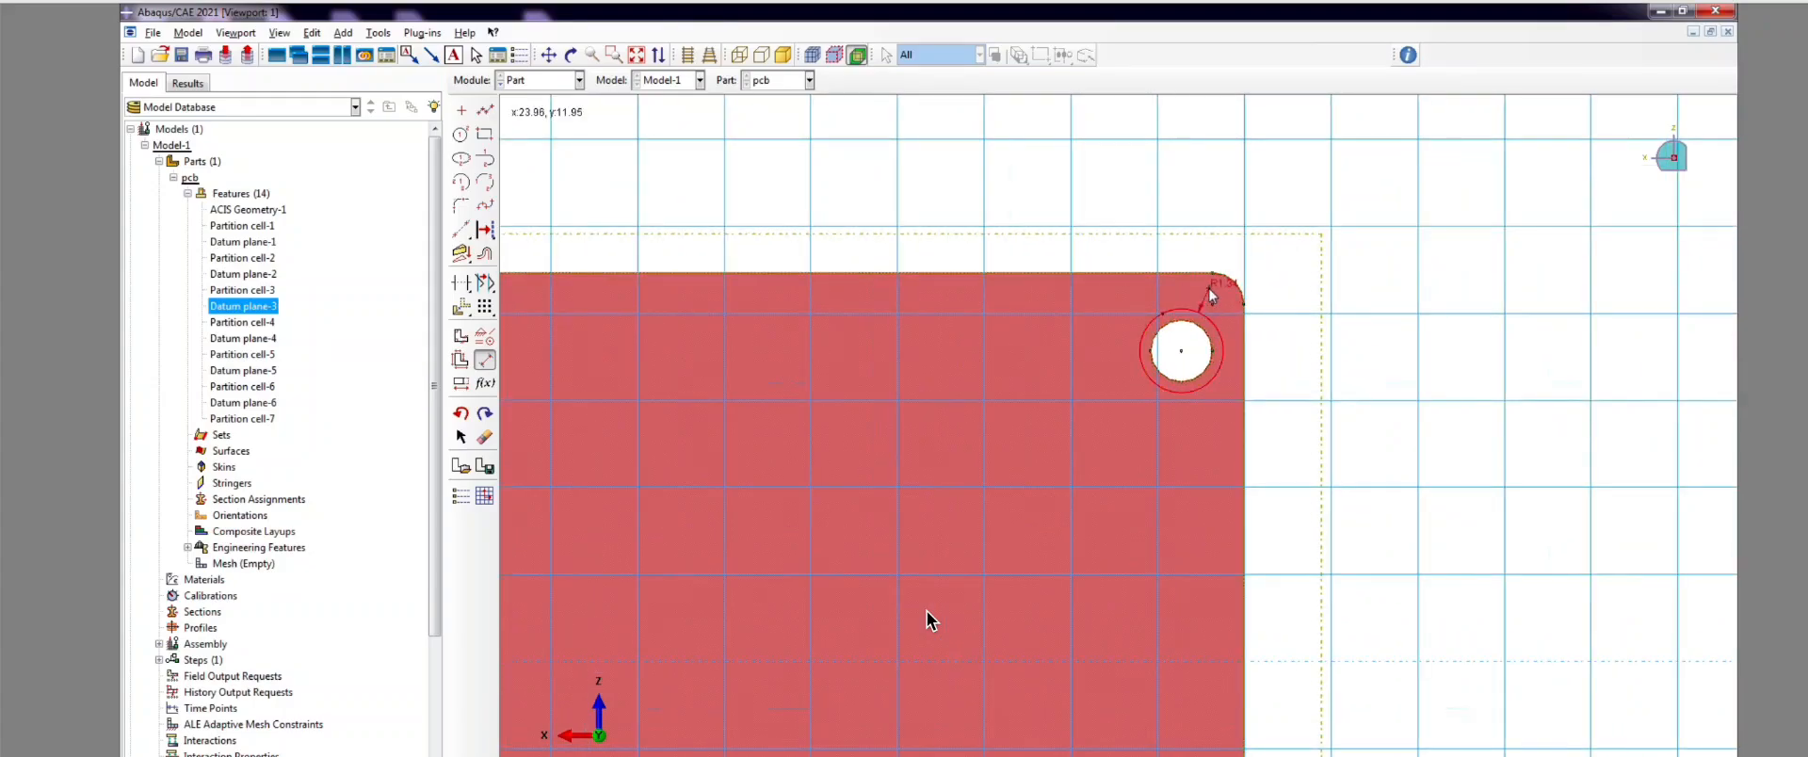
key(Return)
scroll(1277, 263, up, 4)
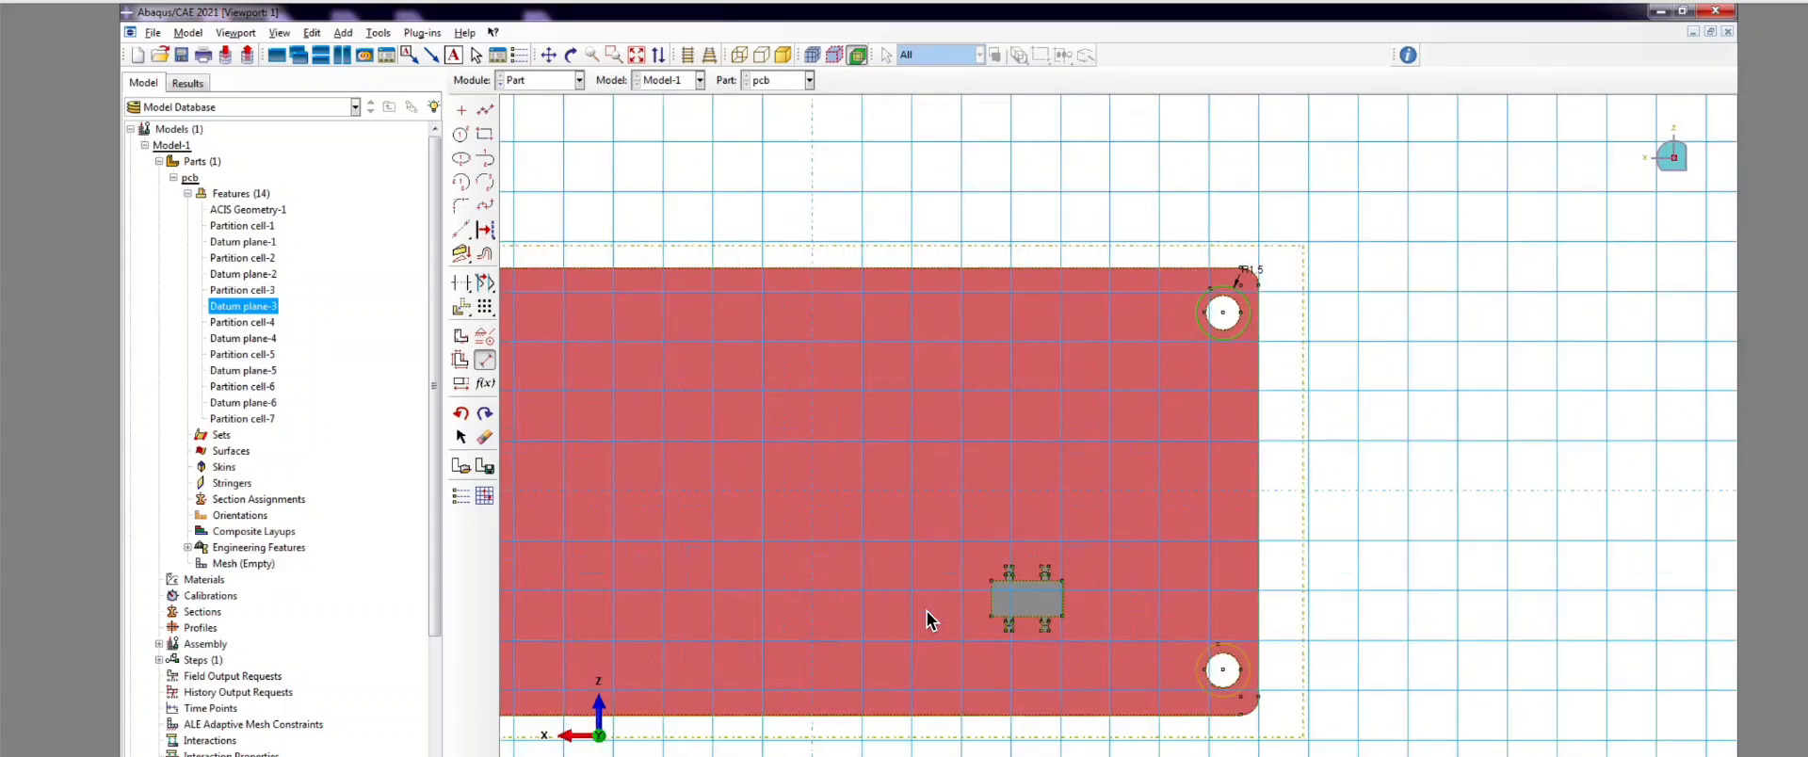
scroll(1289, 593, down, 3)
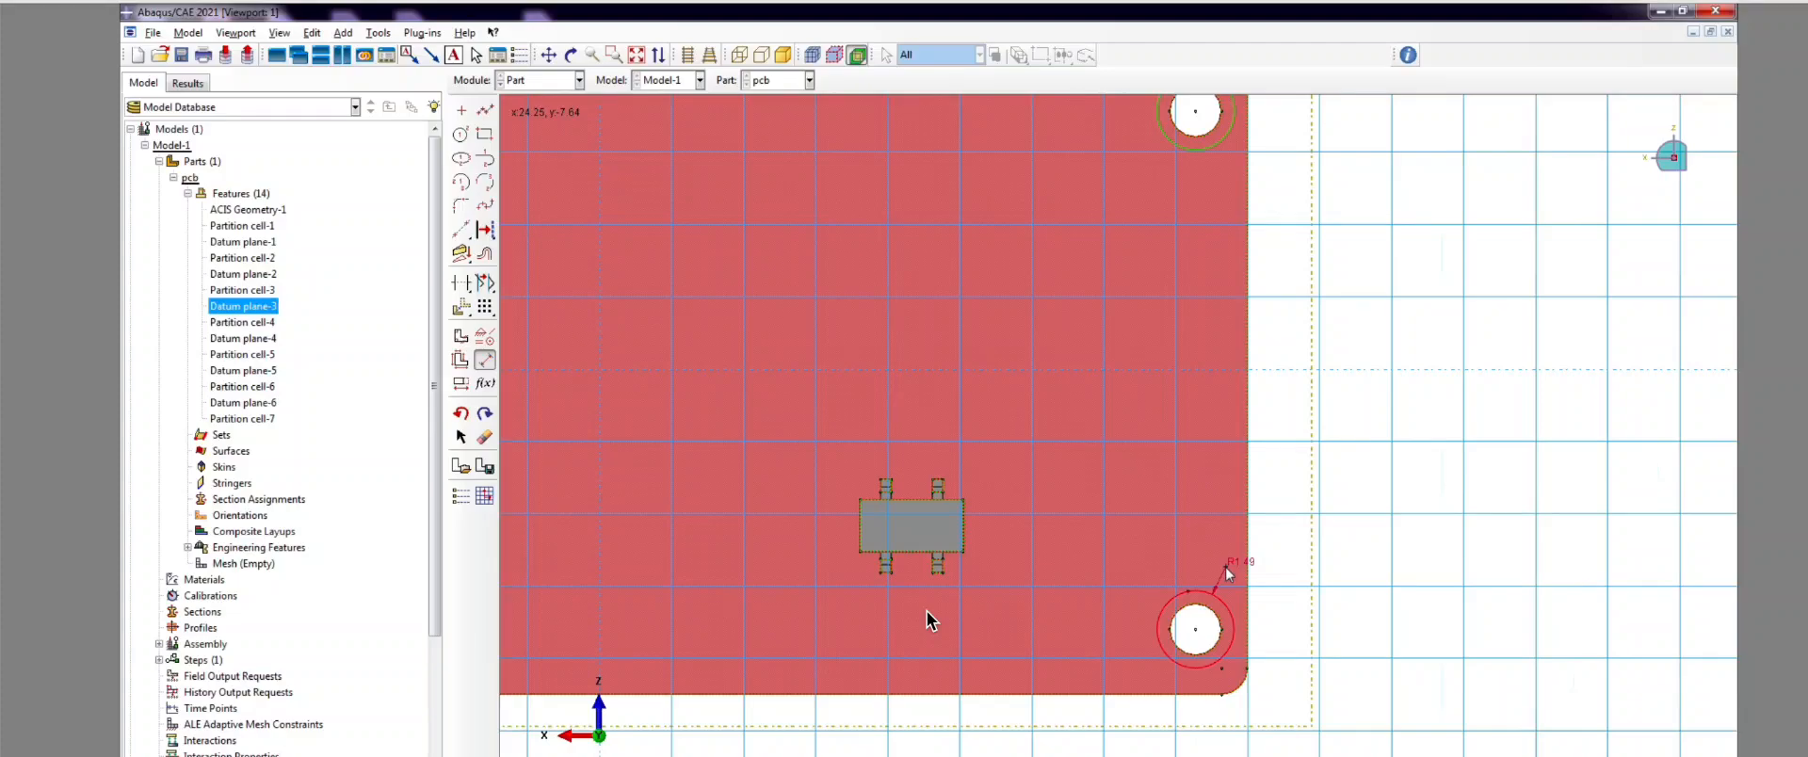
scroll(1267, 551, up, 3)
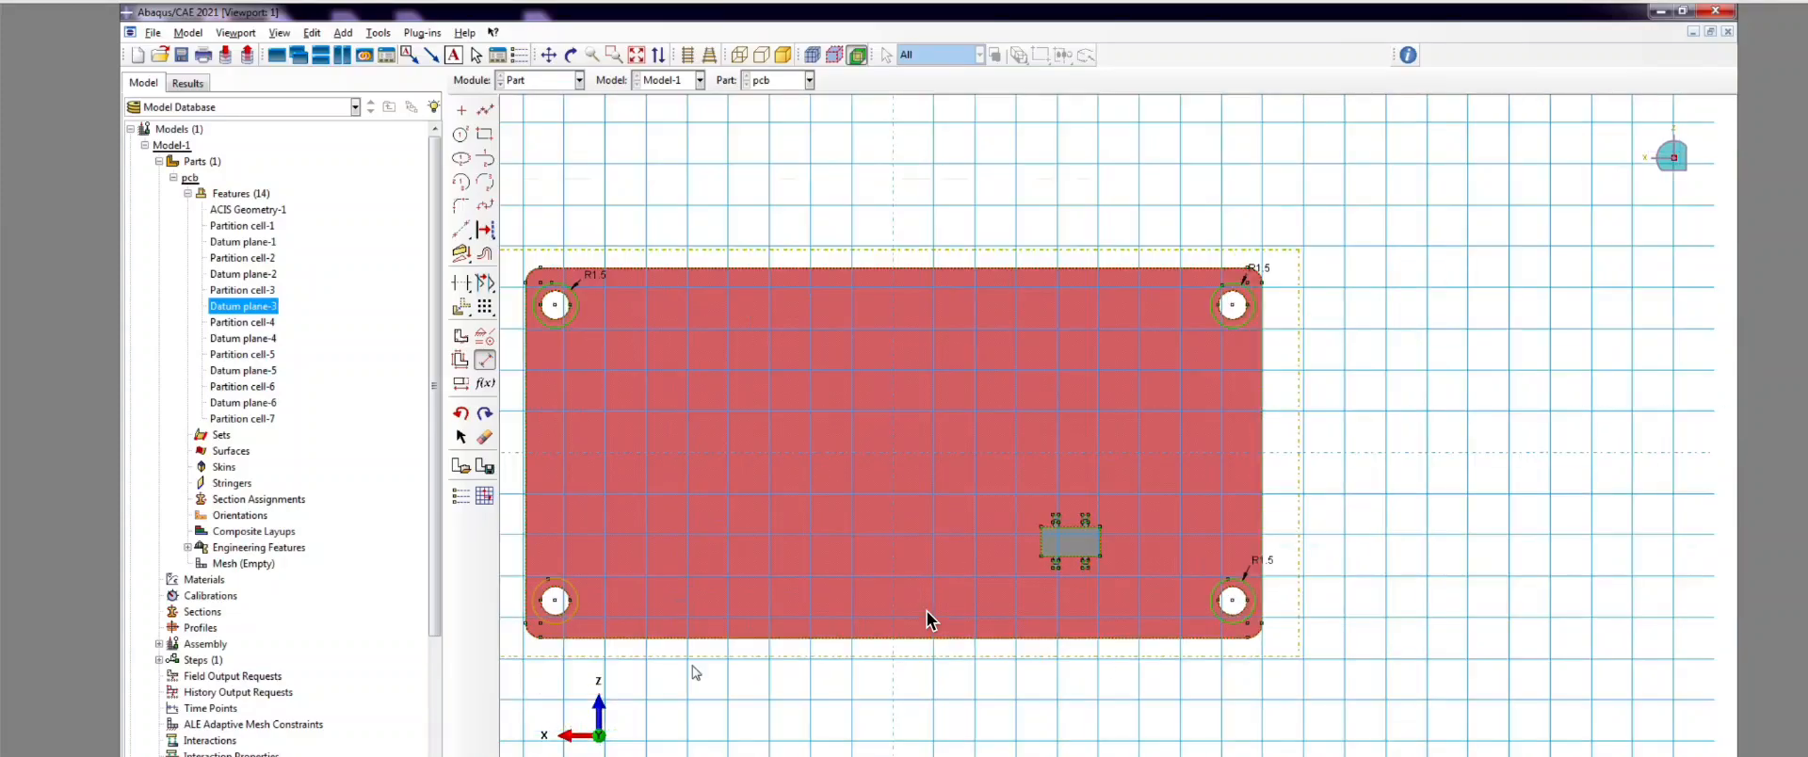
scroll(513, 638, down, 2)
scroll(560, 607, down, 2)
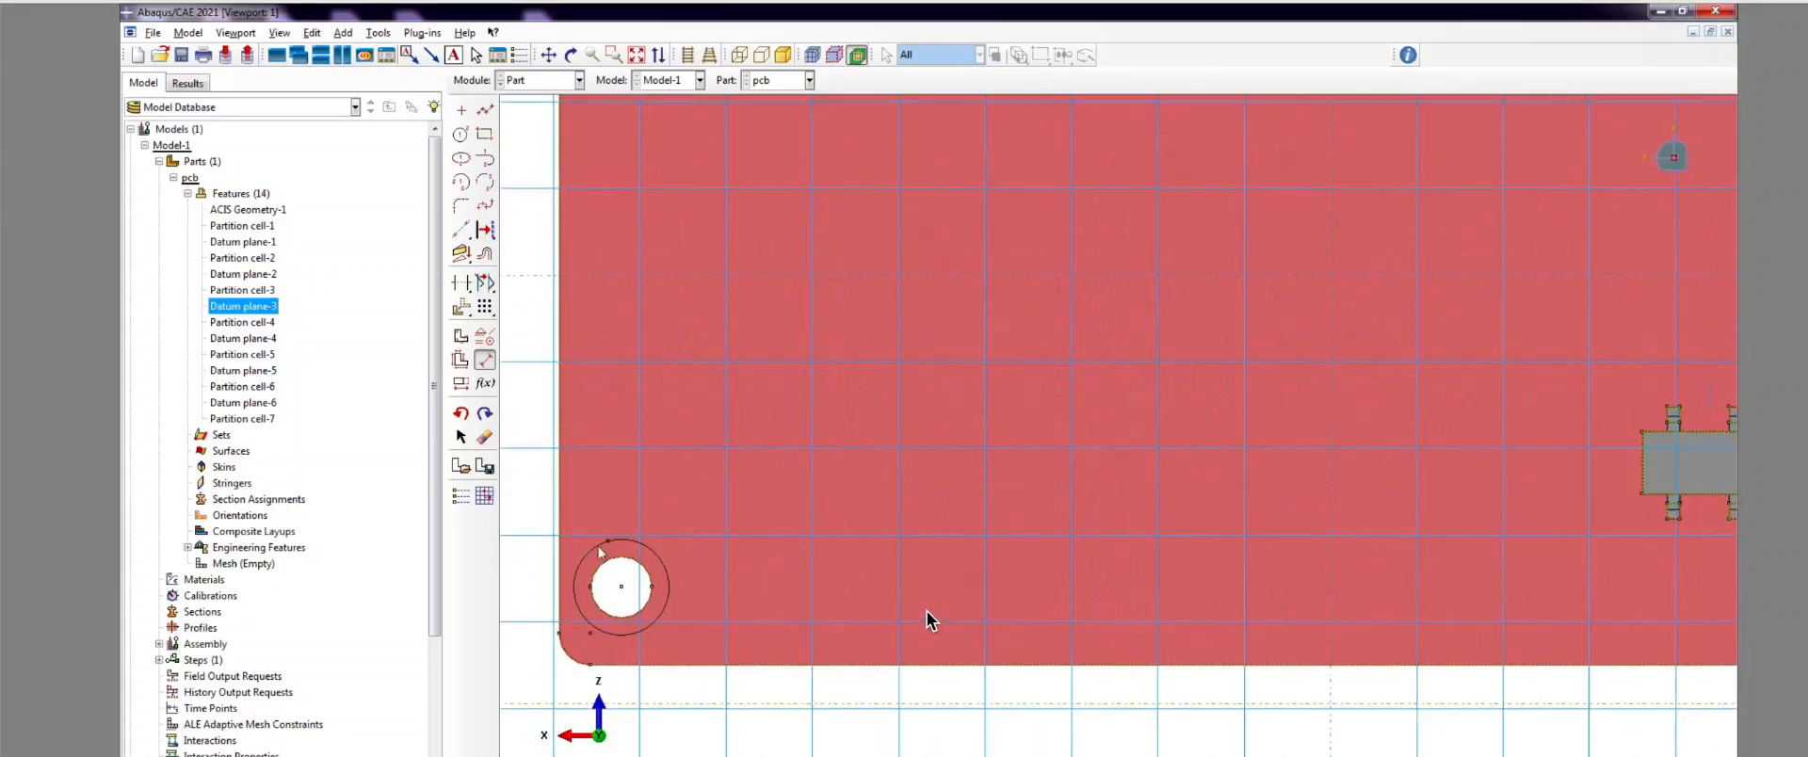
Step: Set the lower-left circle's radius to 1.5 and finish the sketch as Partition face-1
click(652, 548)
click(678, 515)
text(1.5)
key(Return)
scroll(847, 594, up, 1)
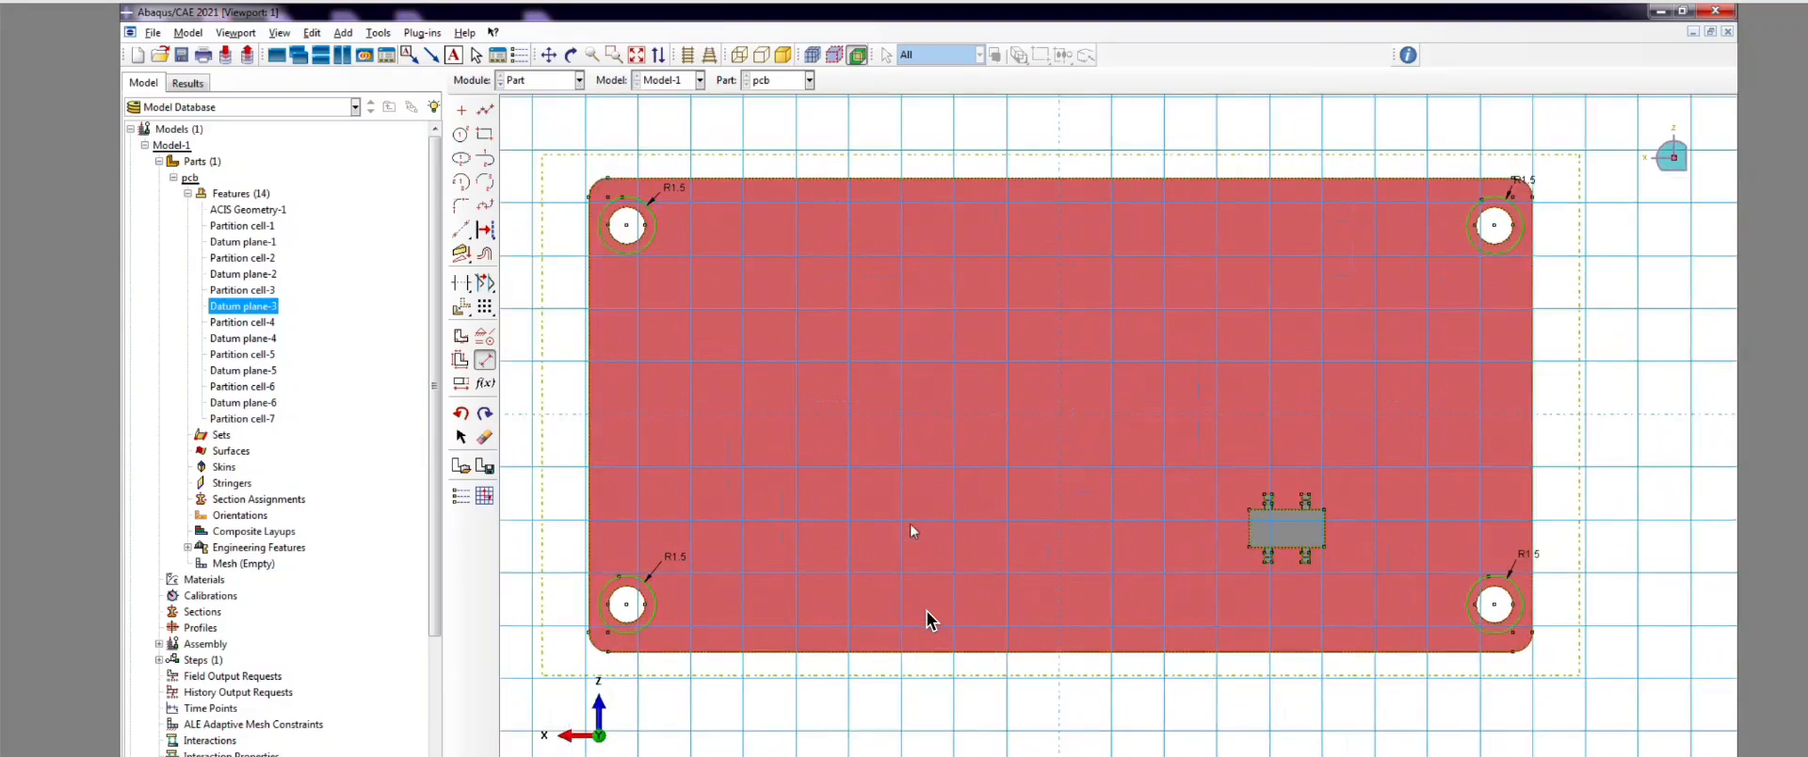
key(Escape)
scroll(970, 538, up, 1)
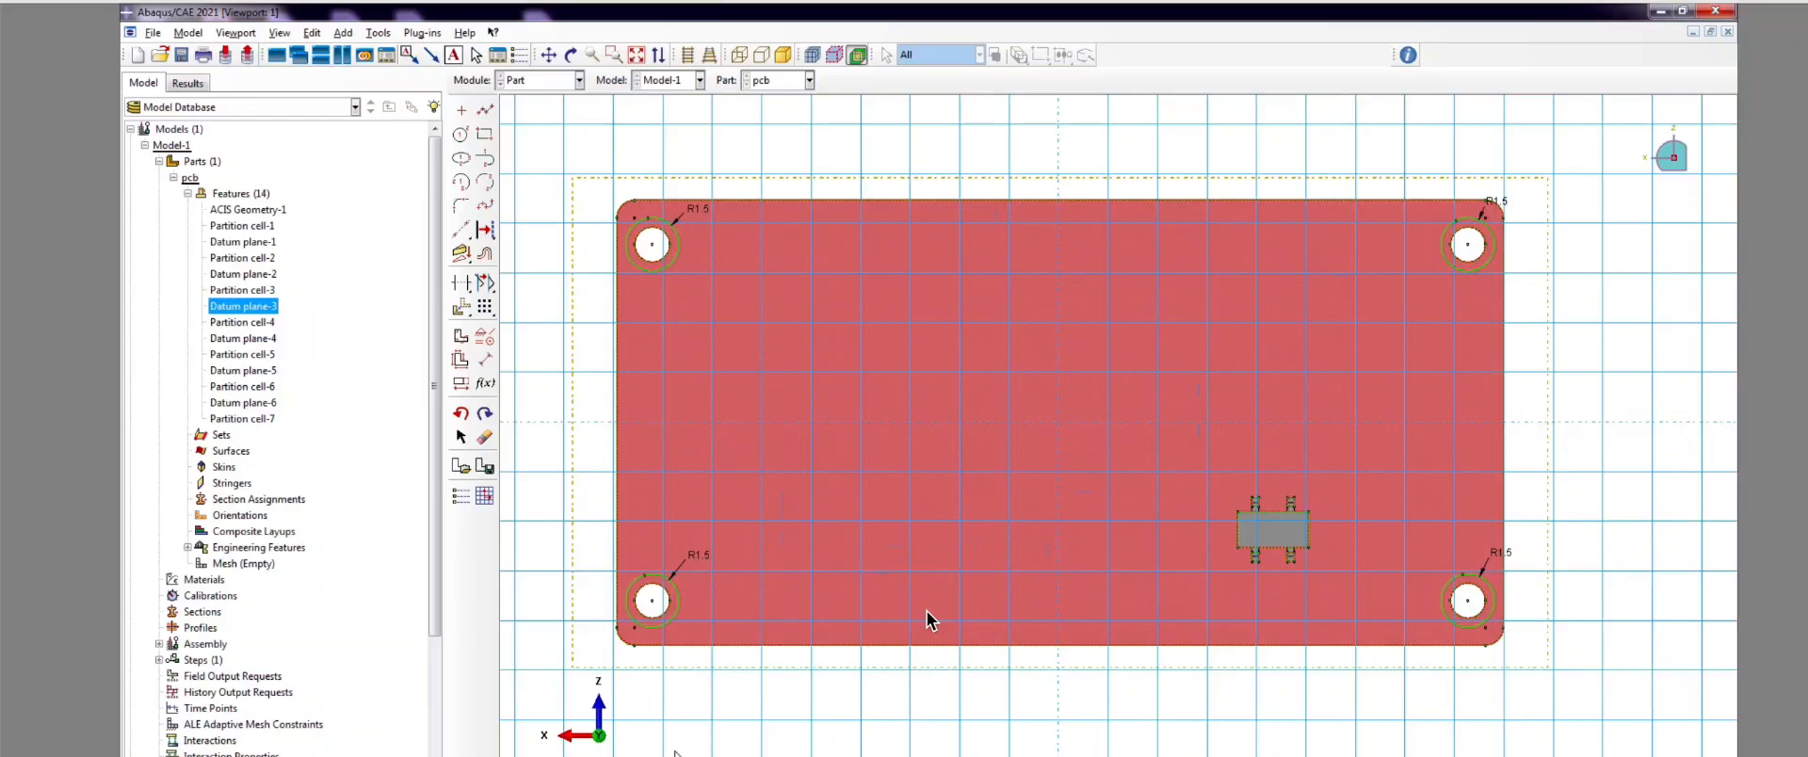
middle_click(928, 618)
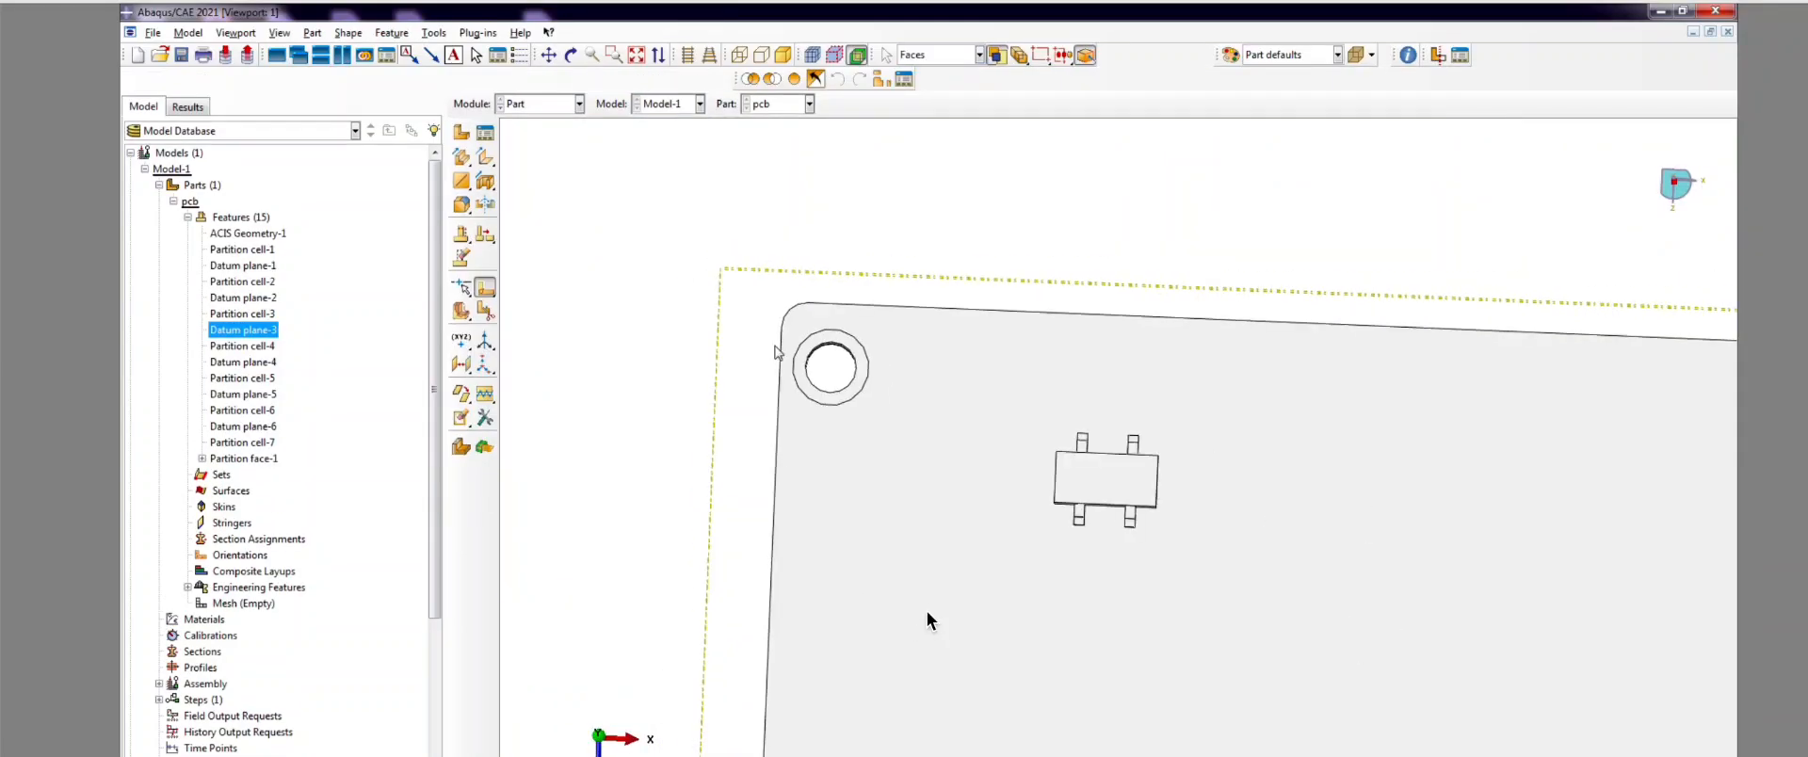
Step: Rotate the board into a tilted 3-D view
click(571, 55)
drag(1118, 576, 1160, 393)
scroll(770, 490, down, 3)
drag(770, 489, 754, 387)
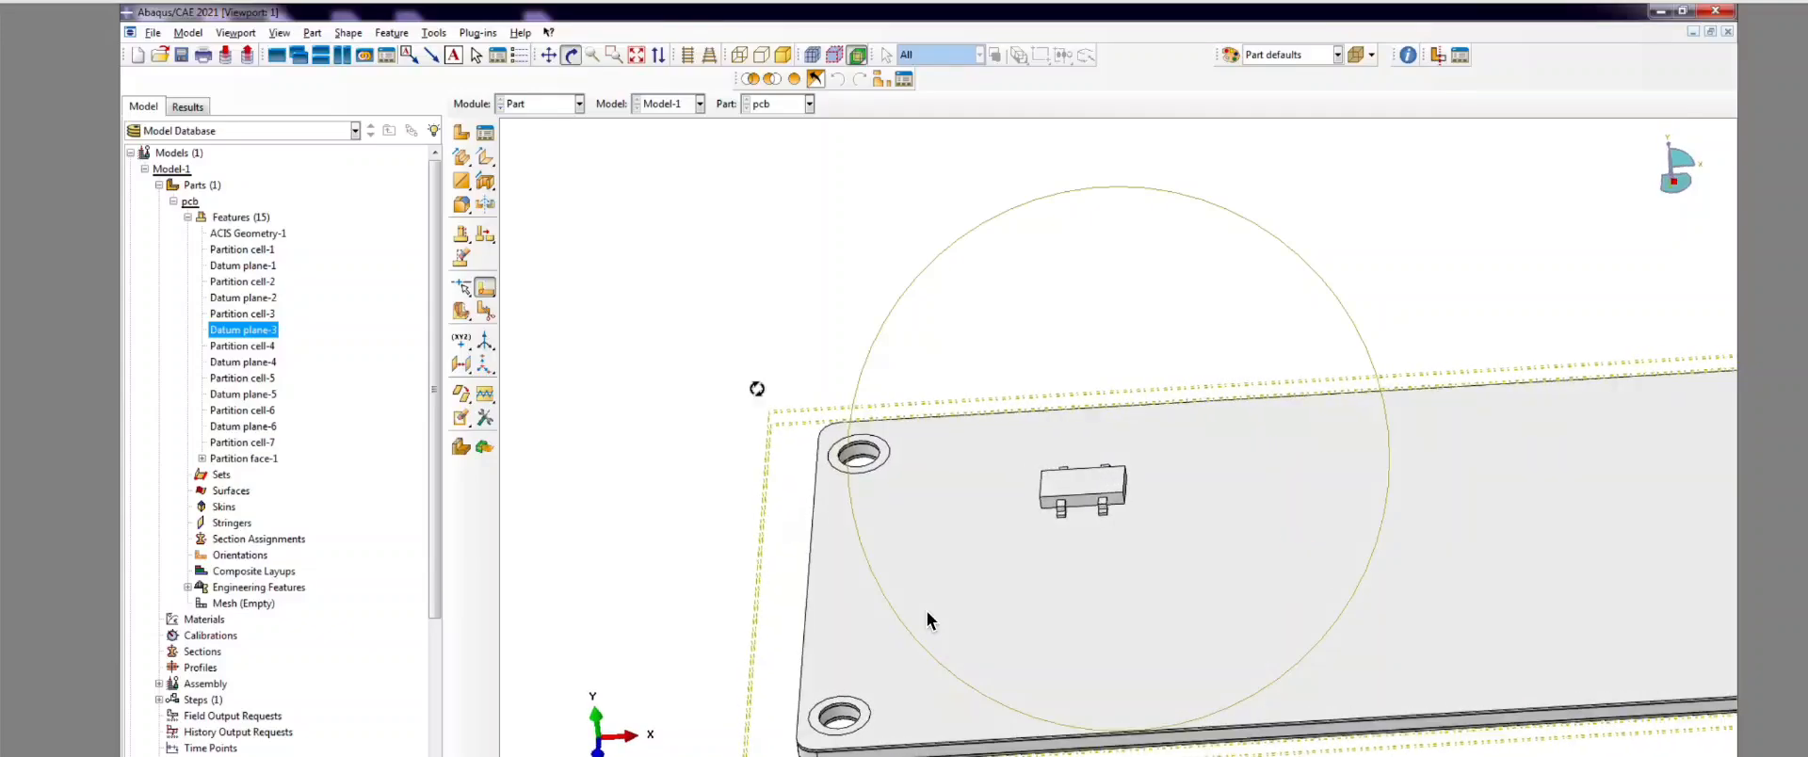
key(Escape)
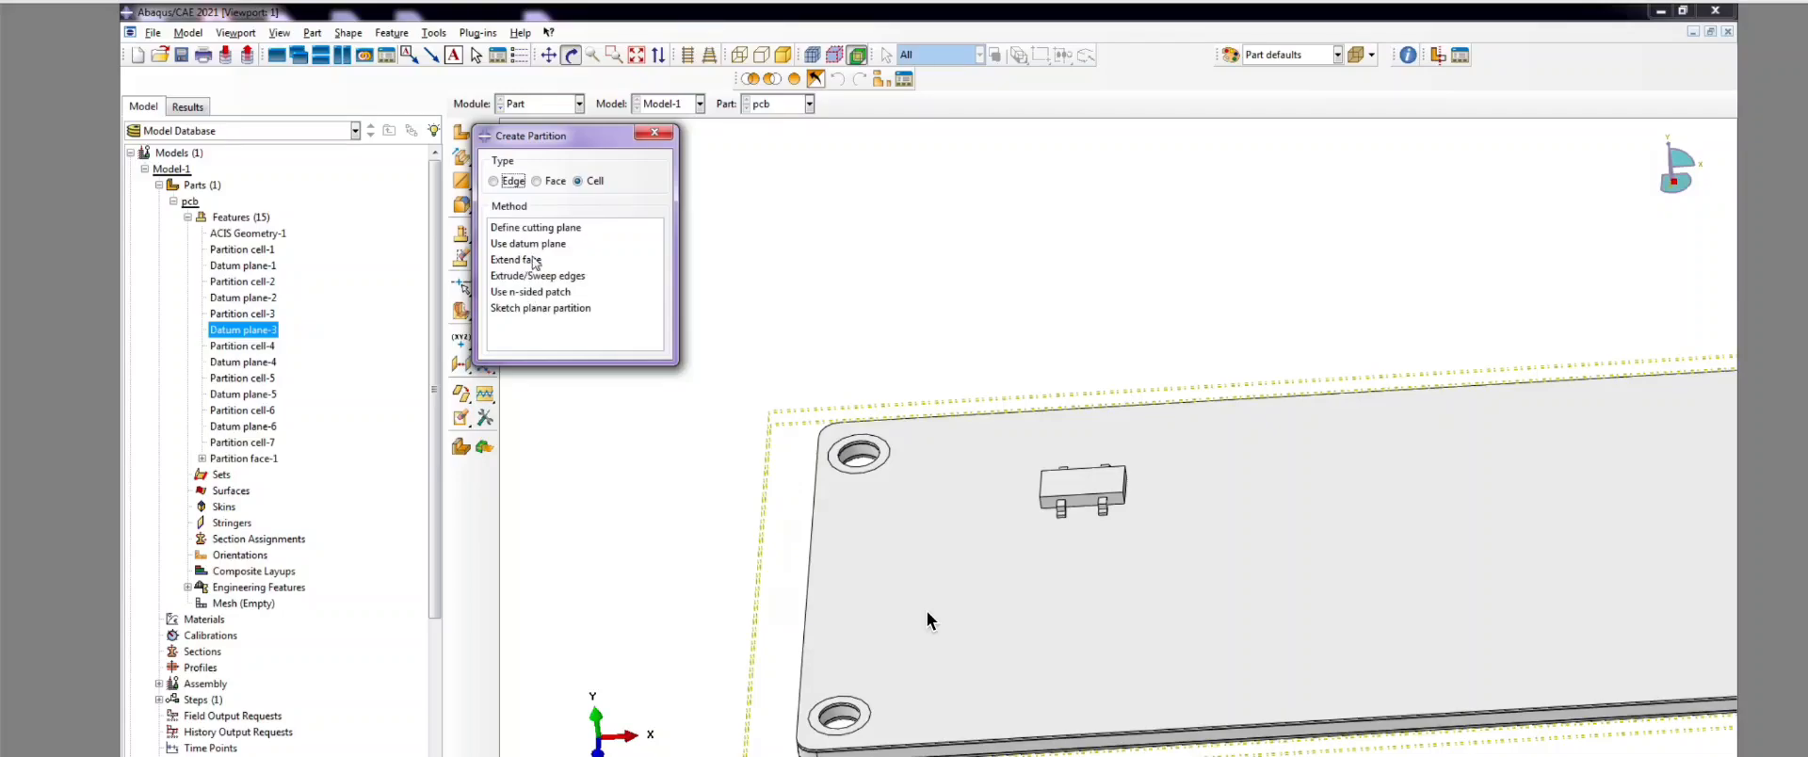
Step: Choose Extrude/Sweep edges and pick the circular edge around the corner hole
click(563, 276)
scroll(969, 323, down, 3)
scroll(829, 433, up, 3)
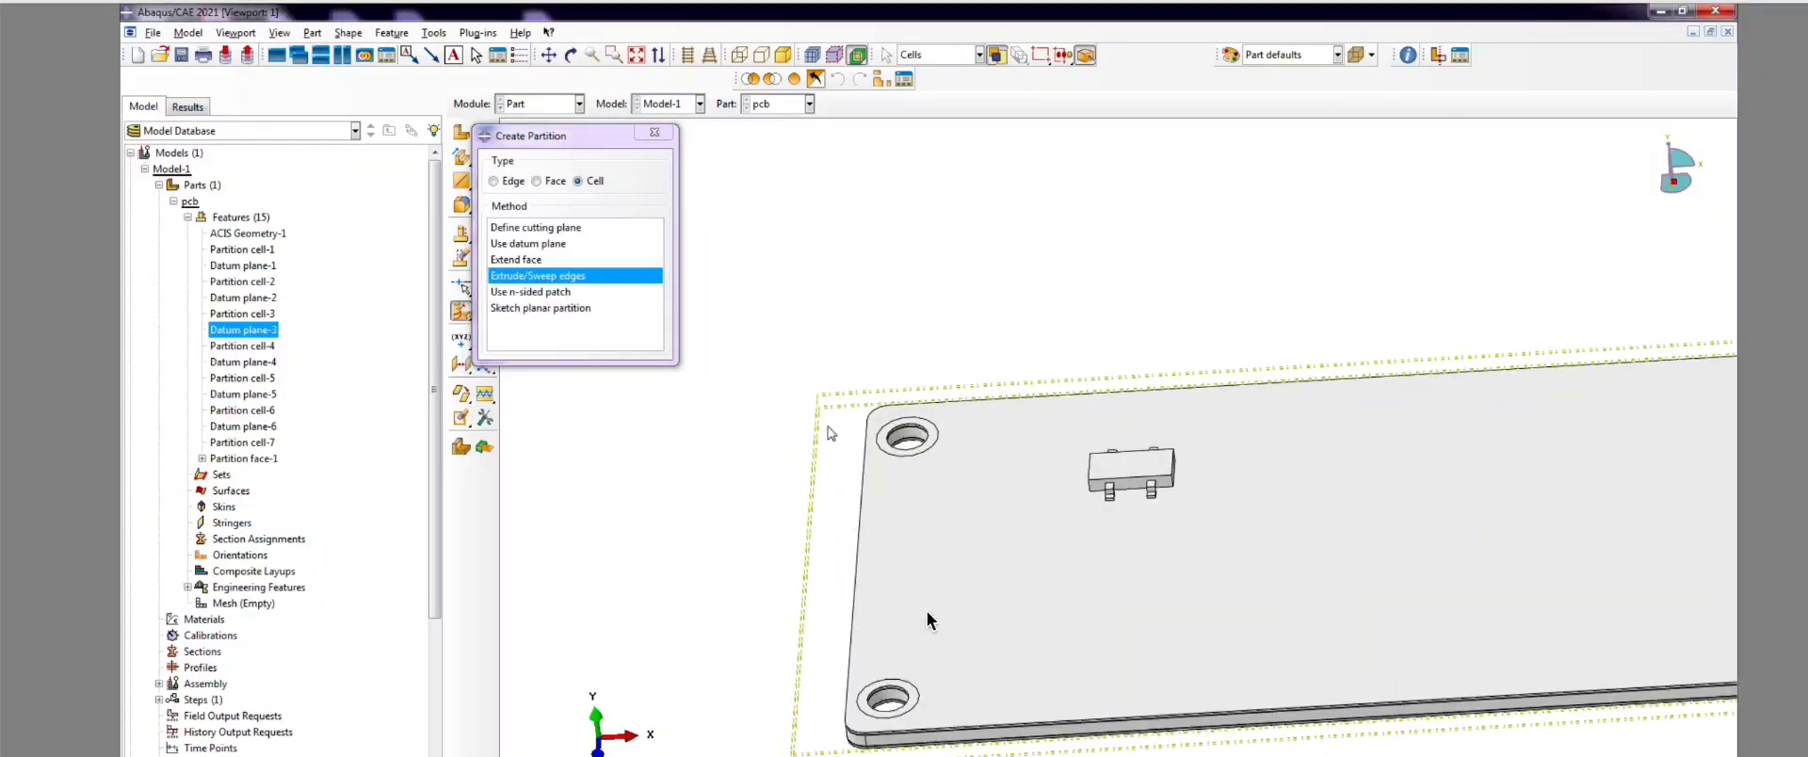
drag(819, 302, 969, 754)
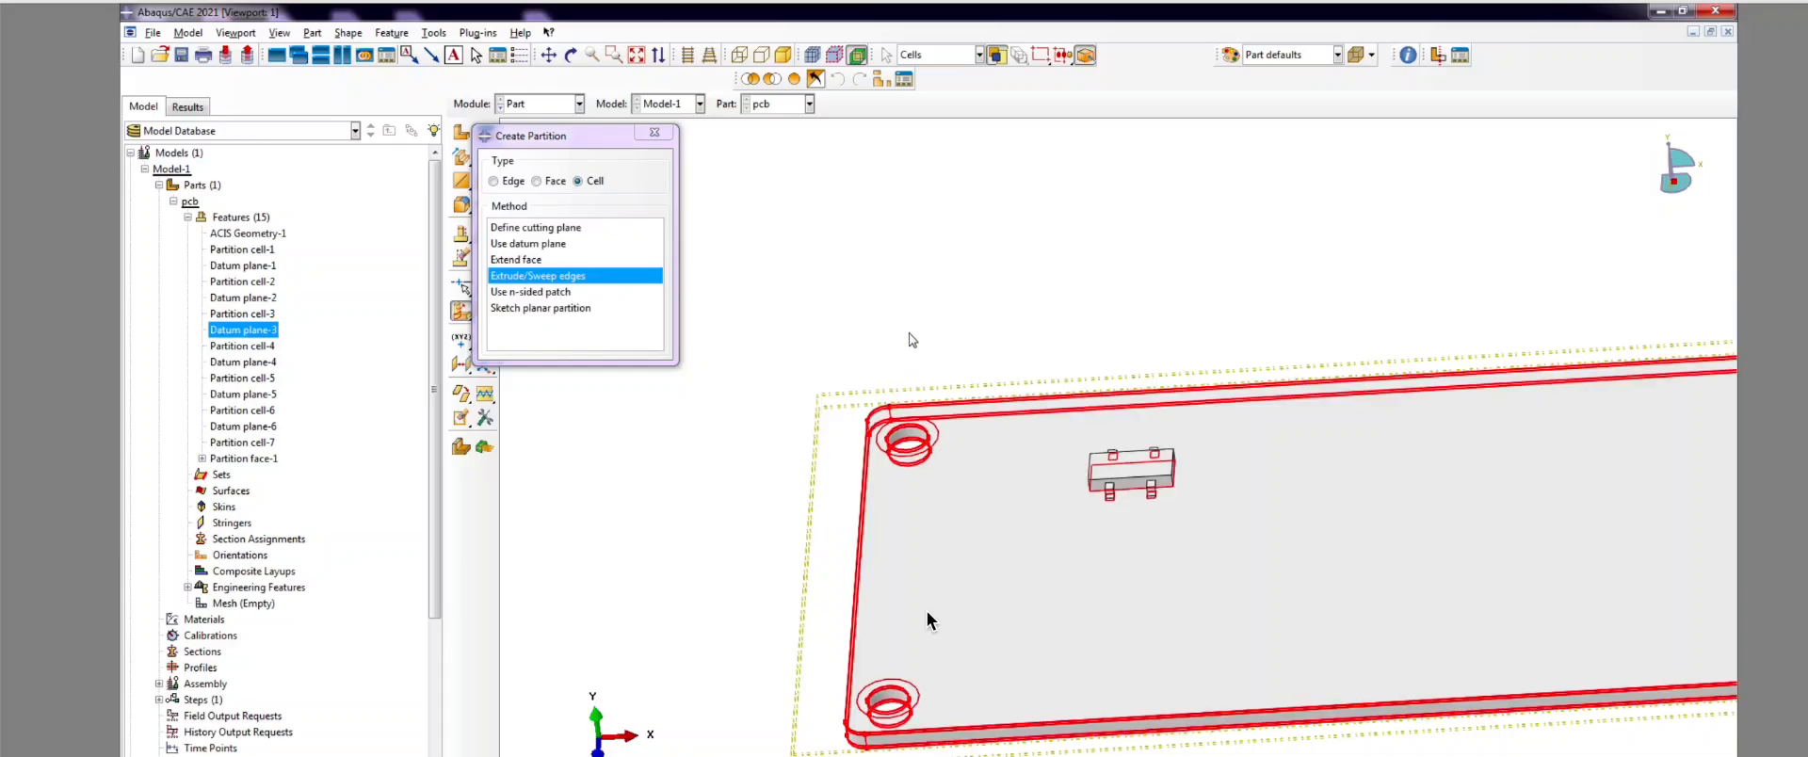
scroll(847, 468, up, 1)
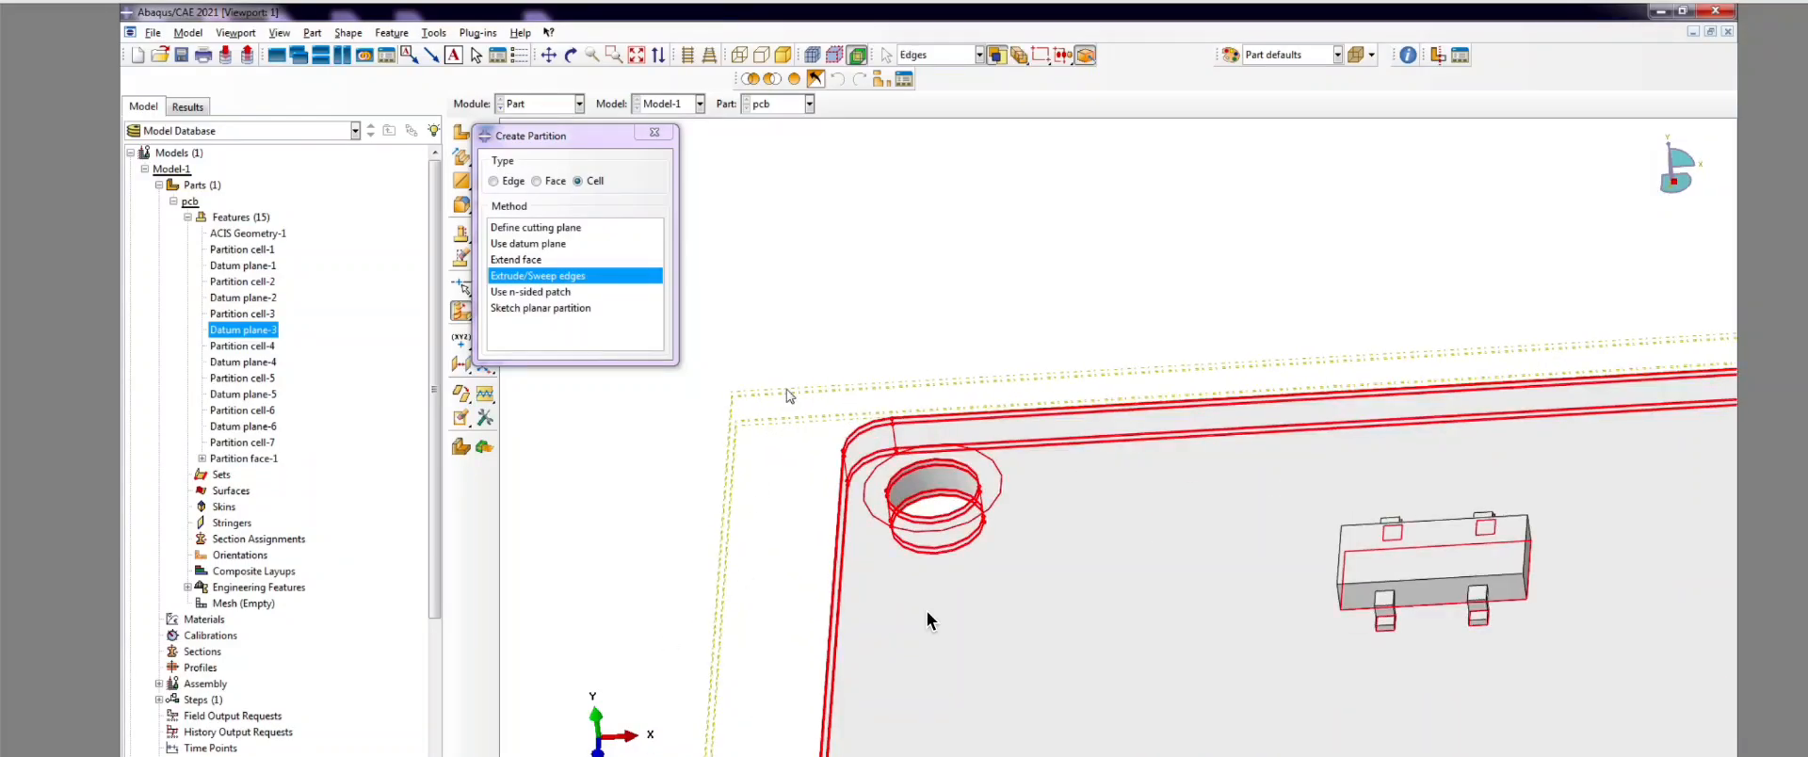
scroll(859, 494, up, 2)
click(864, 518)
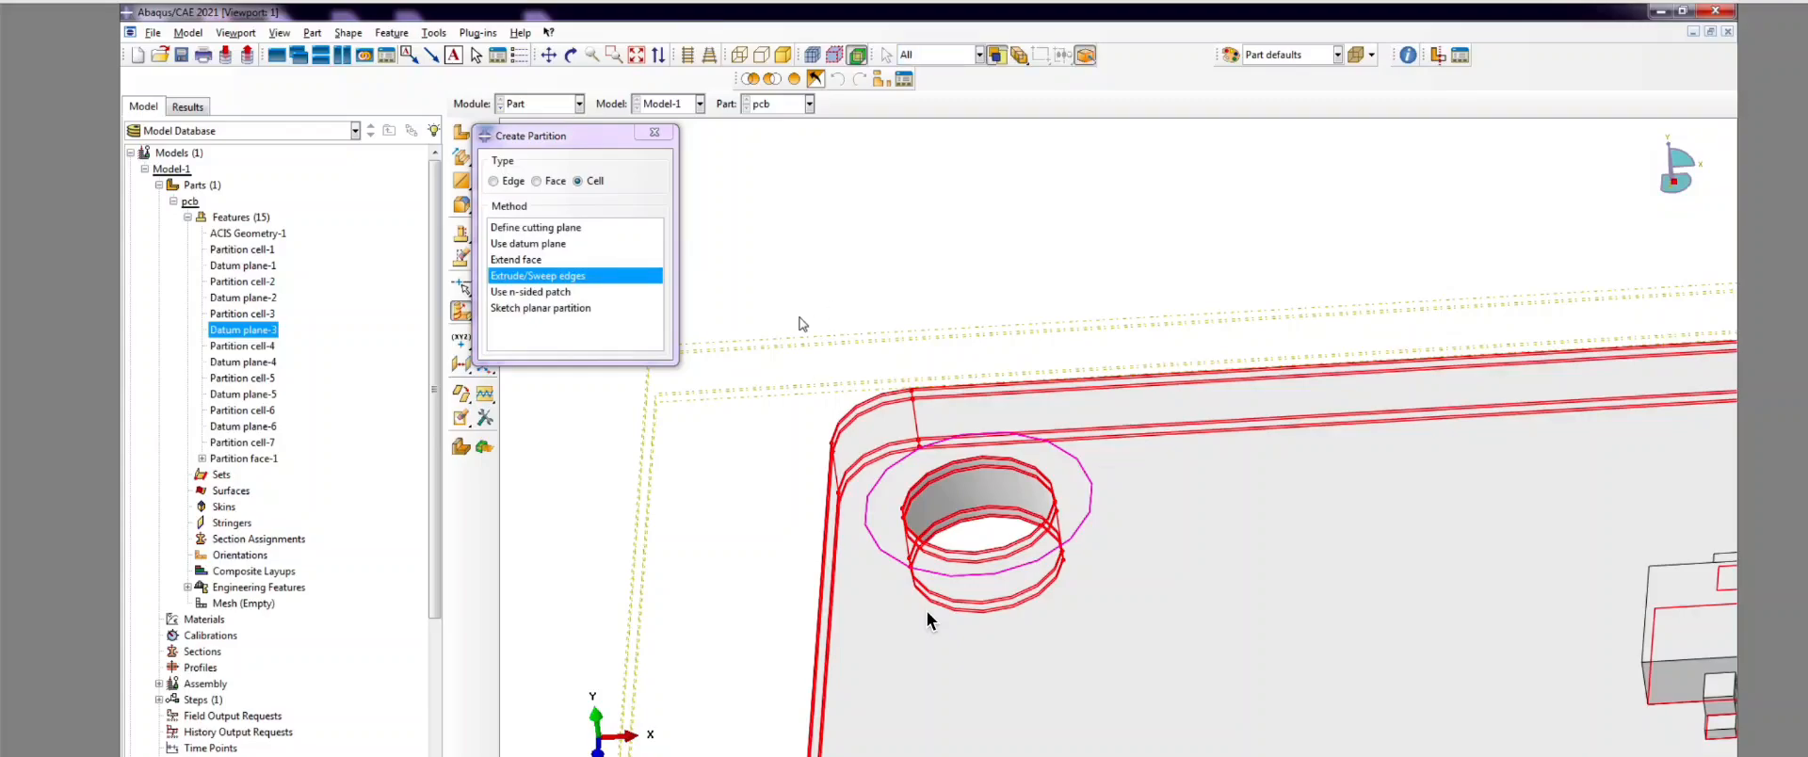
Step: Pick the hole's edge as the sweep path, creating Partition cell-8
scroll(800, 471, down, 3)
scroll(868, 511, up, 5)
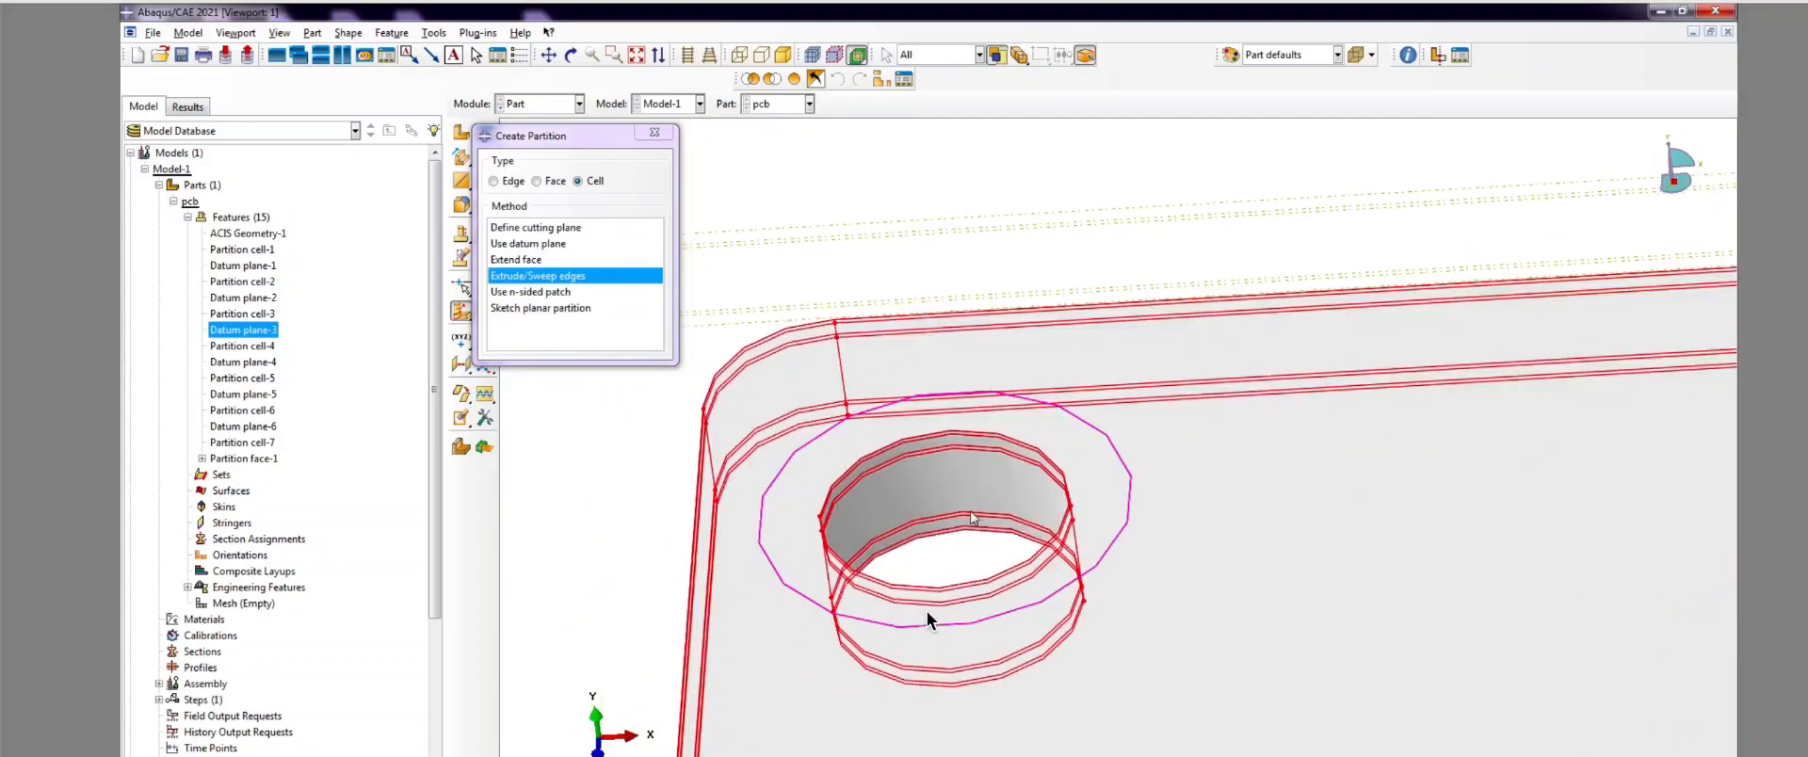
click(570, 55)
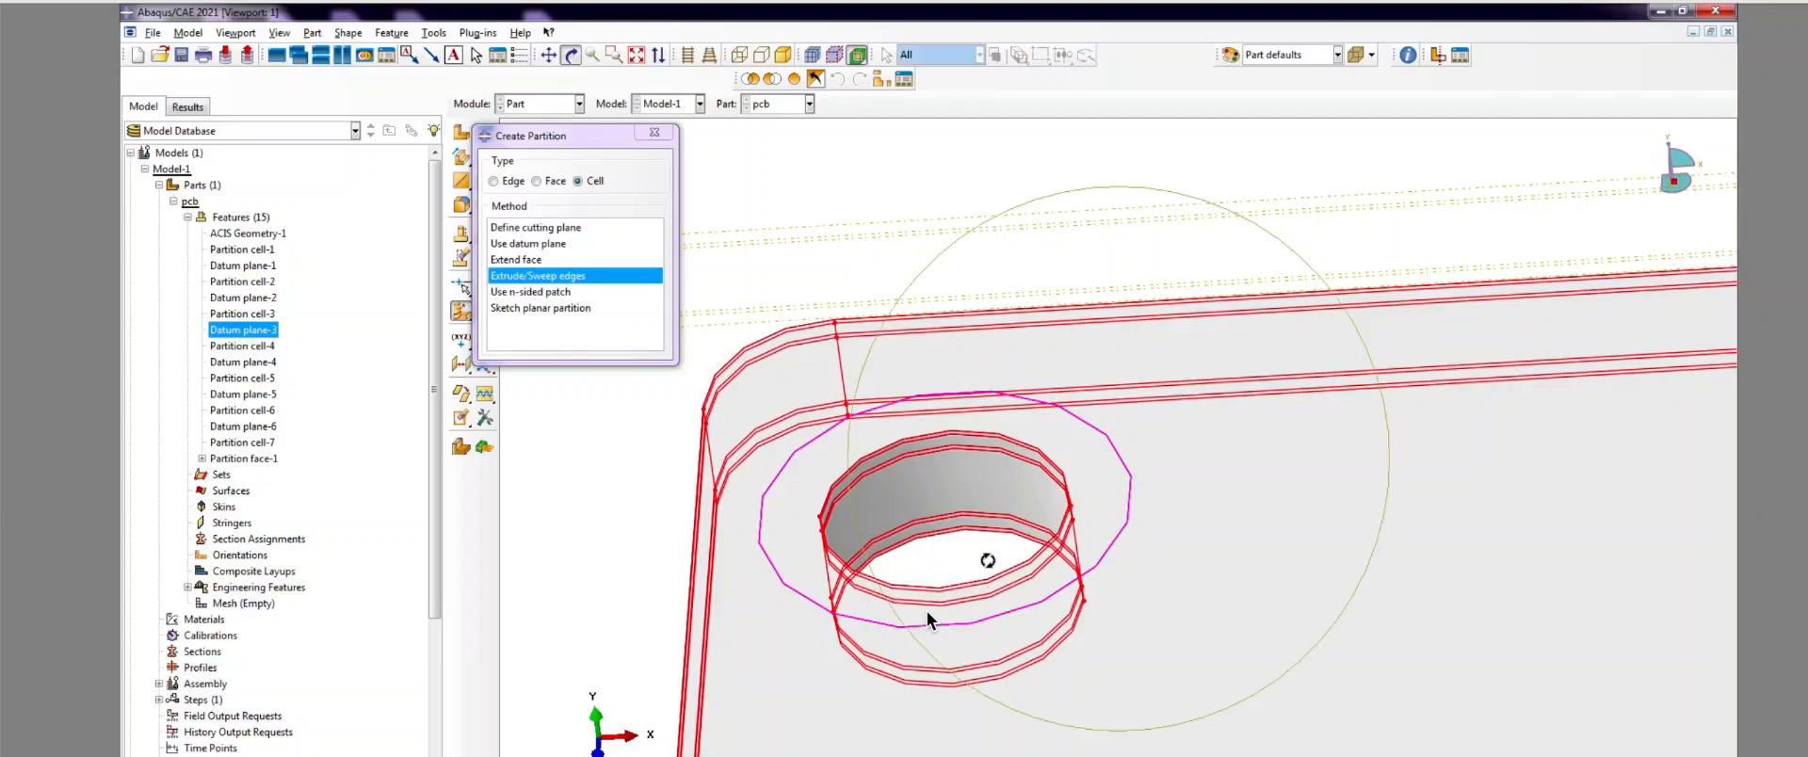
drag(1092, 567, 988, 589)
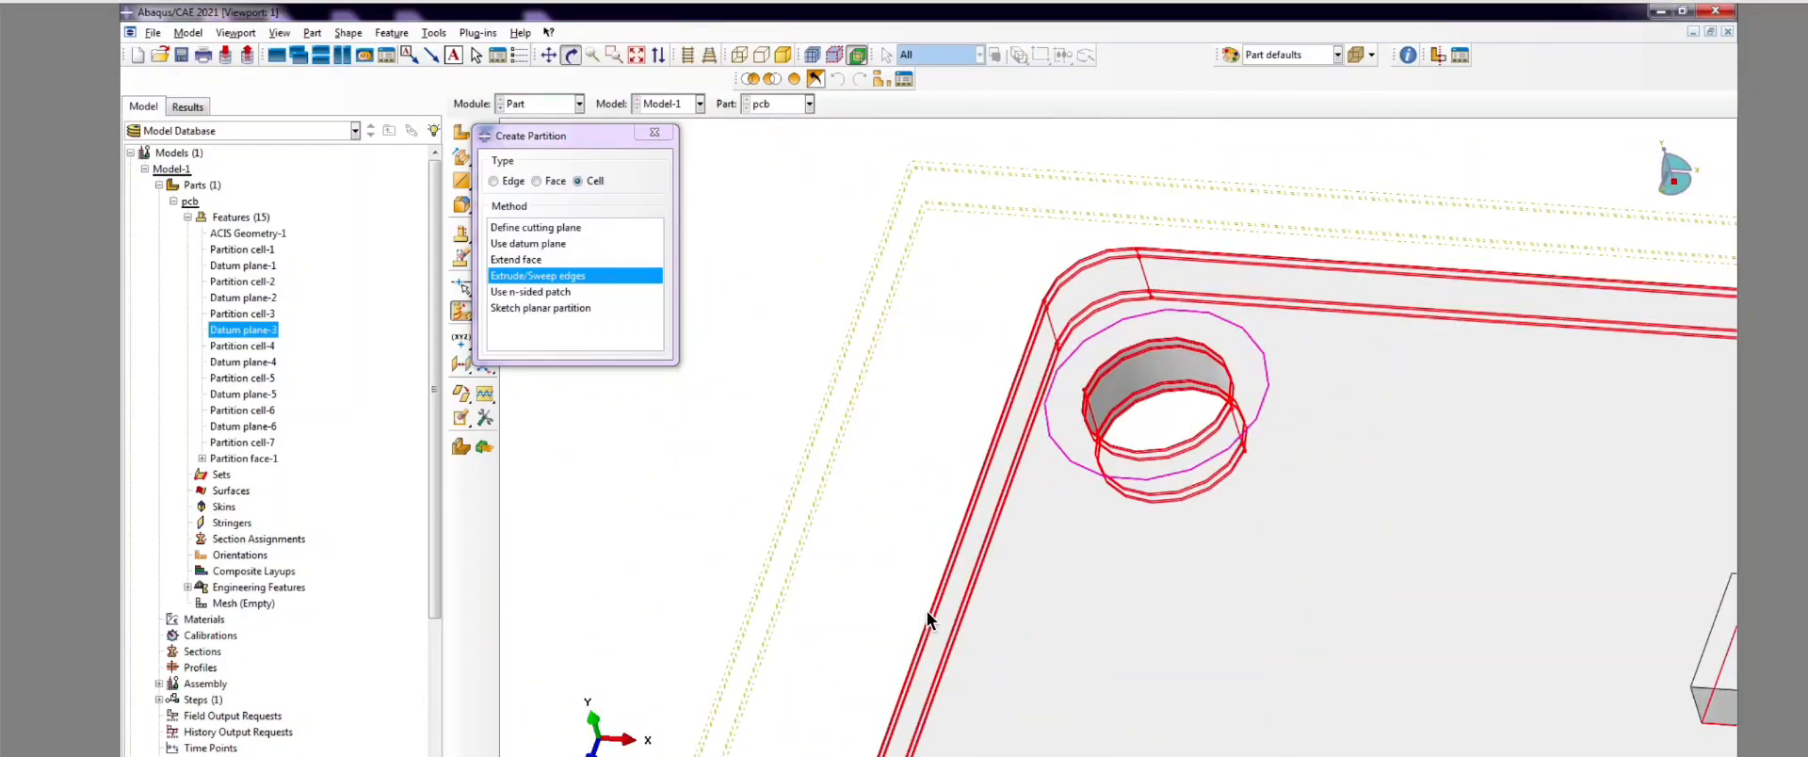
middle_click(927, 612)
scroll(927, 612, up, 3)
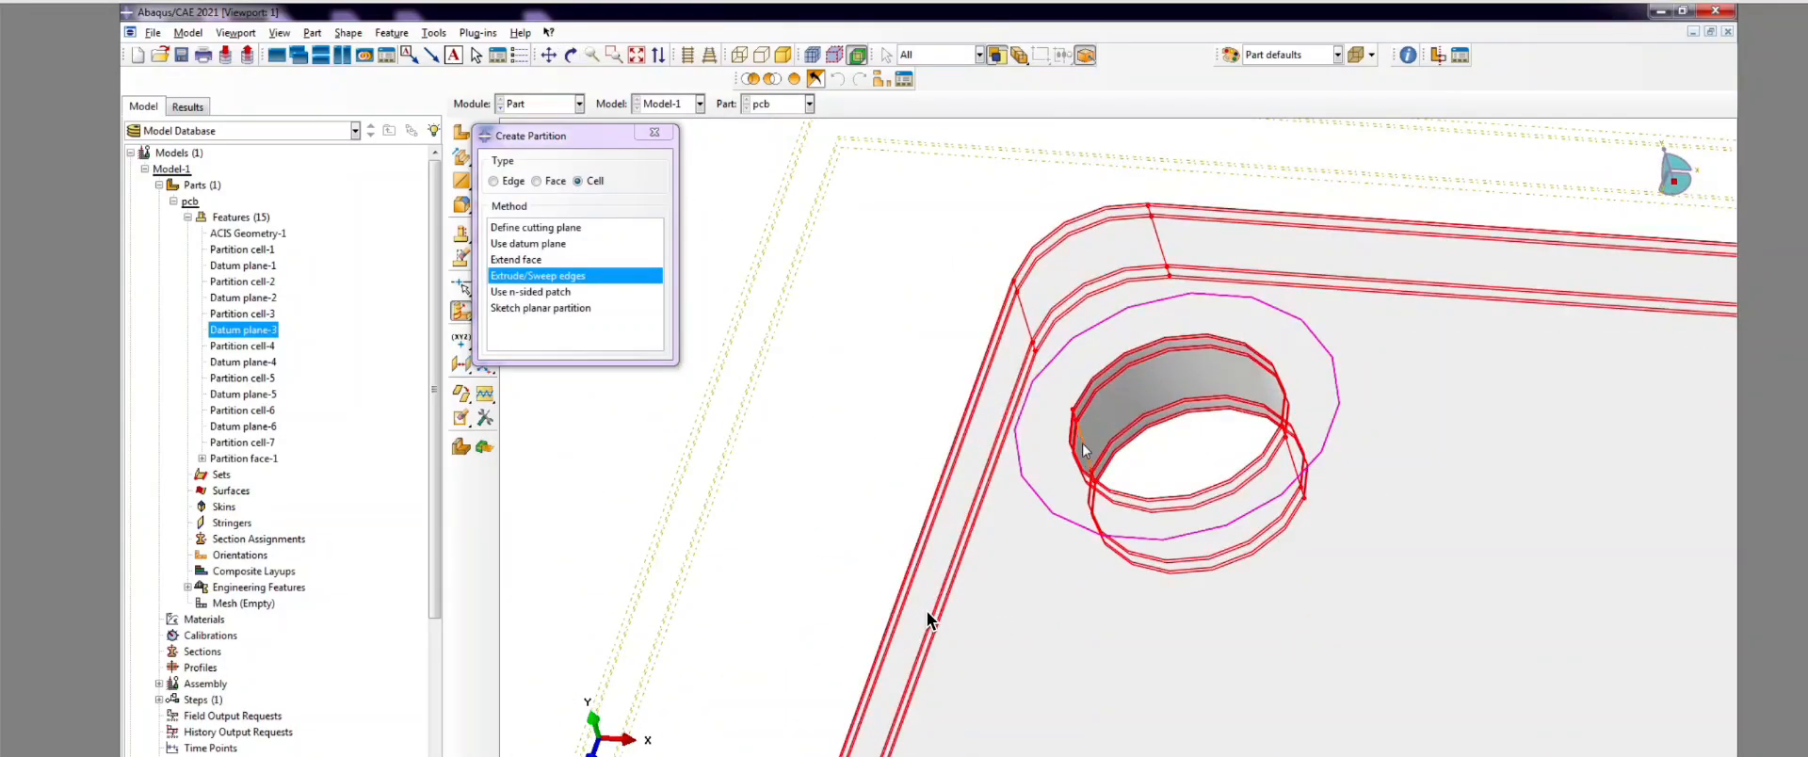
click(1082, 450)
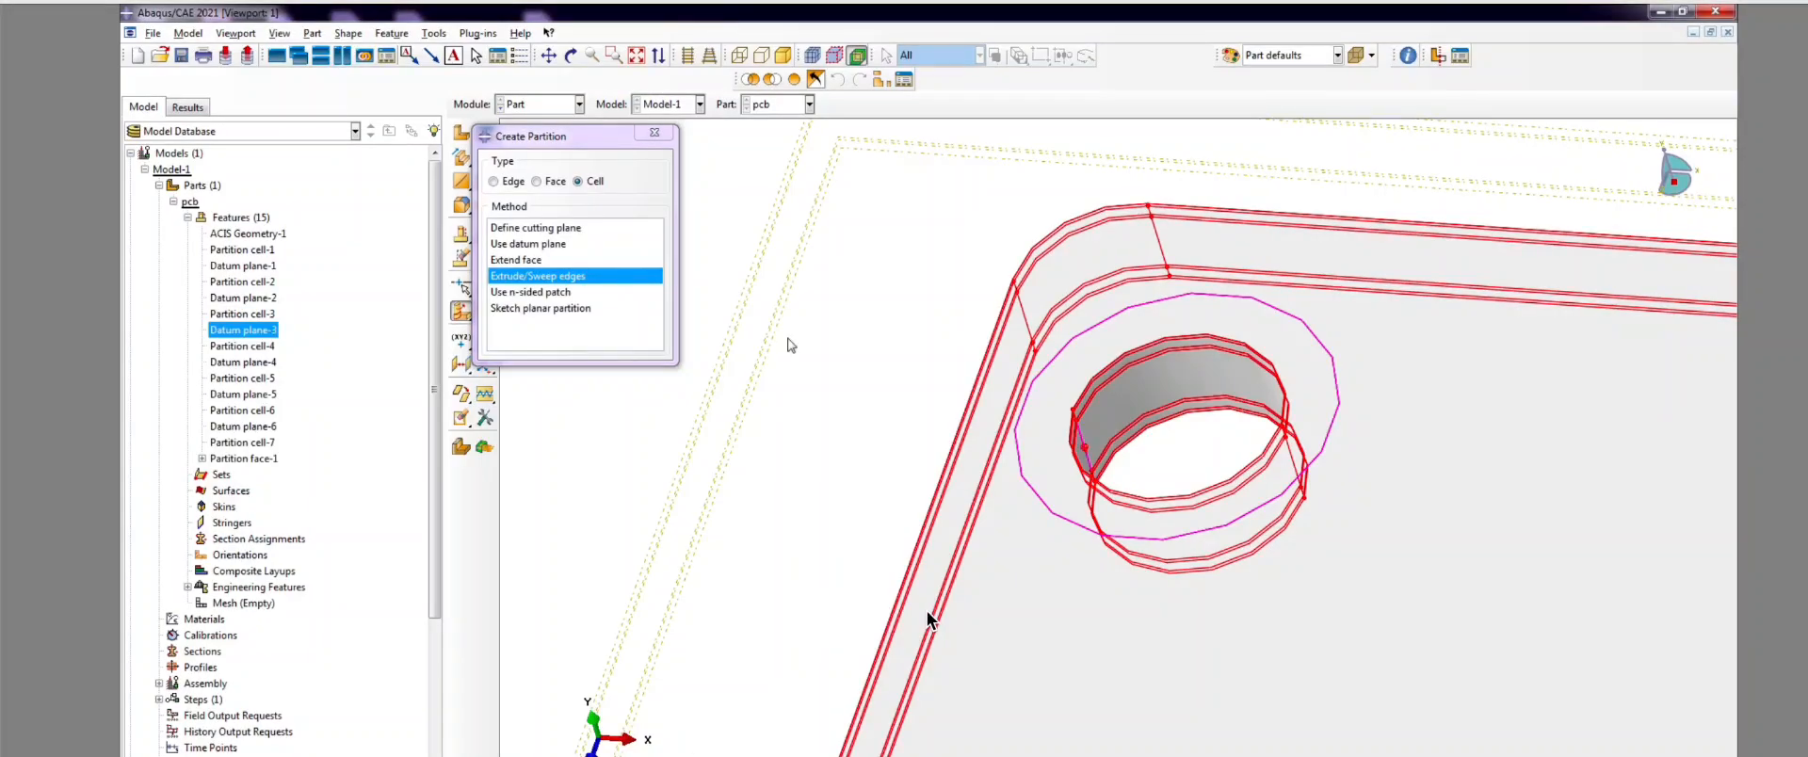
middle_click(928, 612)
Step: Zoom to the lower-left hole and box-select the corner and hole edges to sweep
scroll(885, 335, down, 5)
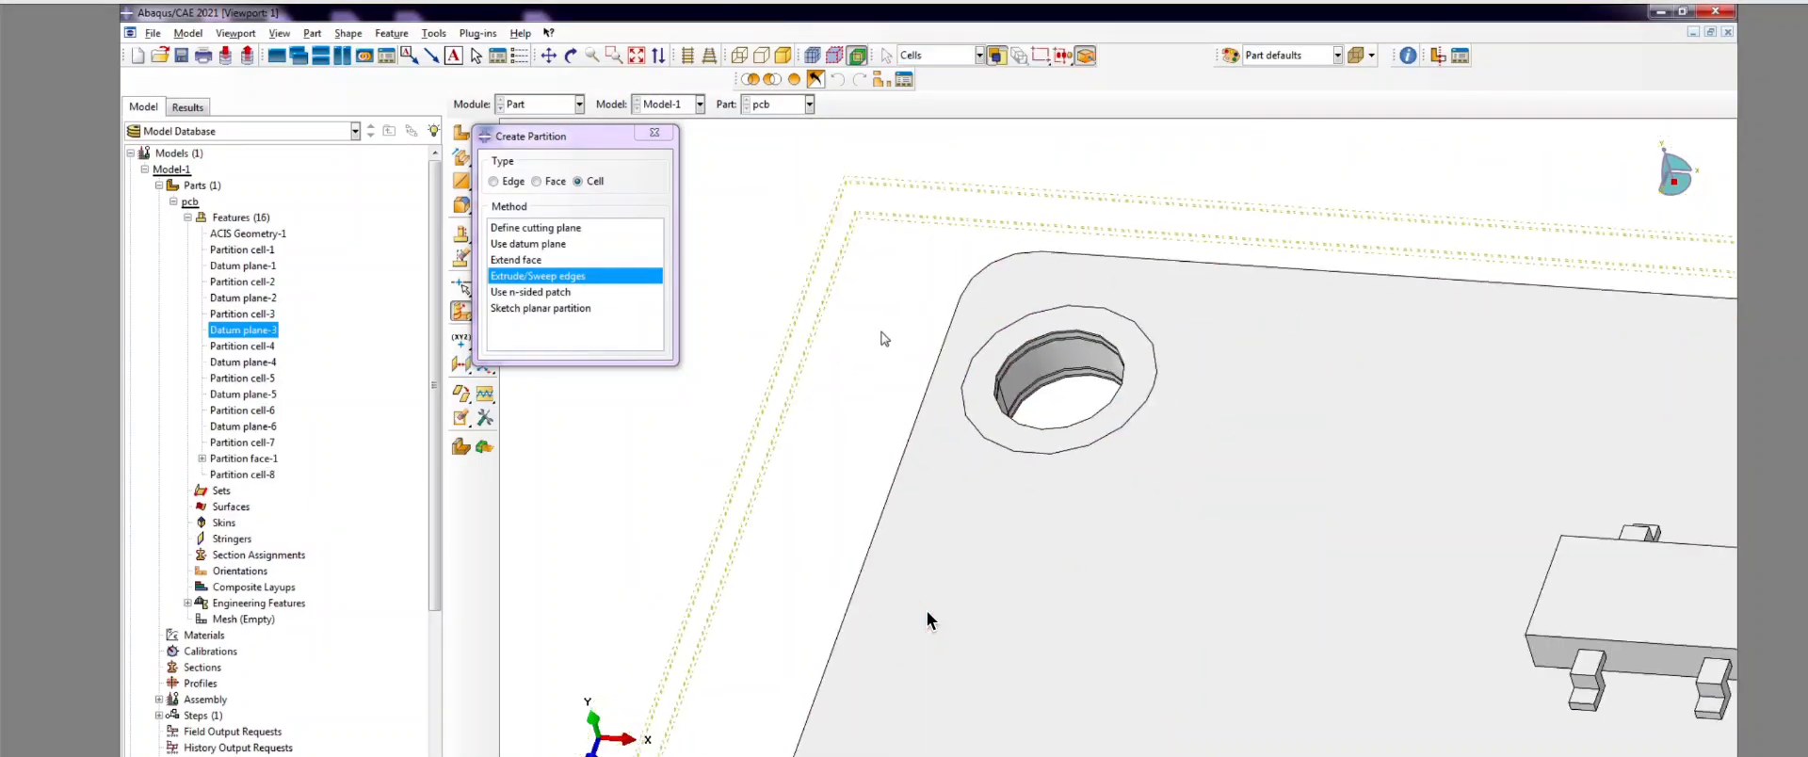
scroll(916, 350, up, 2)
scroll(969, 305, up, 3)
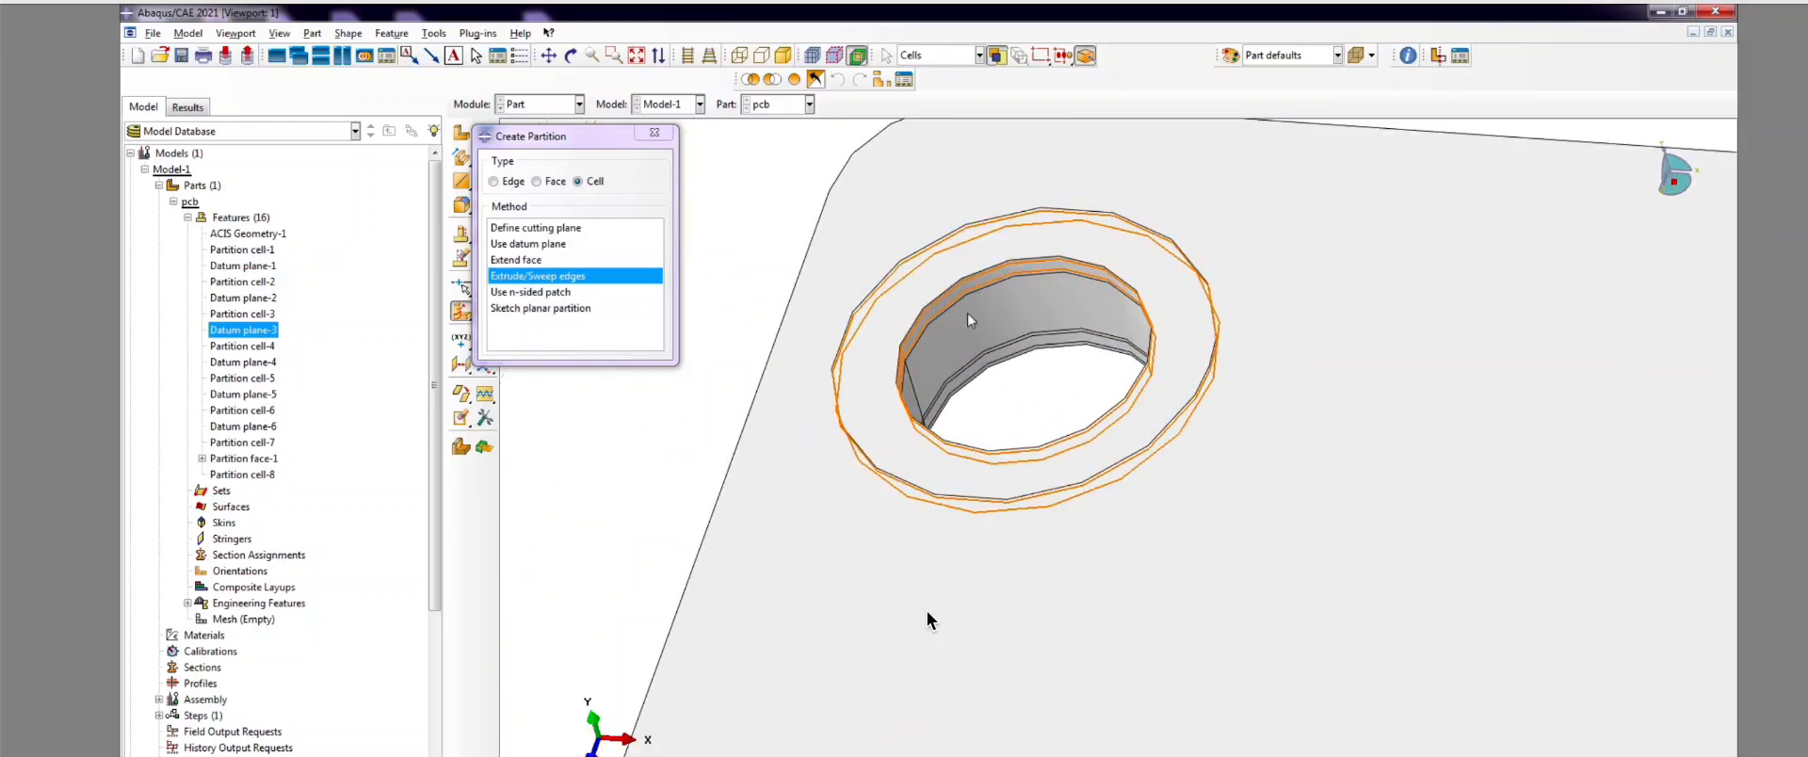
scroll(932, 245, down, 1)
scroll(918, 242, down, 3)
scroll(876, 438, up, 3)
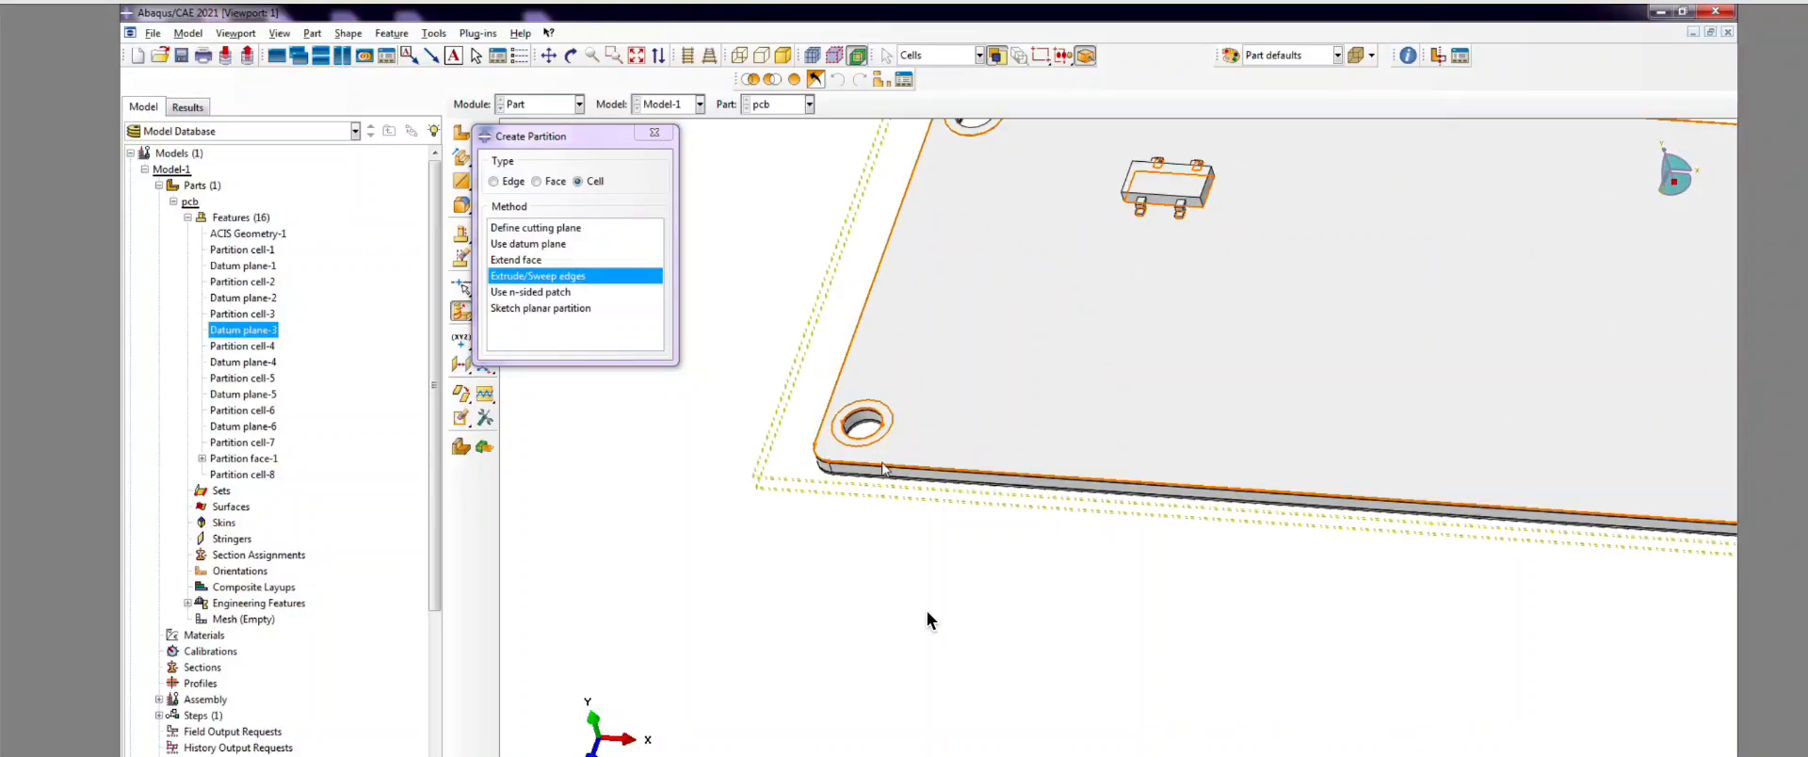
scroll(807, 313, up, 1)
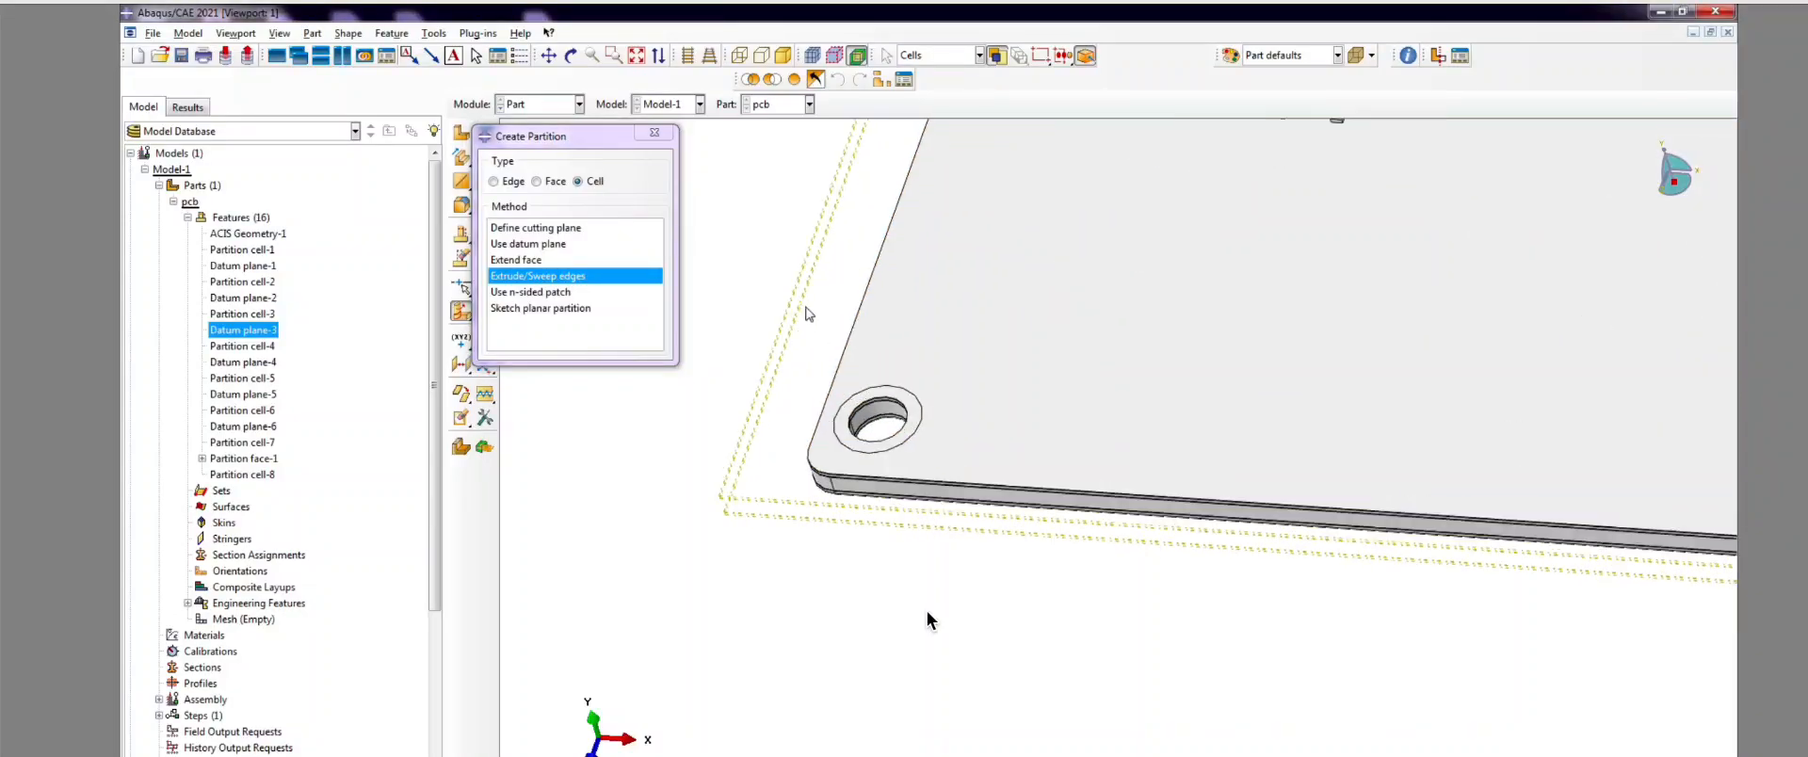
drag(807, 314, 1007, 570)
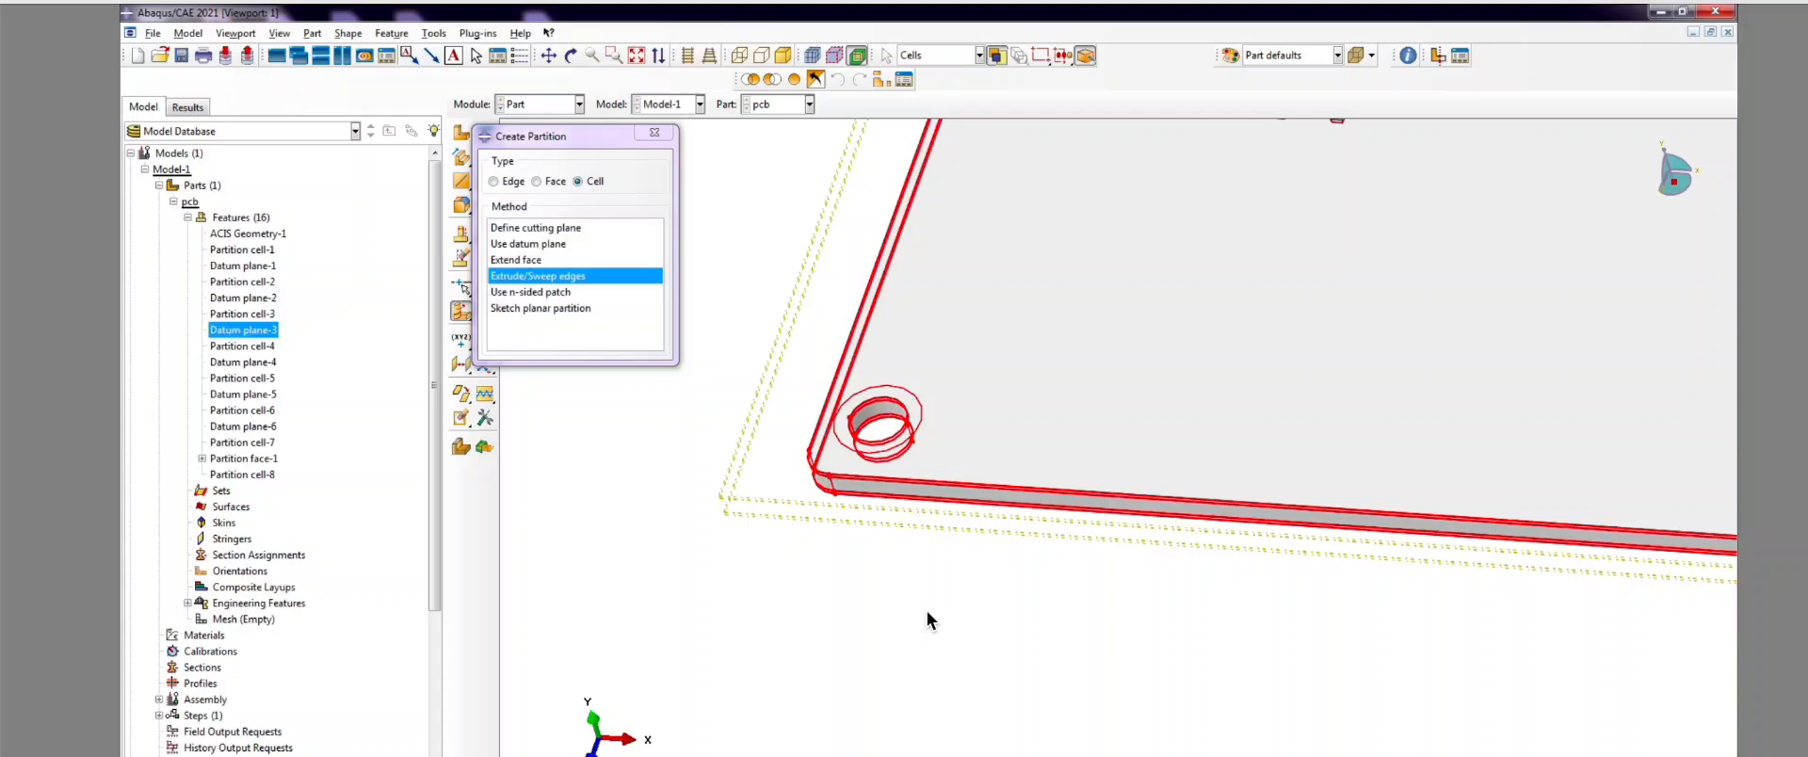
Step: Sweep the lower-left hole edges along the hole-wall edge, creating Partition cell-9
scroll(852, 435, up, 1)
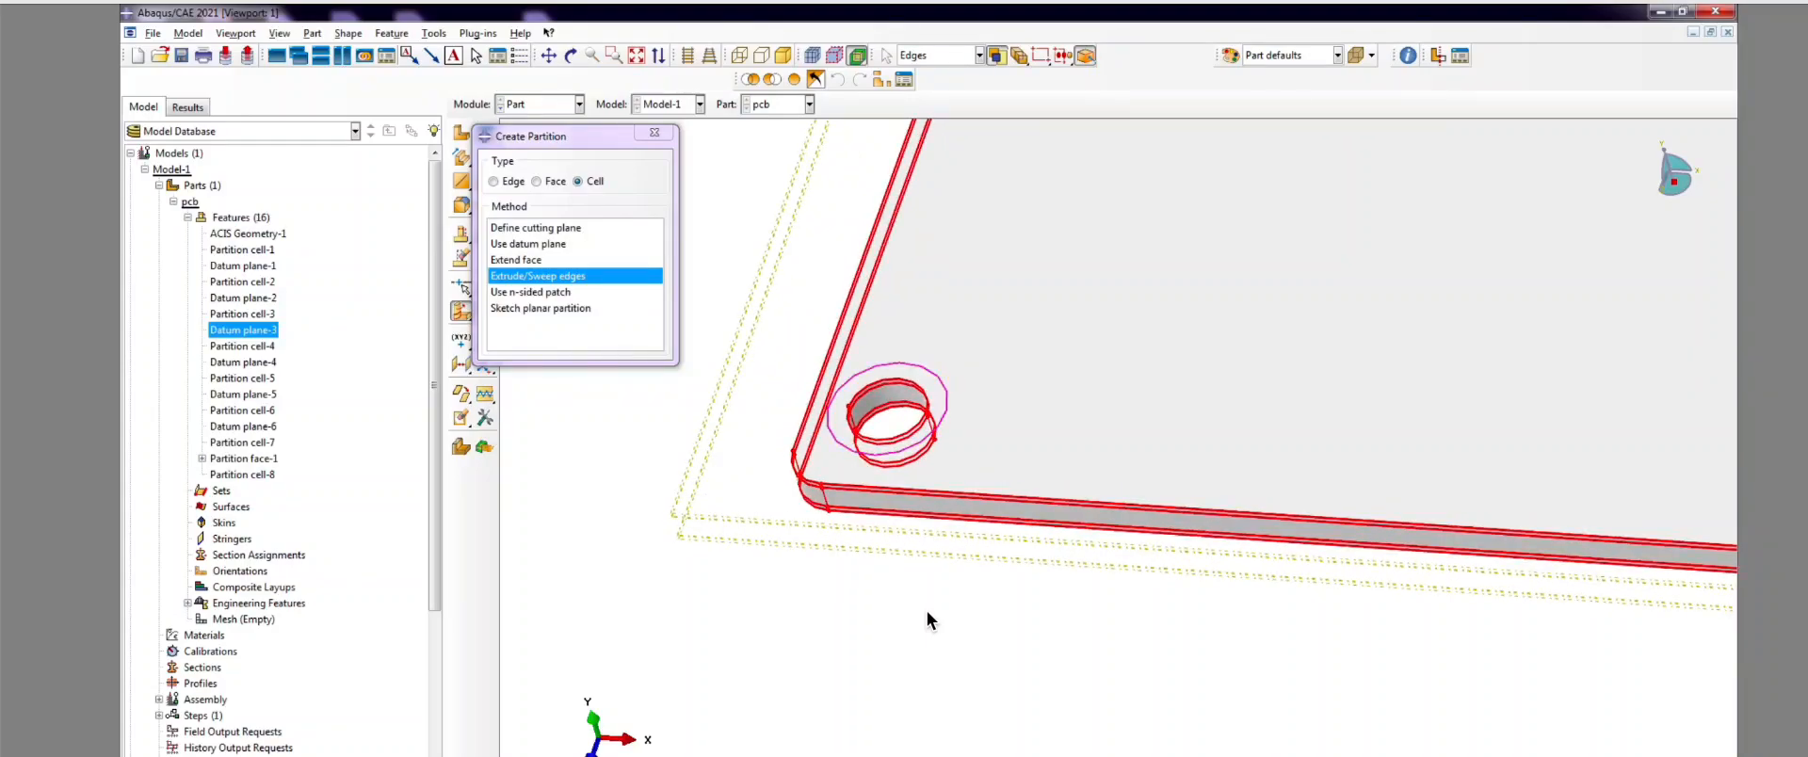
middle_click(928, 613)
scroll(927, 613, up, 2)
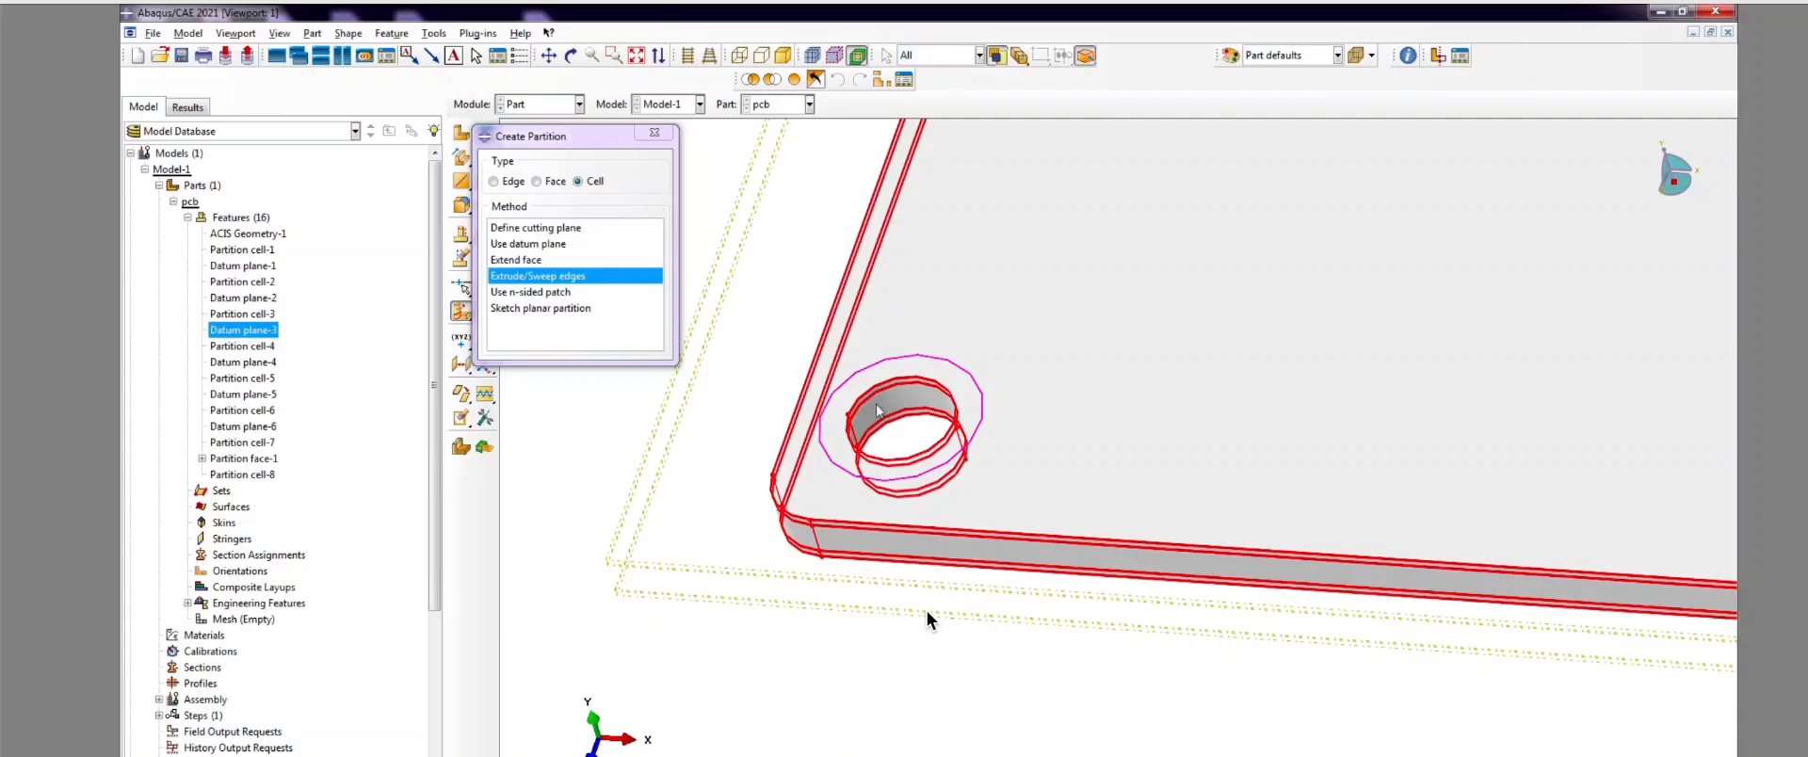
scroll(928, 618, up, 3)
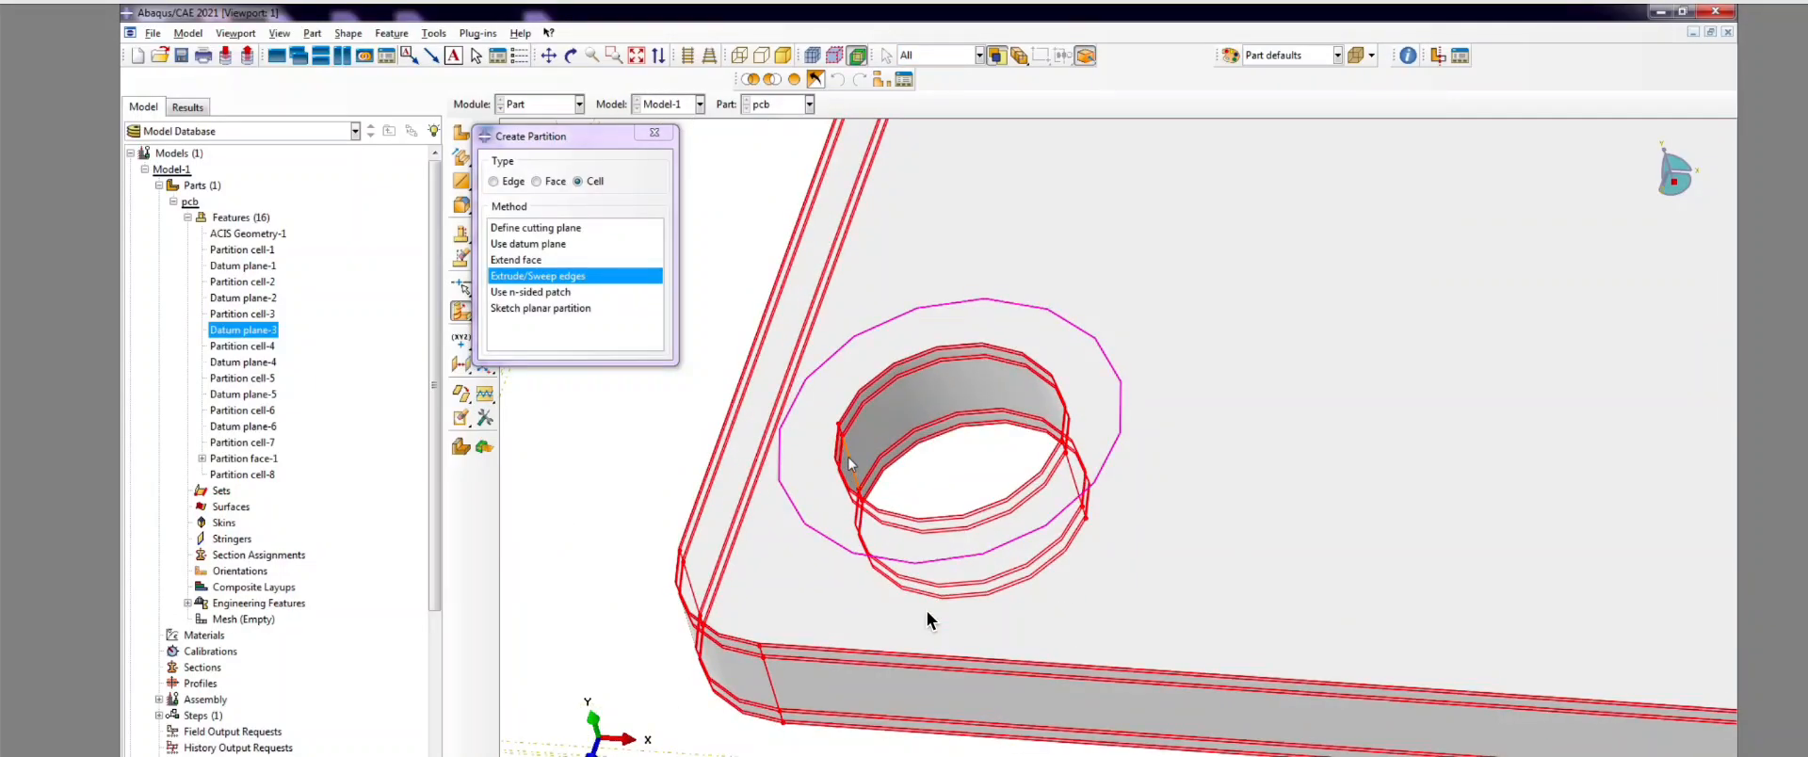
click(848, 458)
scroll(928, 619, up, 1)
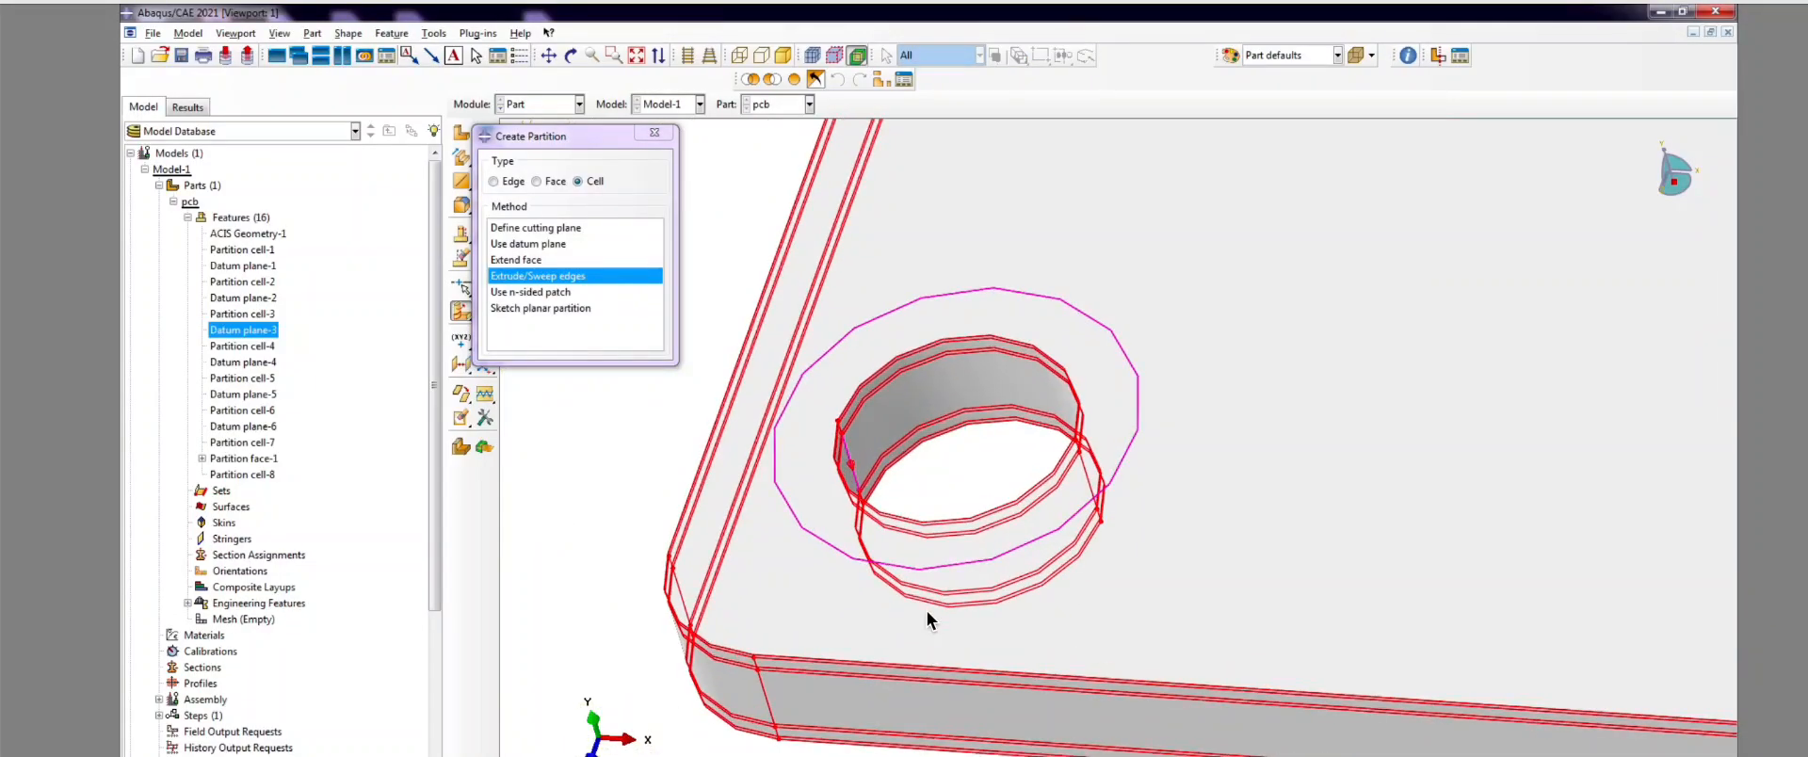
scroll(671, 461, down, 8)
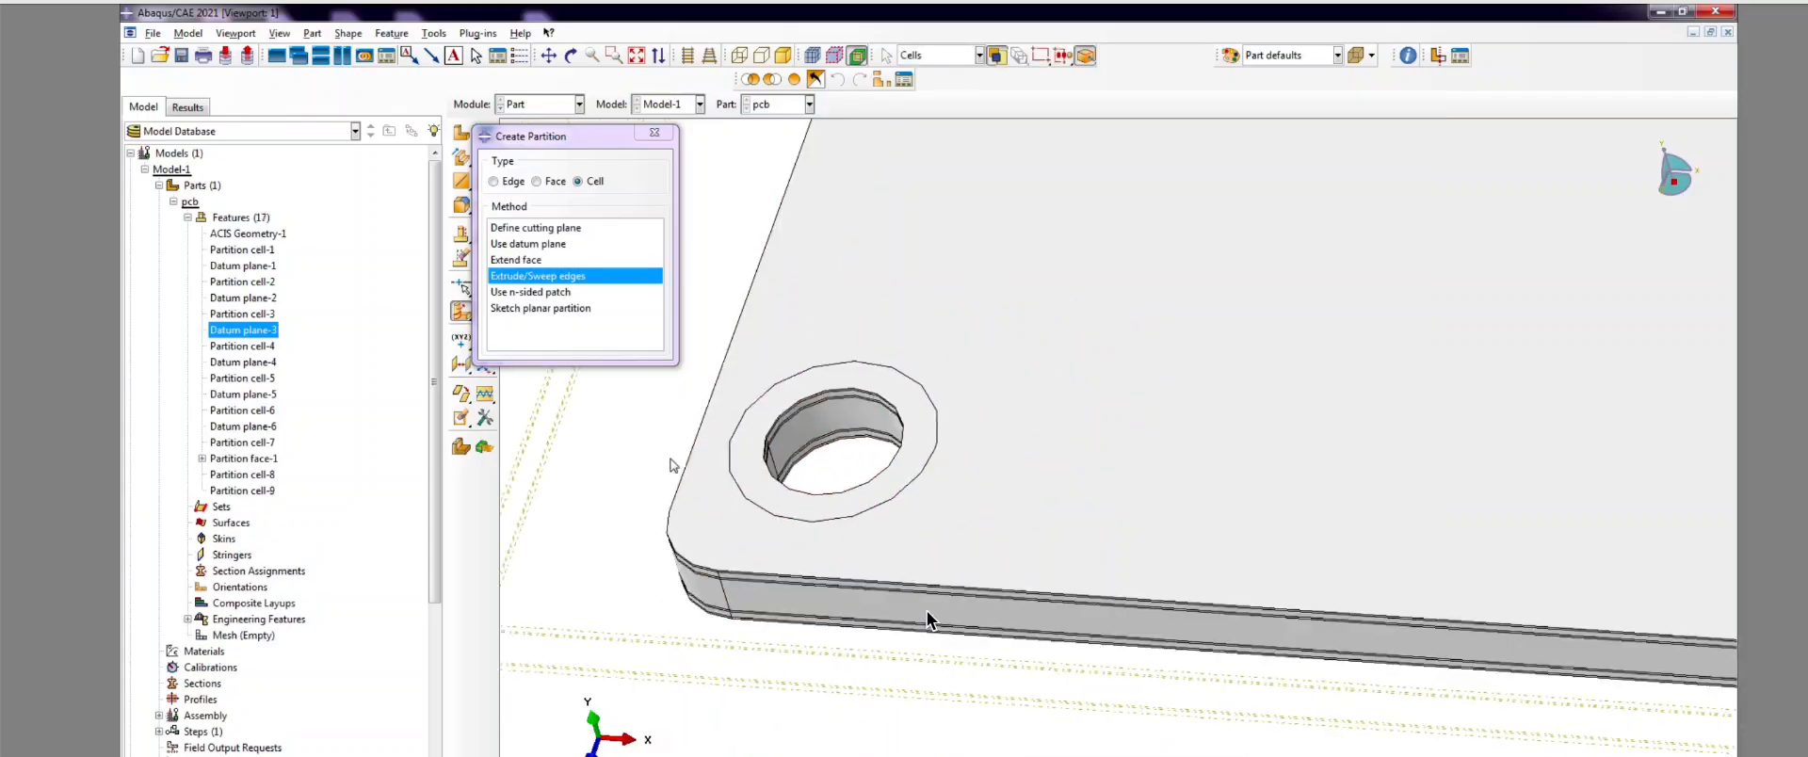
scroll(1288, 524, up, 3)
scroll(1290, 527, up, 2)
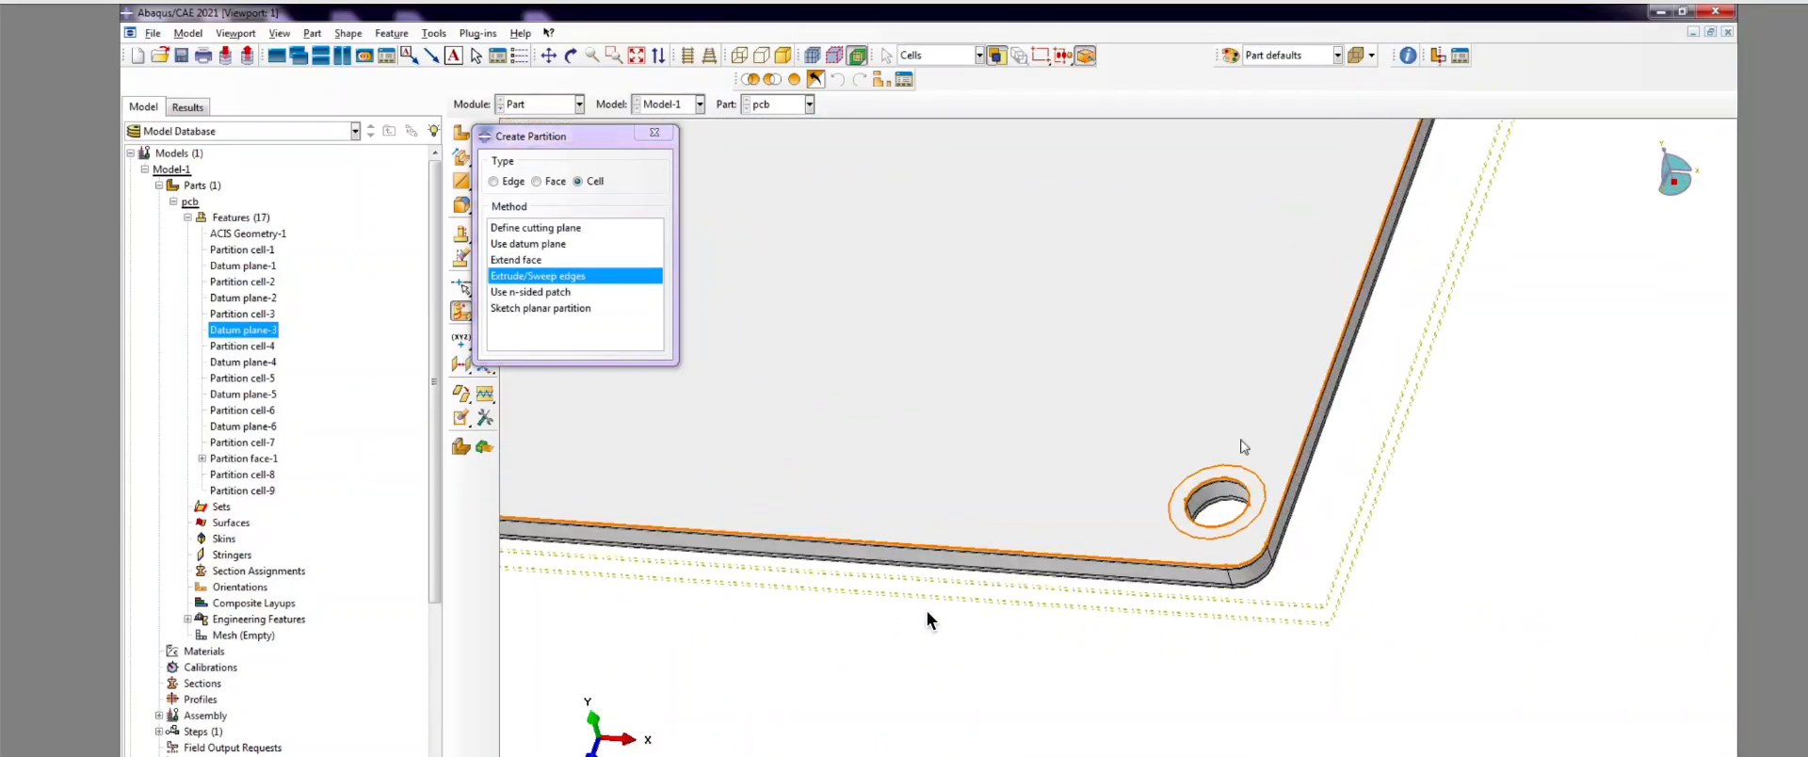
Step: Sweep the lower-right hole and corner edges along its short hole-wall edge, creating Partition cell-10
click(543, 274)
drag(1146, 363, 1427, 706)
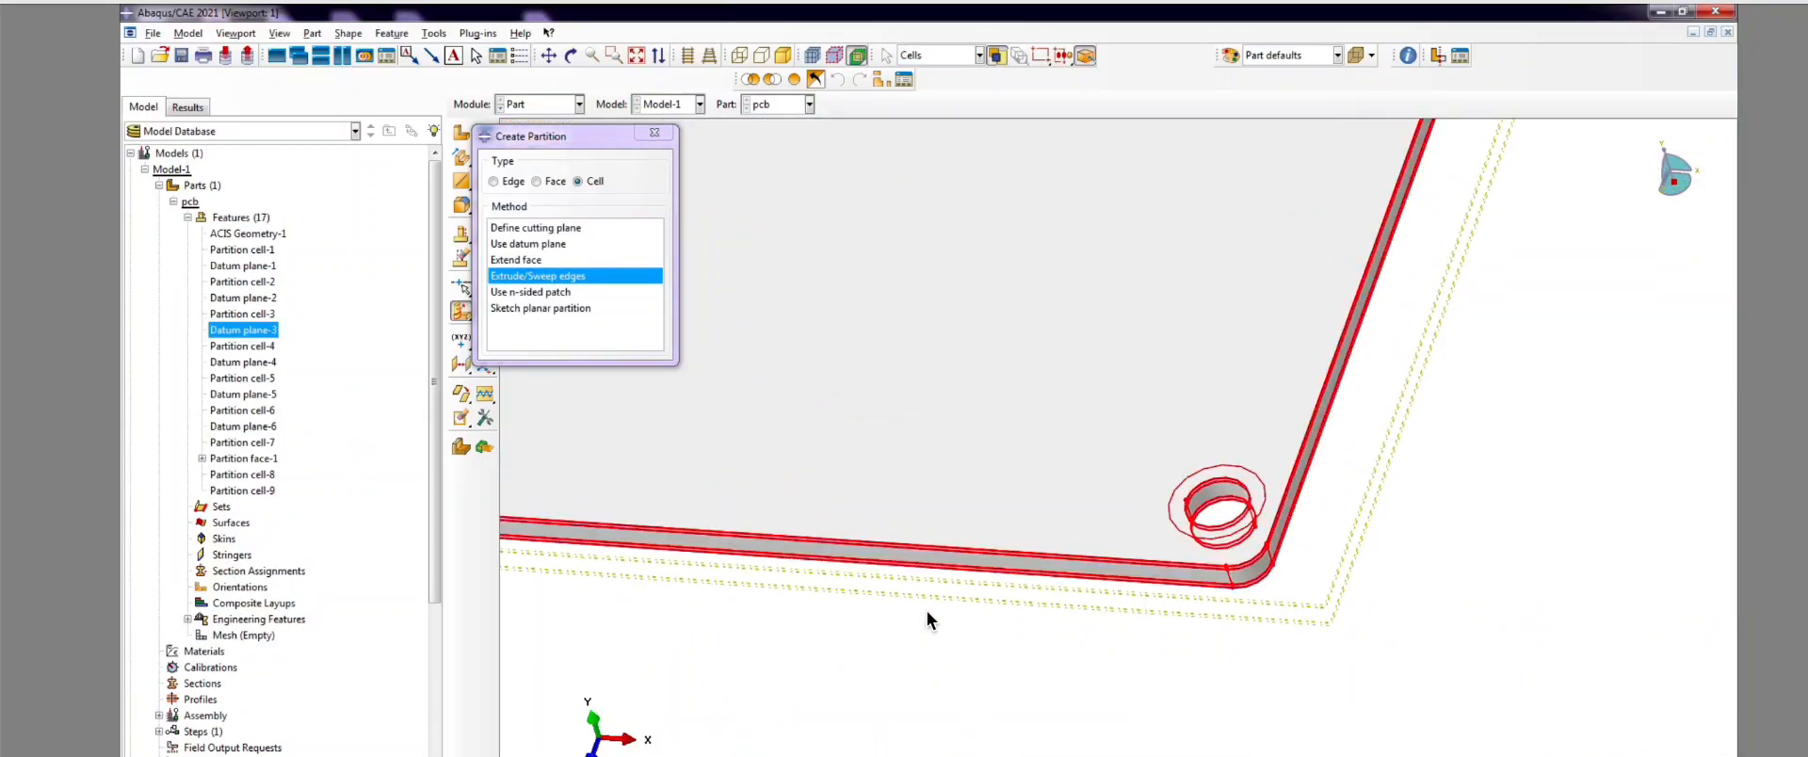
scroll(1257, 546, up, 1)
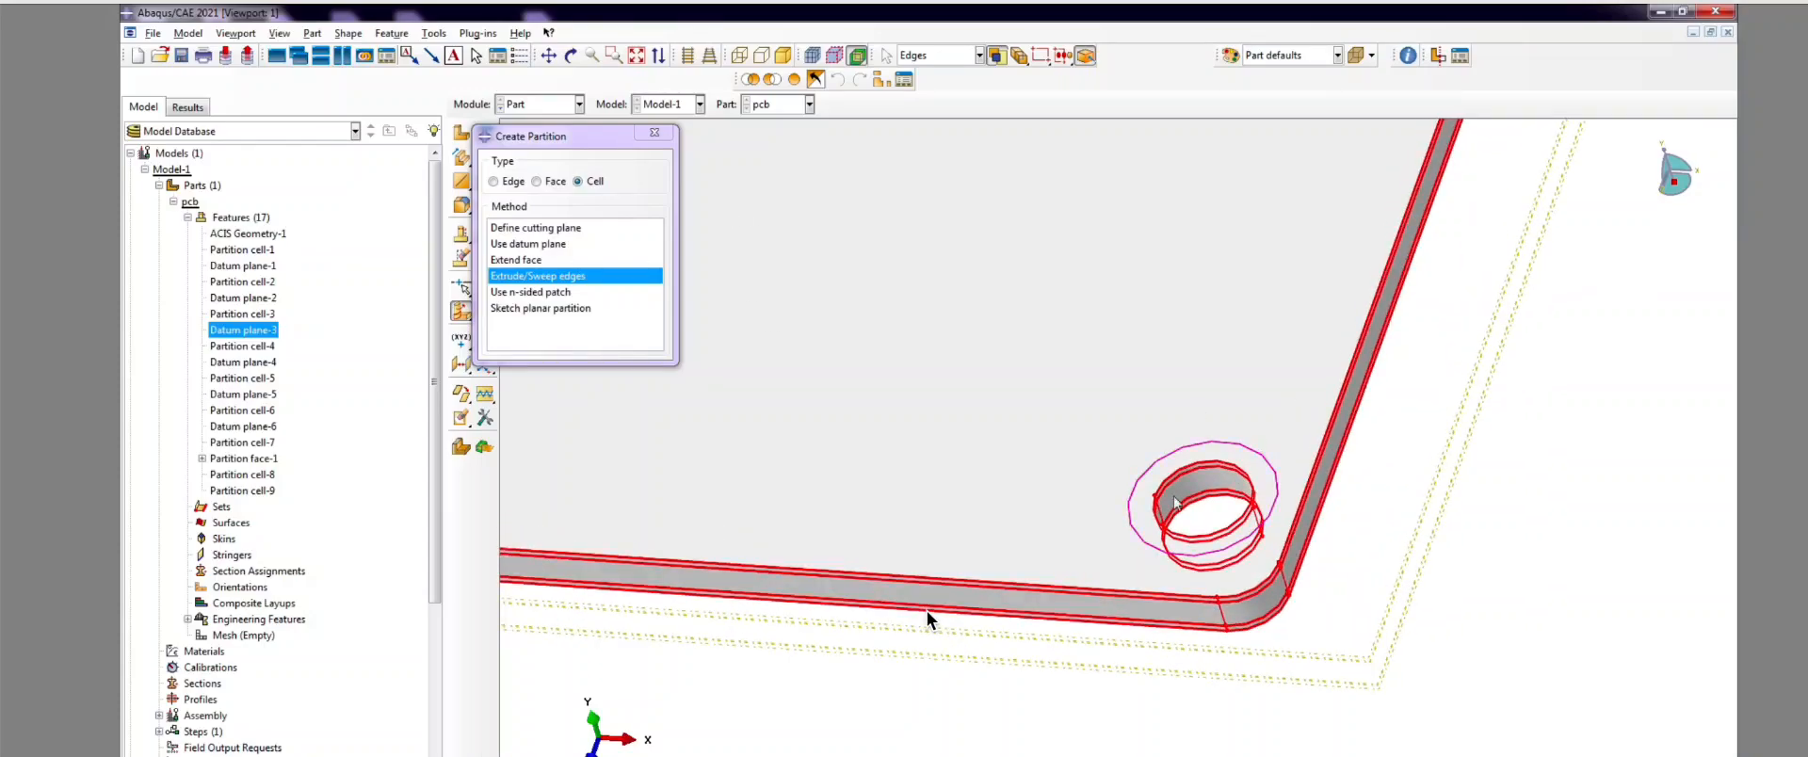
scroll(927, 619, up, 2)
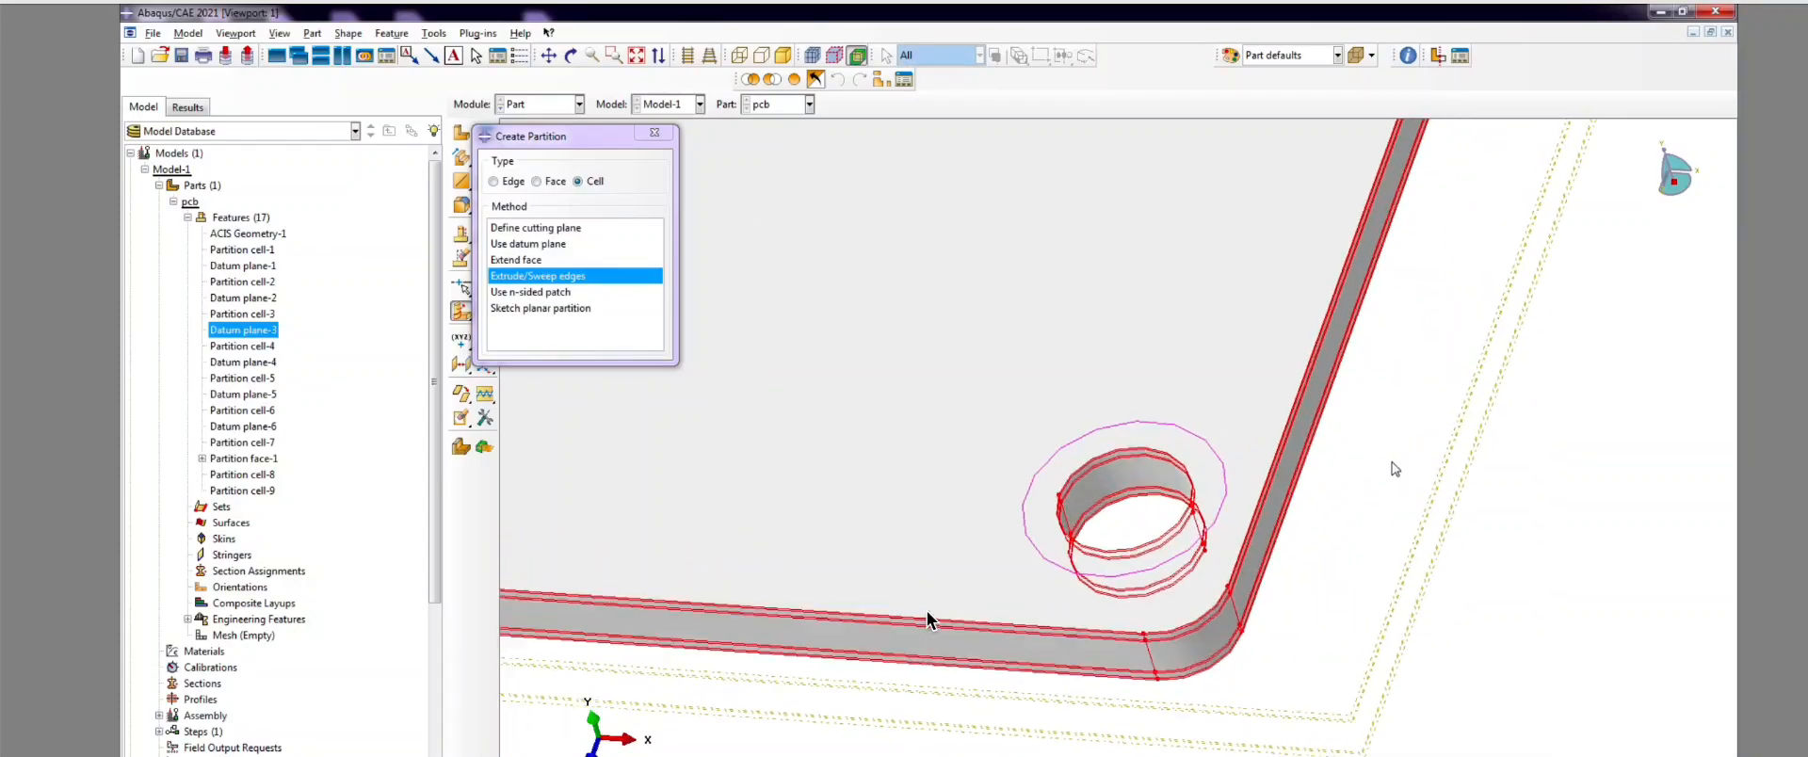
scroll(928, 618, up, 1)
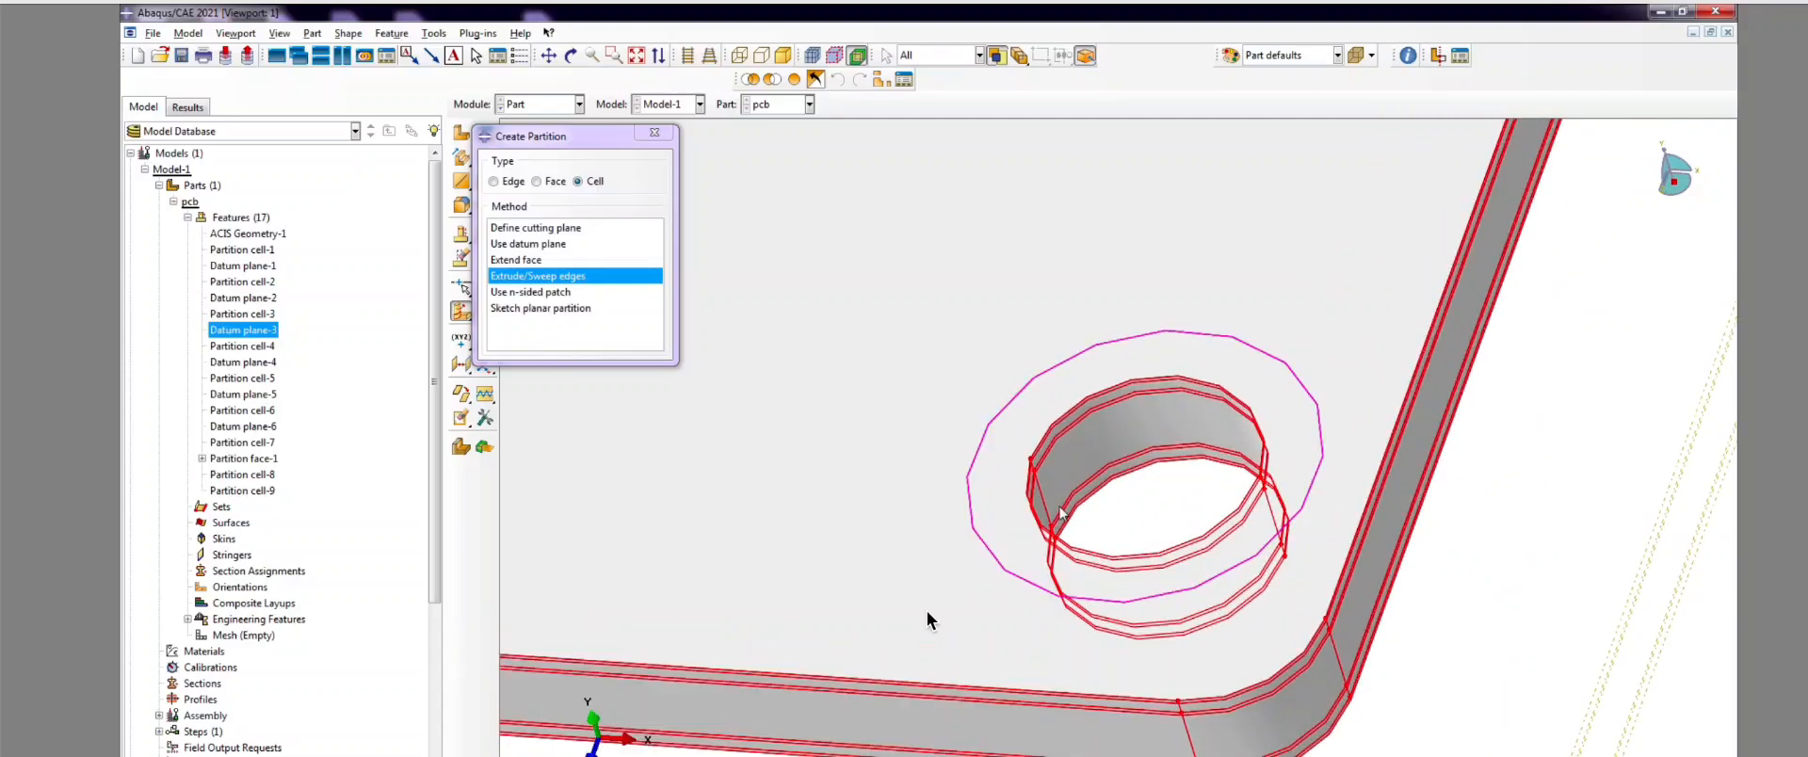
click(1045, 501)
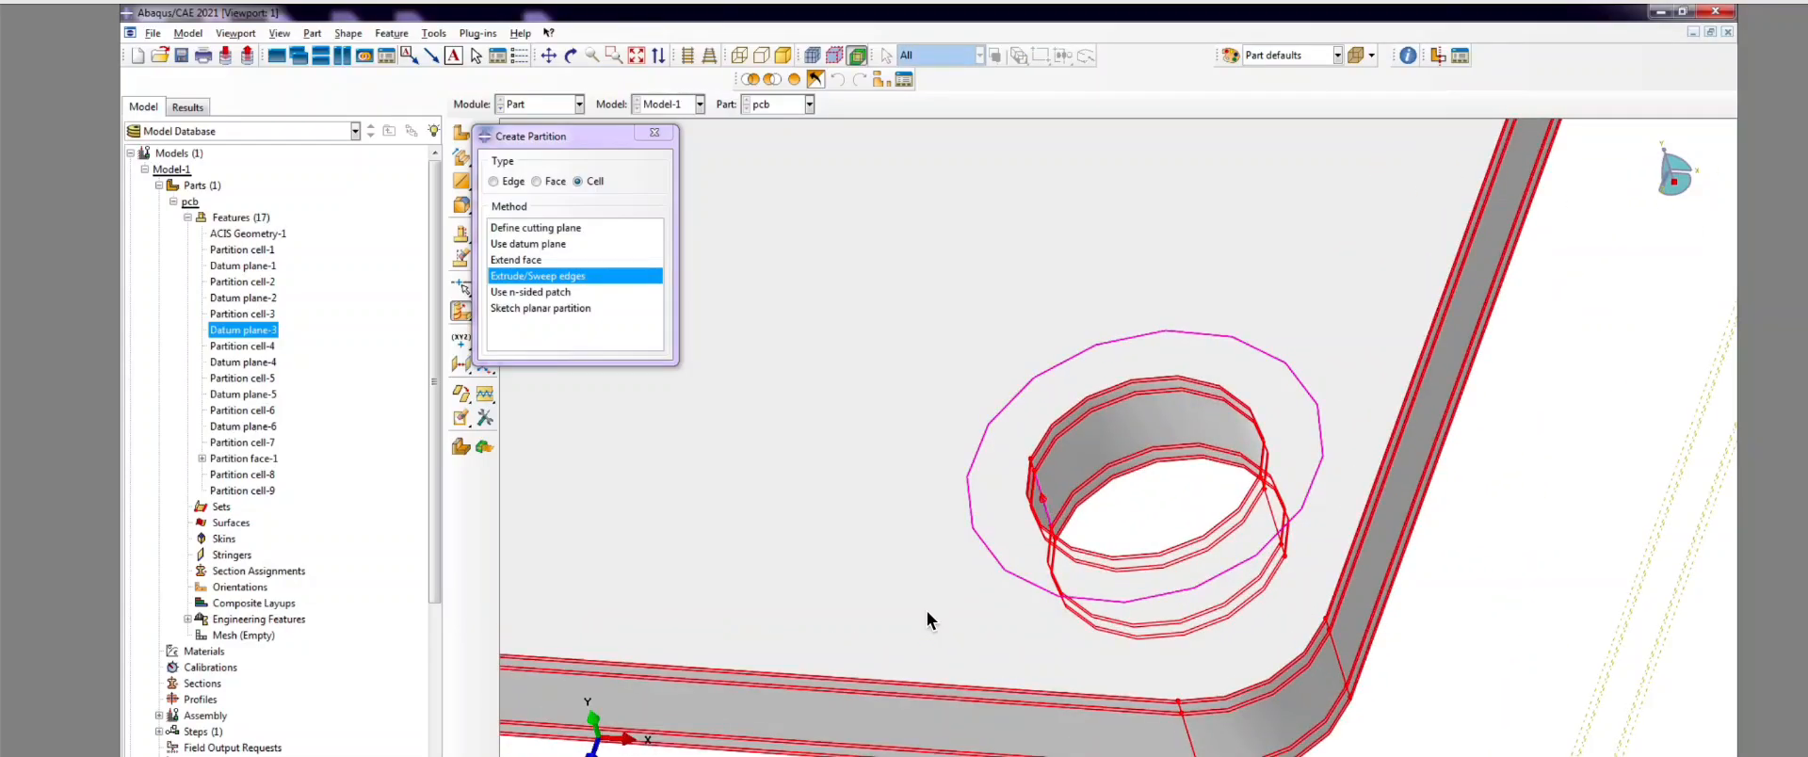
scroll(928, 620, down, 3)
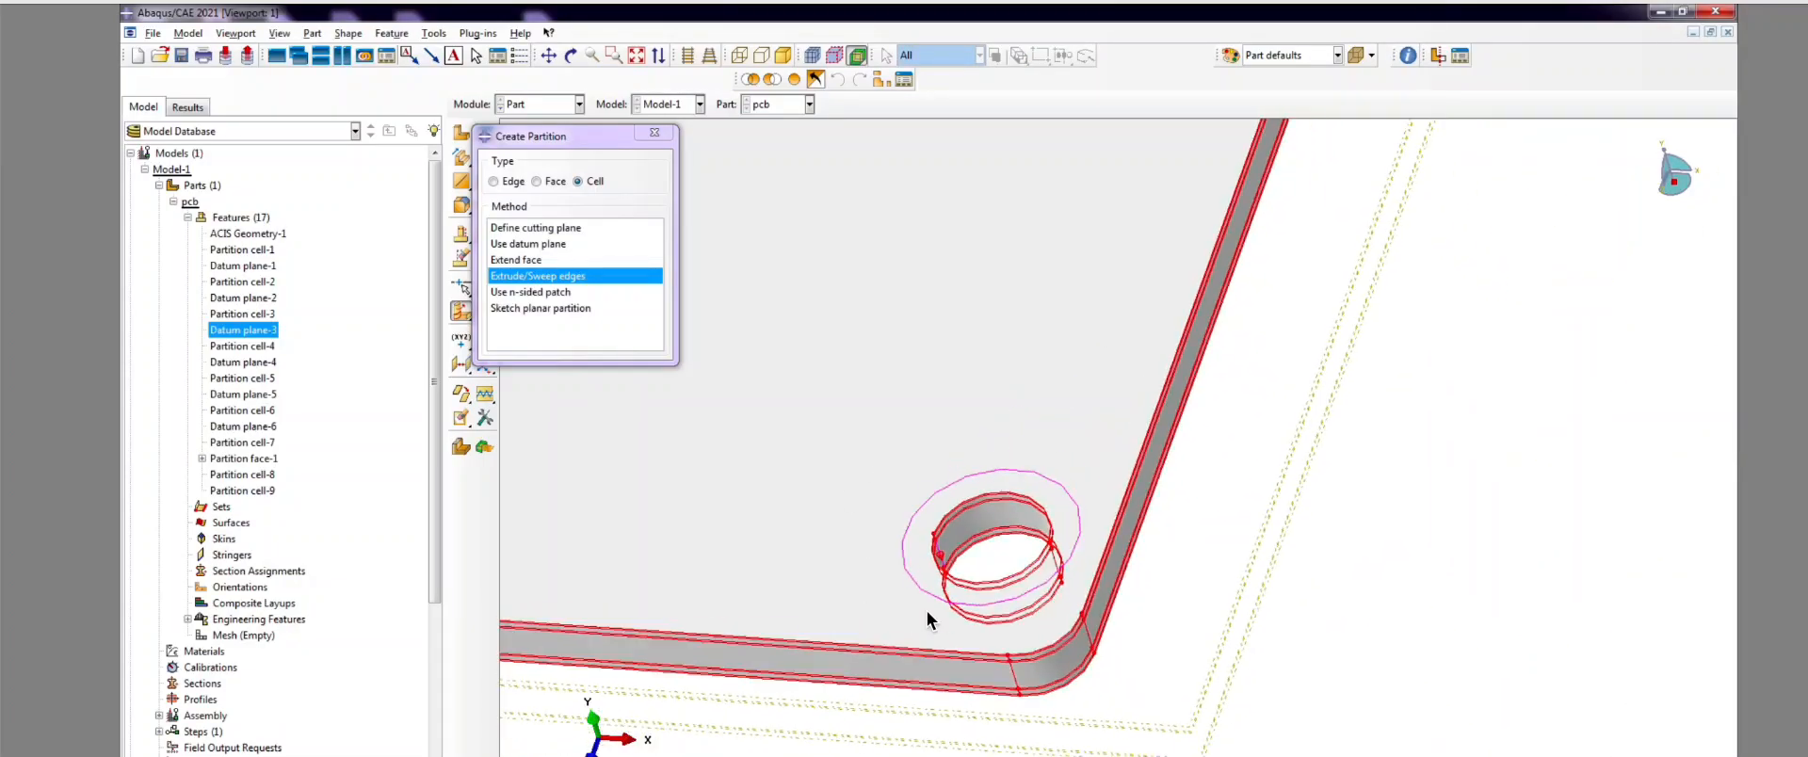
middle_click(927, 620)
scroll(928, 618, down, 3)
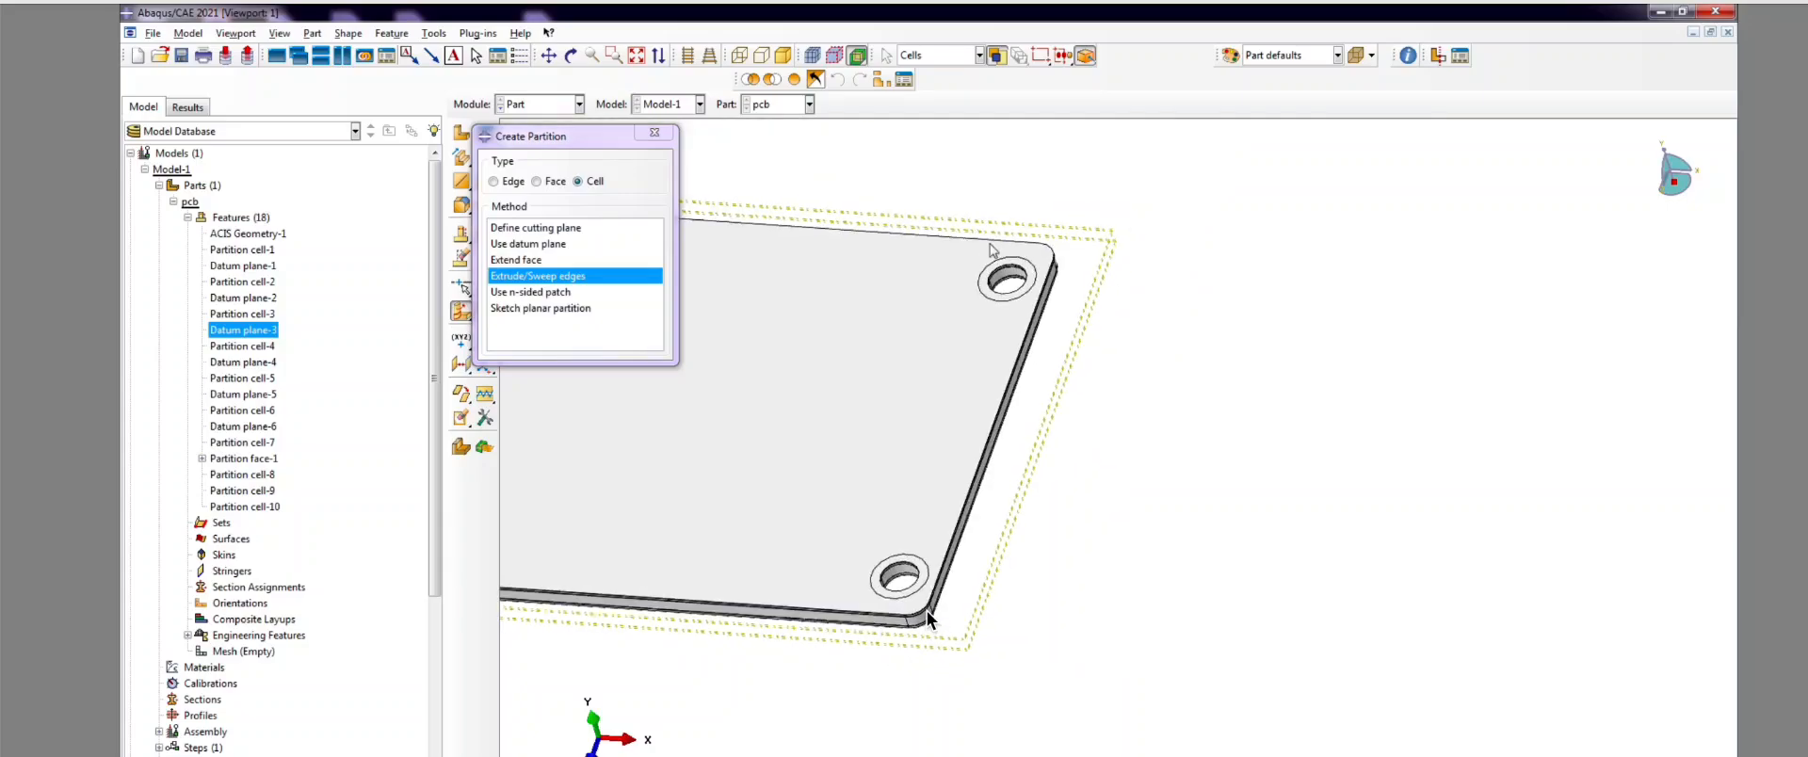
scroll(927, 618, up, 4)
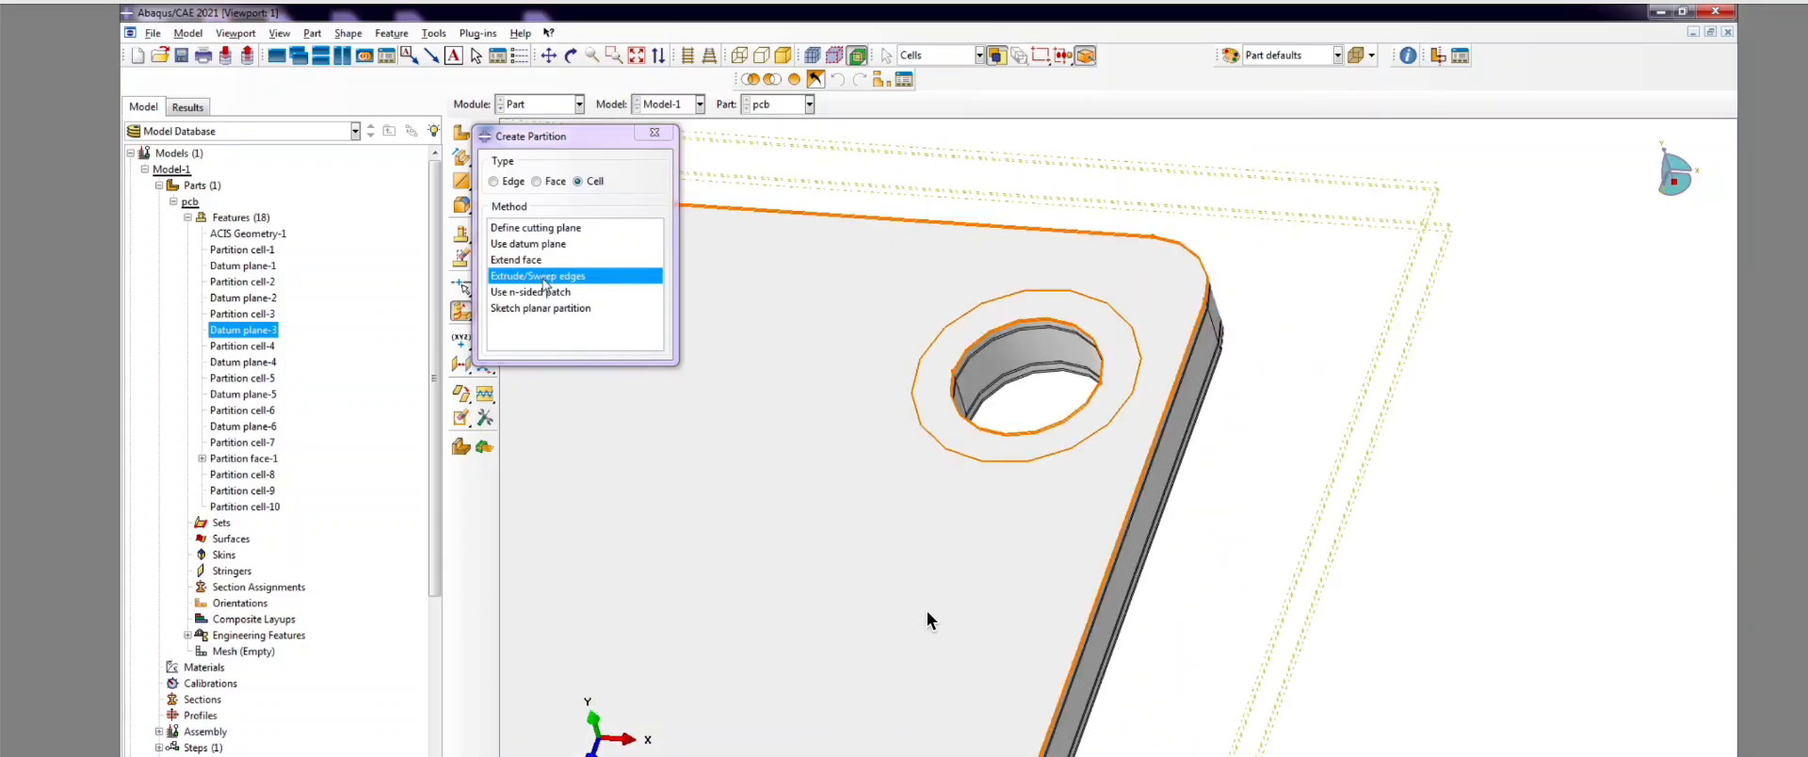
Step: Sweep the next hole's corner edges along its circular edge as Partition cell-11, then close the dialog
drag(909, 183, 1313, 590)
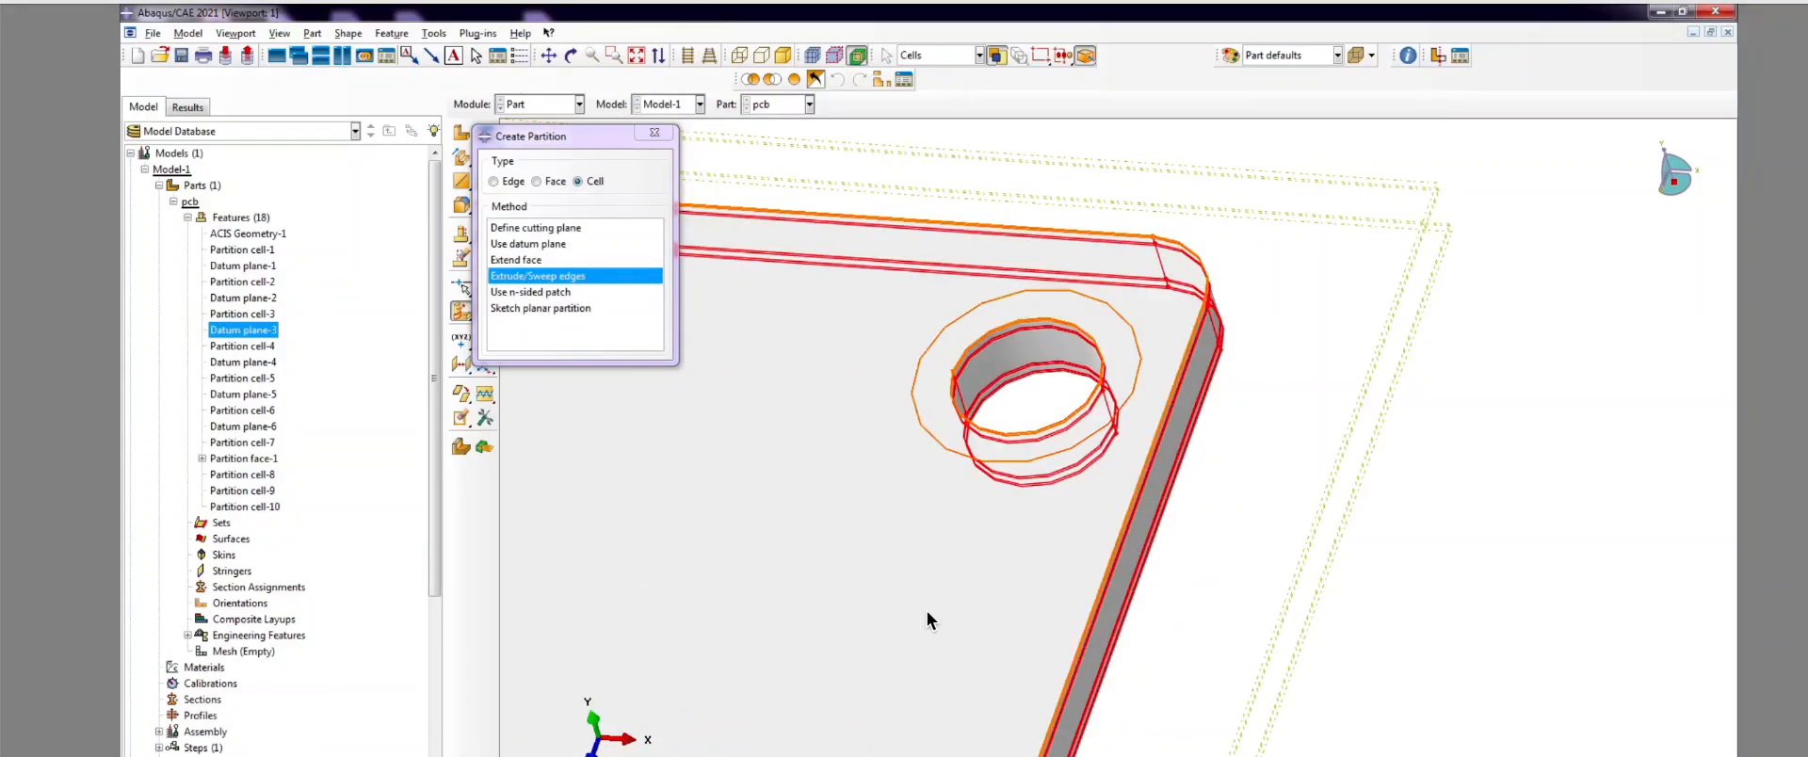
middle_click(927, 620)
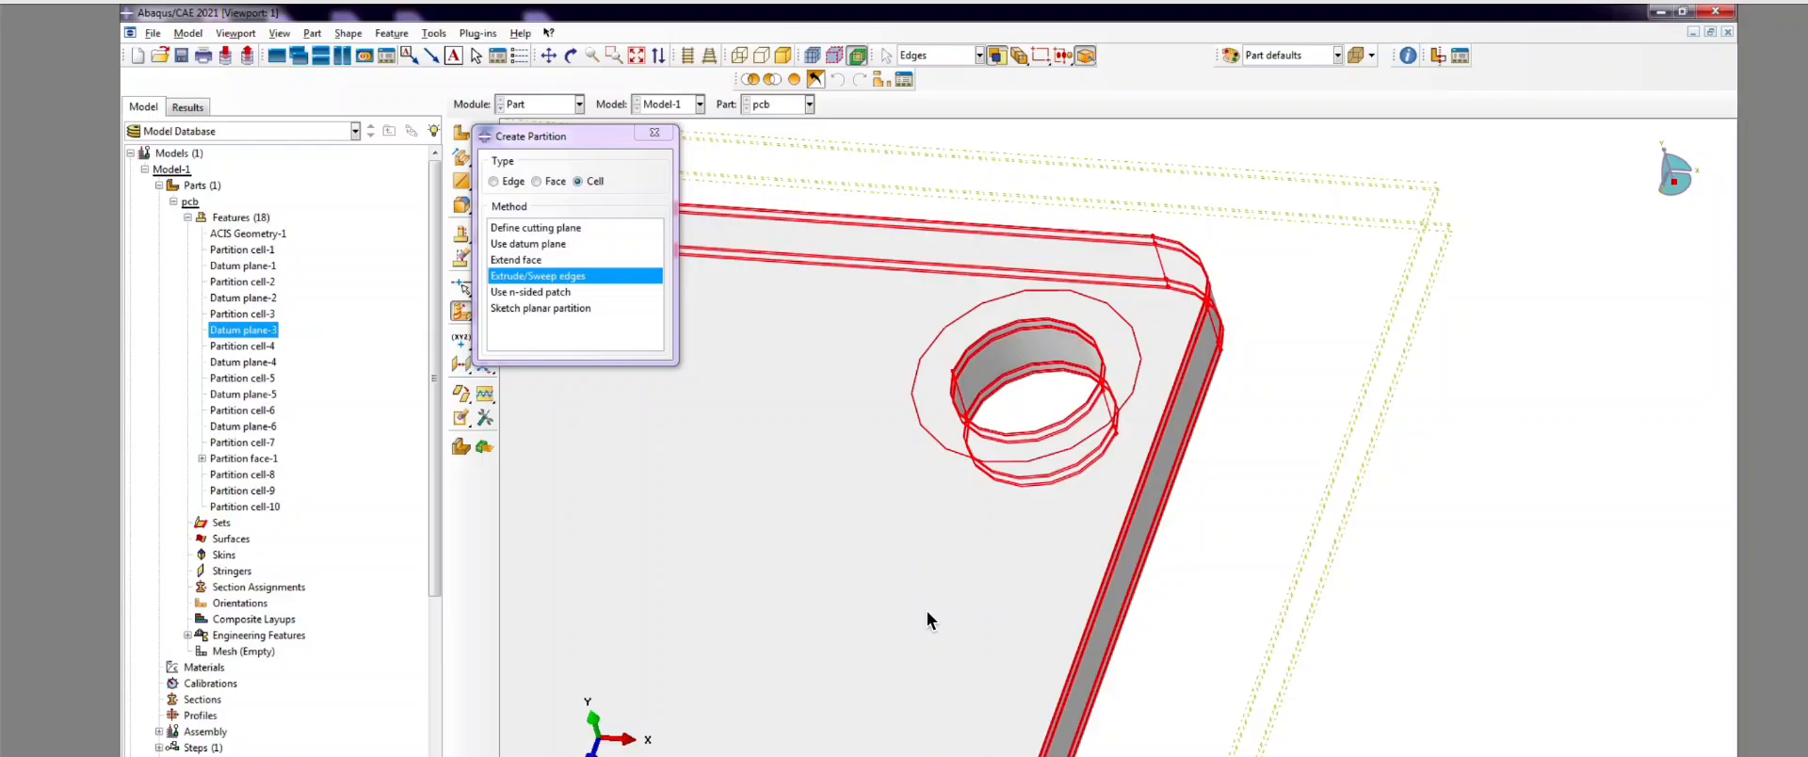
click(1111, 316)
middle_click(927, 619)
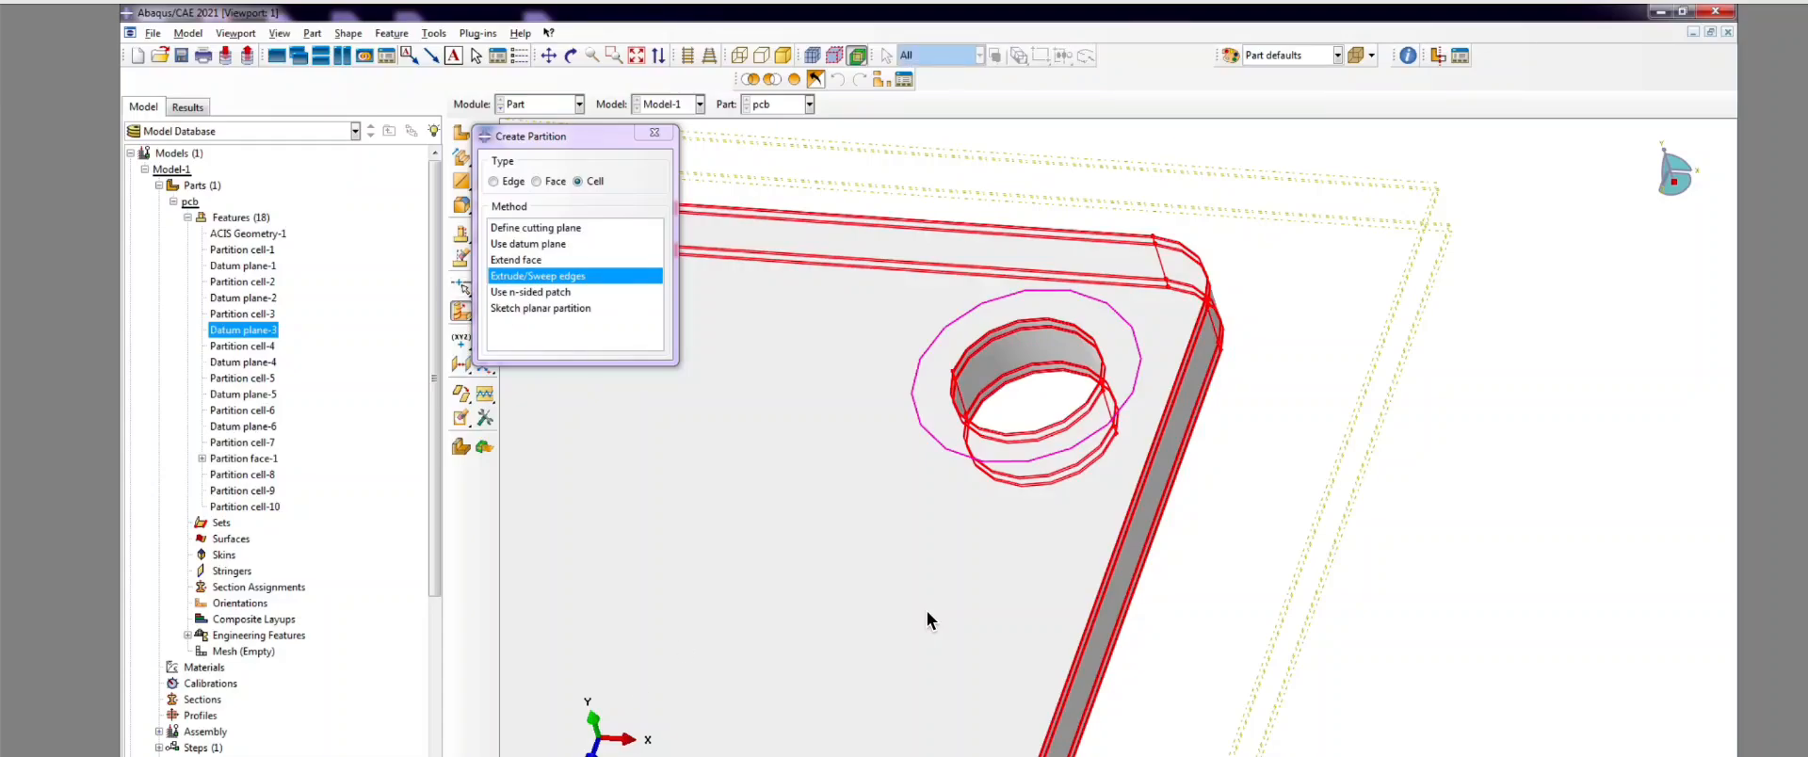
scroll(927, 619, up, 2)
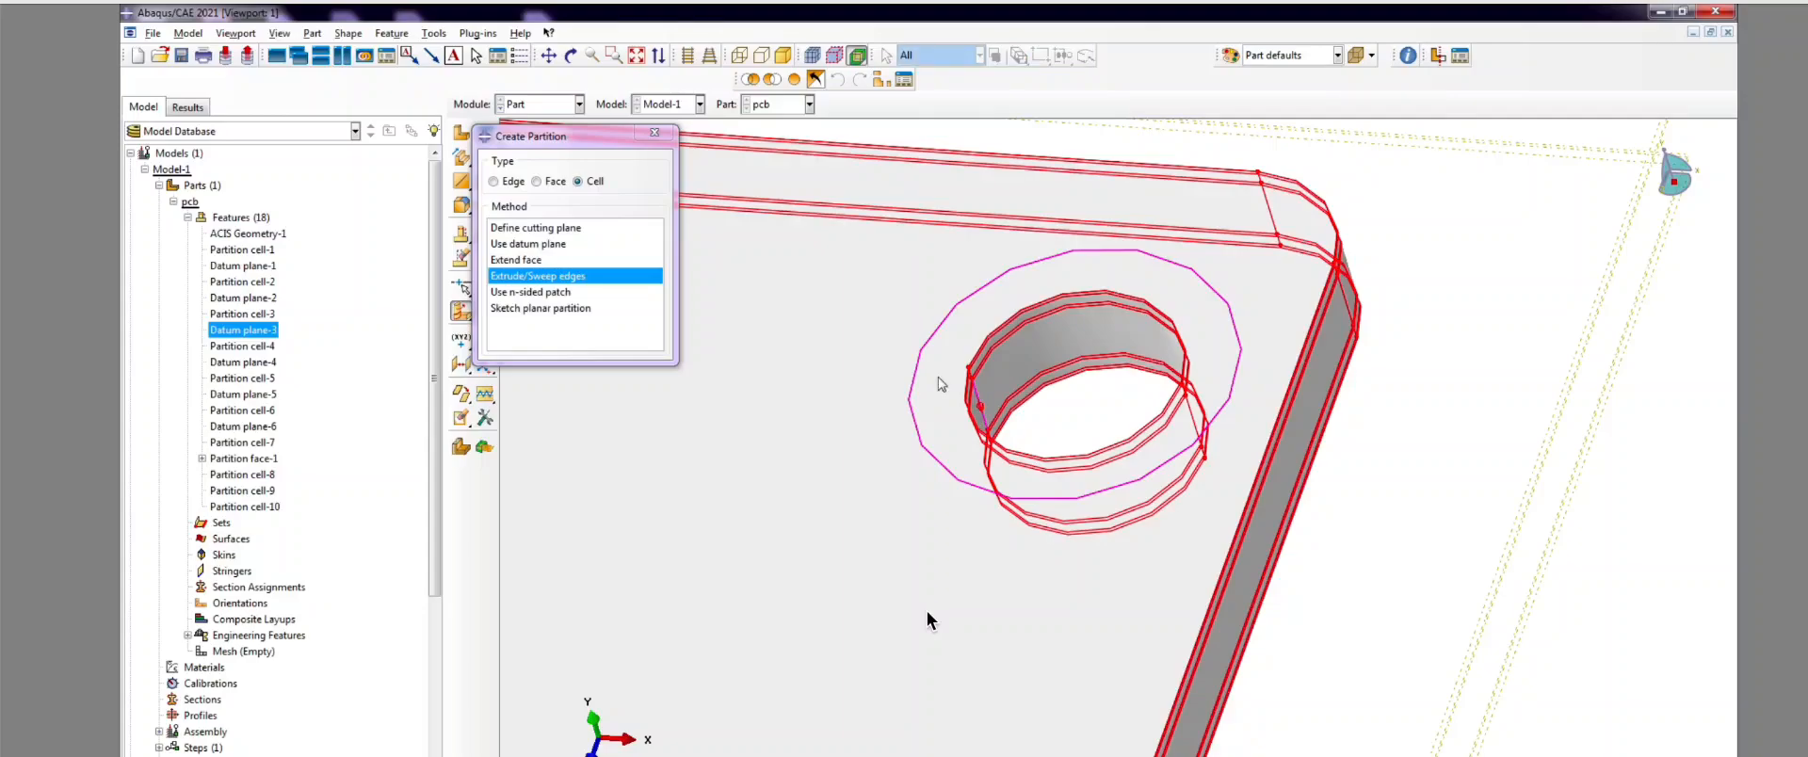
middle_click(927, 620)
scroll(927, 619, down, 2)
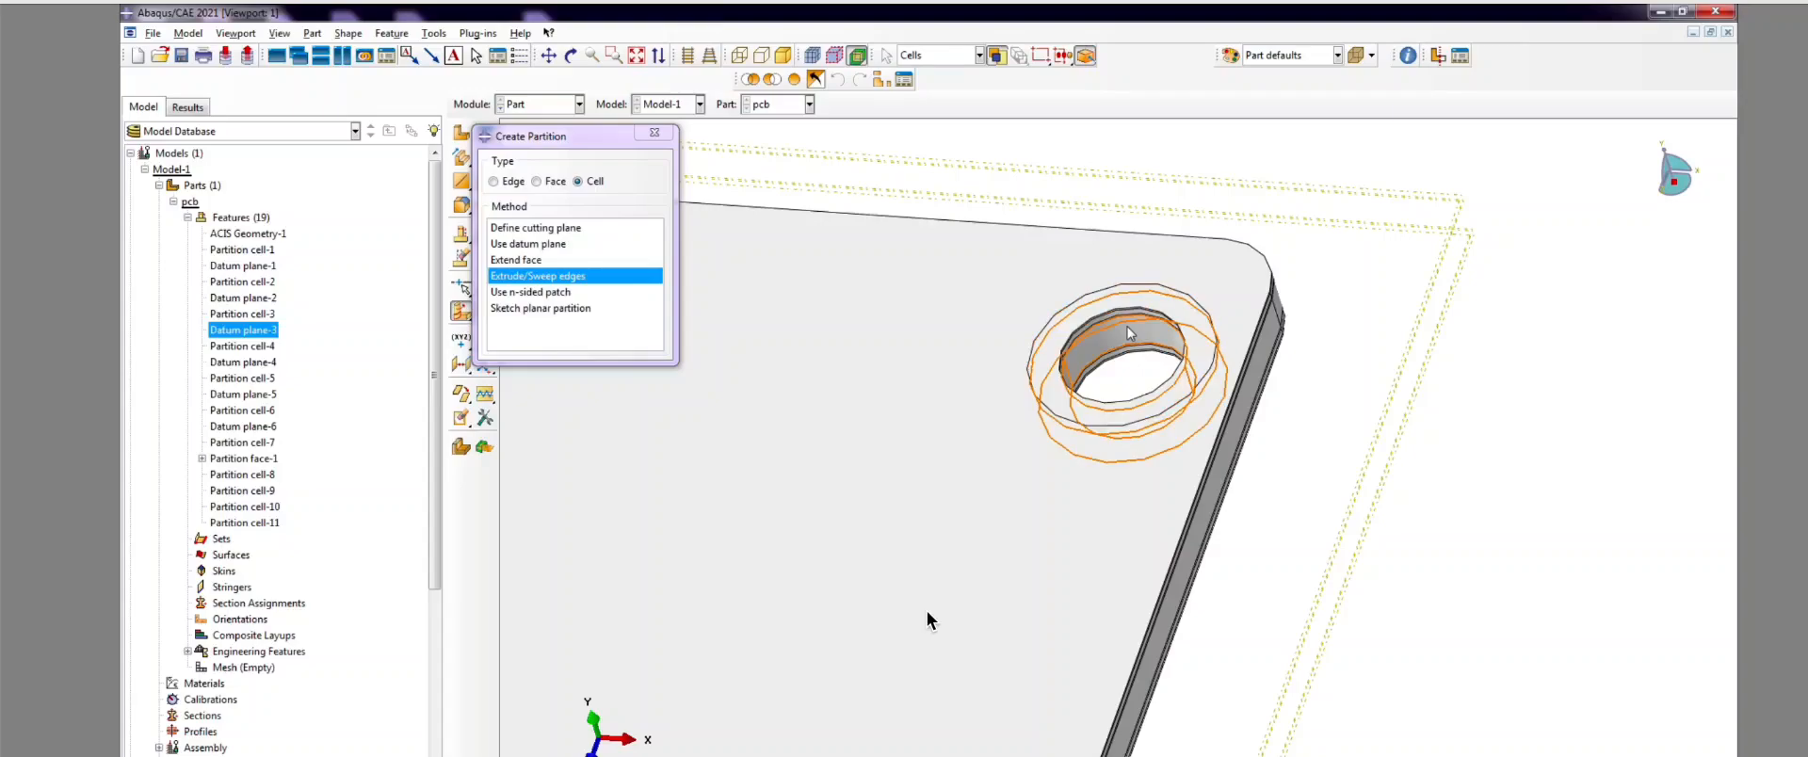
scroll(1120, 339, up, 1)
scroll(1036, 320, down, 2)
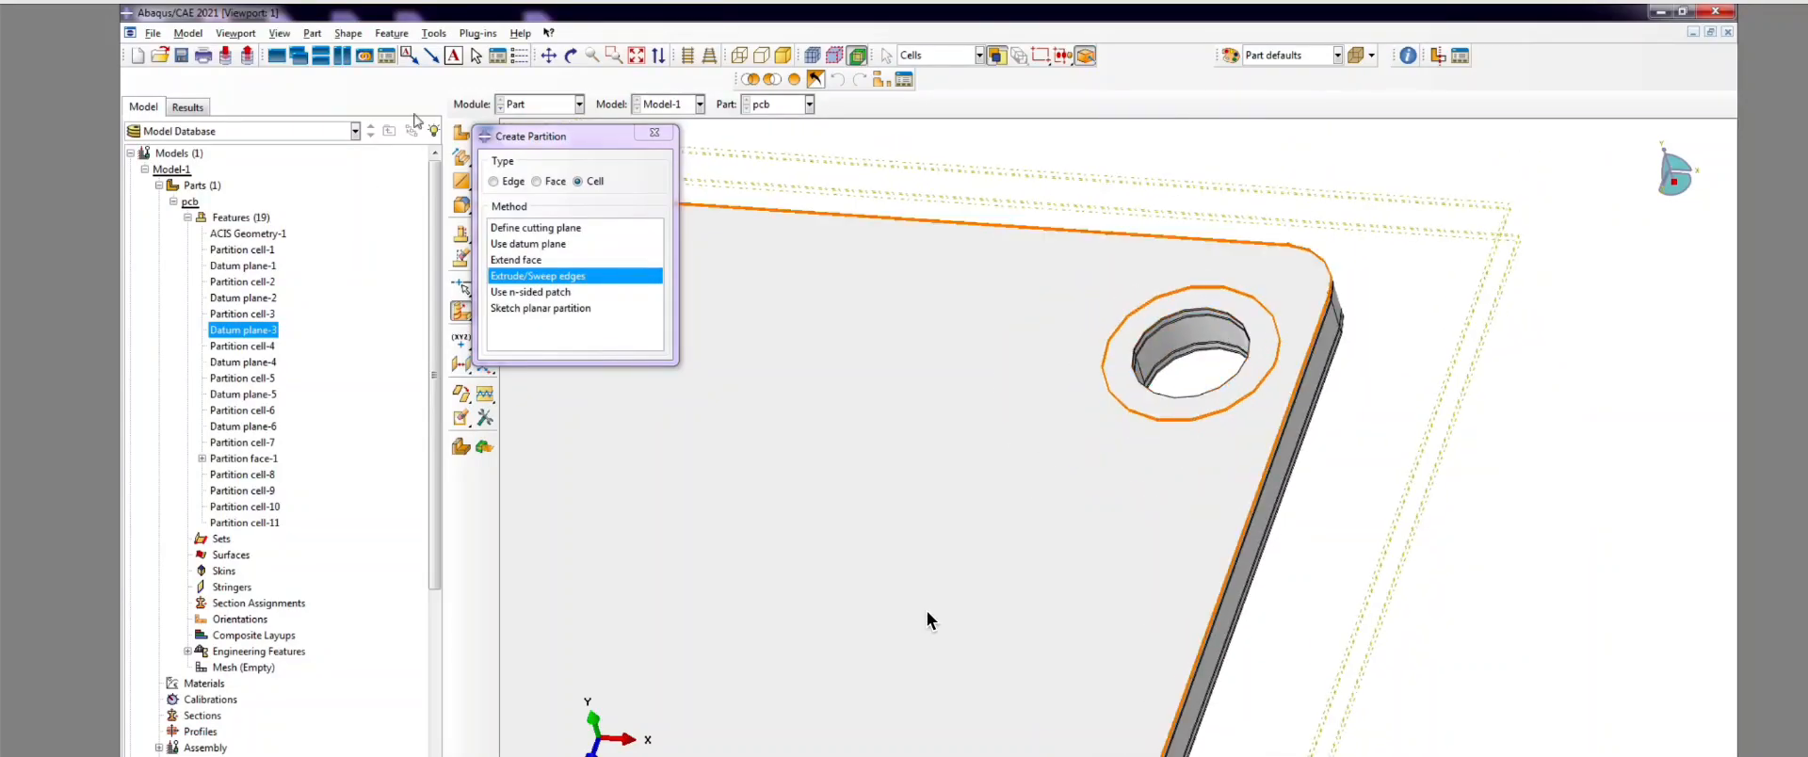
scroll(1012, 337, down, 4)
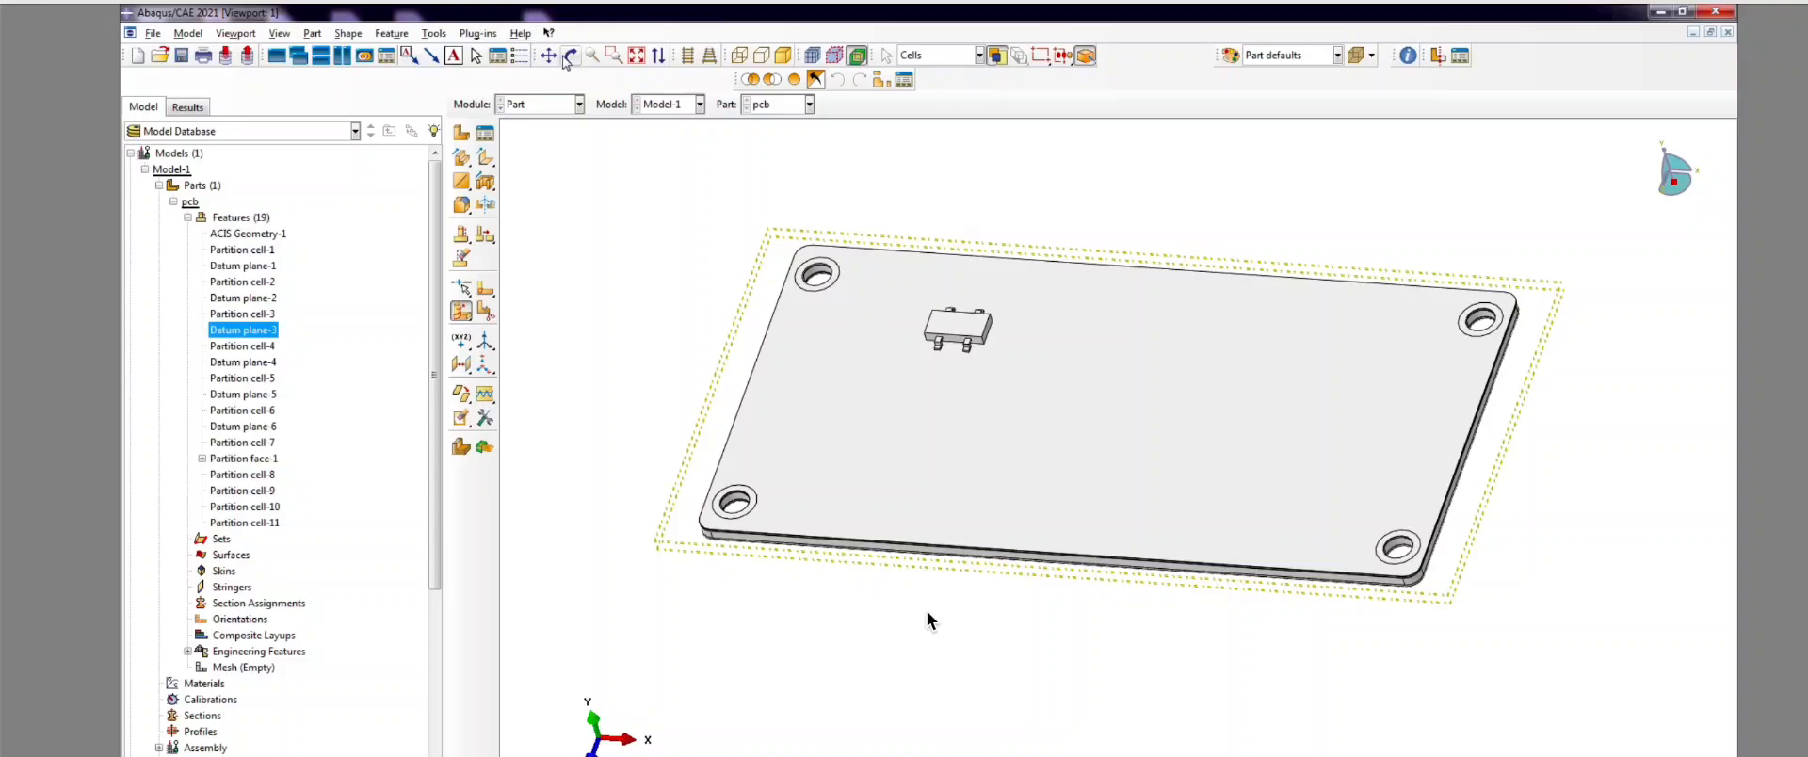
Step: Collapse the pcb Features and Parts nodes in the model tree and bring up the Module list
click(569, 56)
mouse_move(997, 424)
mouse_down()
mouse_move(1089, 404)
mouse_move(1054, 556)
mouse_move(1102, 624)
mouse_move(1070, 414)
mouse_move(1199, 391)
mouse_move(1057, 382)
mouse_move(1160, 287)
mouse_move(977, 539)
mouse_move(1144, 487)
mouse_up()
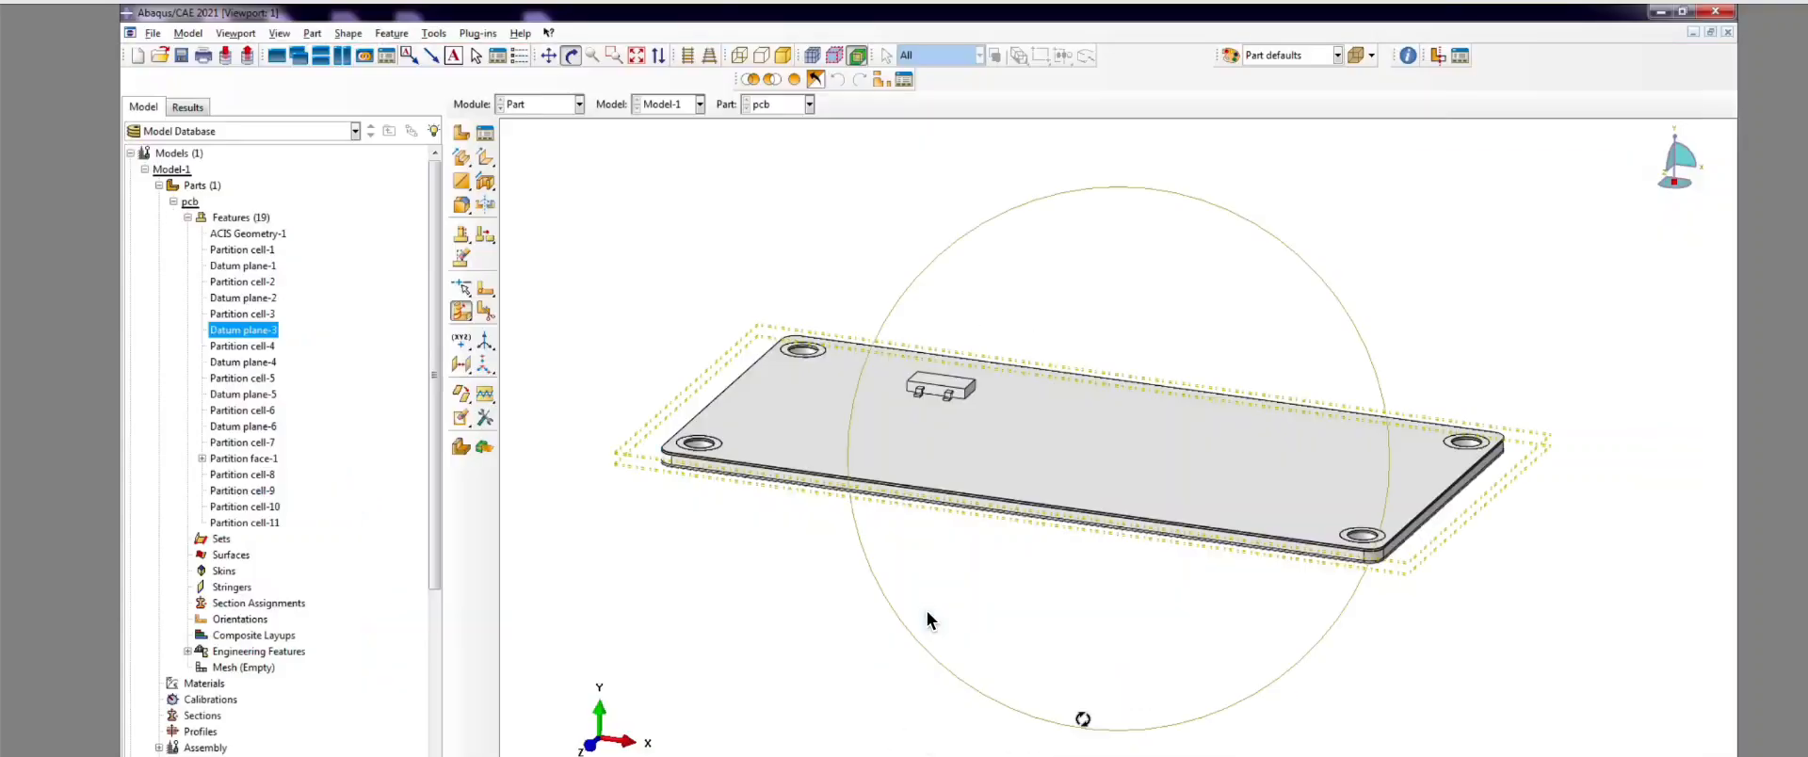
drag(1231, 613, 1055, 520)
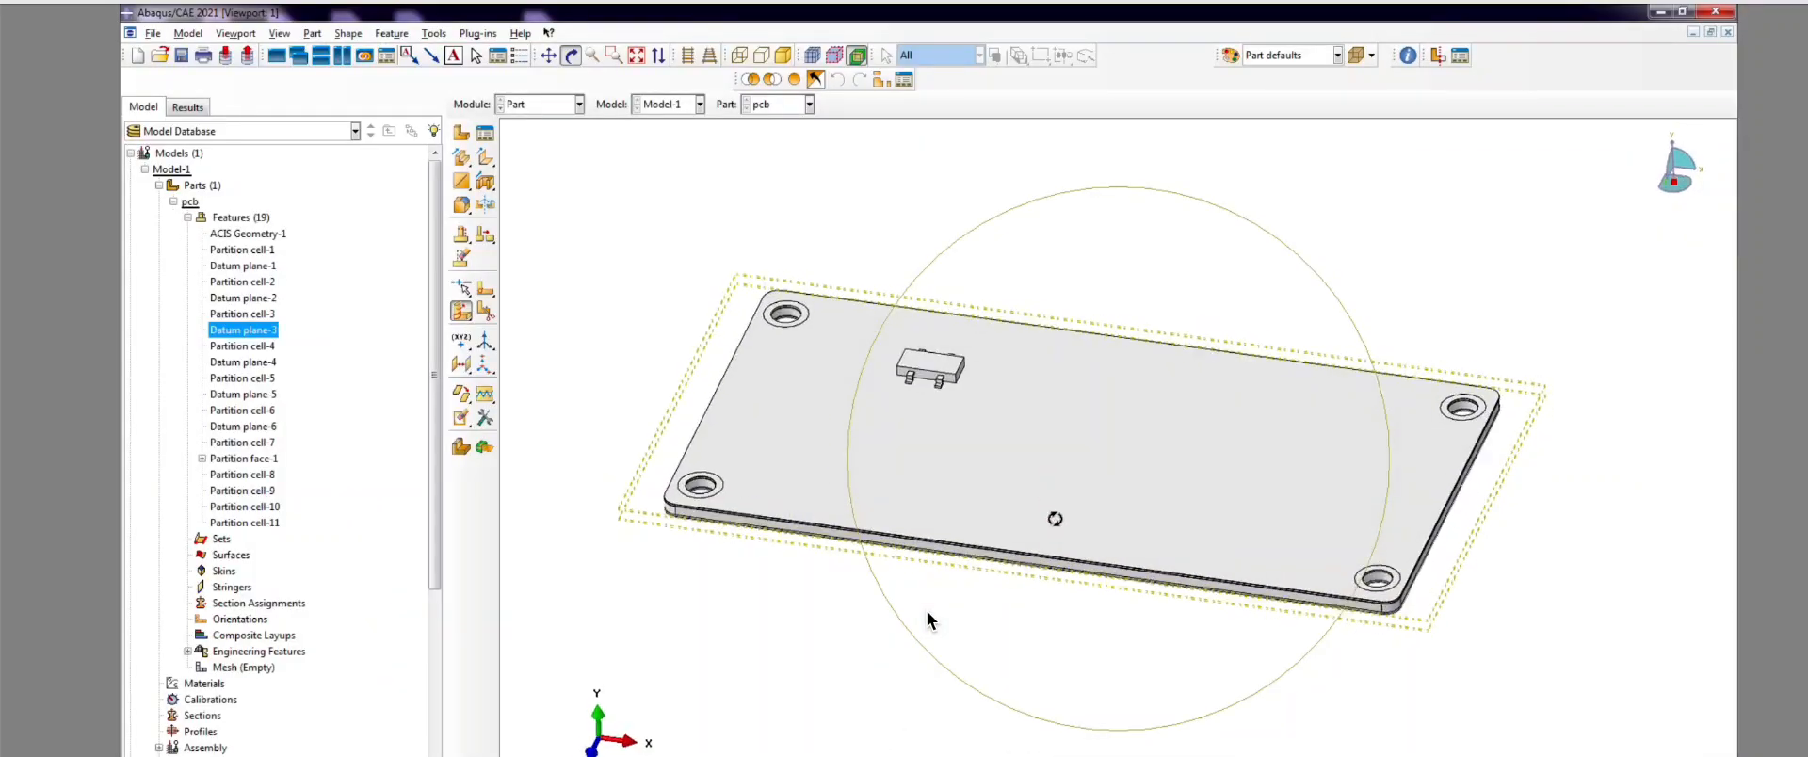
click(173, 202)
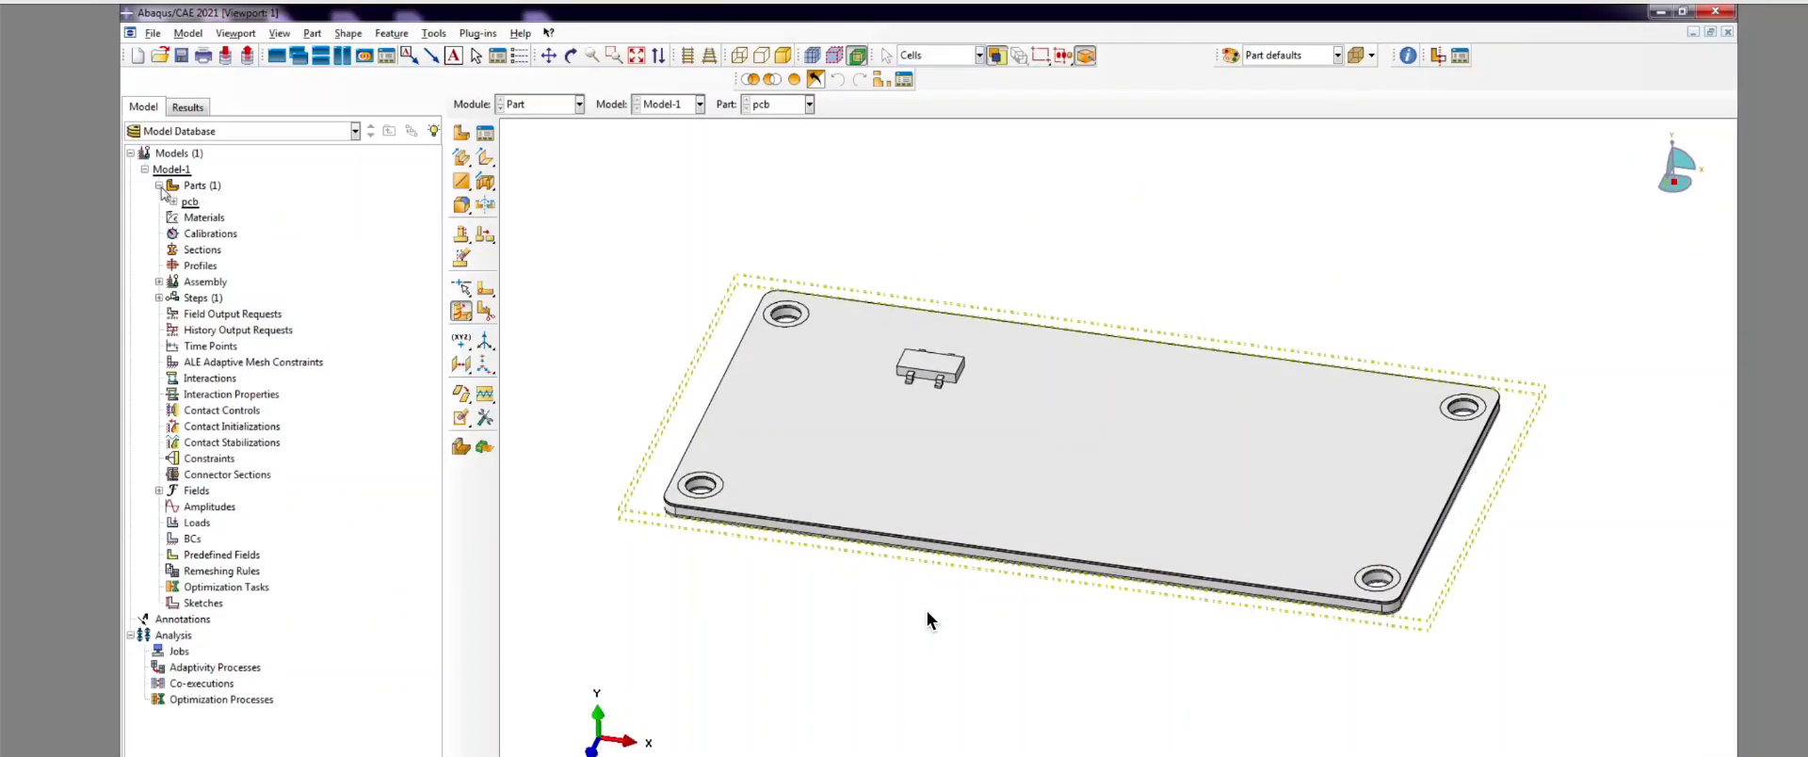
click(159, 185)
click(579, 104)
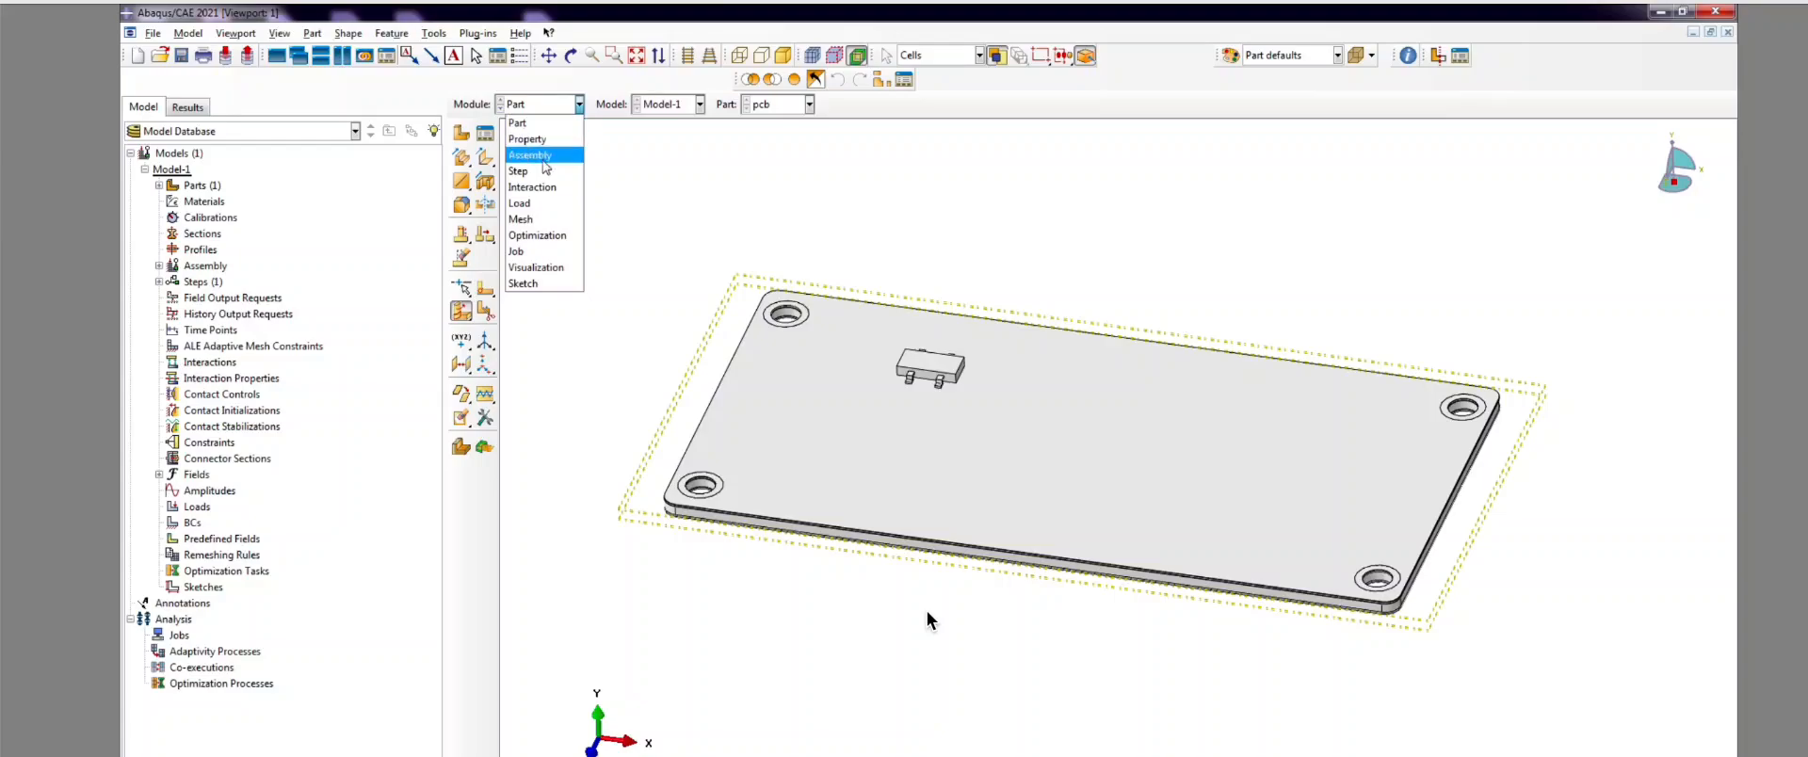
Step: Switch the pcb part to the Mesh module and tilt the board view
click(539, 219)
scroll(927, 367, down, 4)
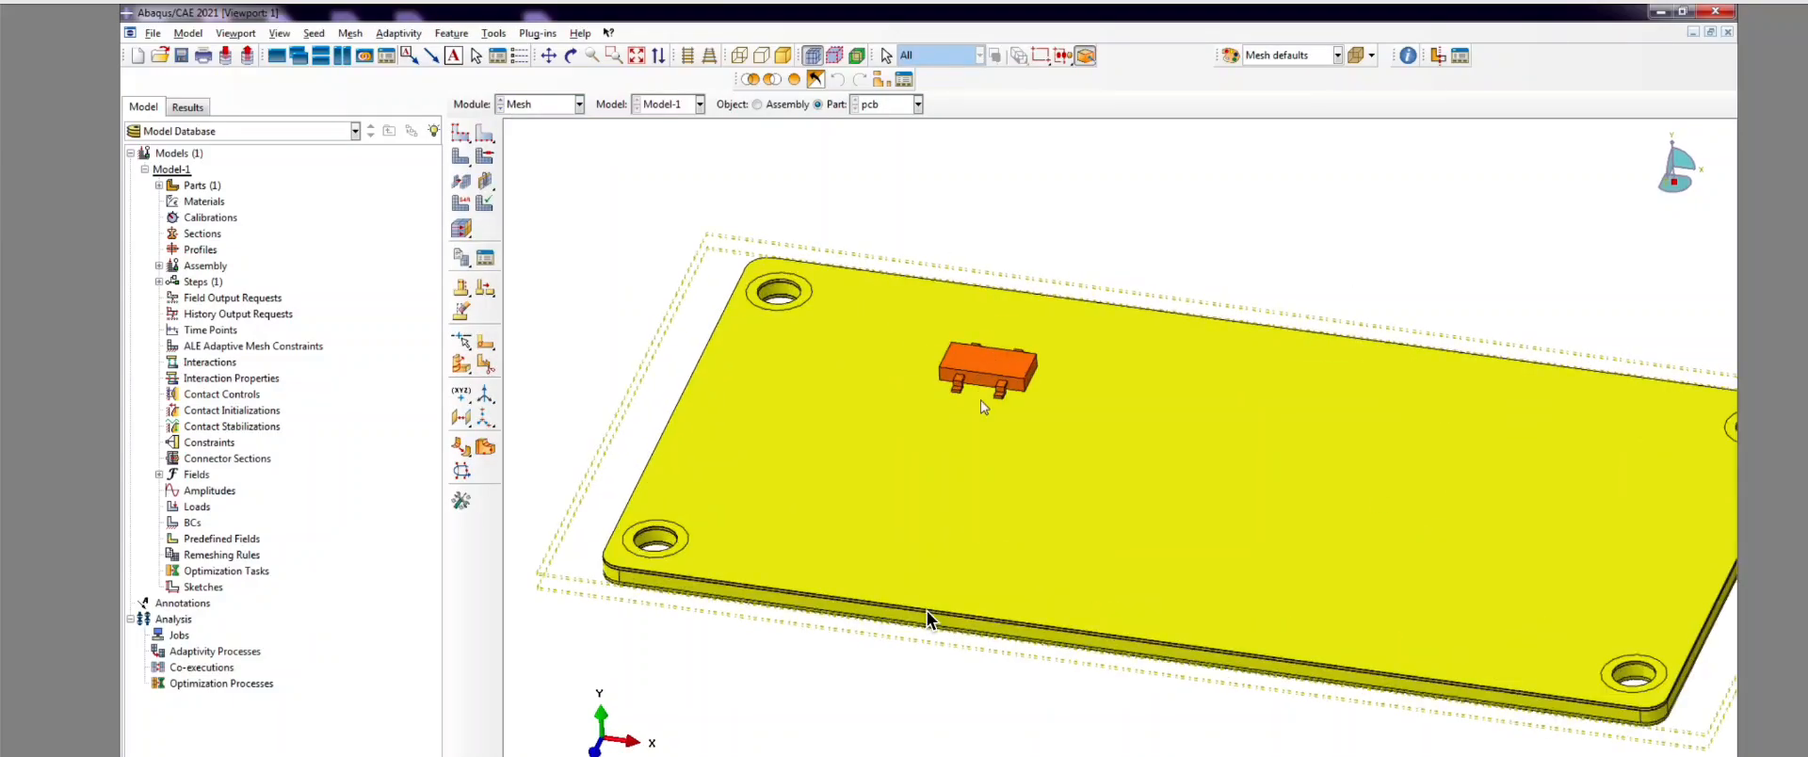
scroll(998, 490, up, 4)
scroll(1026, 555, down, 3)
click(571, 56)
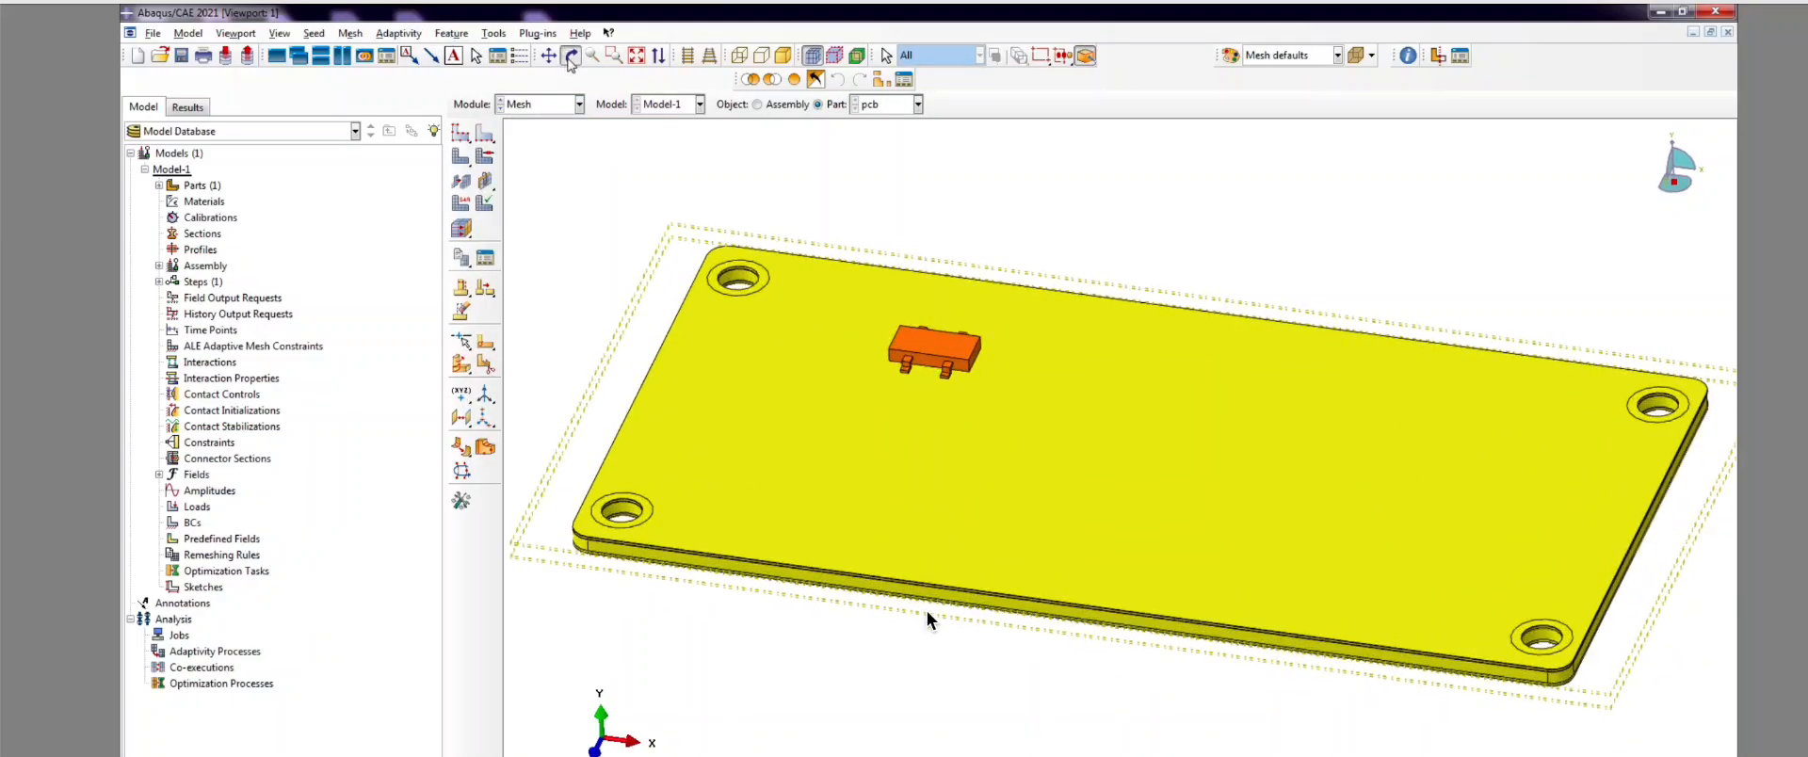
drag(1088, 579, 844, 384)
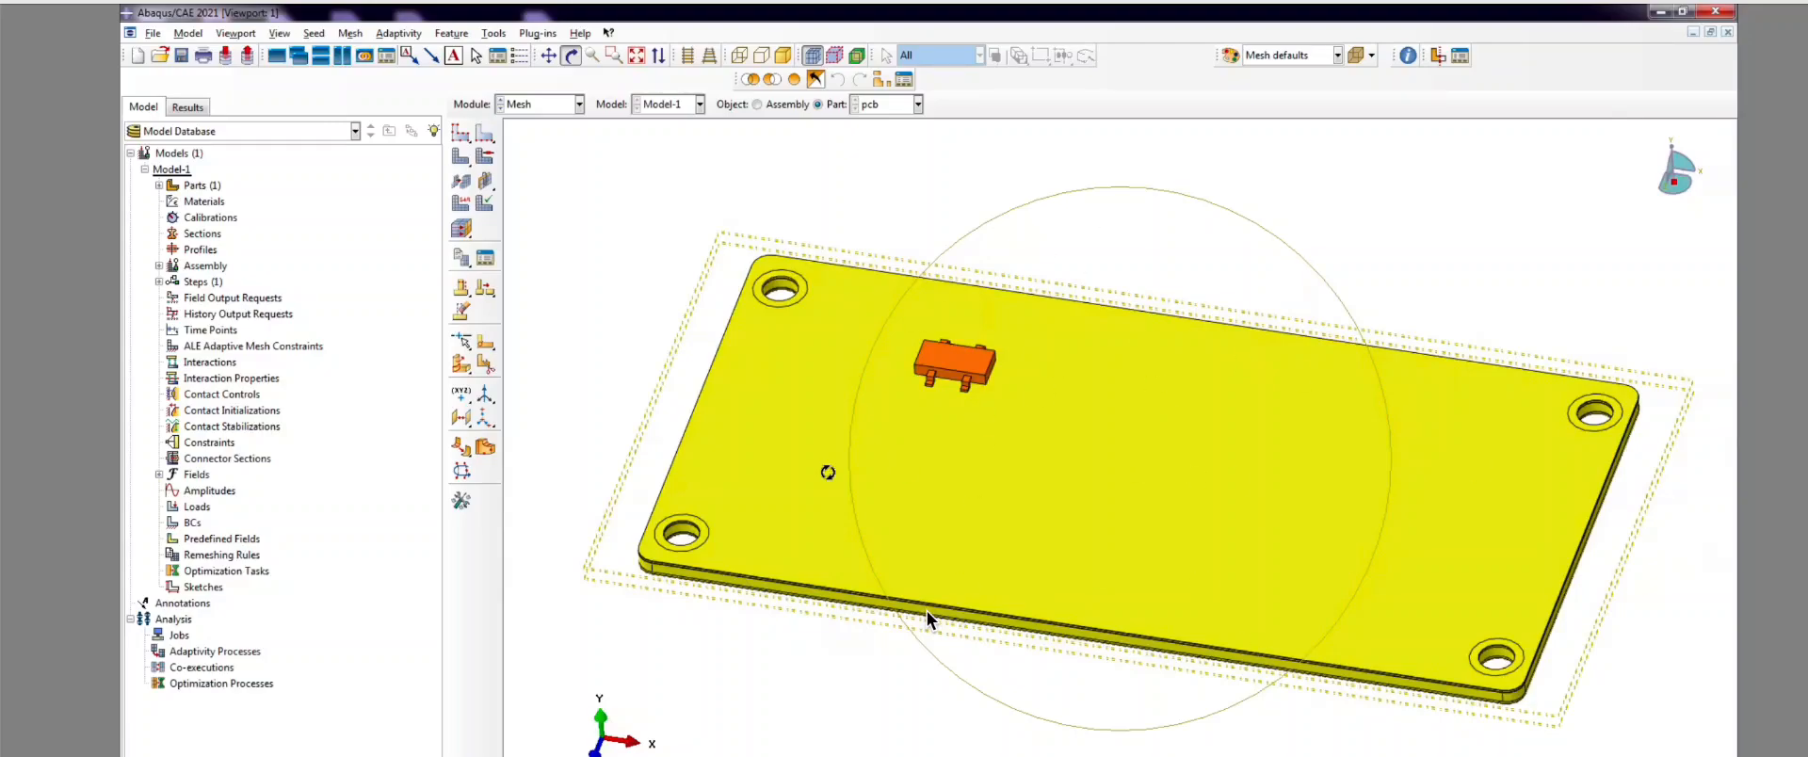
drag(1124, 491, 937, 378)
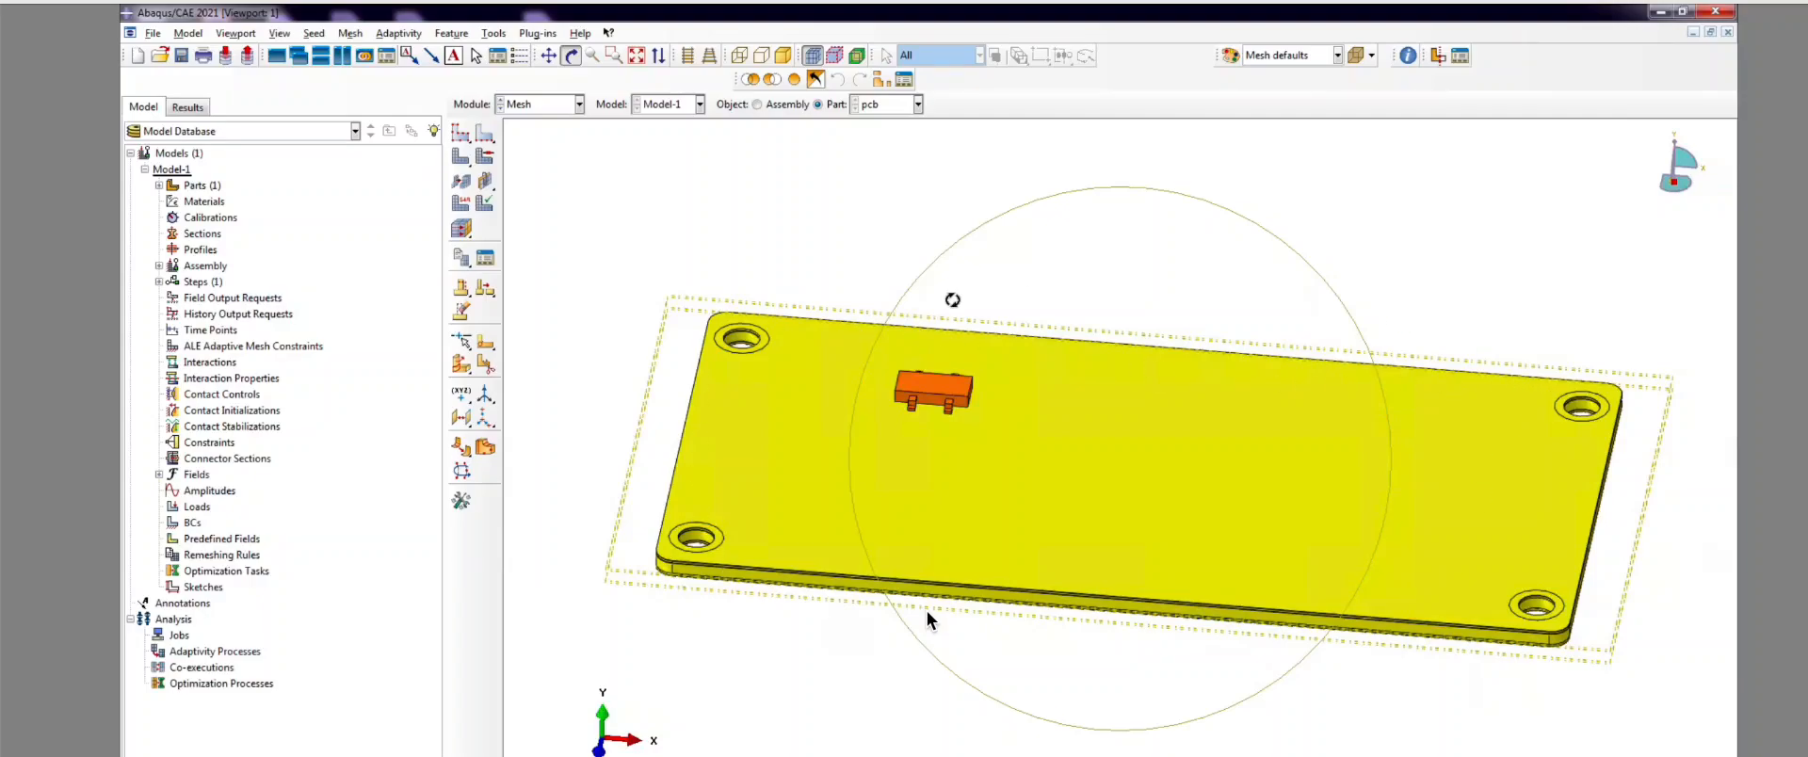
drag(1041, 472, 994, 437)
Step: Orient the board to a frontal view and bring up the Create Partition cell options
scroll(927, 384, down, 3)
drag(1010, 510, 970, 377)
scroll(927, 620, down, 4)
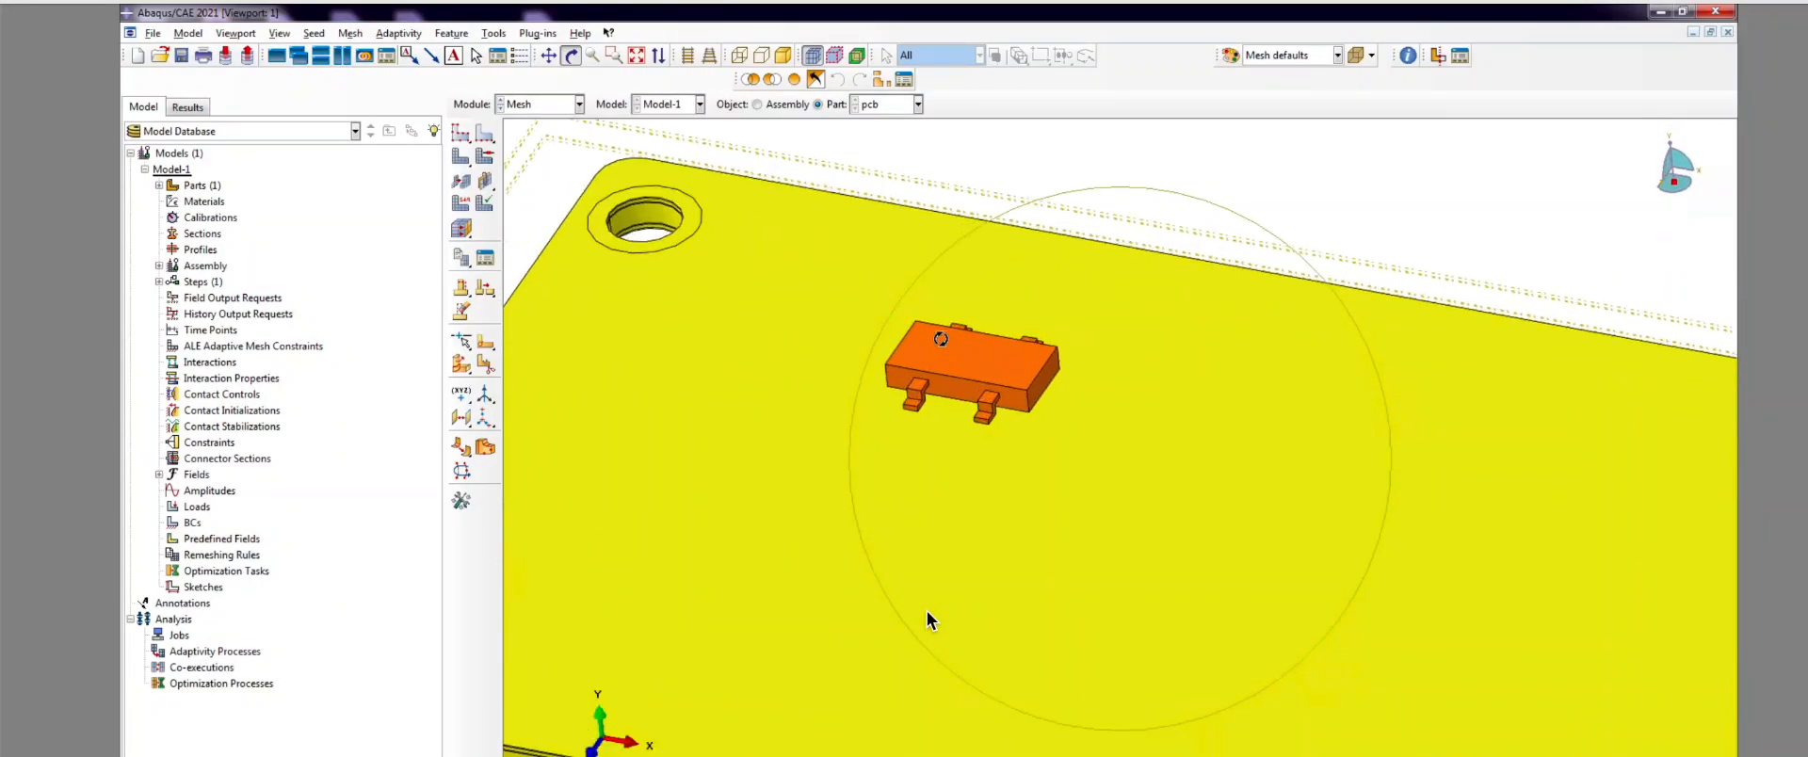
scroll(928, 619, up, 3)
scroll(927, 619, down, 3)
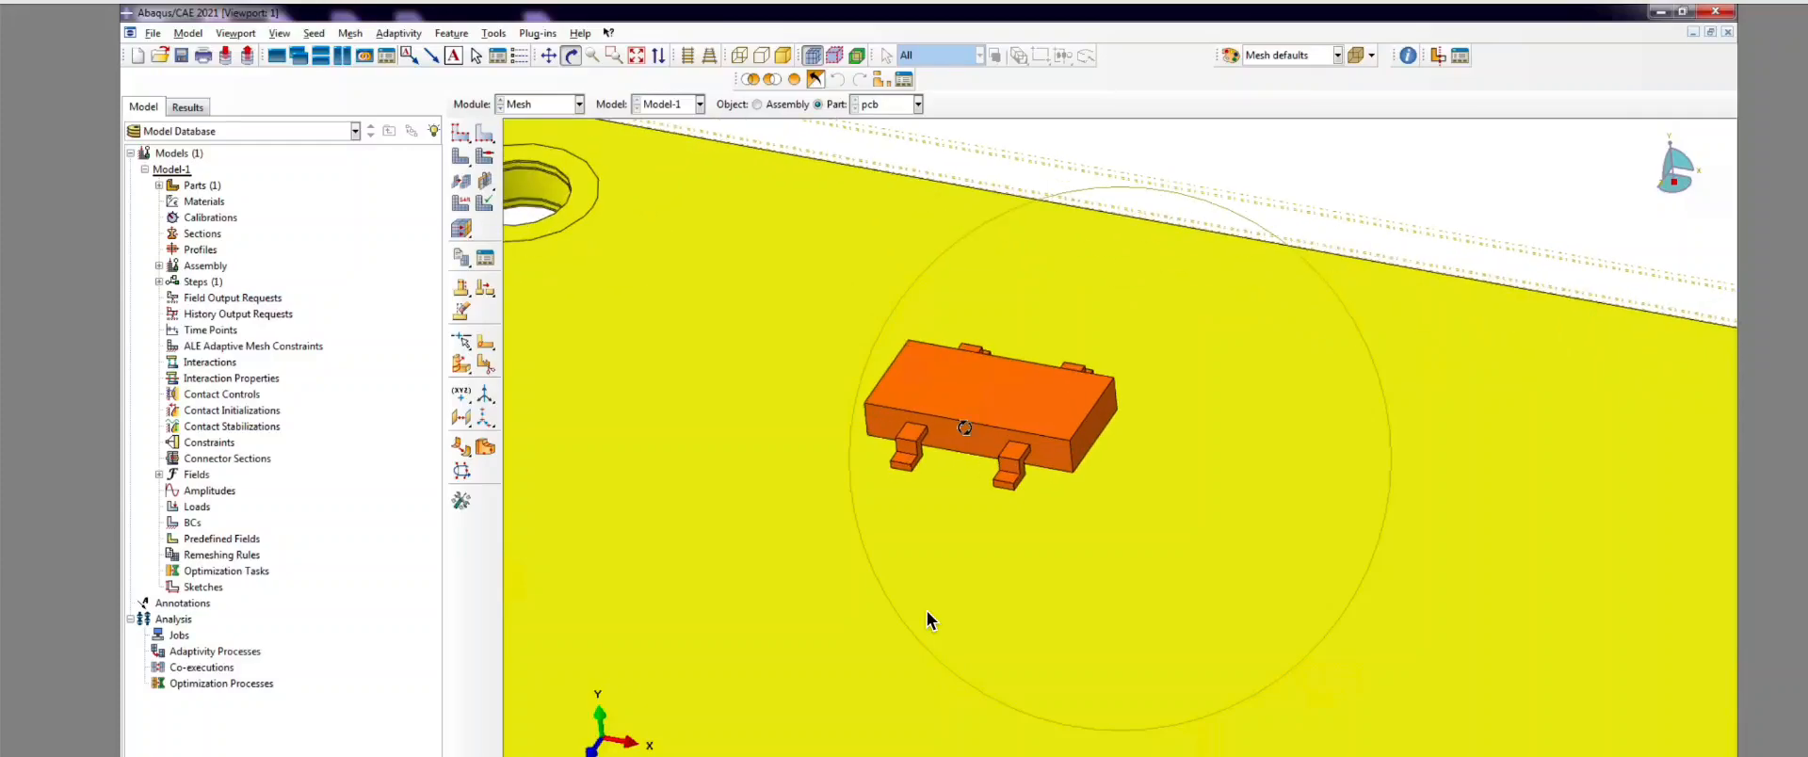
scroll(975, 590, up, 3)
drag(1045, 625, 1017, 574)
drag(941, 502, 1045, 396)
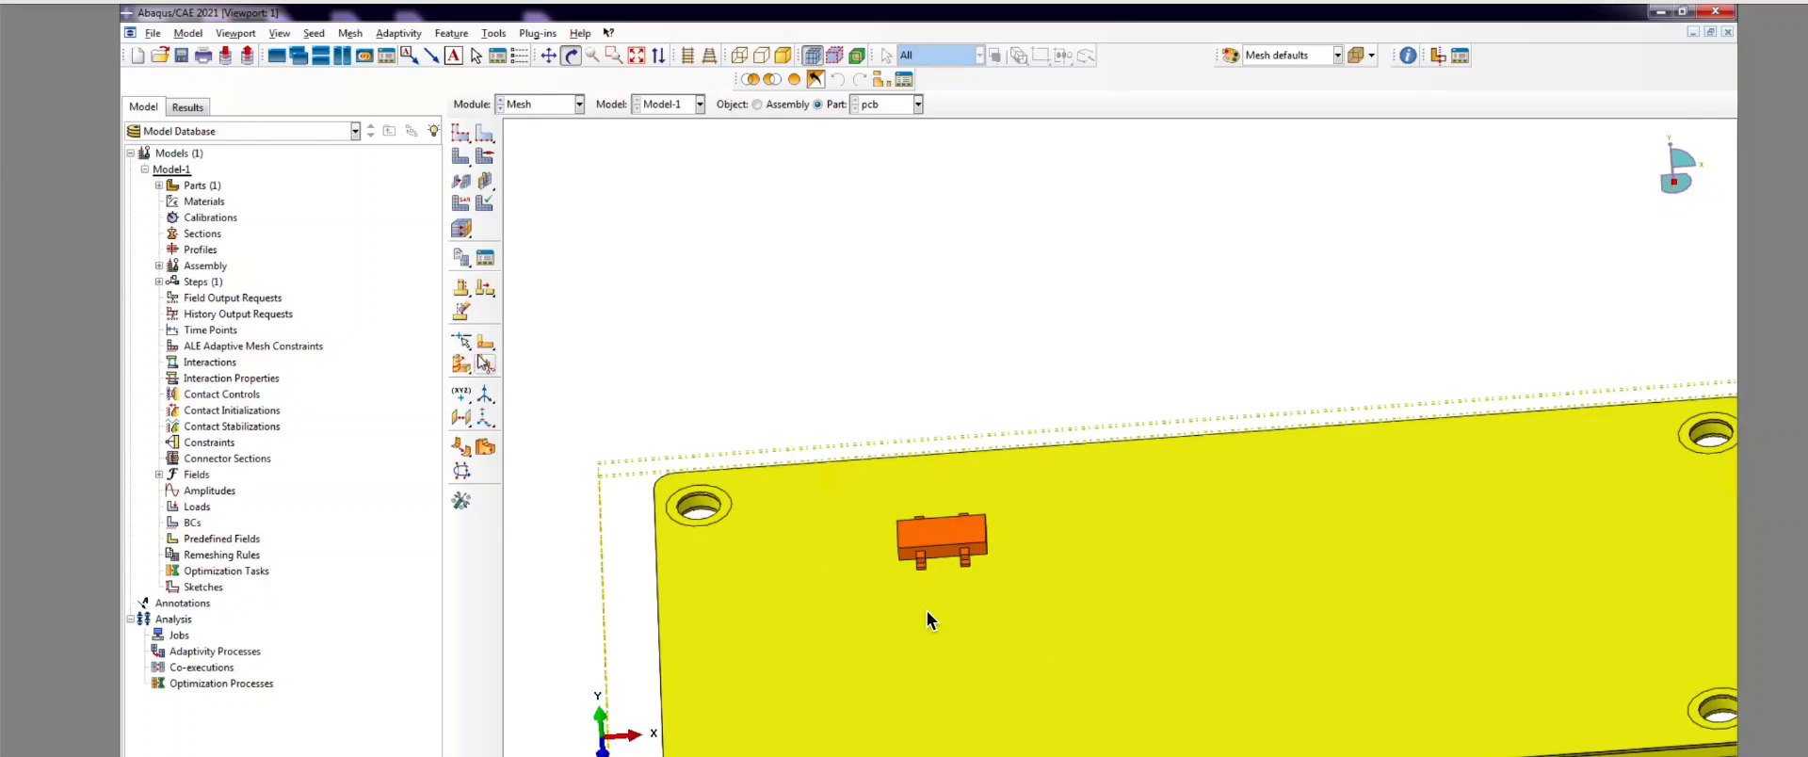
click(486, 363)
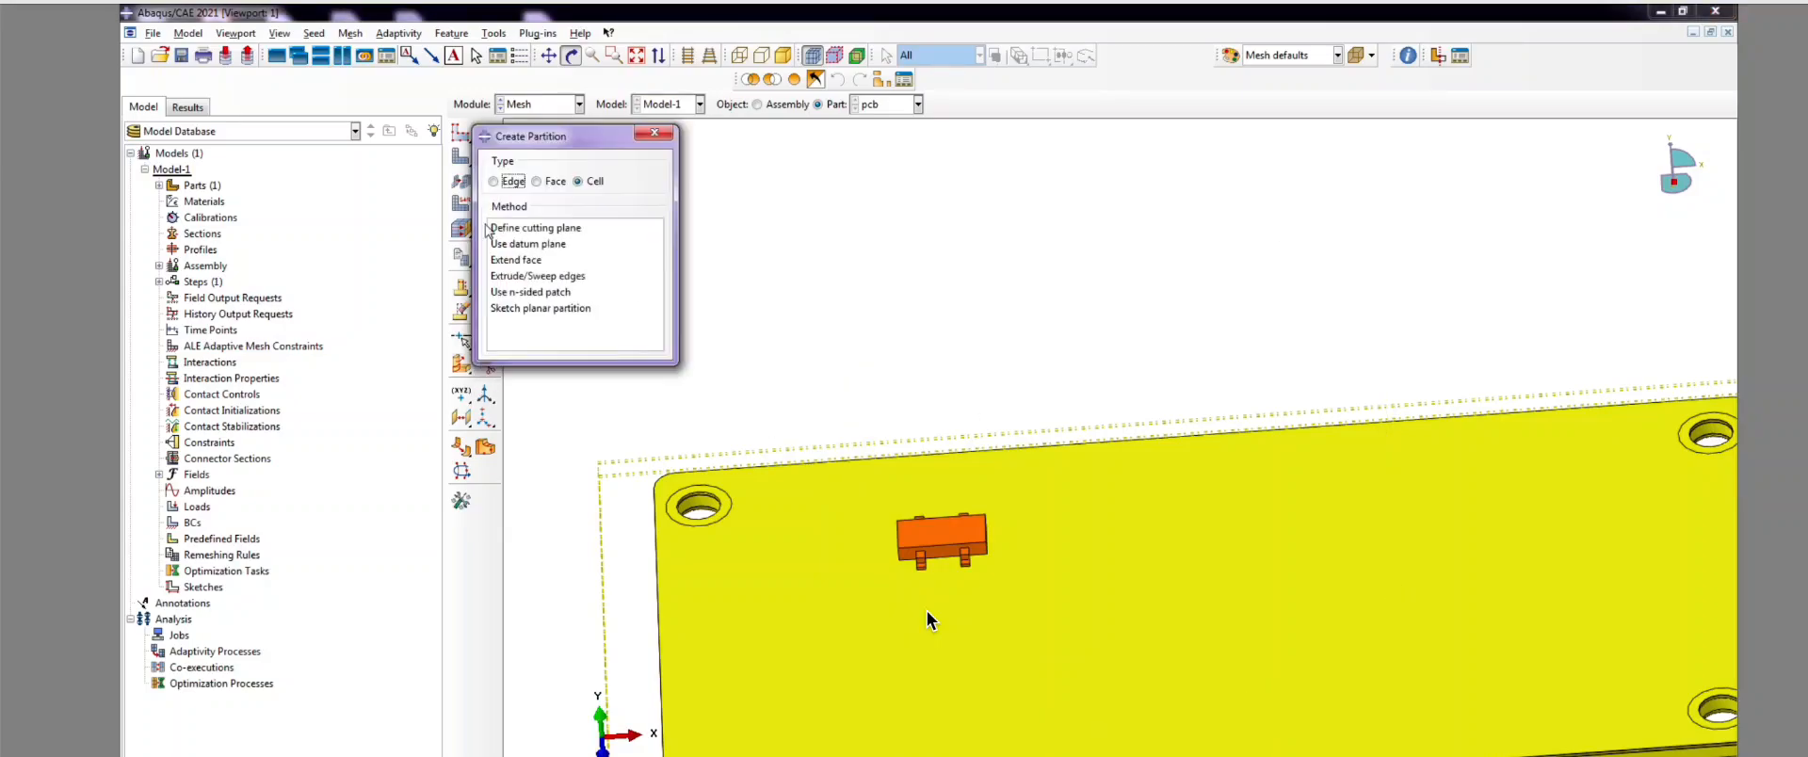
Step: Split the component cell with an Extend face partition through its front face
click(517, 261)
scroll(1075, 538, up, 2)
scroll(929, 620, up, 1)
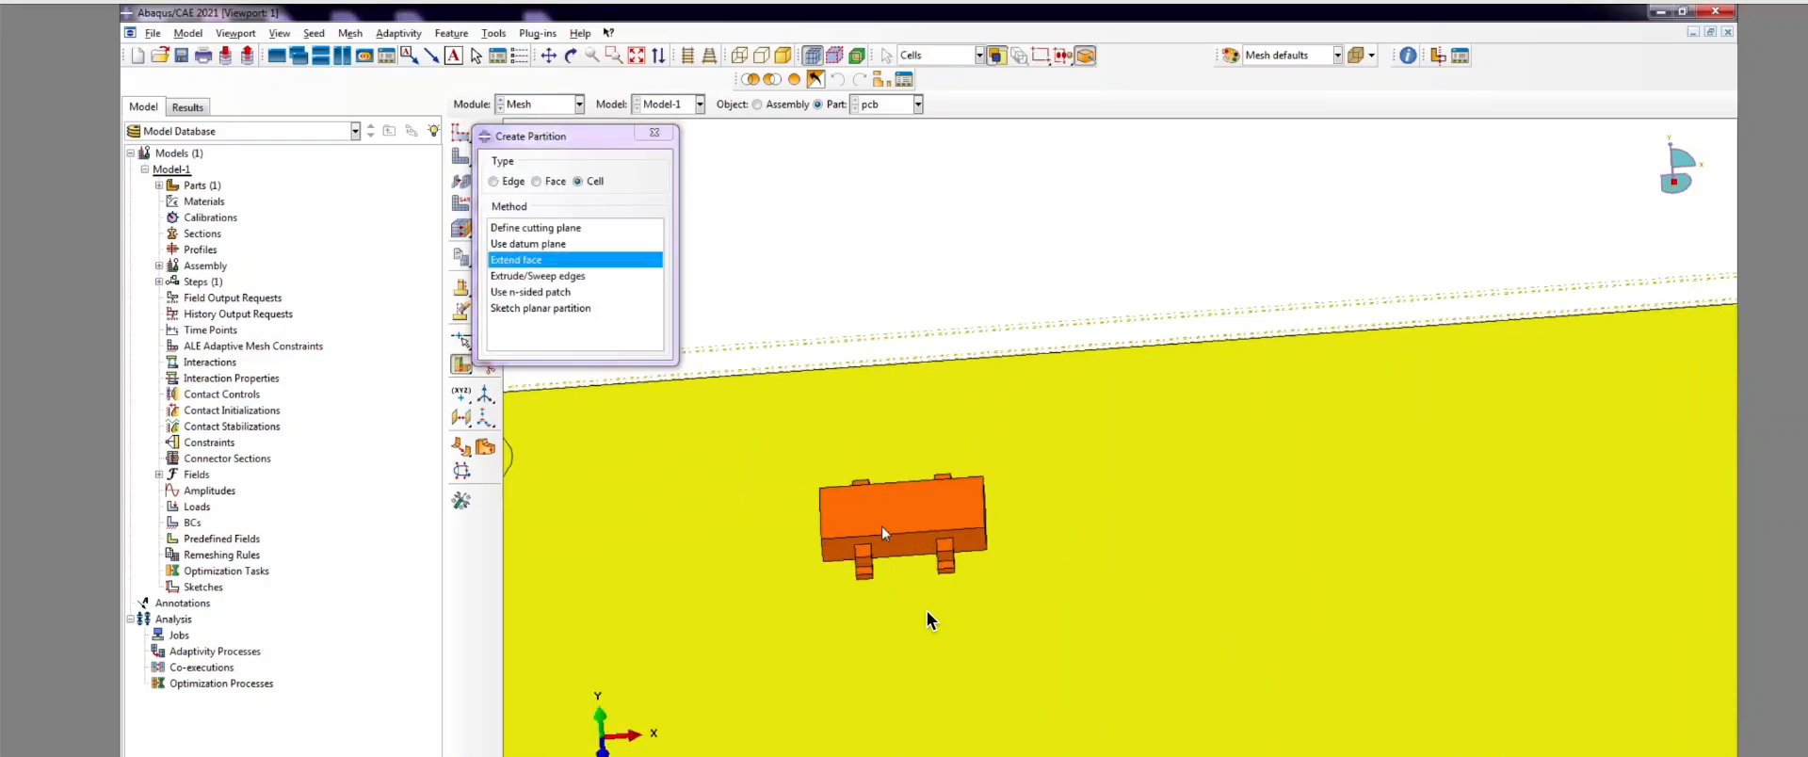
click(930, 619)
scroll(927, 619, down, 2)
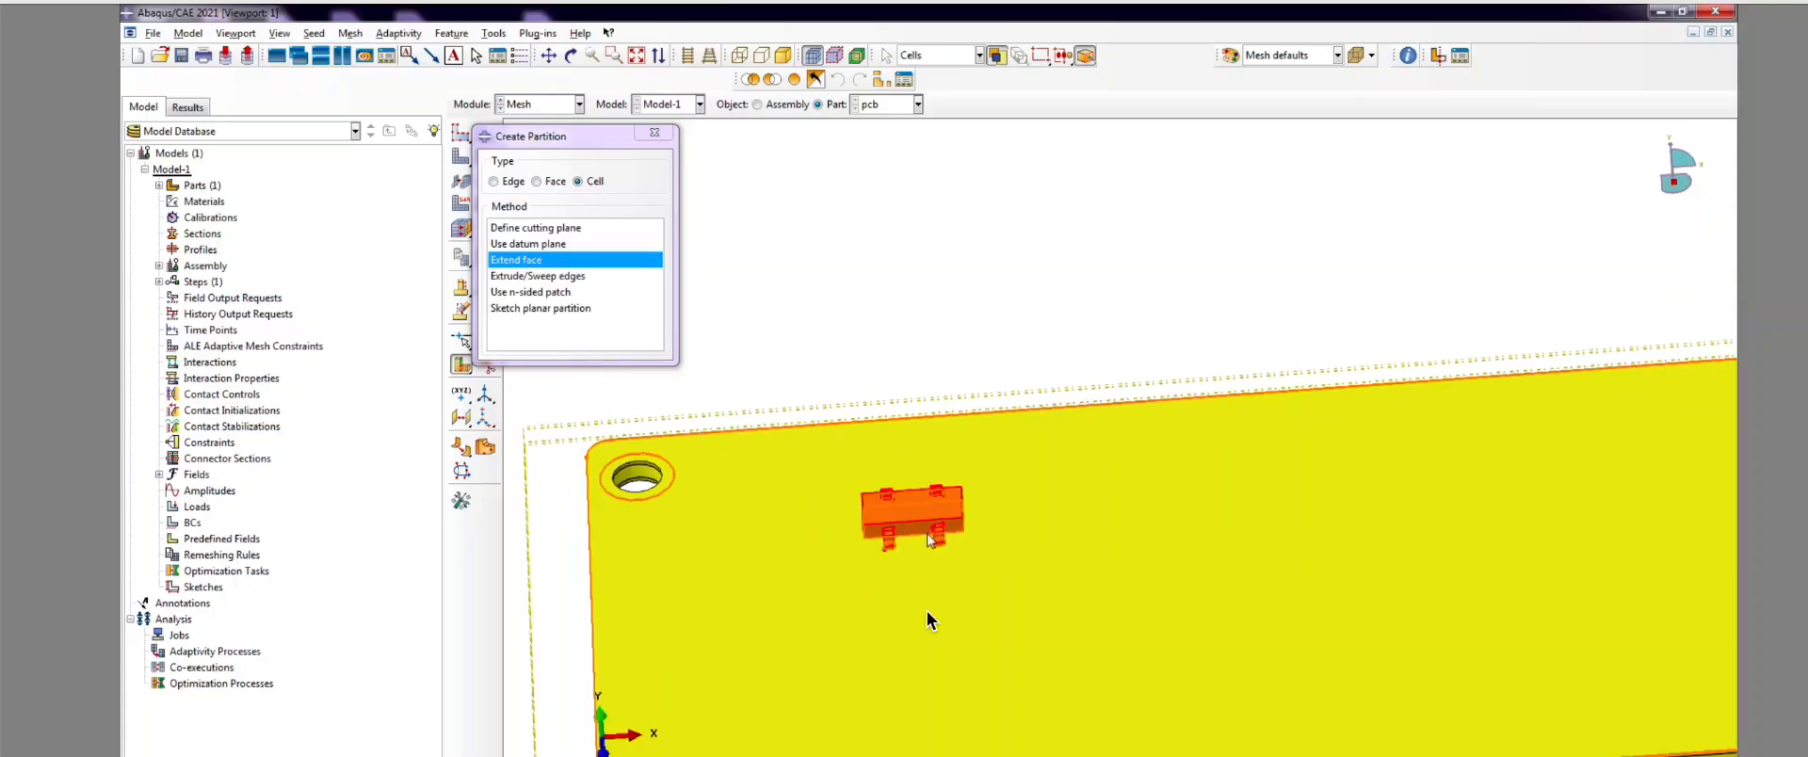
scroll(927, 619, up, 3)
middle_click(927, 612)
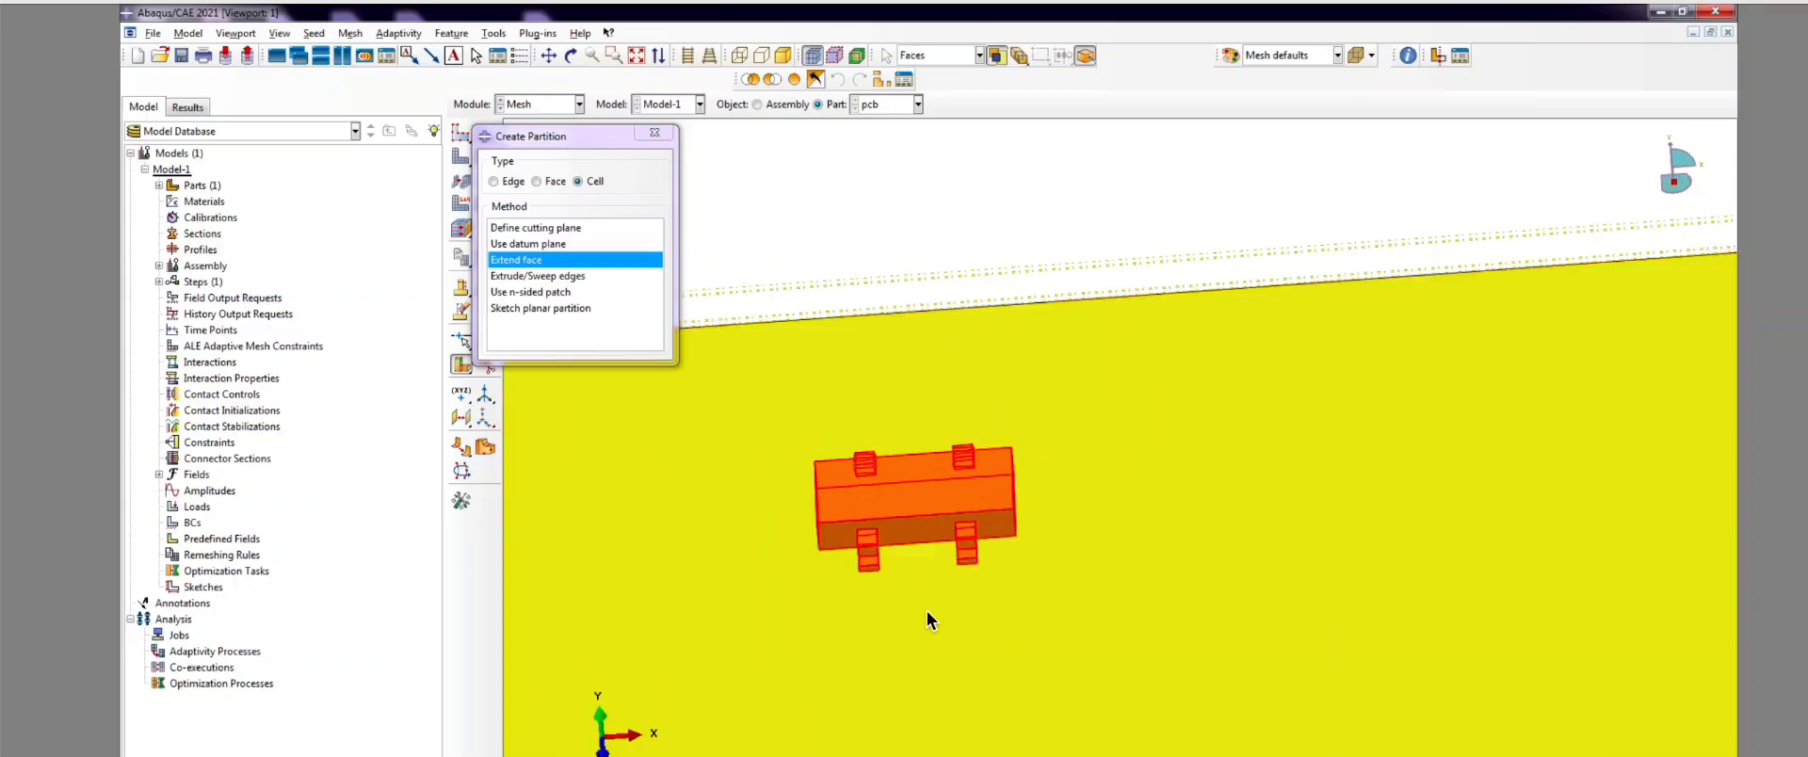
scroll(929, 476, up, 2)
click(918, 549)
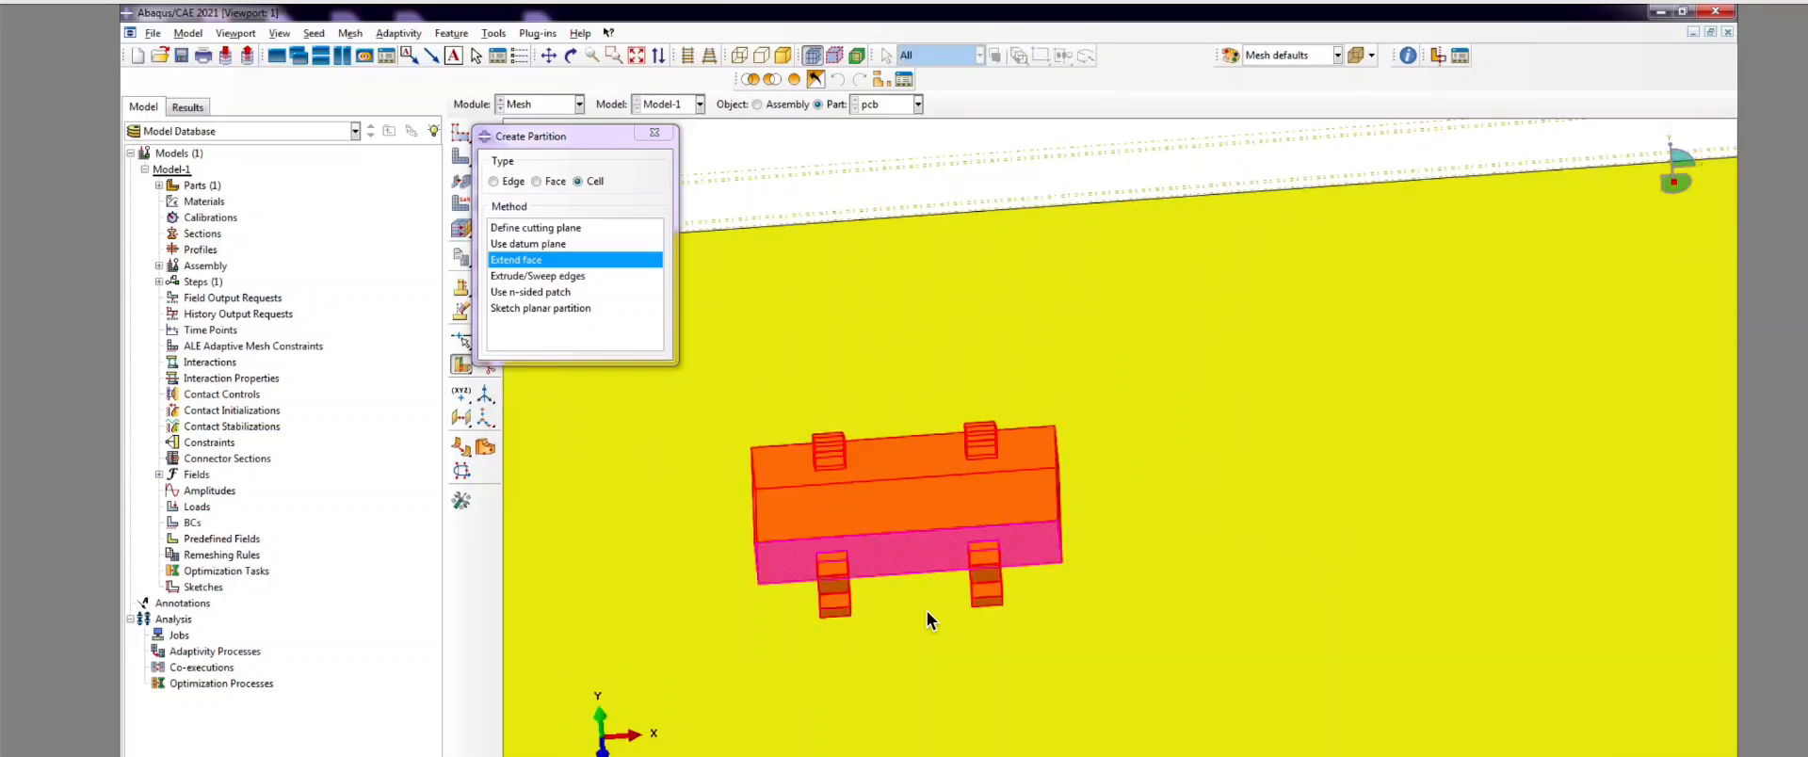
middle_click(928, 620)
scroll(927, 619, down, 2)
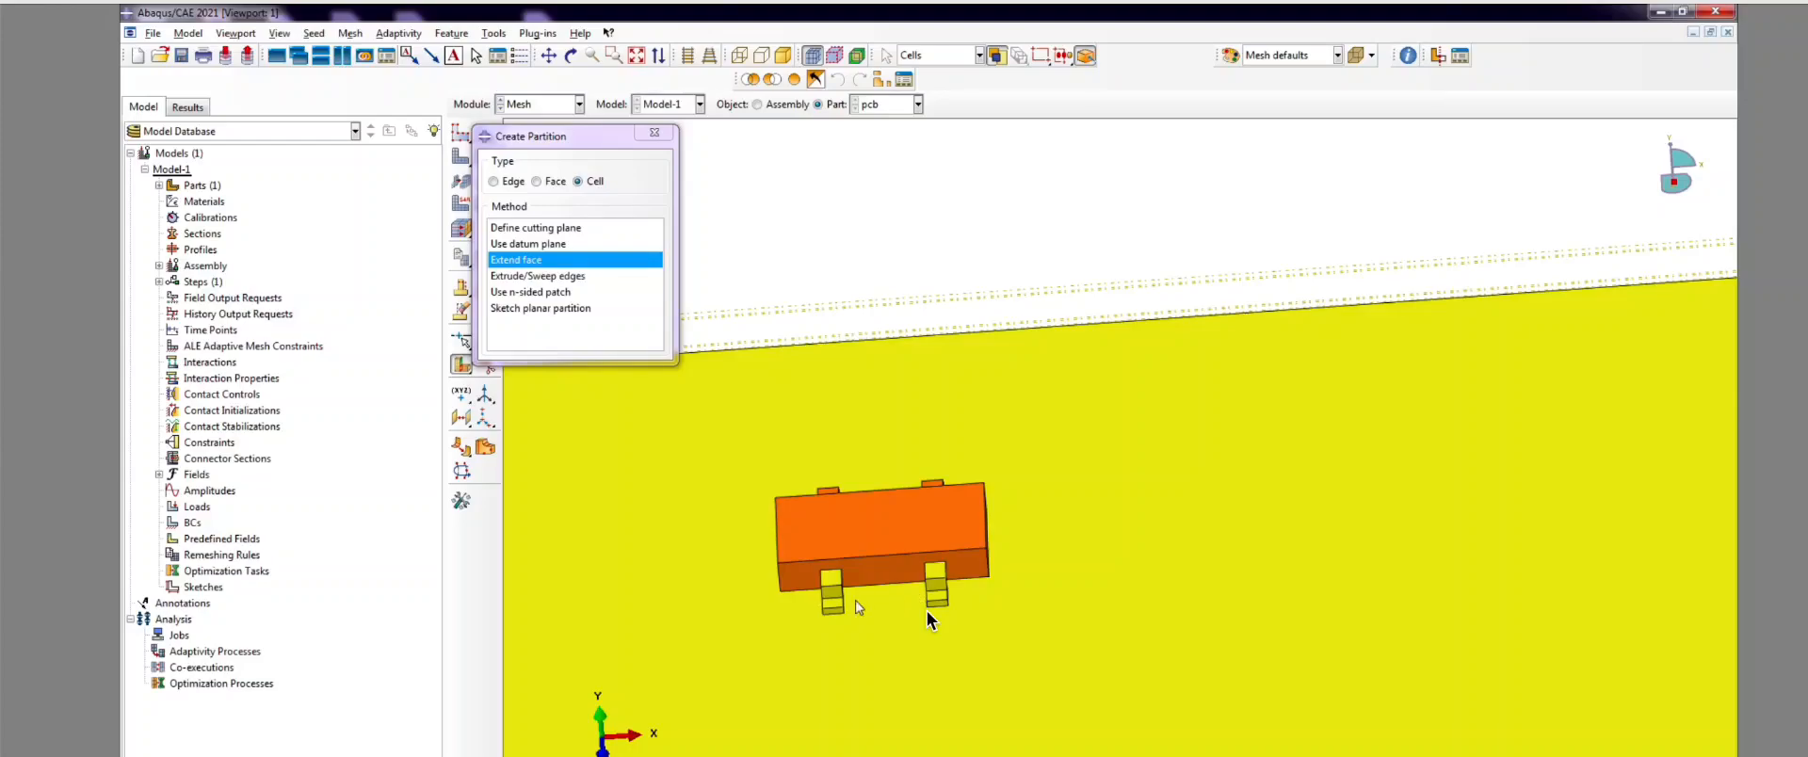
scroll(836, 487, down, 2)
Step: From a rotated view, split another component cell through its front face
click(571, 57)
scroll(1073, 514, down, 2)
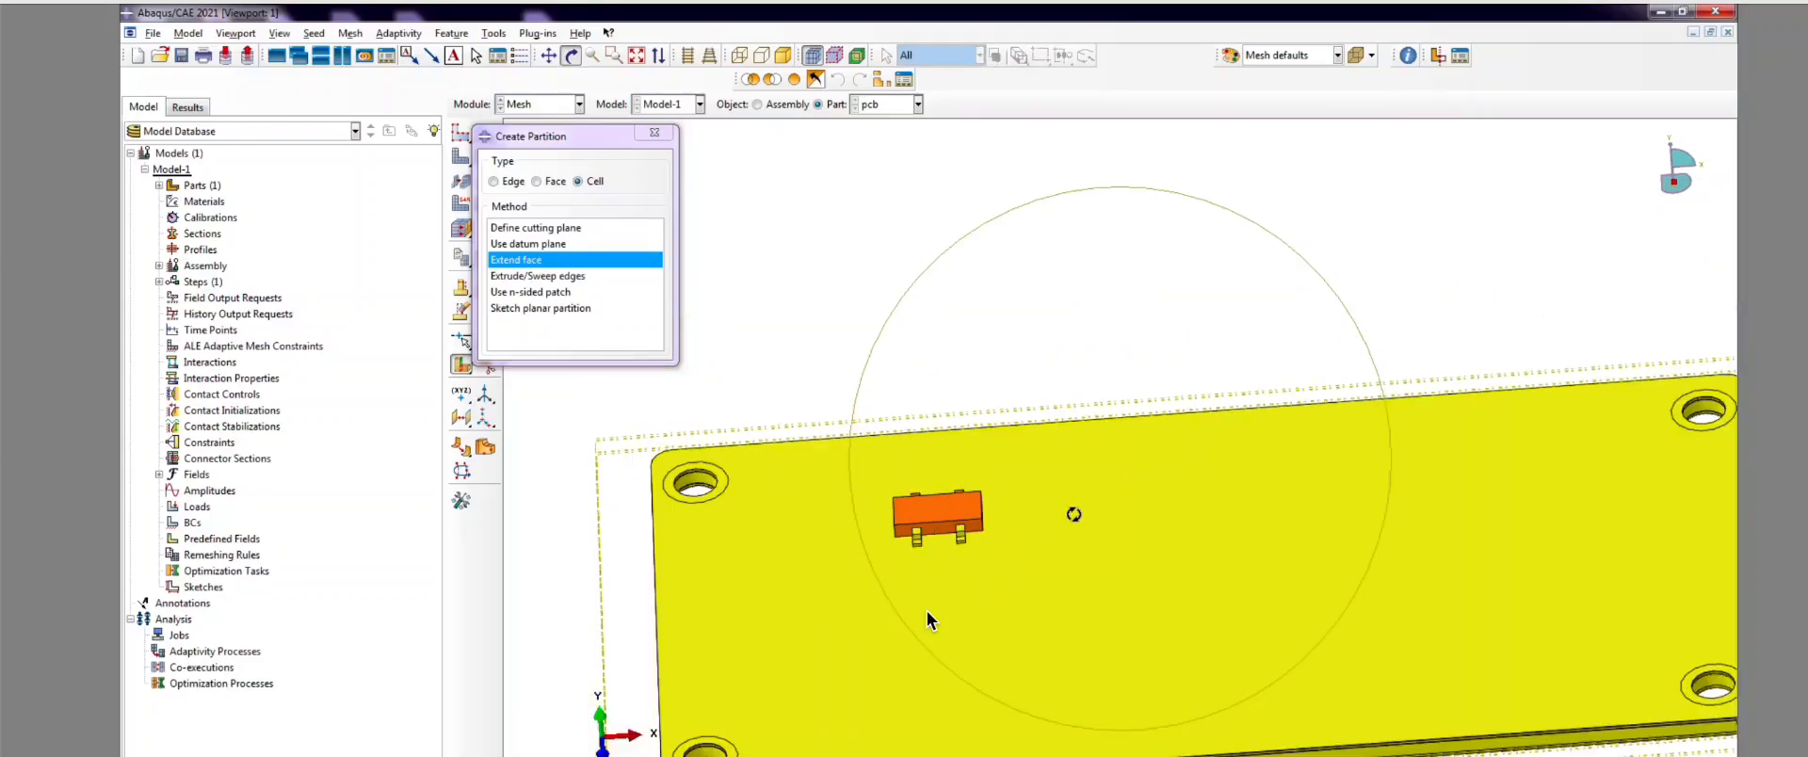
drag(1073, 514, 1223, 528)
click(570, 56)
scroll(1371, 363, up, 2)
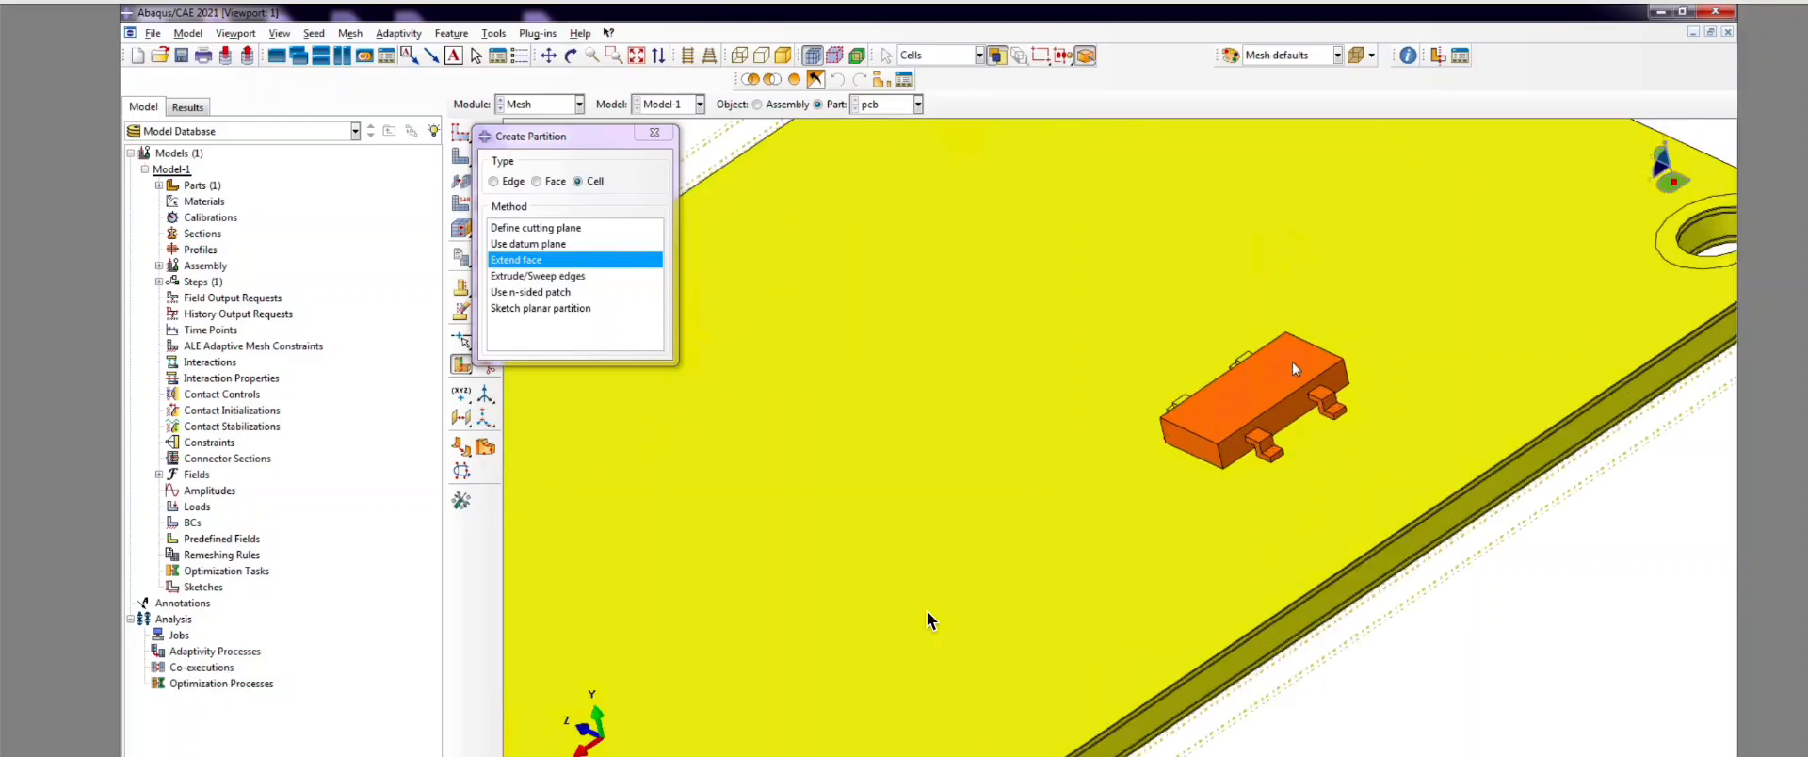
click(1252, 395)
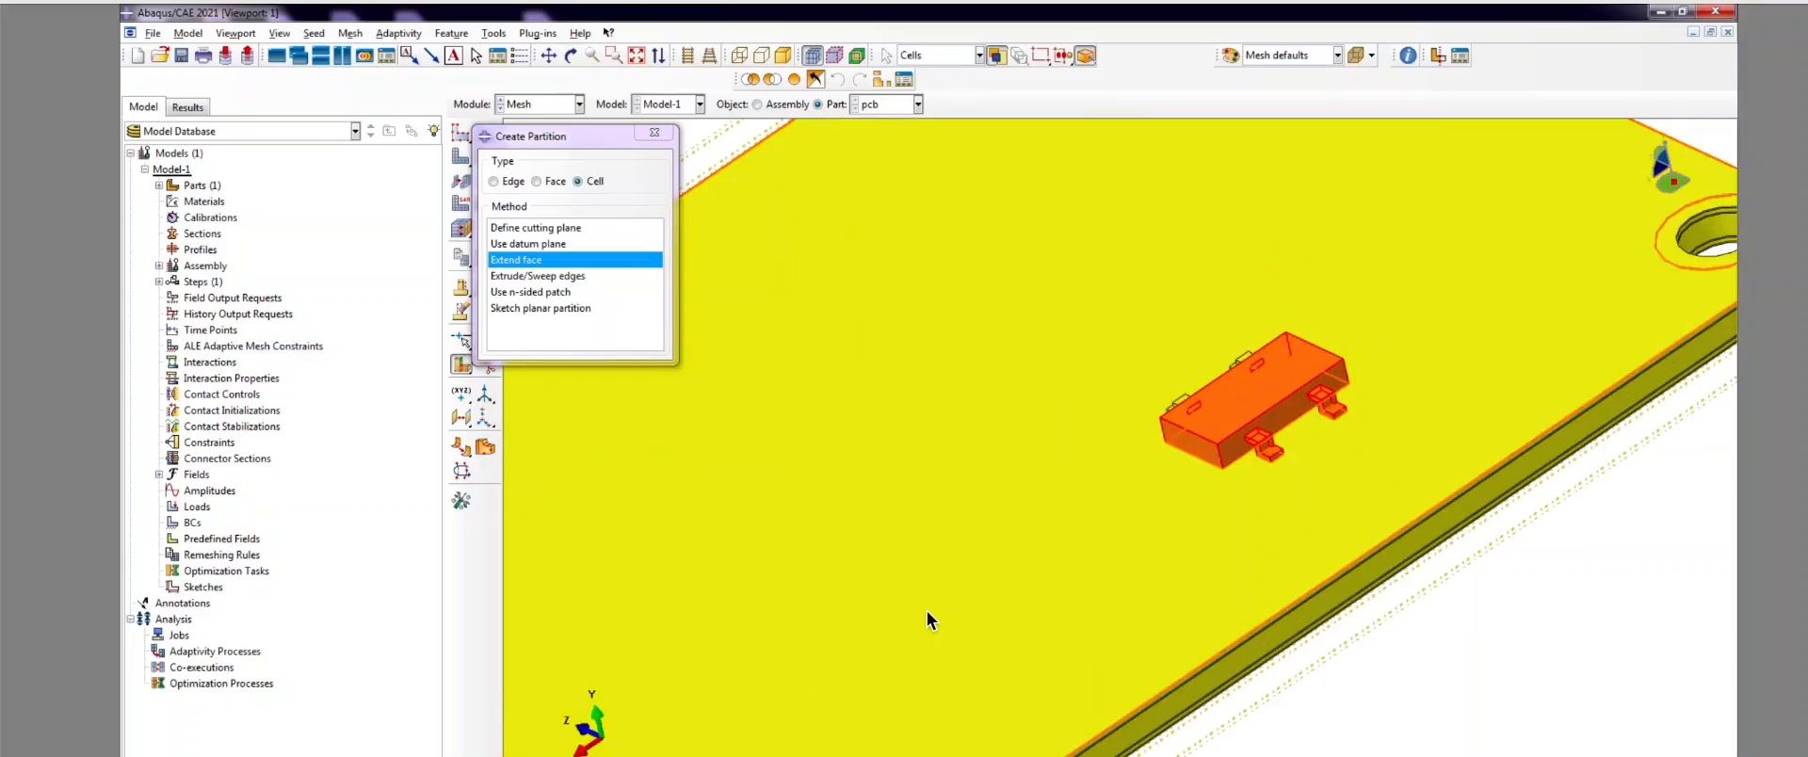
scroll(1310, 346, up, 2)
middle_click(1282, 422)
click(1280, 424)
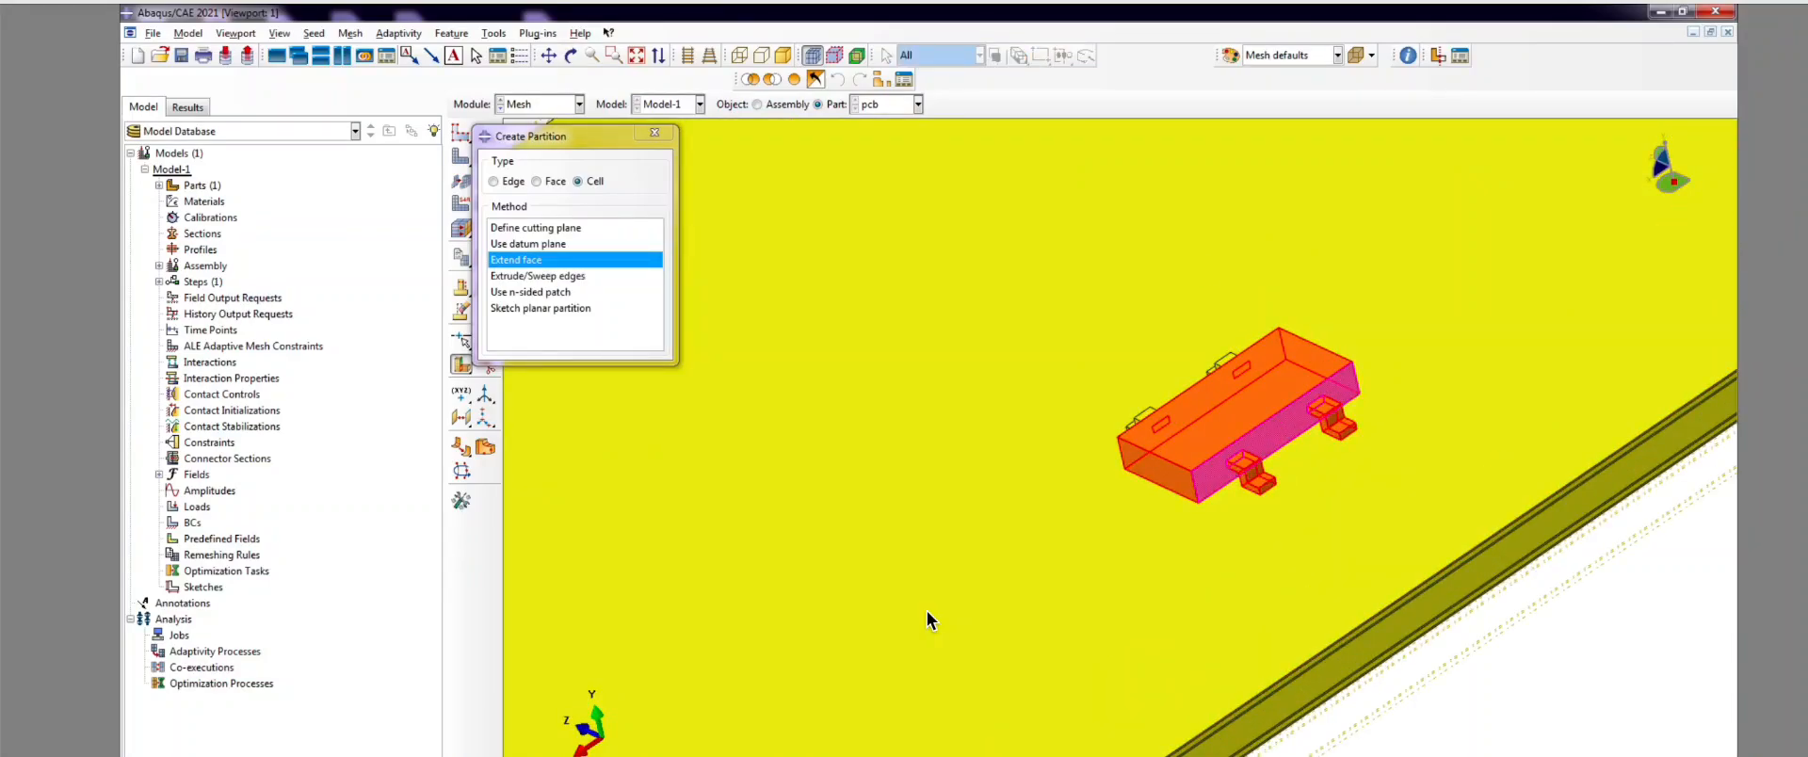
middle_click(925, 559)
scroll(924, 559, down, 3)
scroll(1183, 460, up, 3)
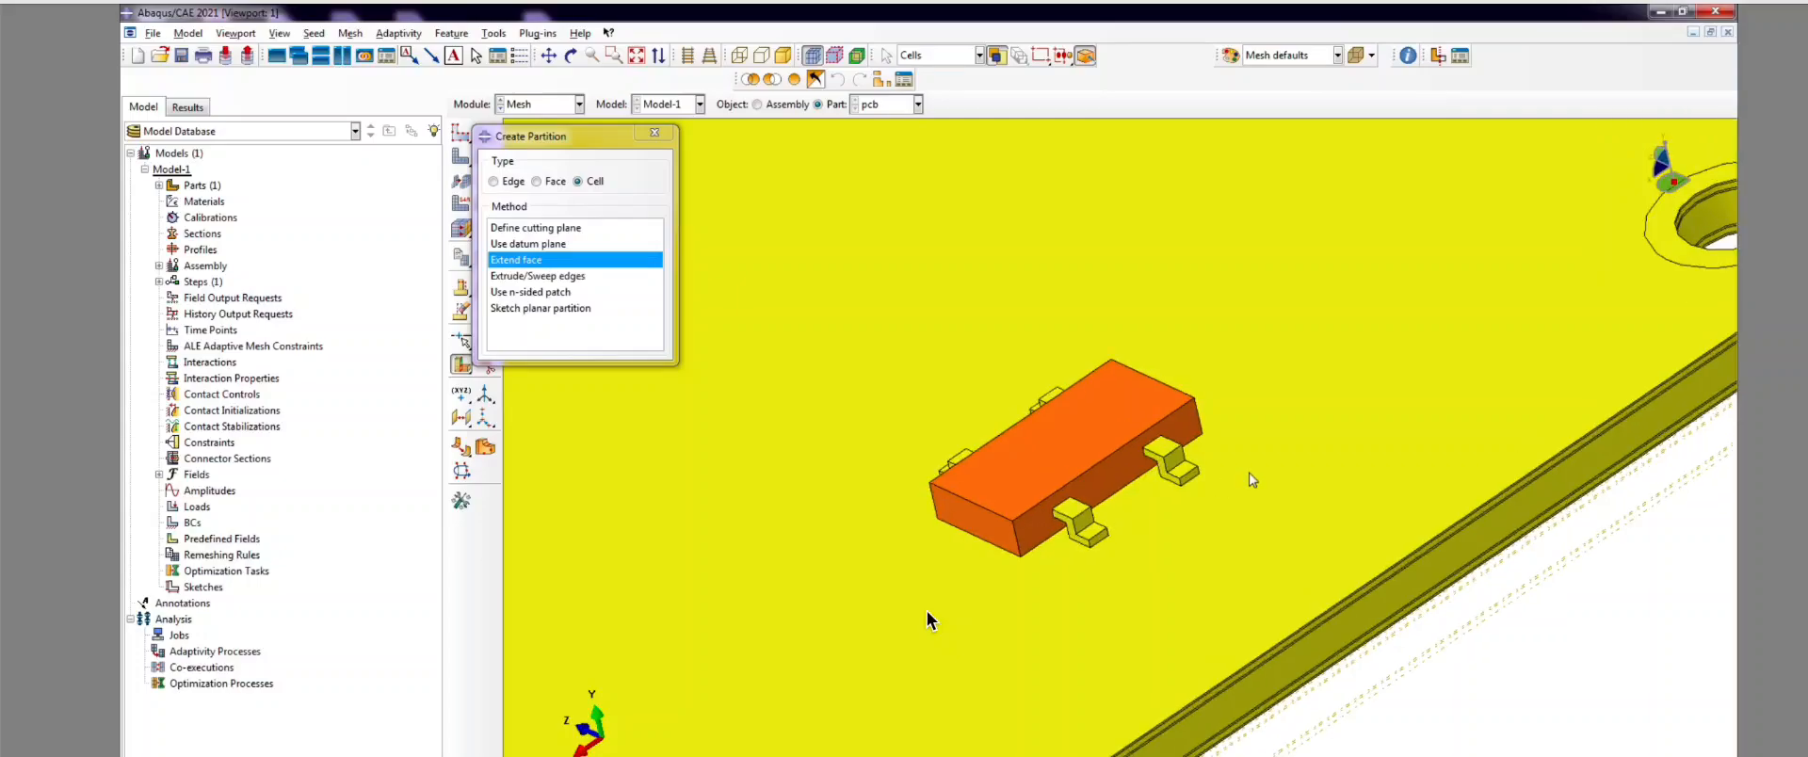
scroll(1257, 471, up, 2)
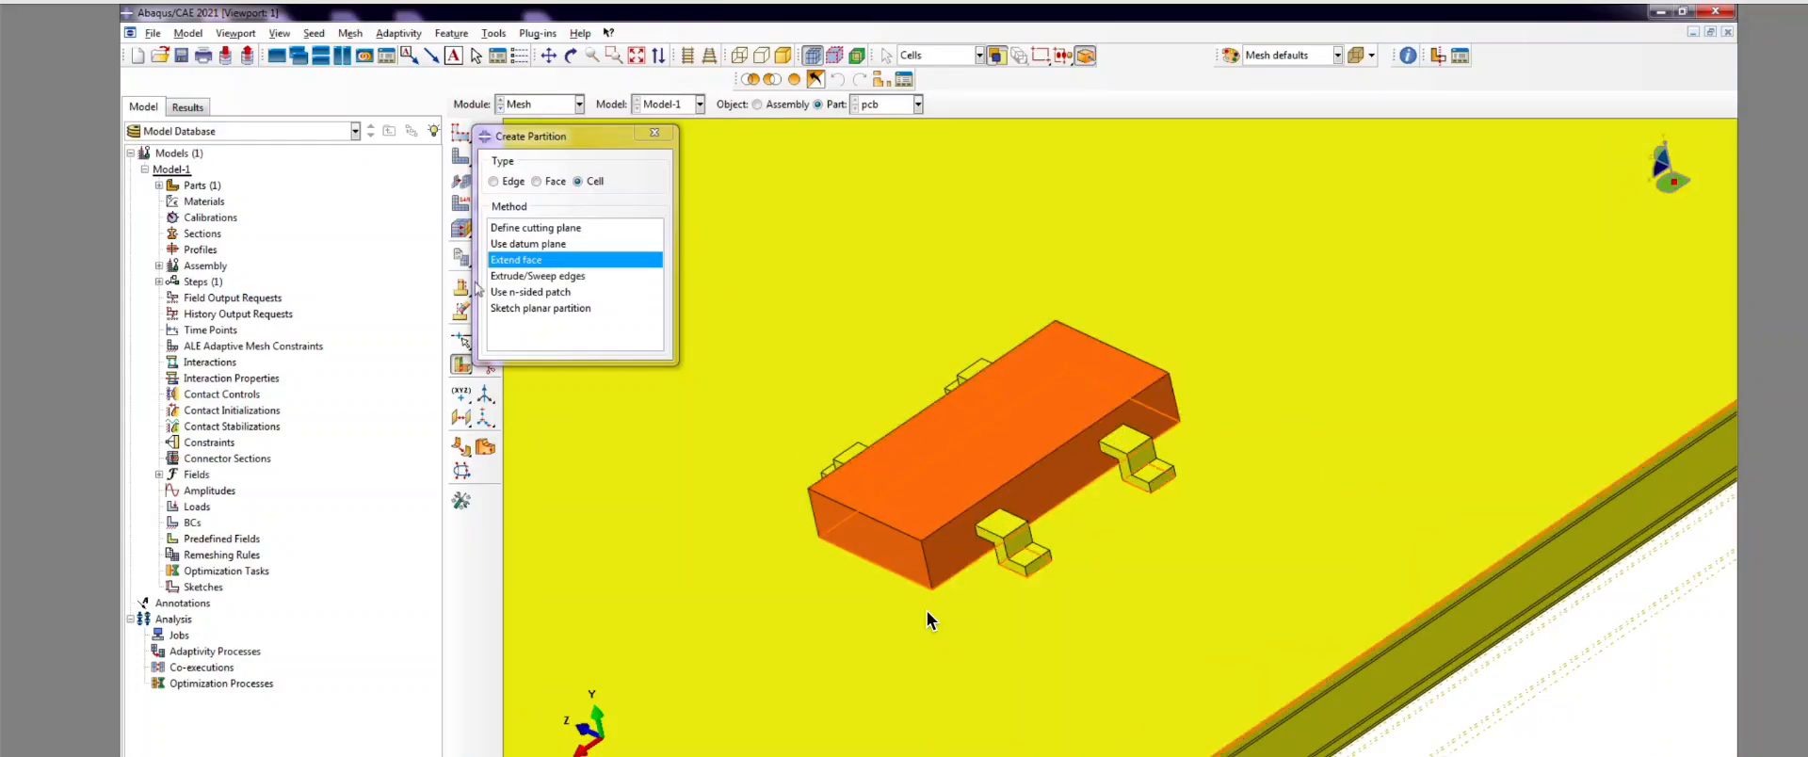
Step: Restart Partition Cell with Extend face and split the component cell at a lead face
drag(550, 137, 420, 146)
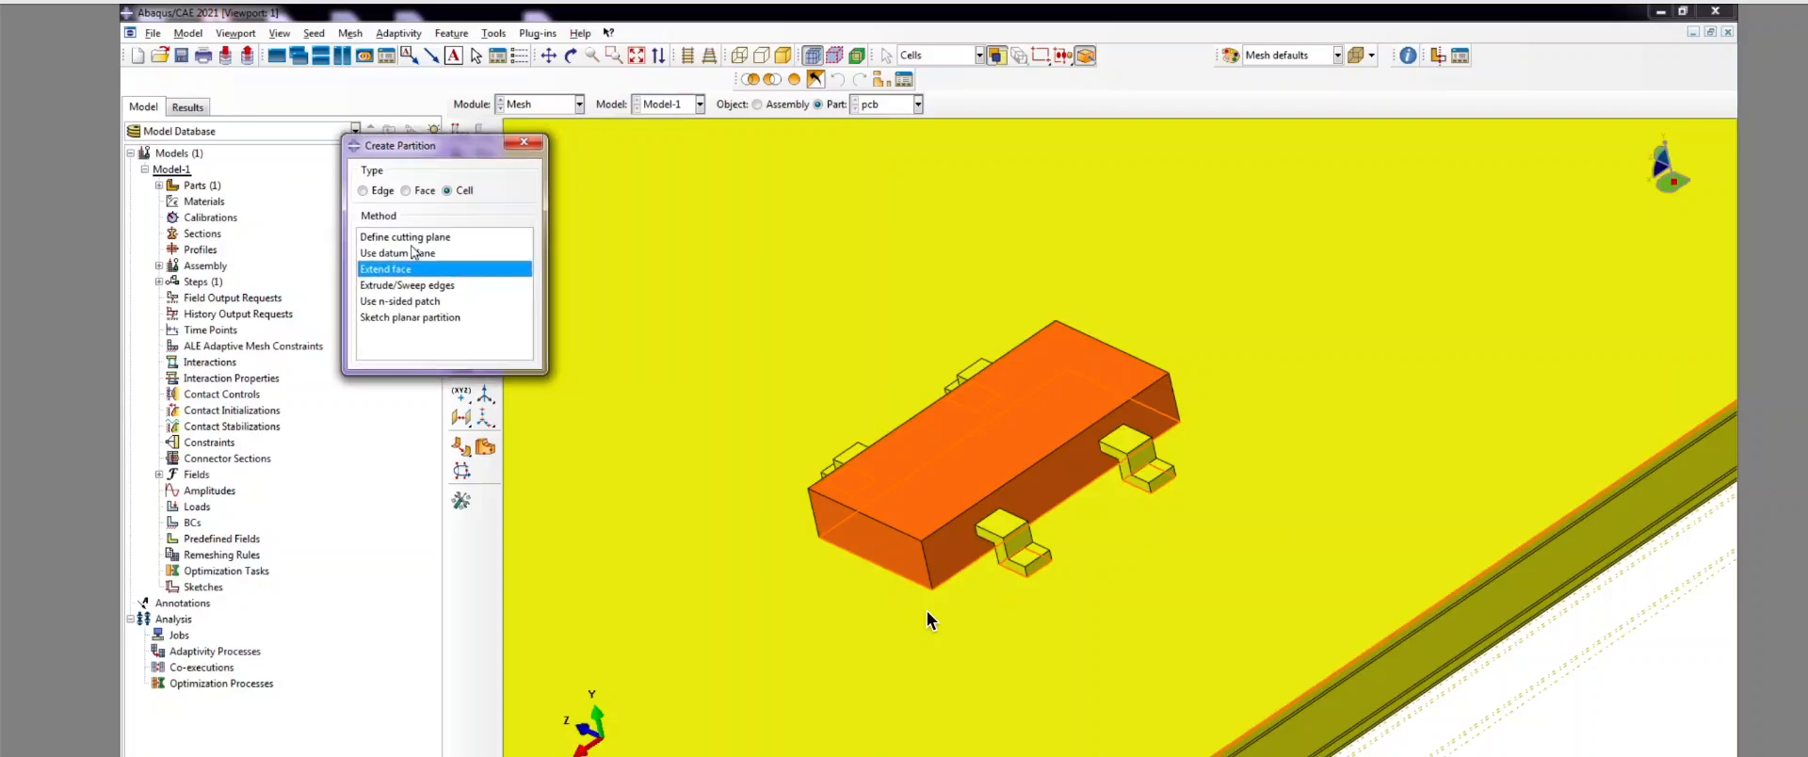
scroll(1233, 435, down, 3)
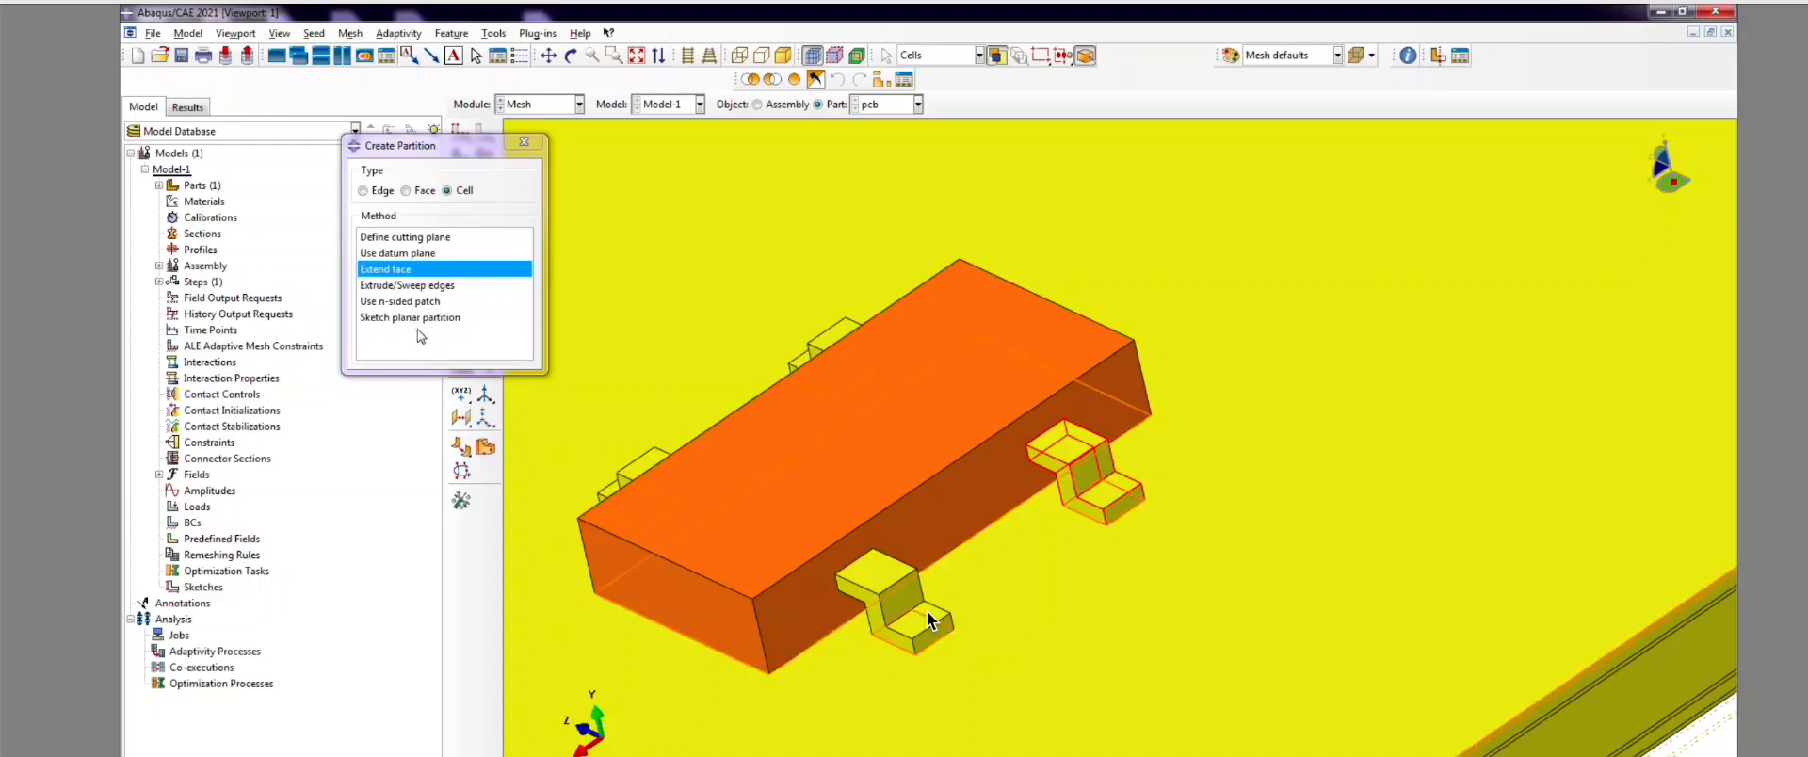
click(525, 142)
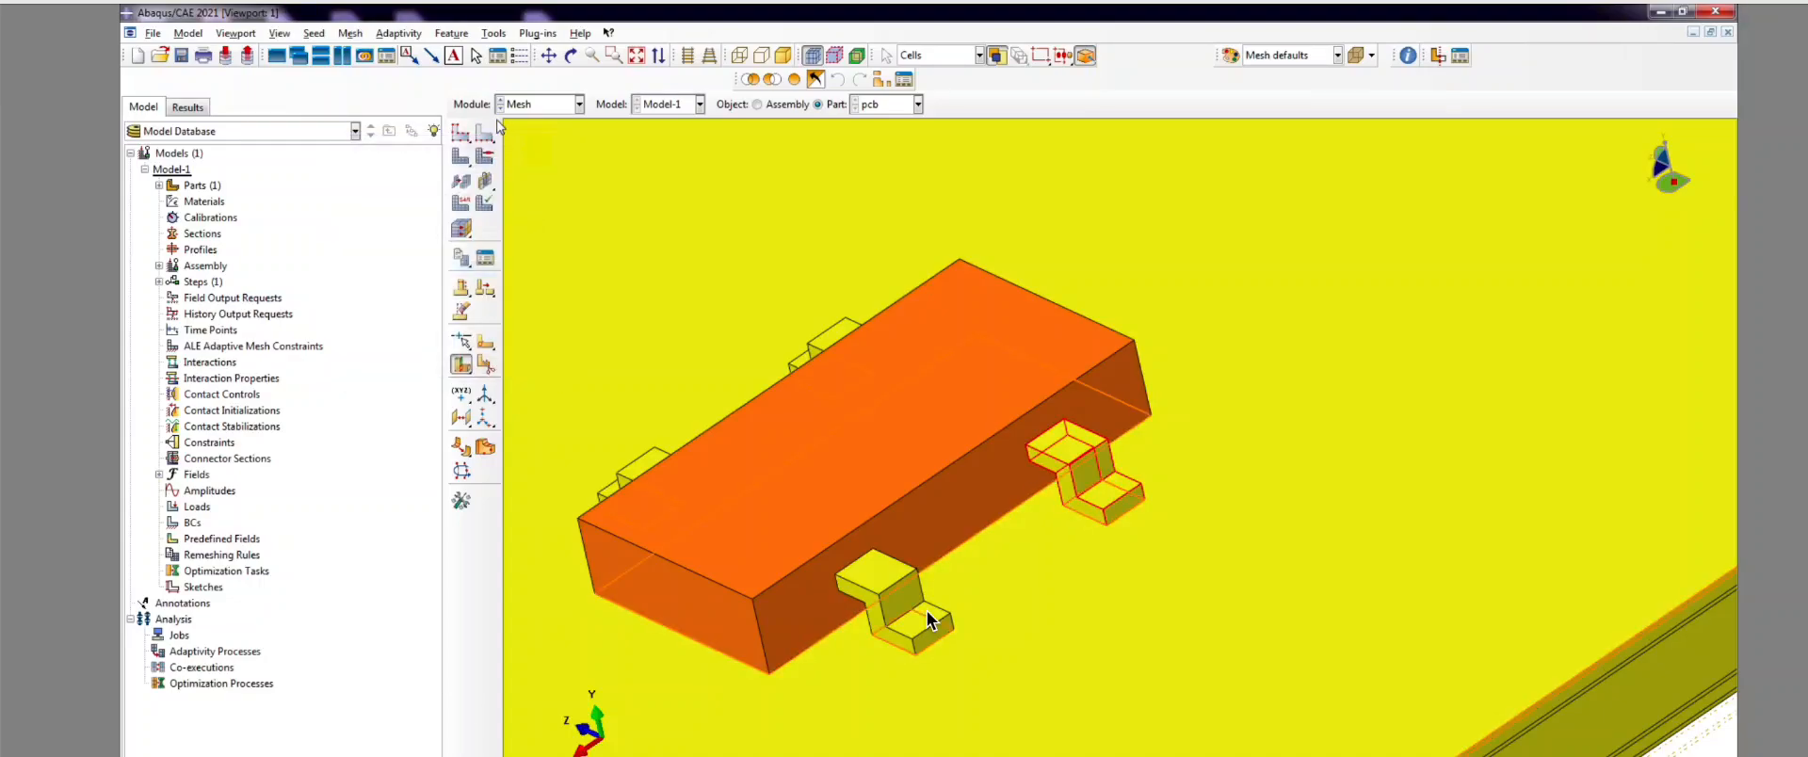
click(485, 365)
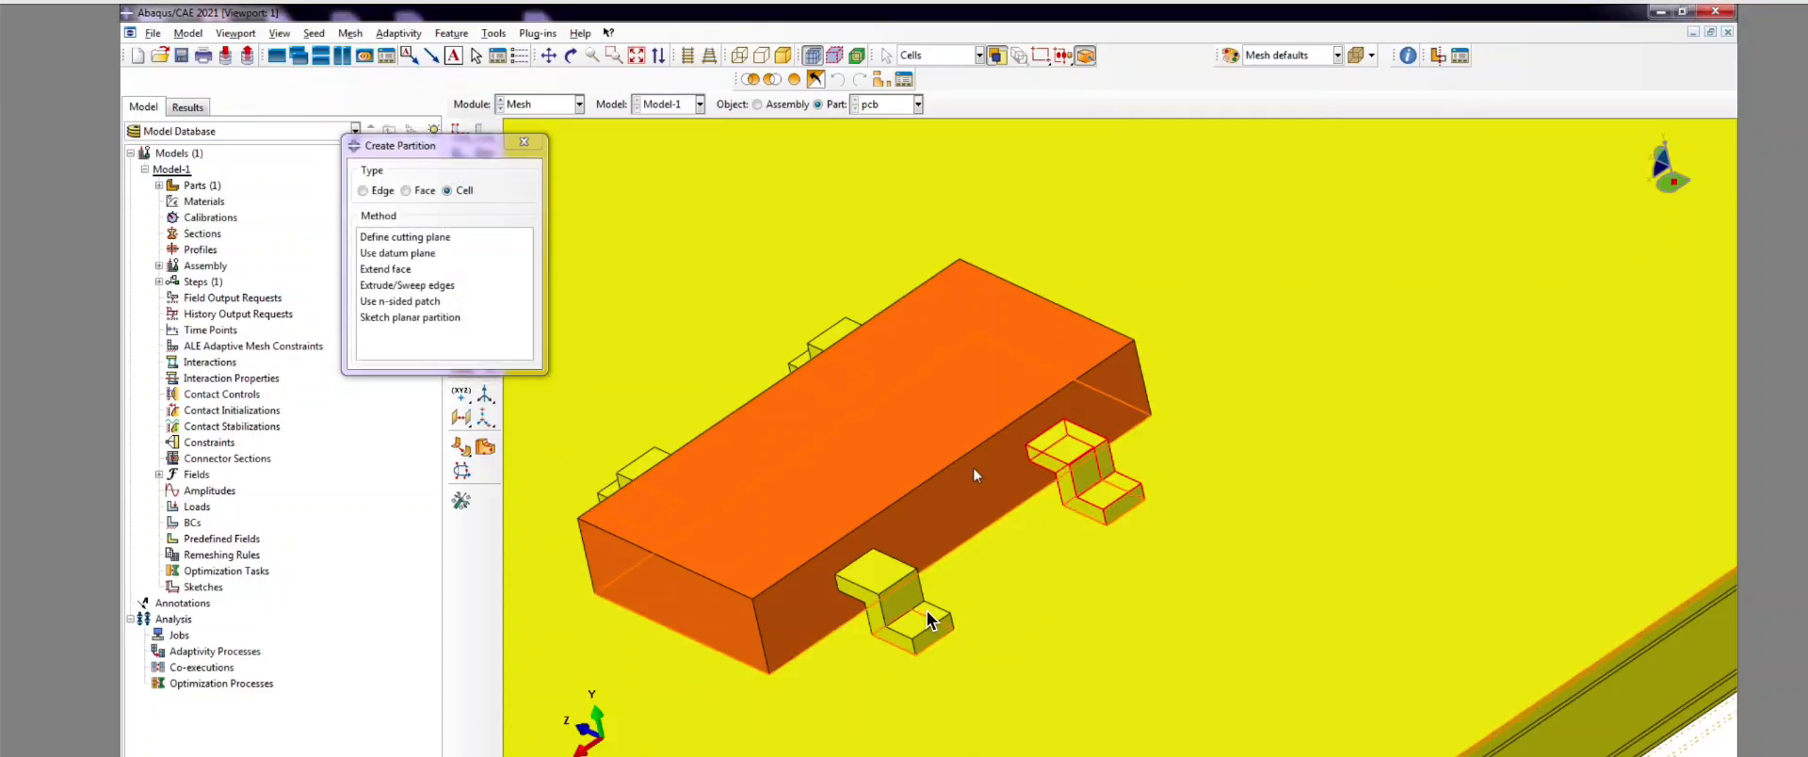
click(393, 270)
scroll(902, 475, up, 2)
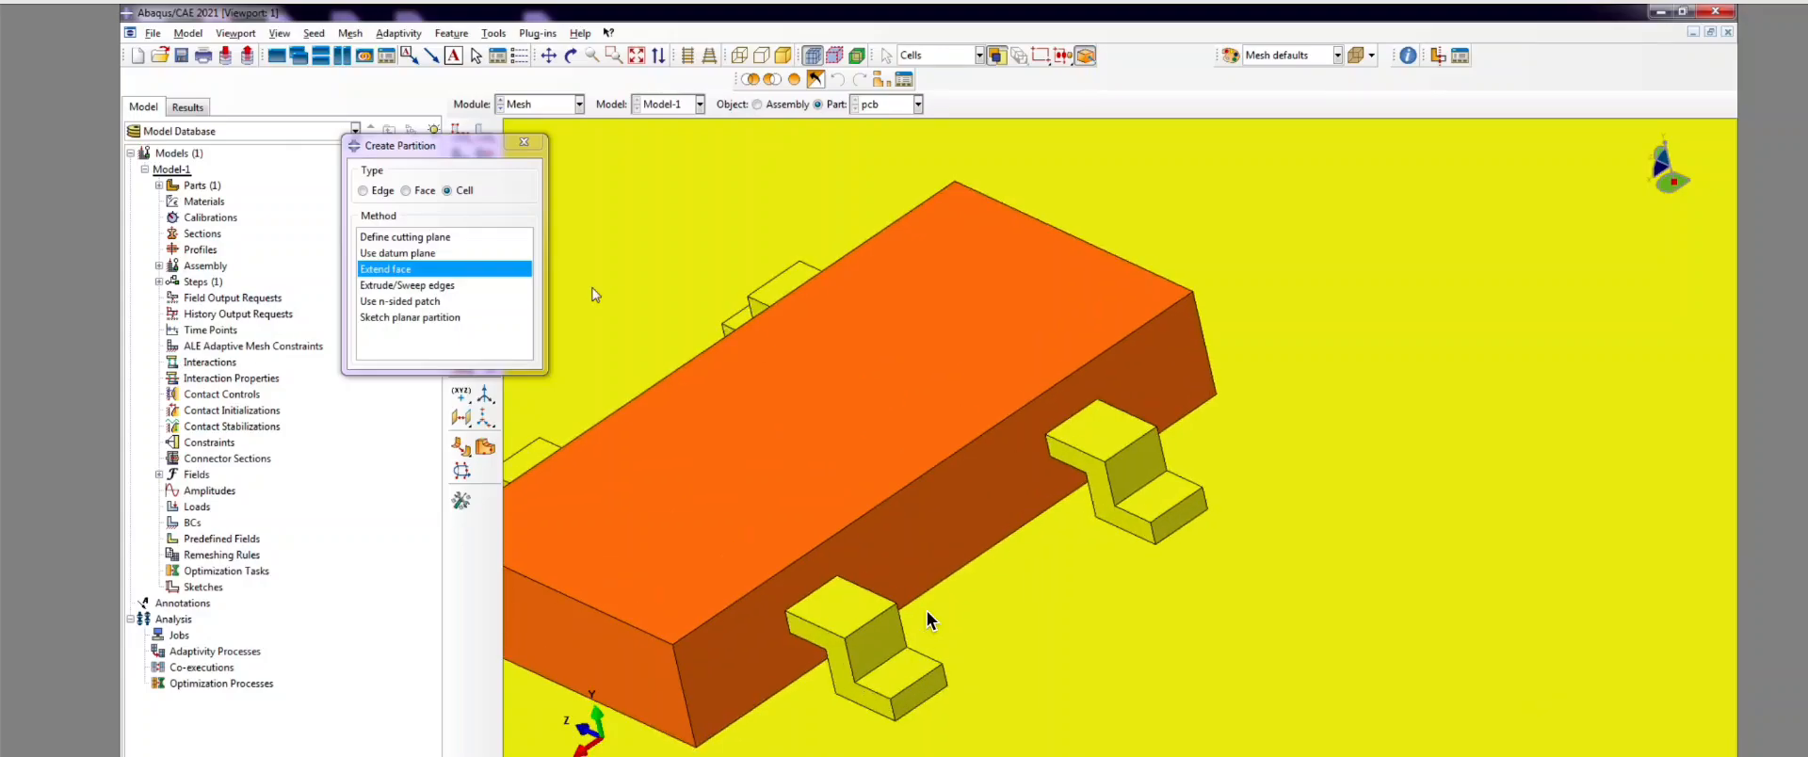
click(867, 461)
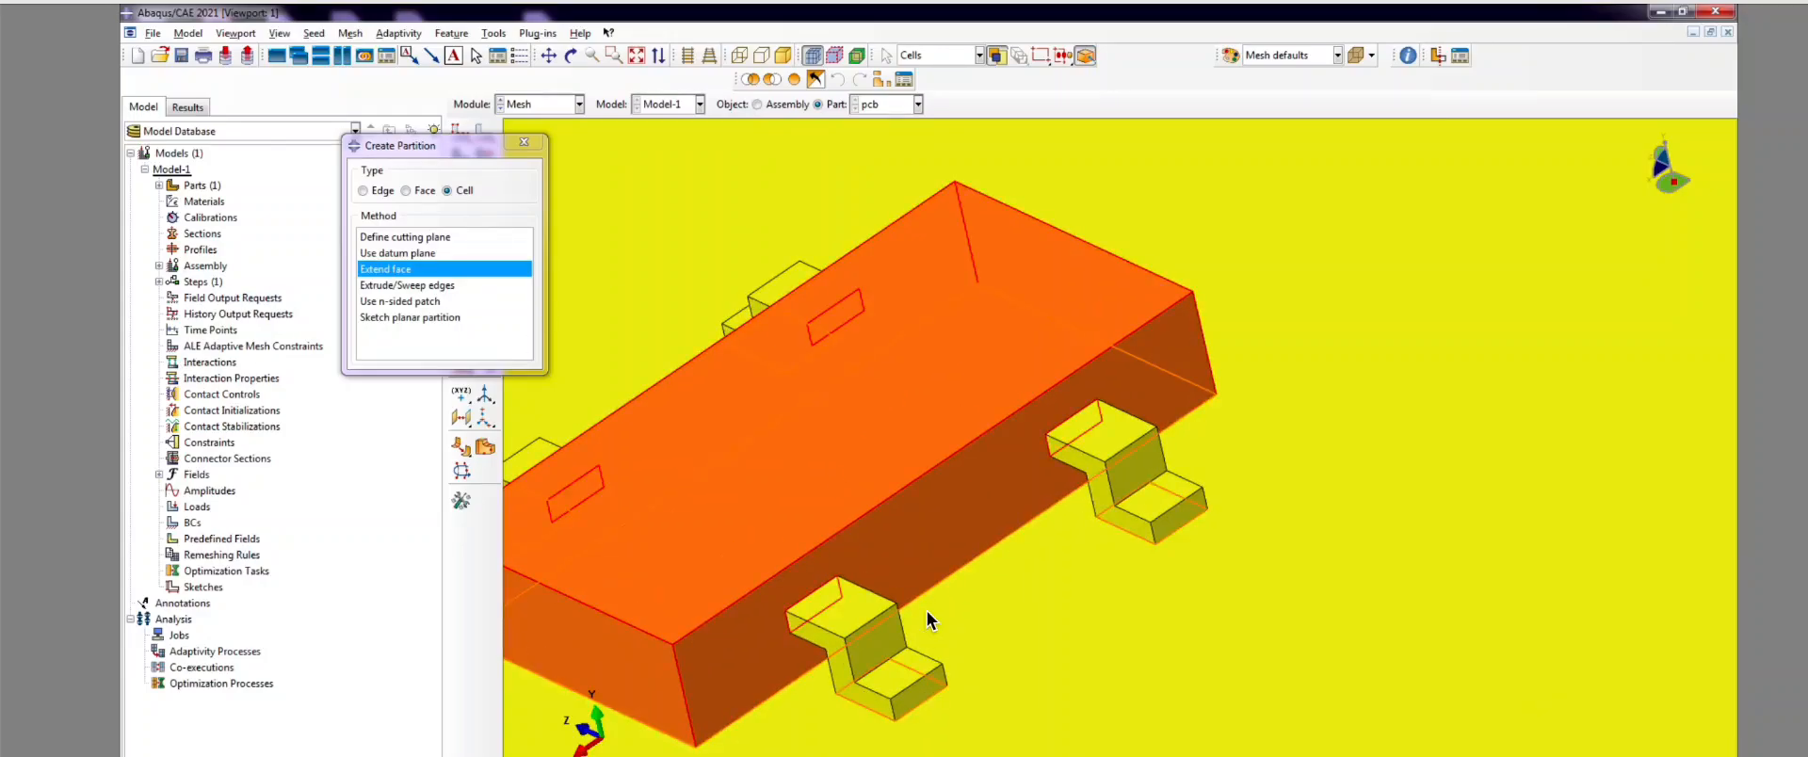
middle_click(927, 619)
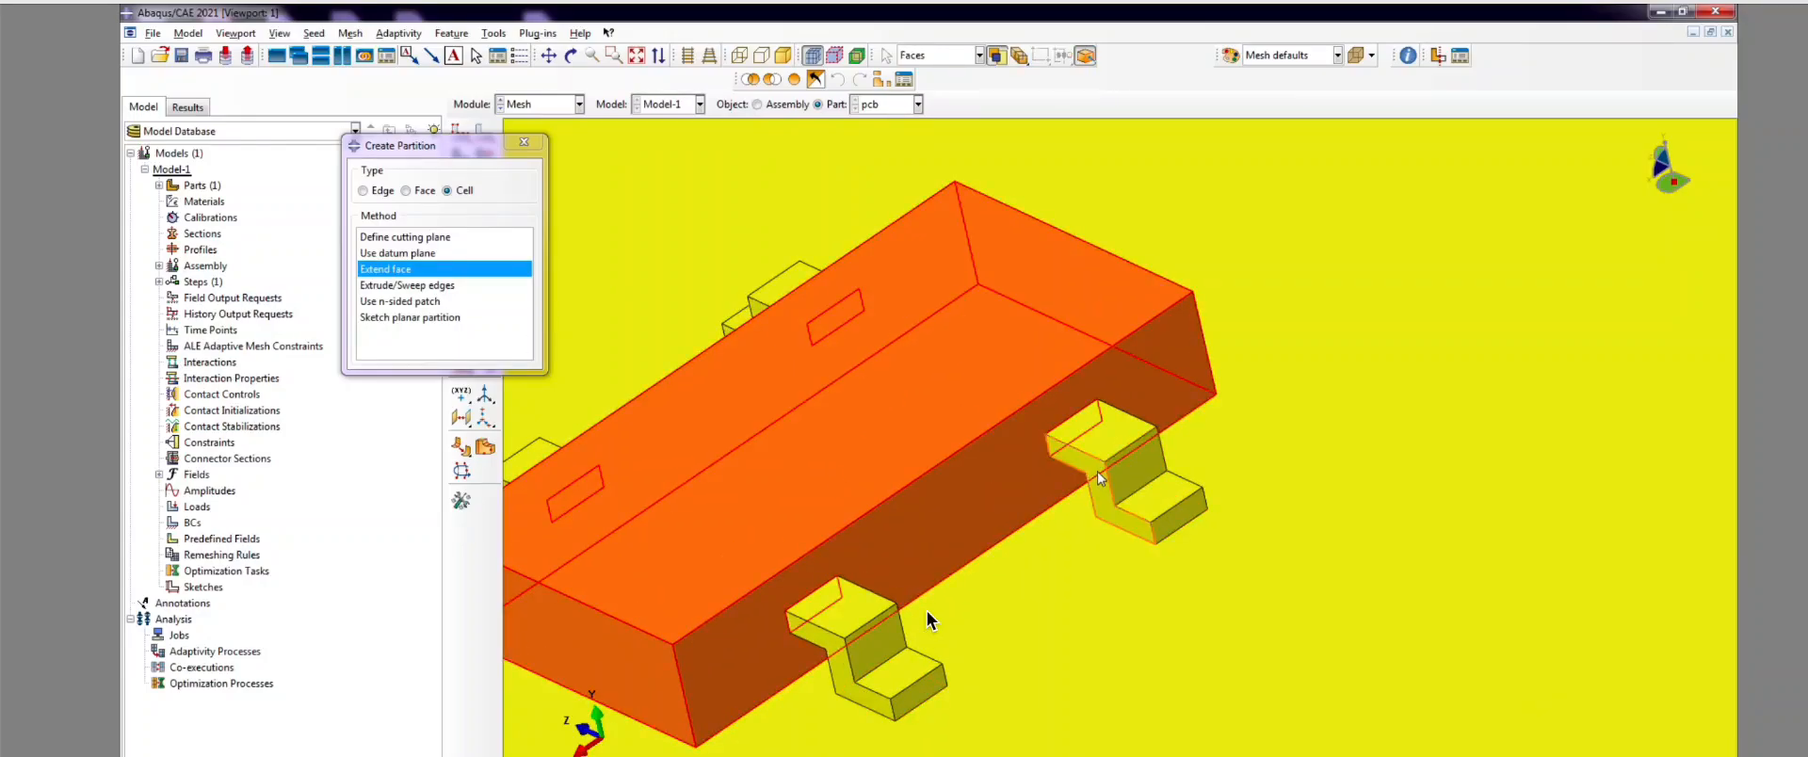
click(1100, 473)
middle_click(928, 611)
scroll(945, 473, down, 3)
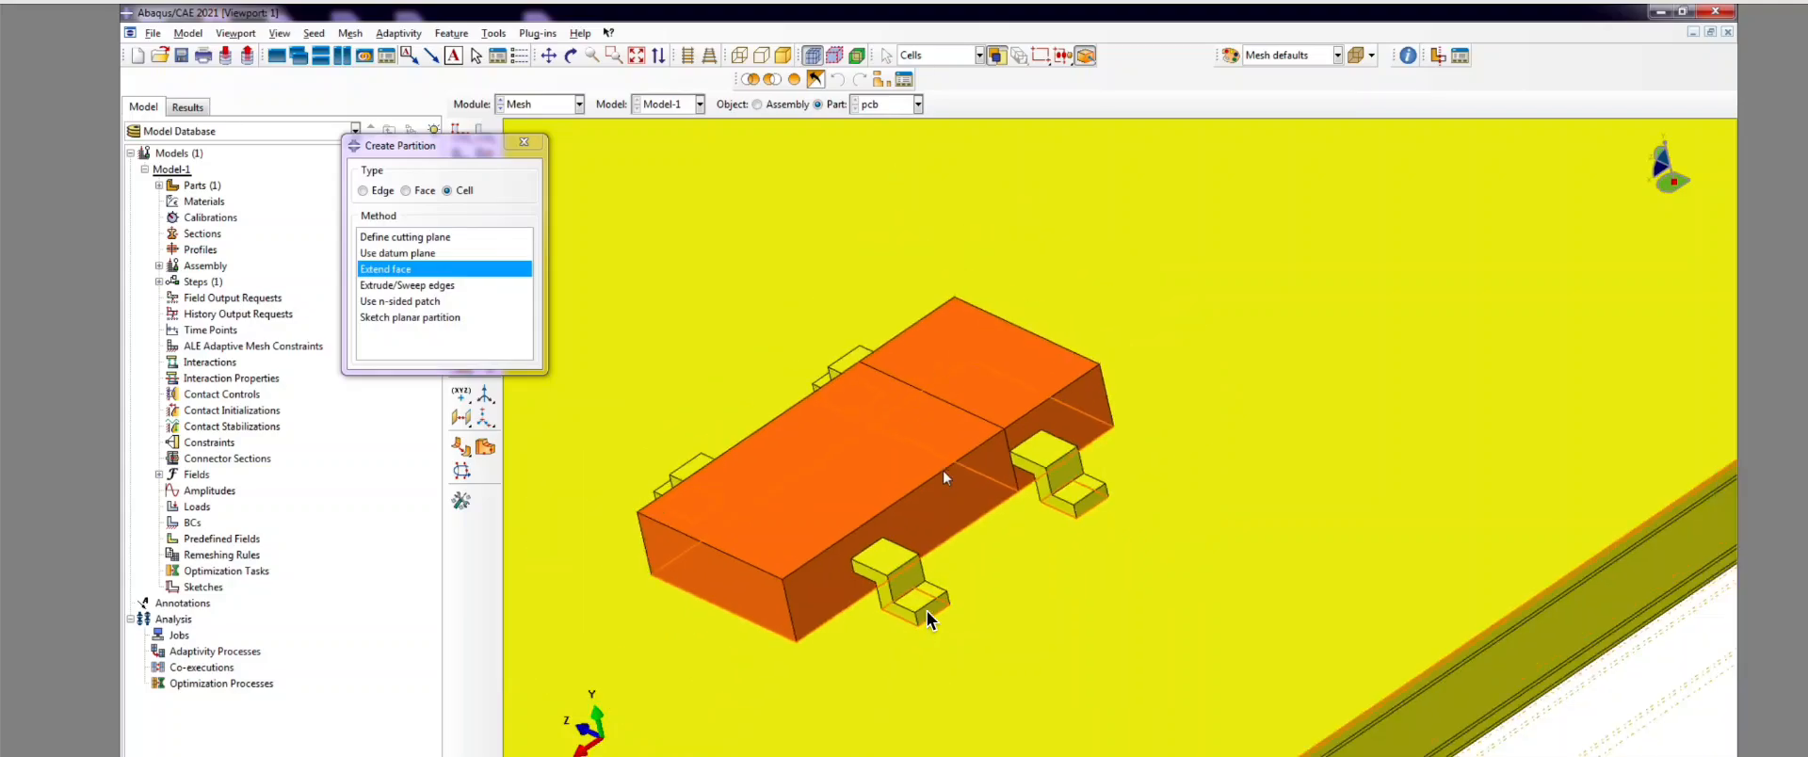
Step: Split the right block at the right lead's side face
click(571, 56)
drag(1019, 470, 1394, 659)
scroll(1394, 659, up, 3)
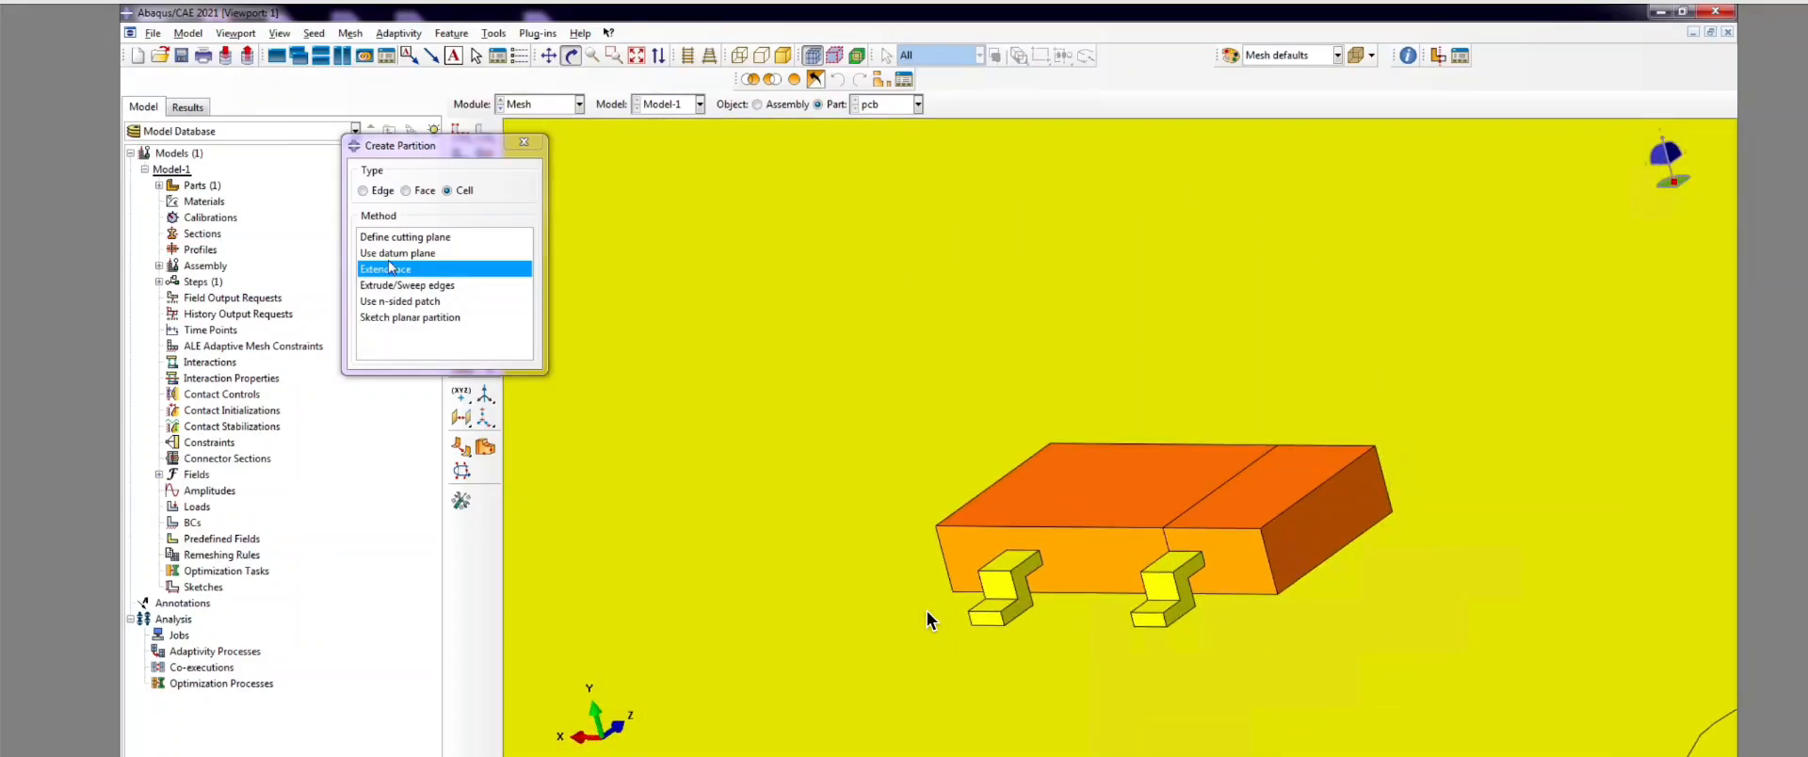
click(1272, 508)
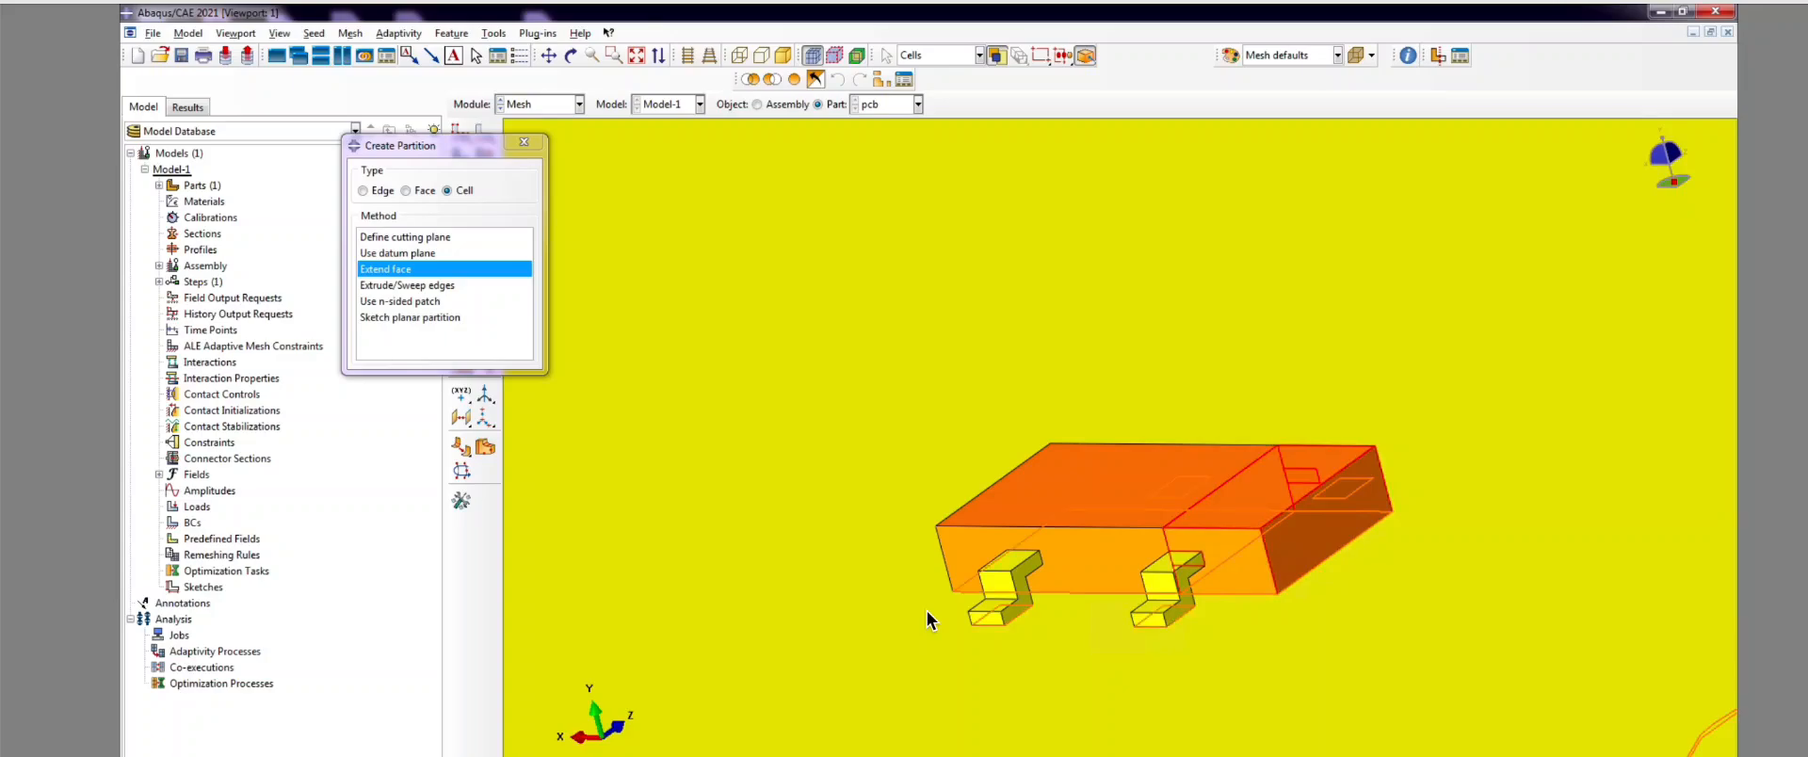
middle_click(927, 620)
scroll(927, 619, up, 3)
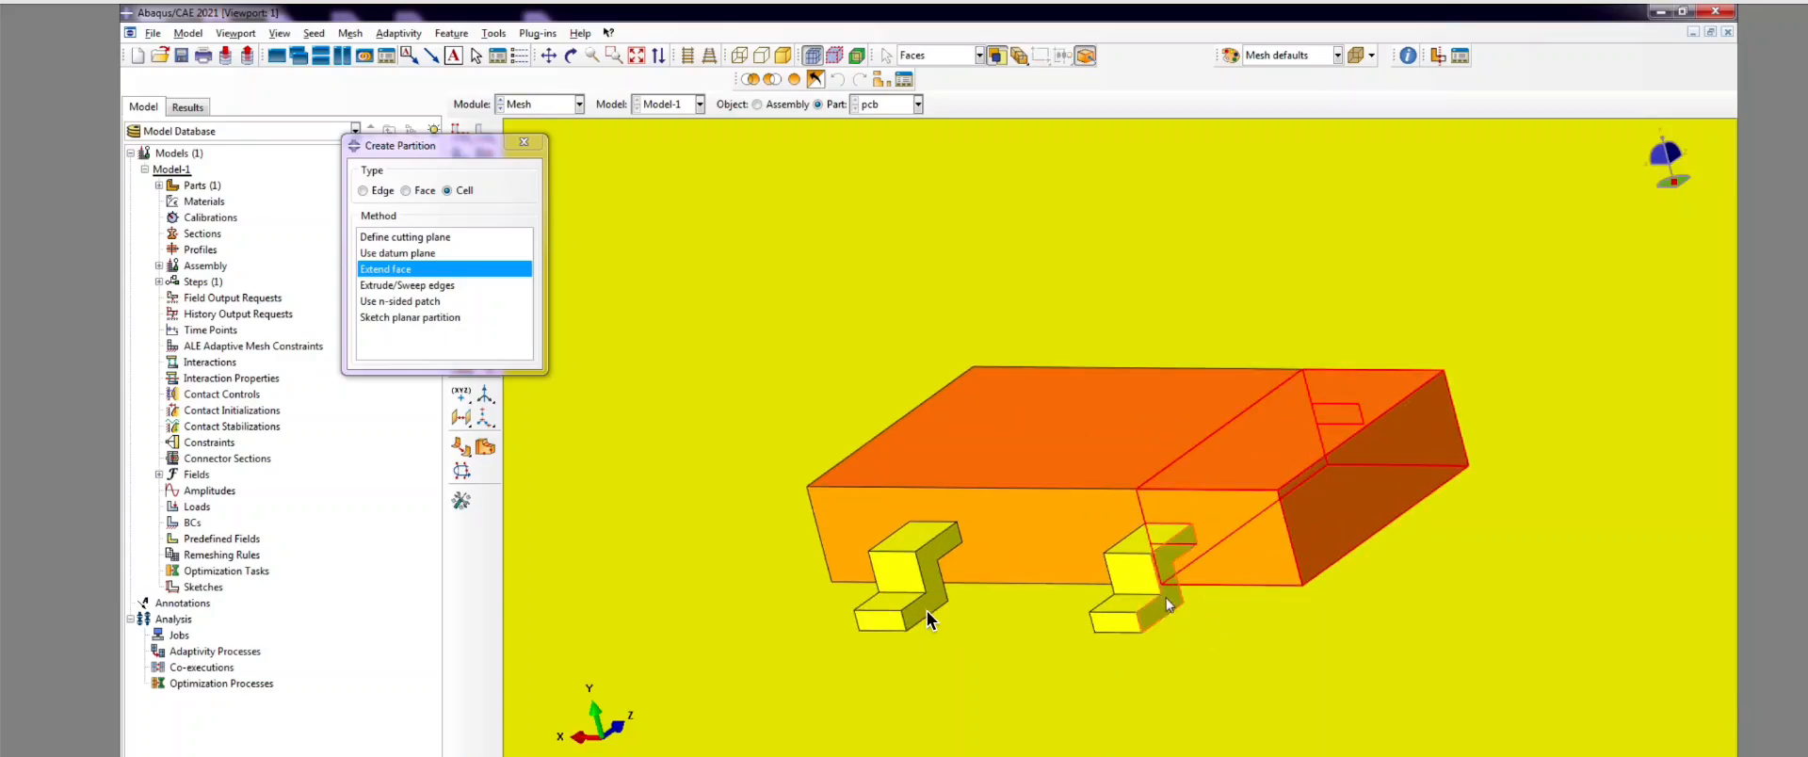
click(1166, 602)
middle_click(927, 620)
Step: Split the orange end block through the first leg's side face using Extend face
scroll(927, 619, down, 3)
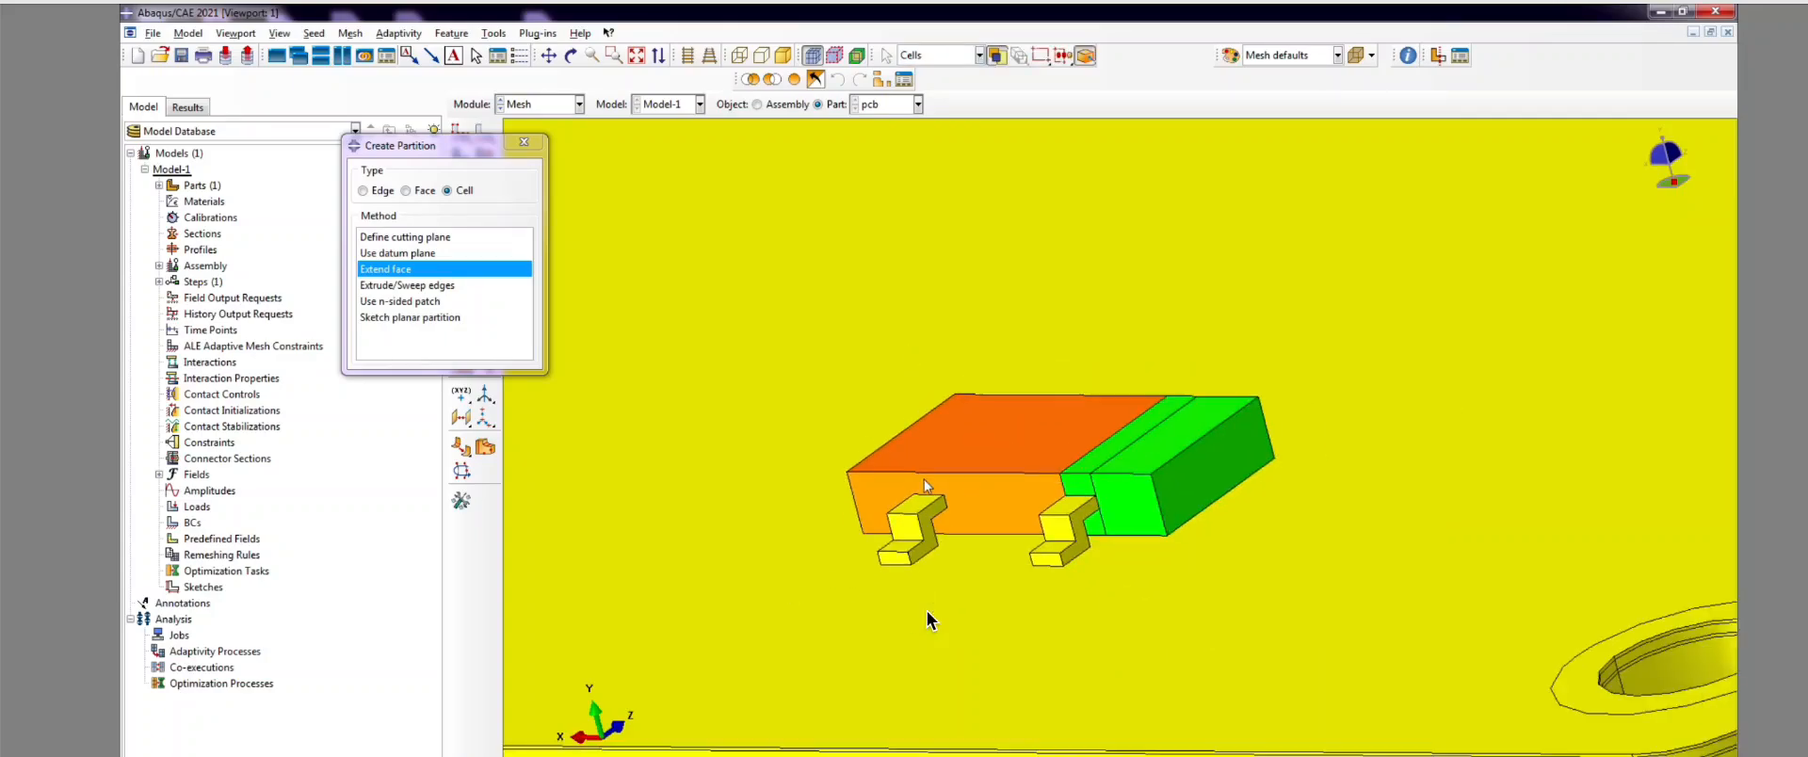
click(571, 55)
drag(1011, 461, 924, 488)
drag(1321, 617, 1245, 603)
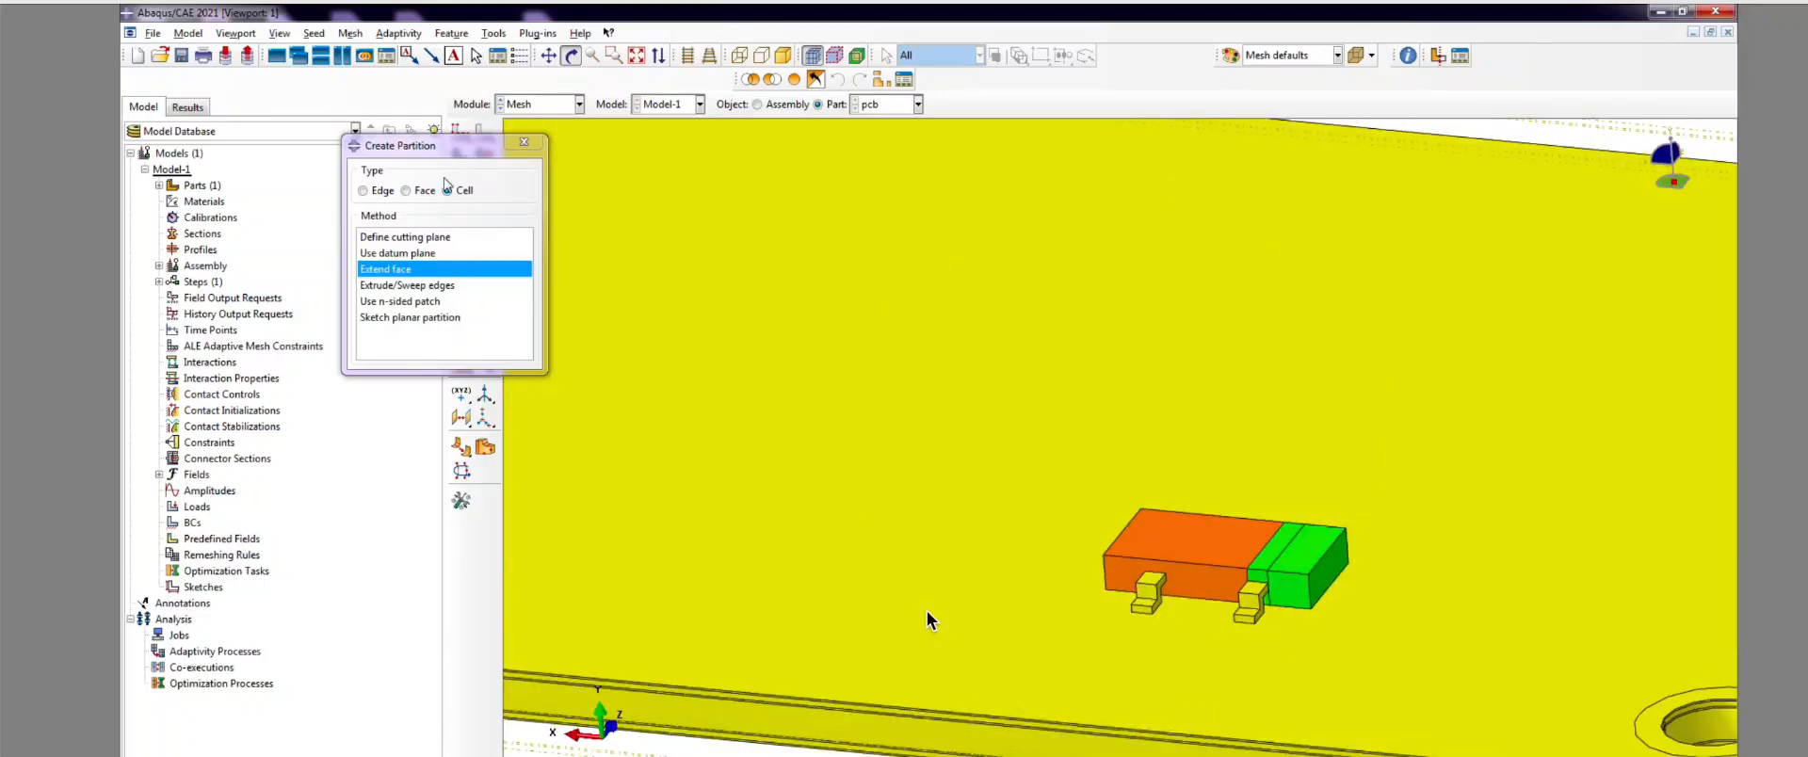
click(396, 272)
scroll(1120, 544, up, 3)
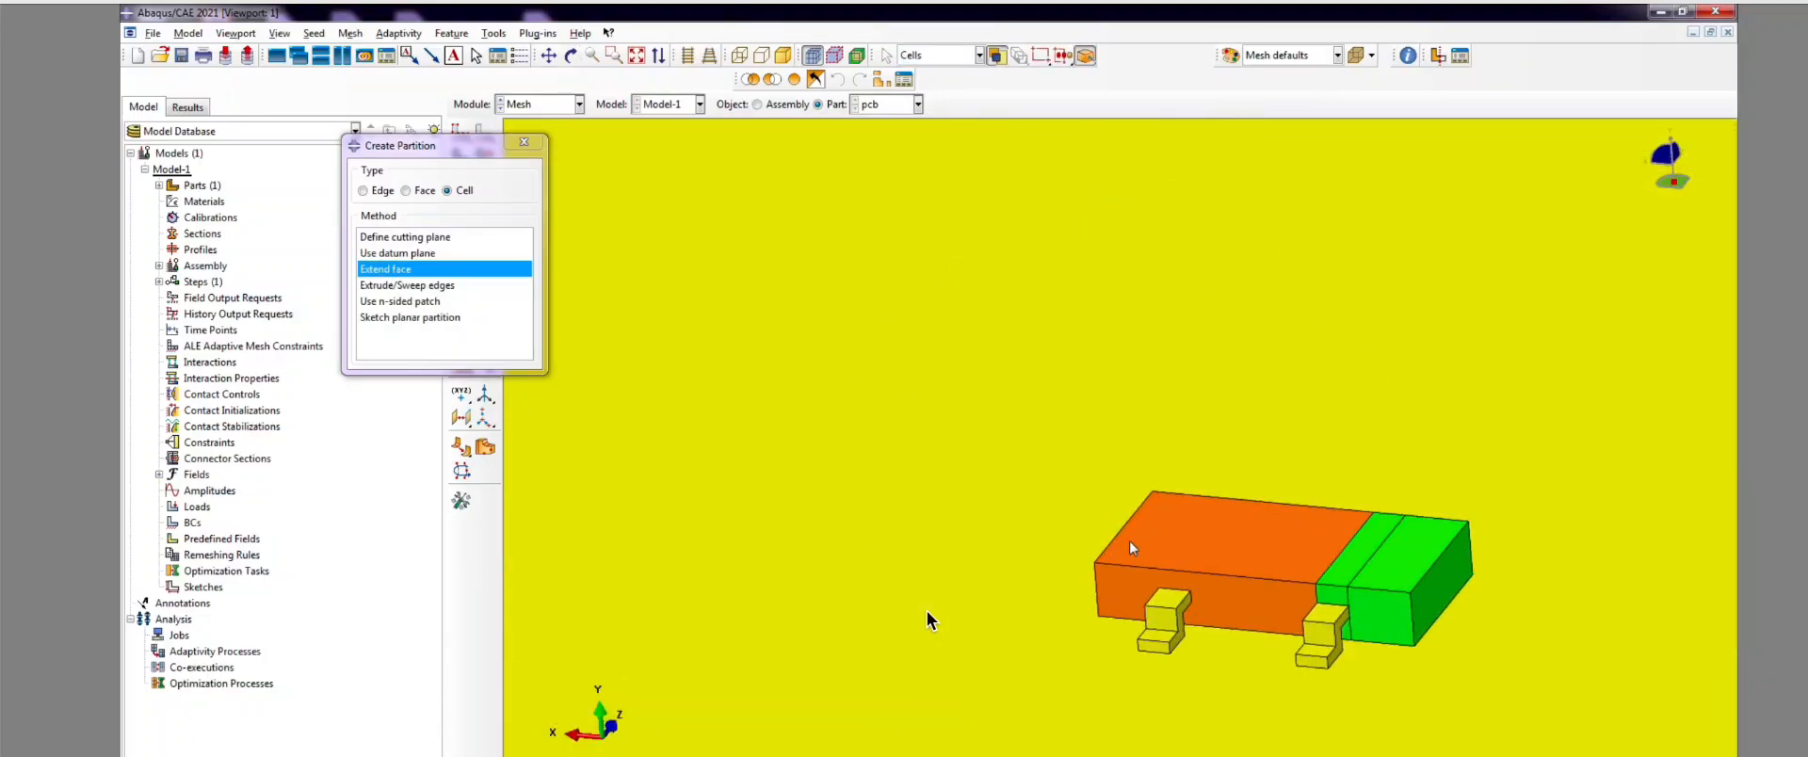
click(1129, 540)
scroll(1201, 605, up, 3)
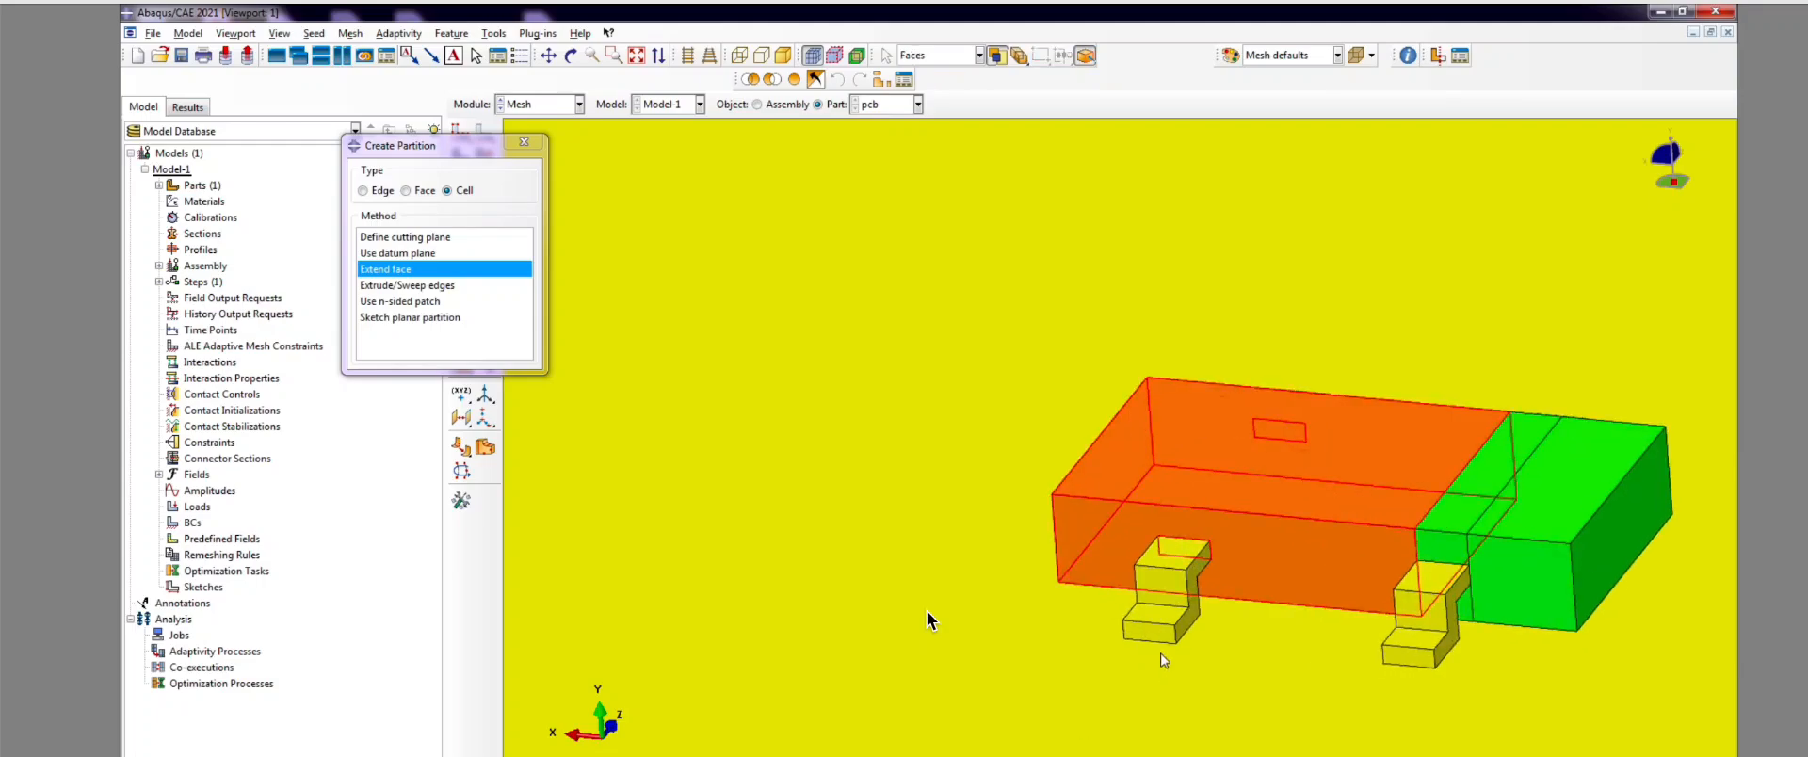
click(1194, 604)
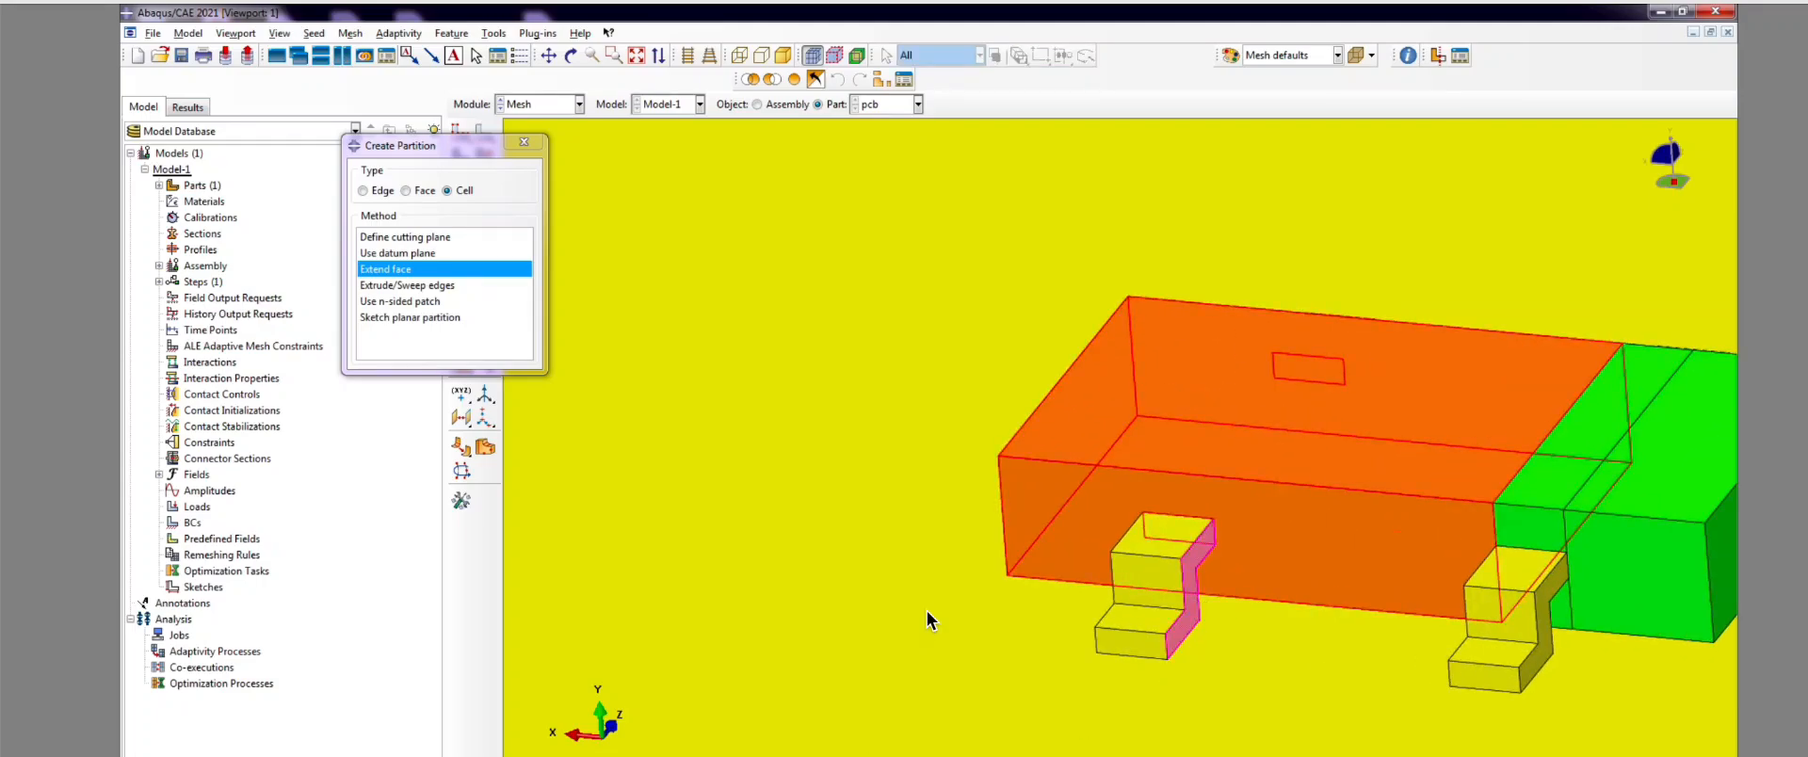
click(701, 756)
scroll(912, 441, down, 4)
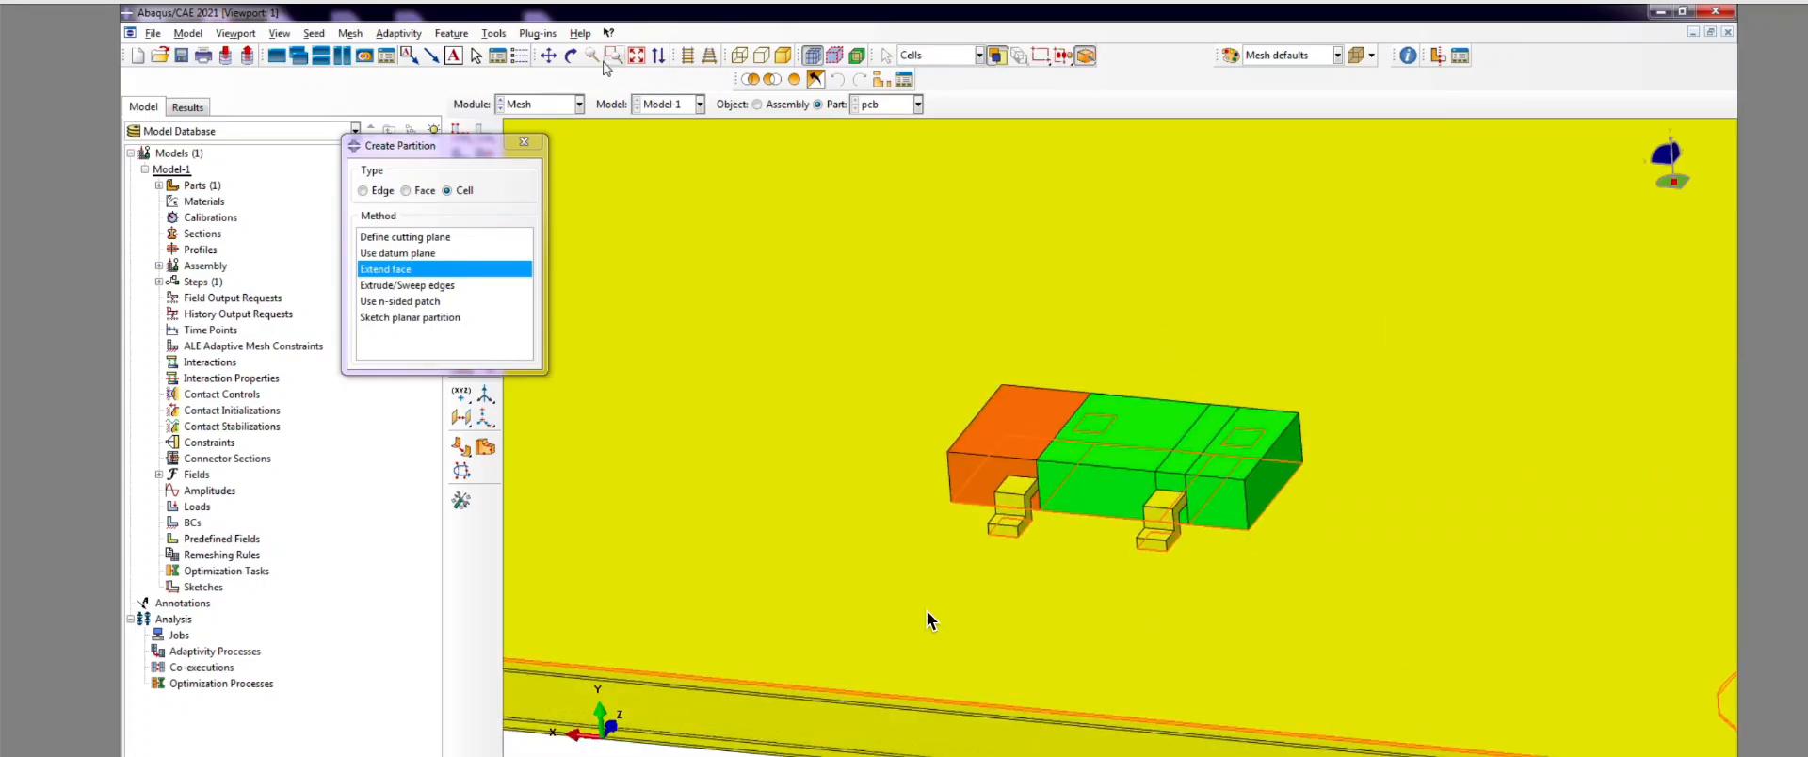
Step: Split the orange end cell through the other leg's side face and close the Create Partition dialog
click(570, 56)
drag(928, 536, 941, 564)
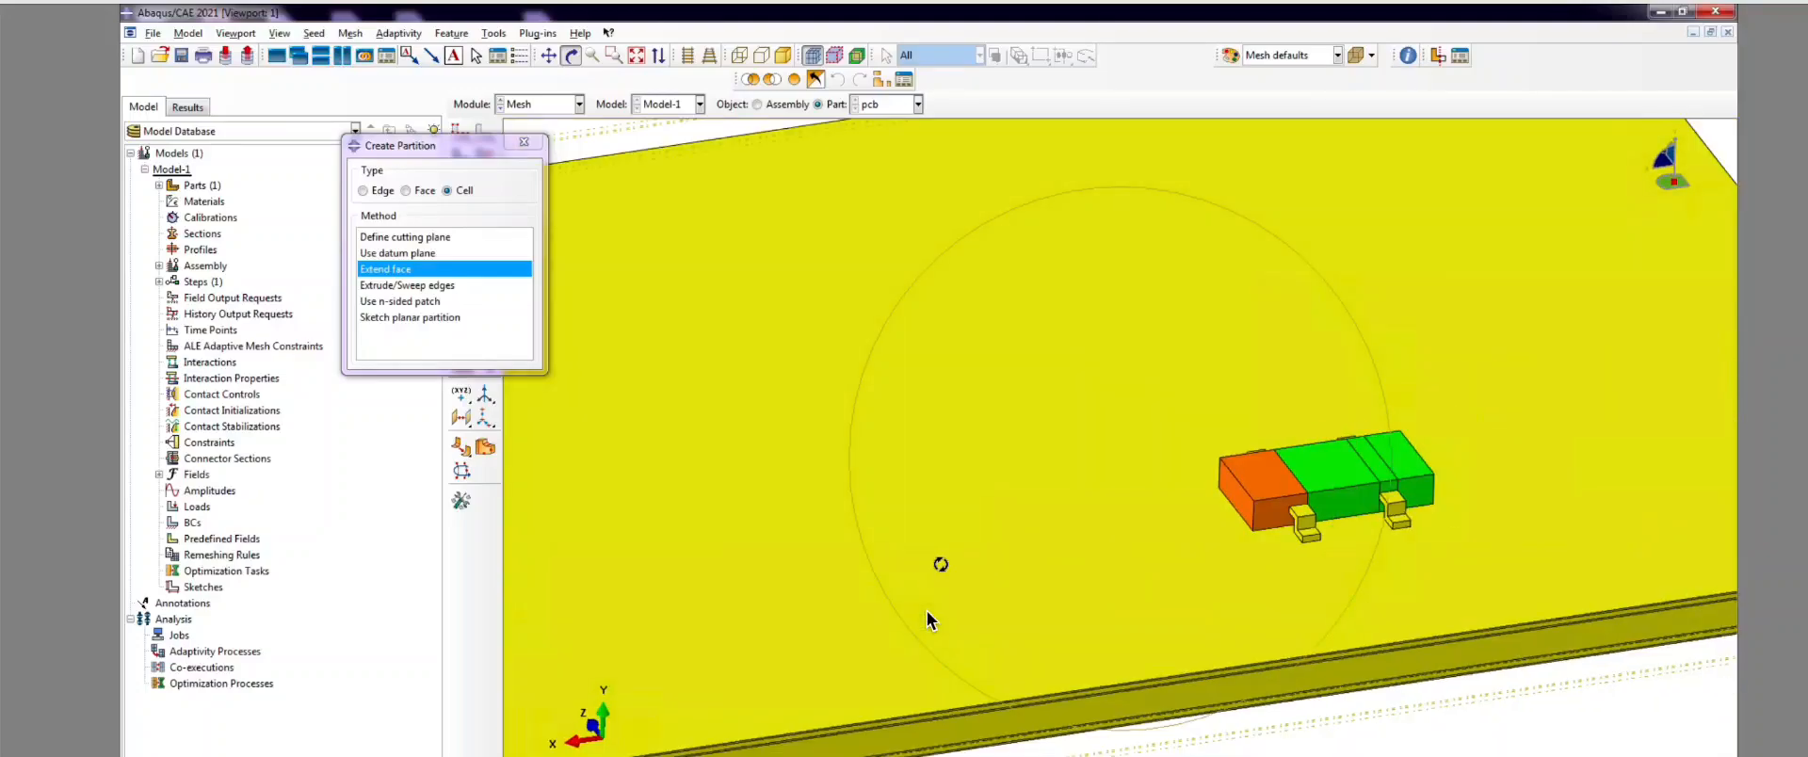
scroll(928, 620, up, 3)
click(388, 271)
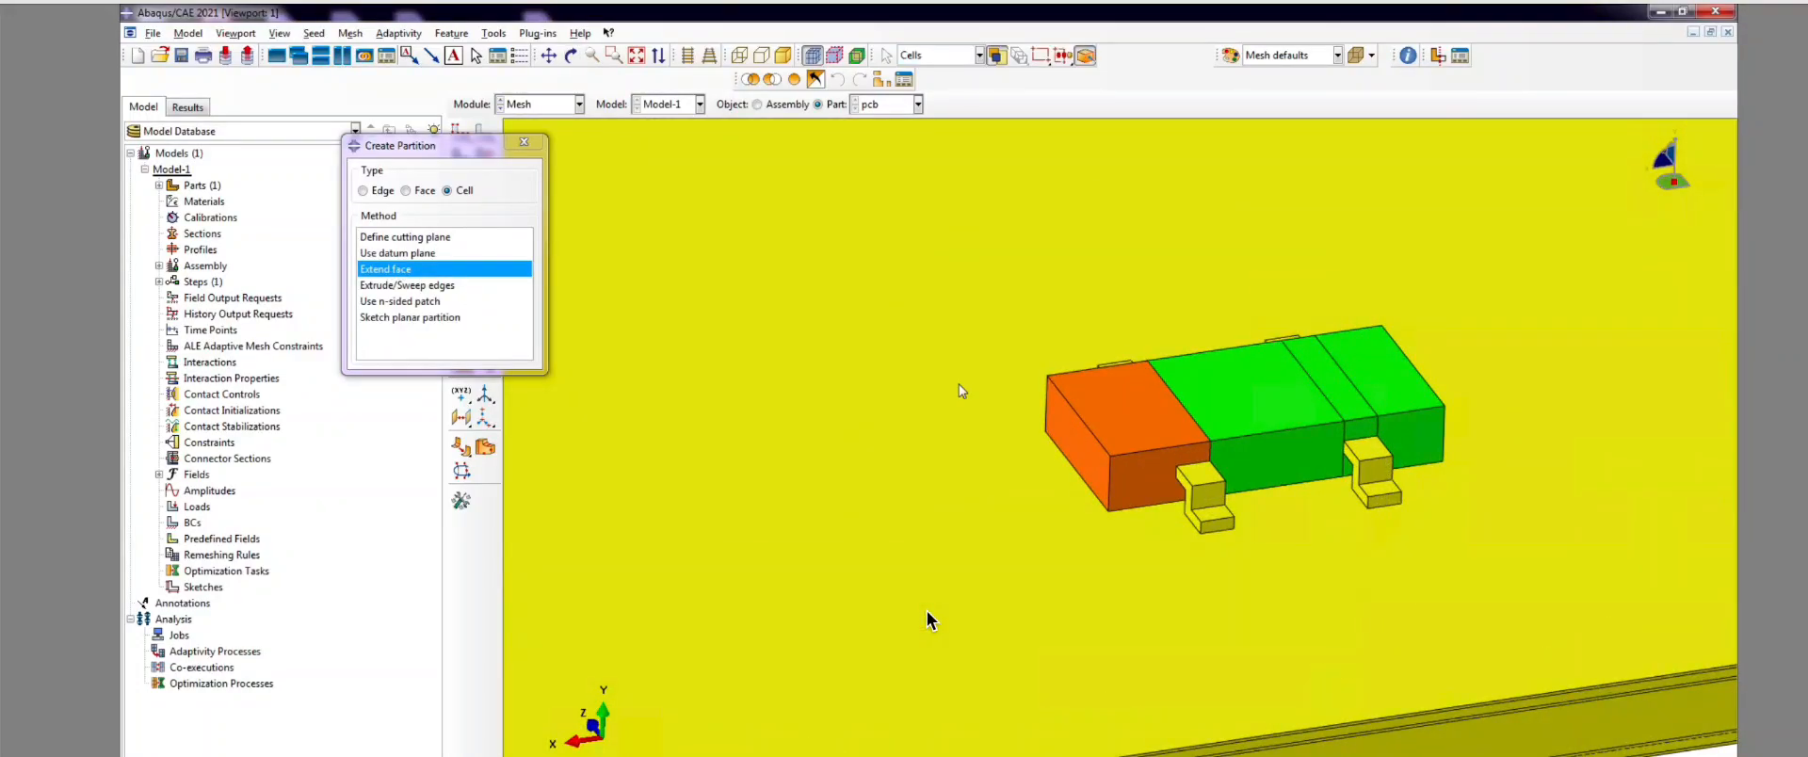
scroll(1114, 415, up, 2)
click(1115, 415)
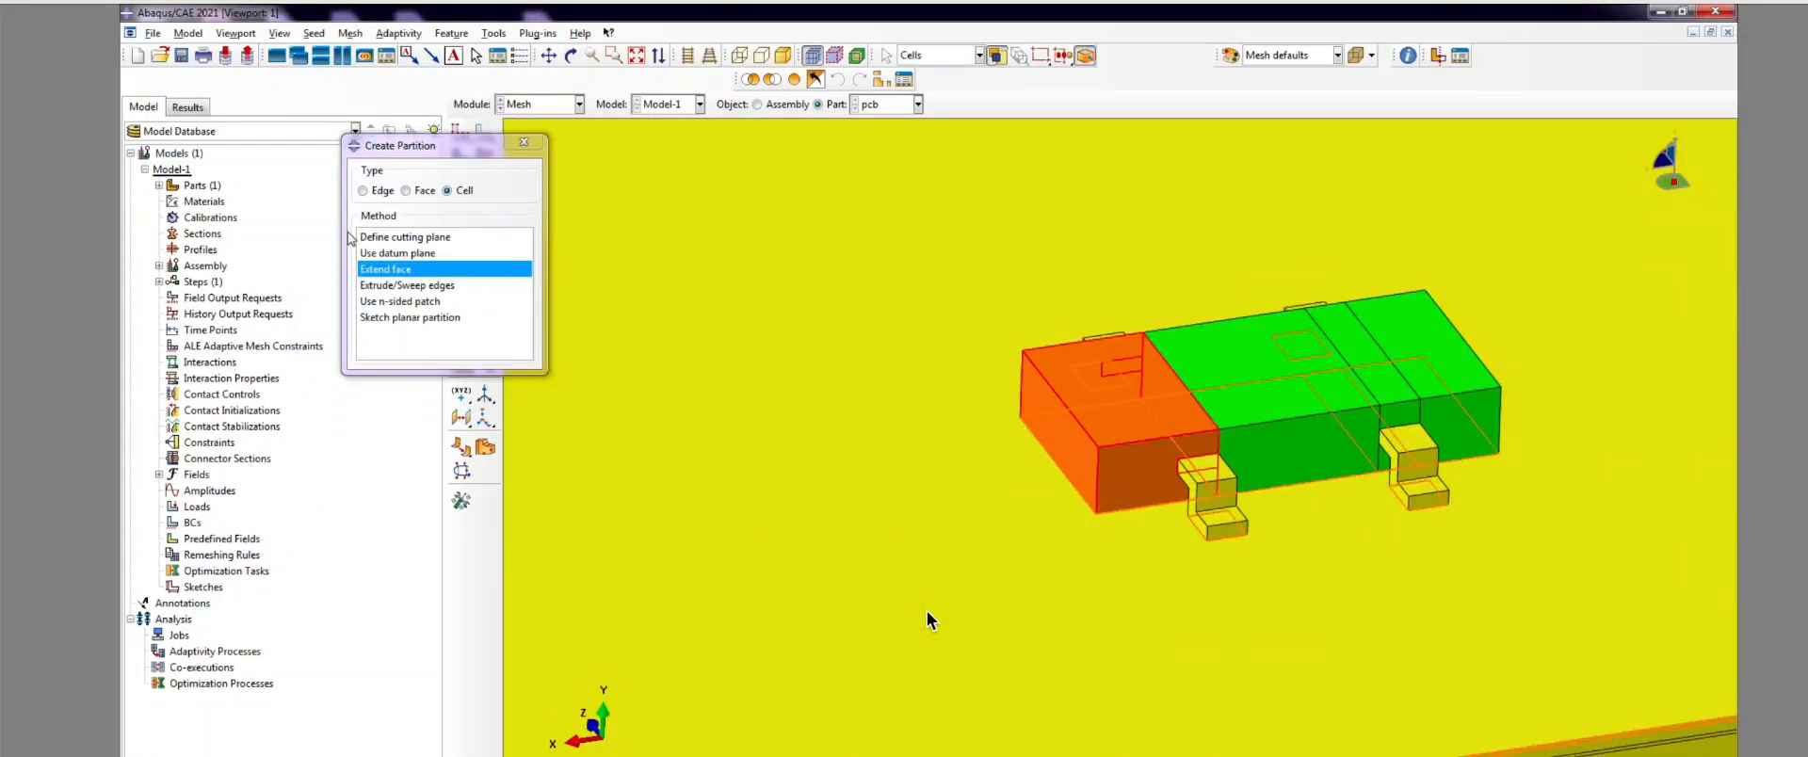
click(635, 752)
scroll(1236, 403, up, 4)
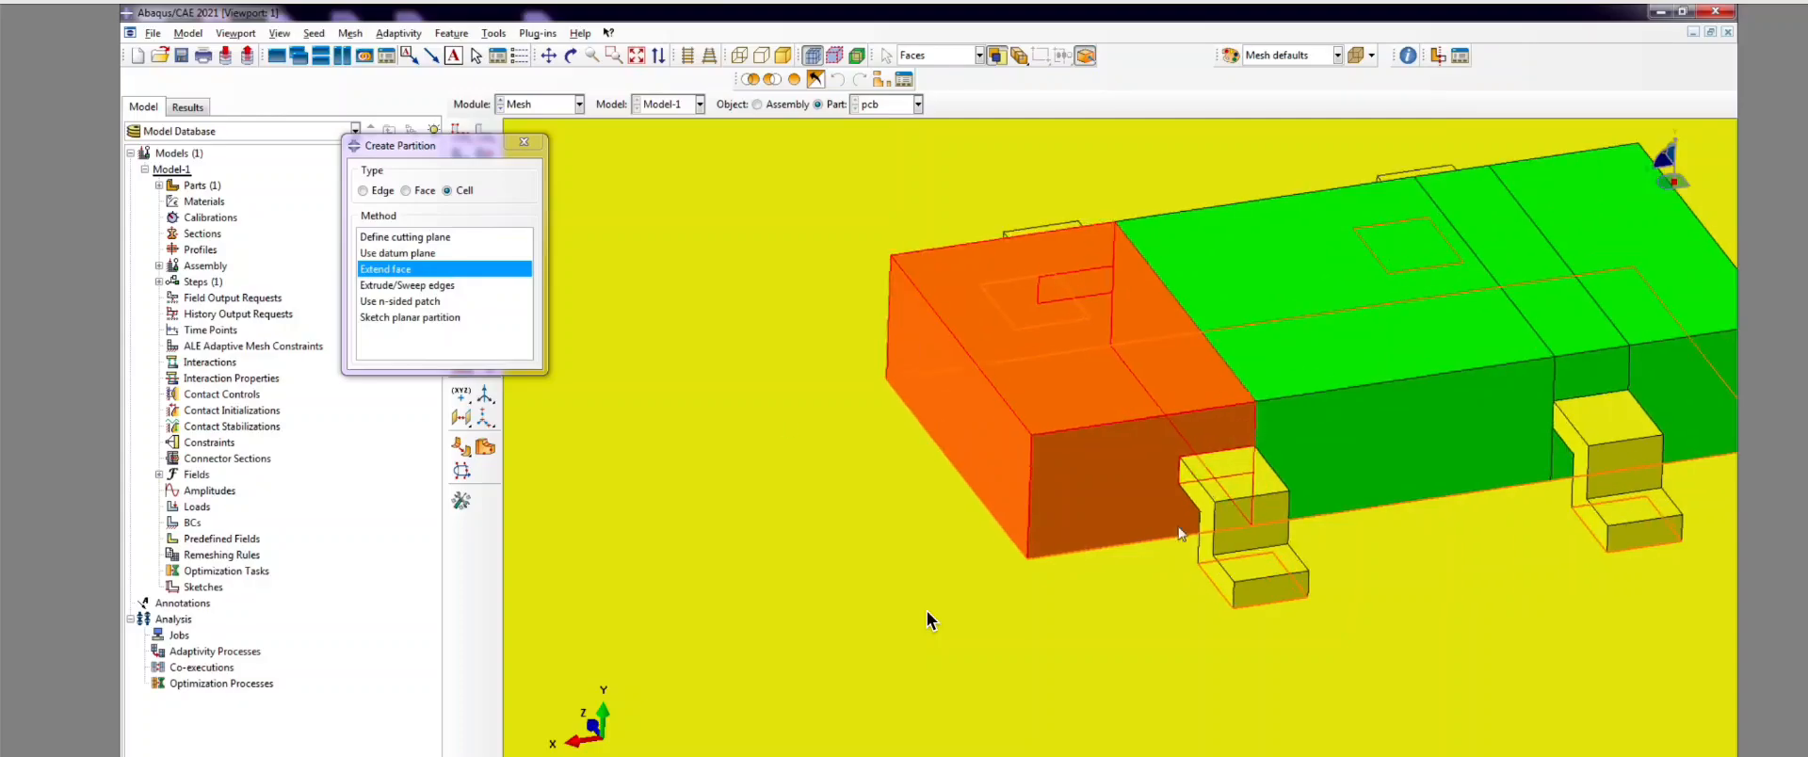
click(1201, 507)
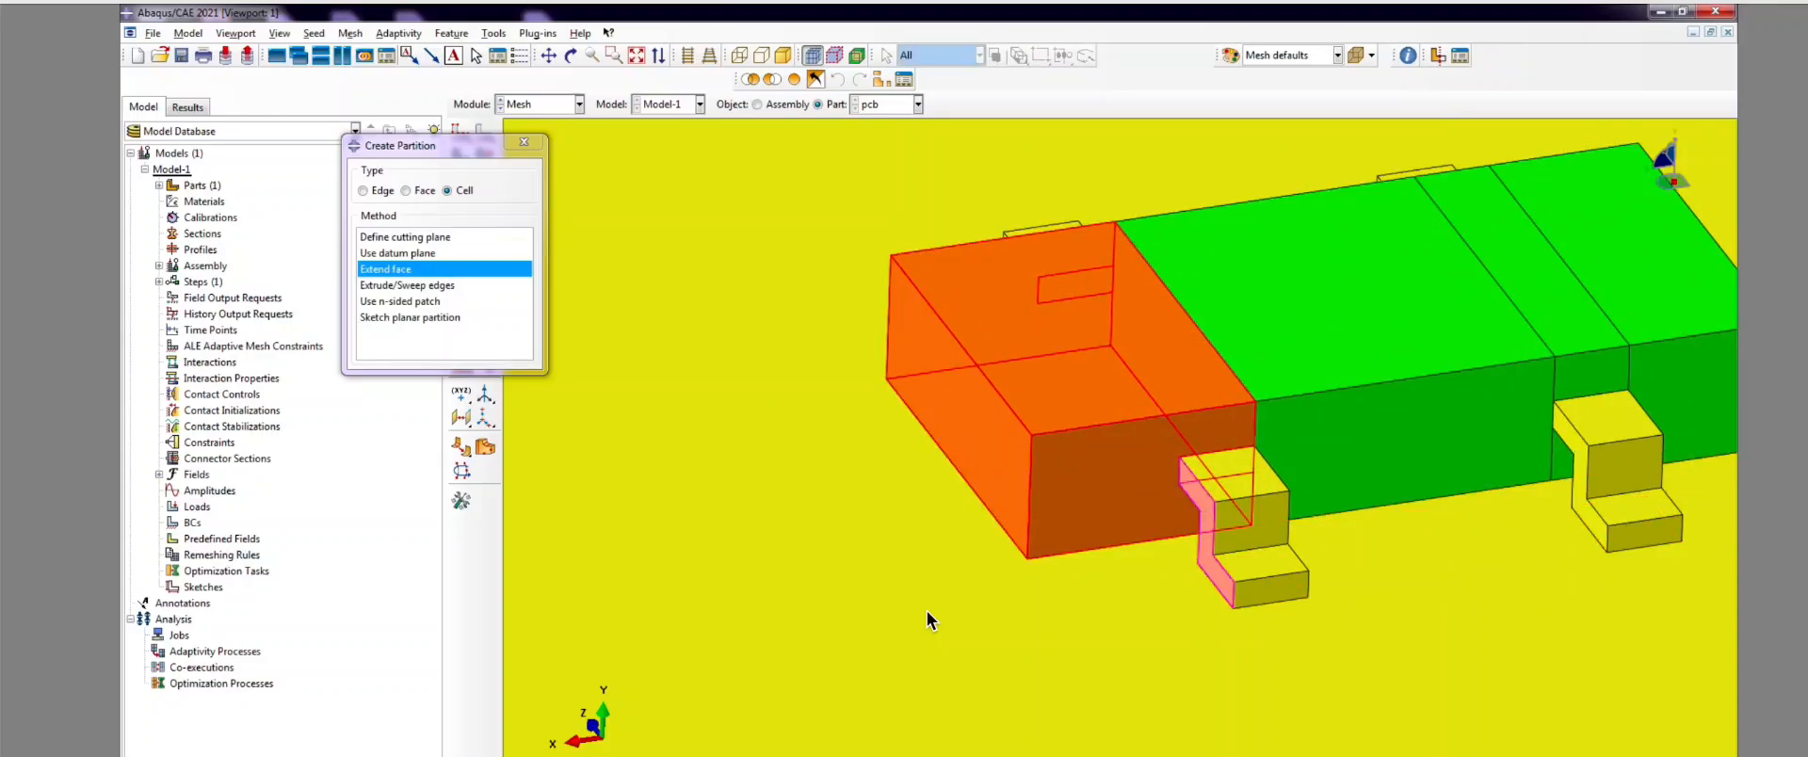
middle_click(928, 620)
scroll(928, 618, down, 5)
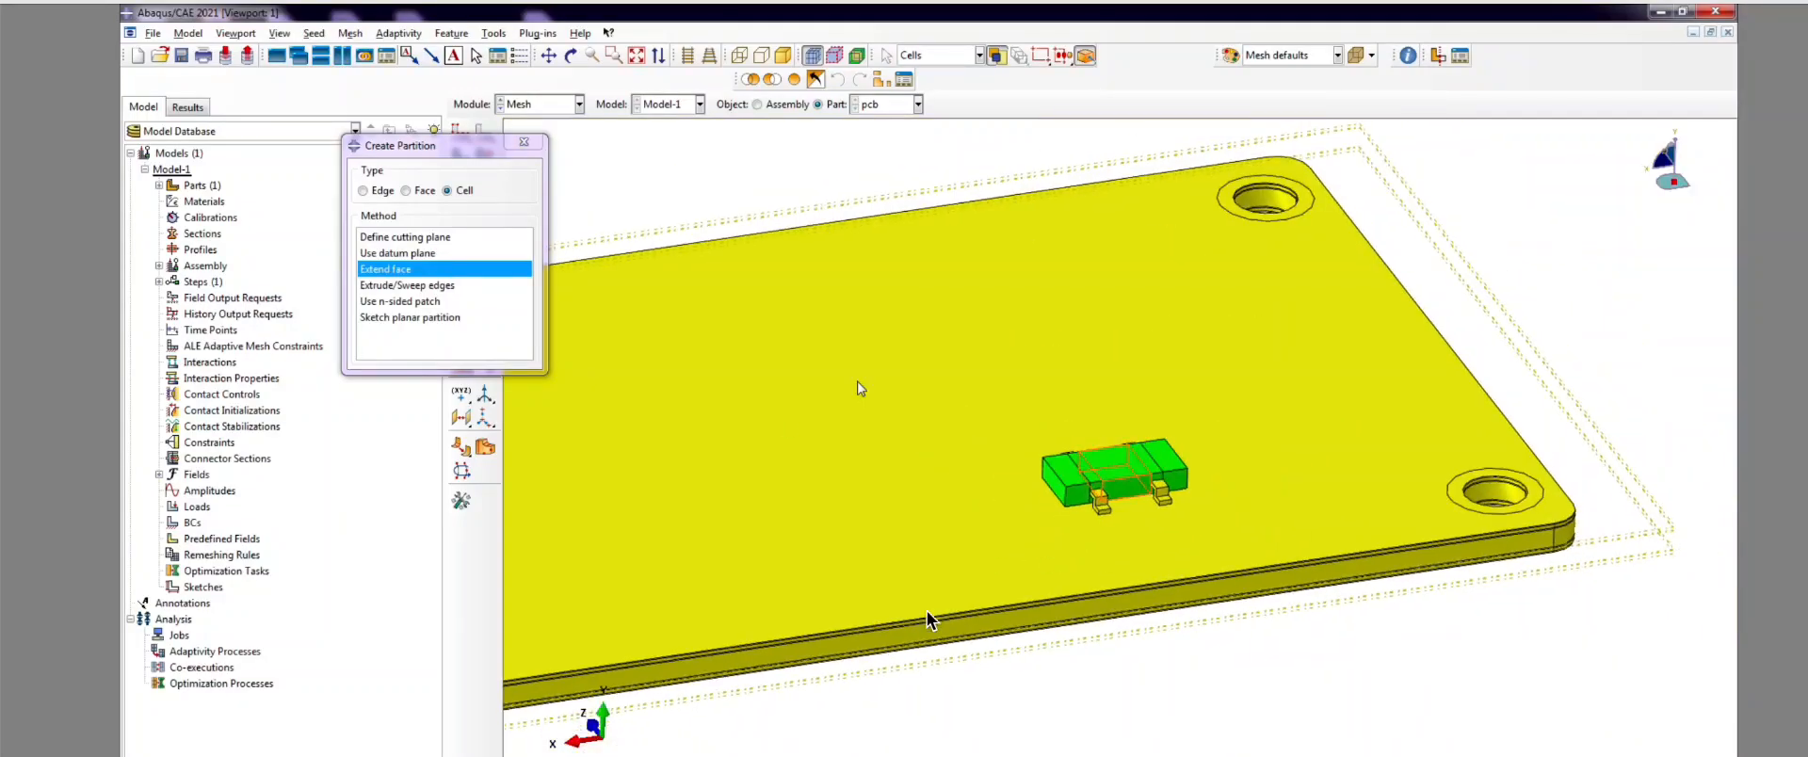
click(525, 146)
scroll(524, 146, down, 4)
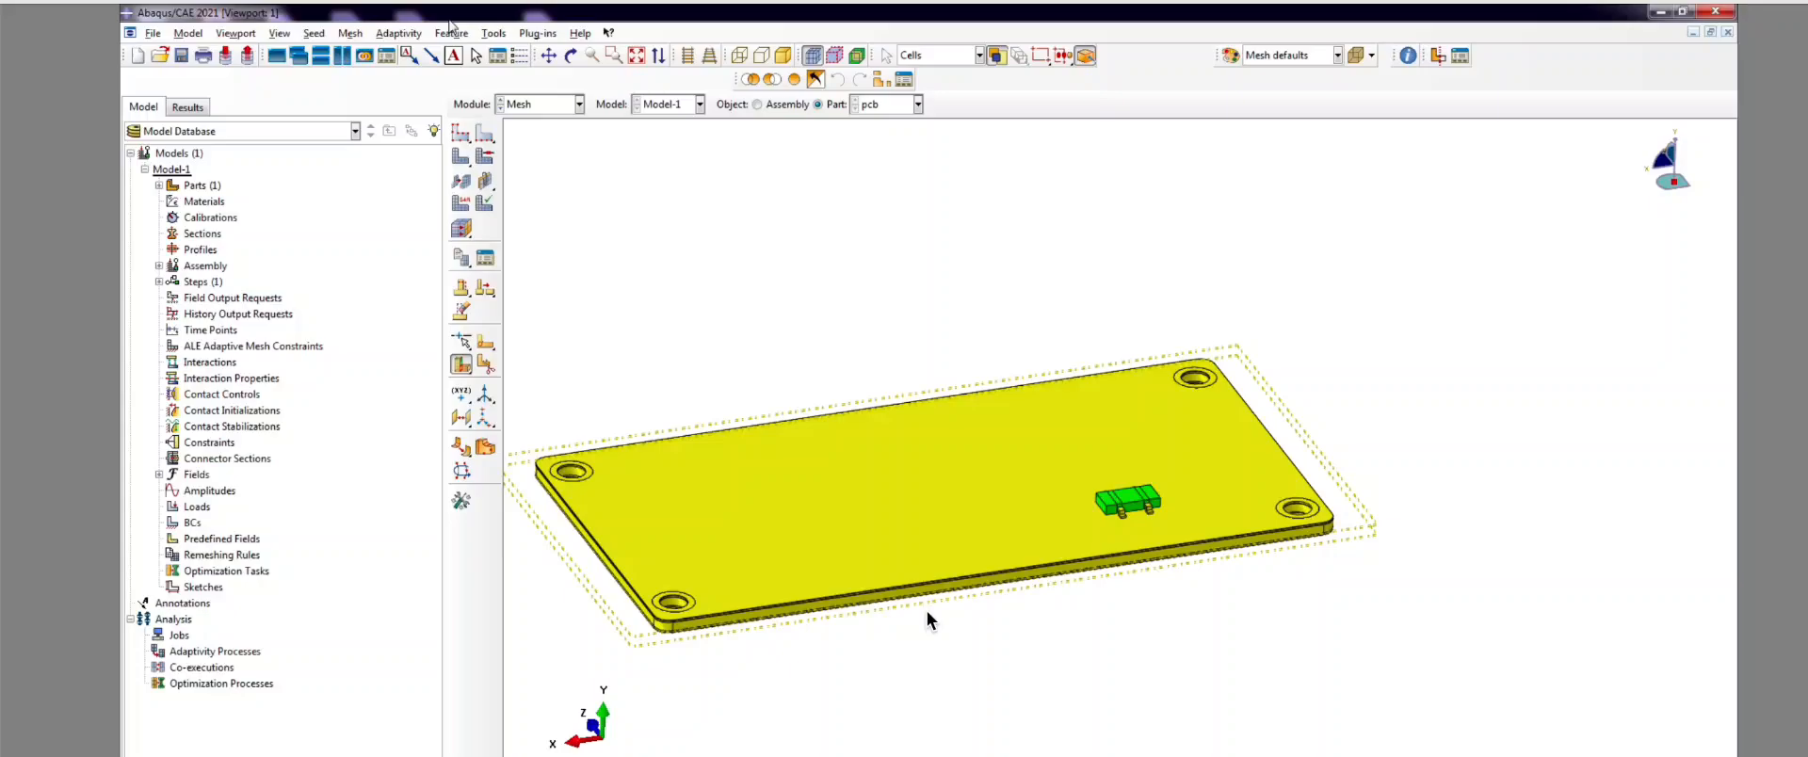
Step: Seed the pcb part with approximate global size 0.5 and curvature control 0.1
click(571, 55)
ctrl+alt+drag(870, 493, 1033, 573)
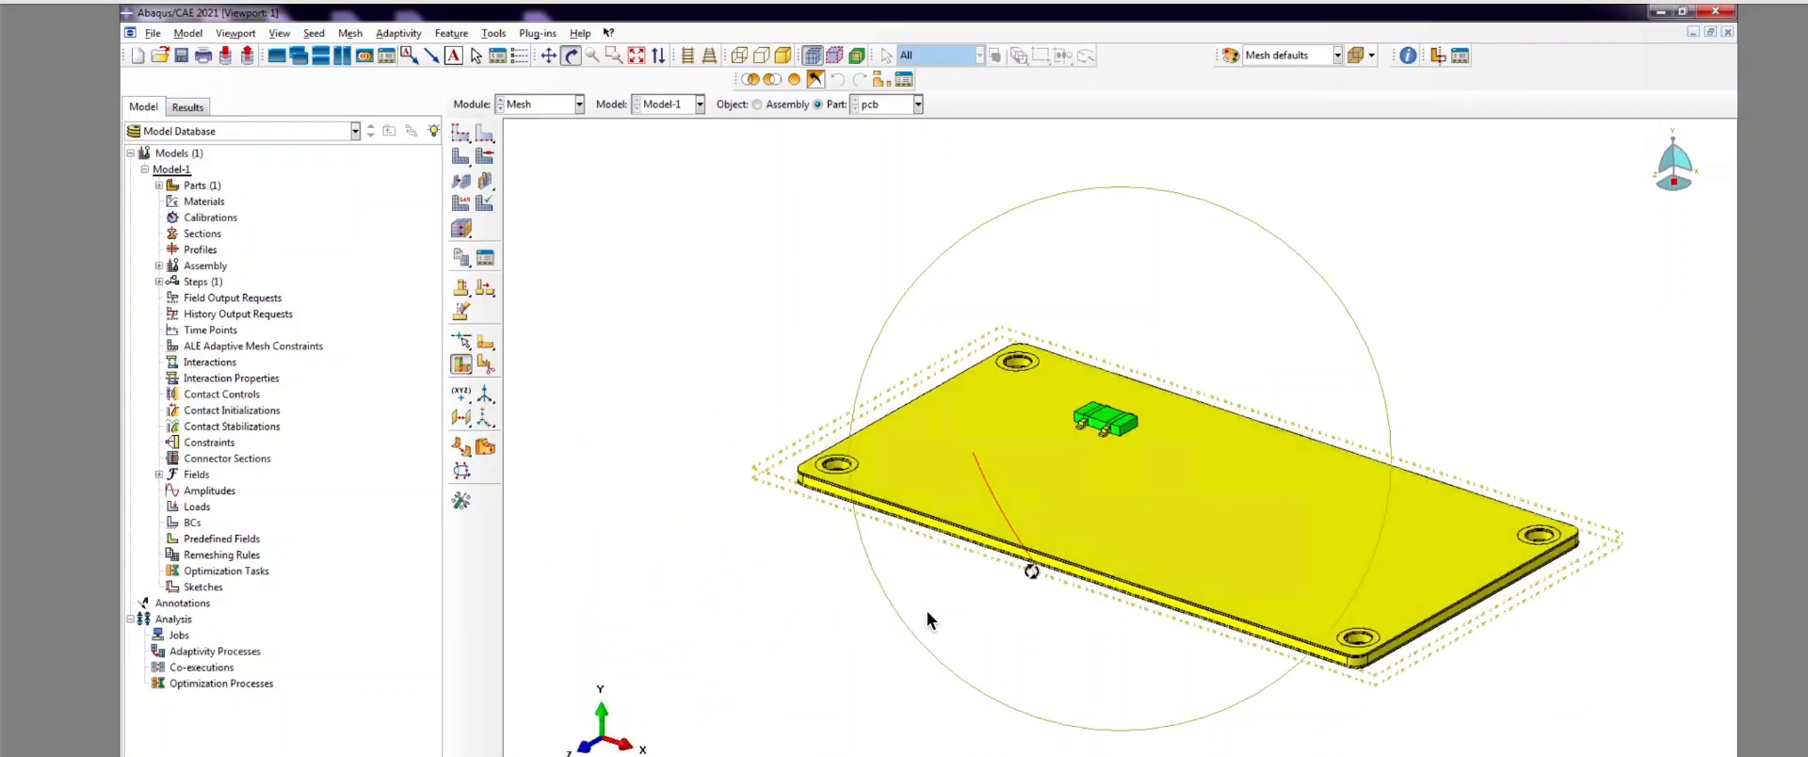
scroll(960, 378, up, 2)
scroll(738, 602, down, 2)
scroll(1047, 552, up, 2)
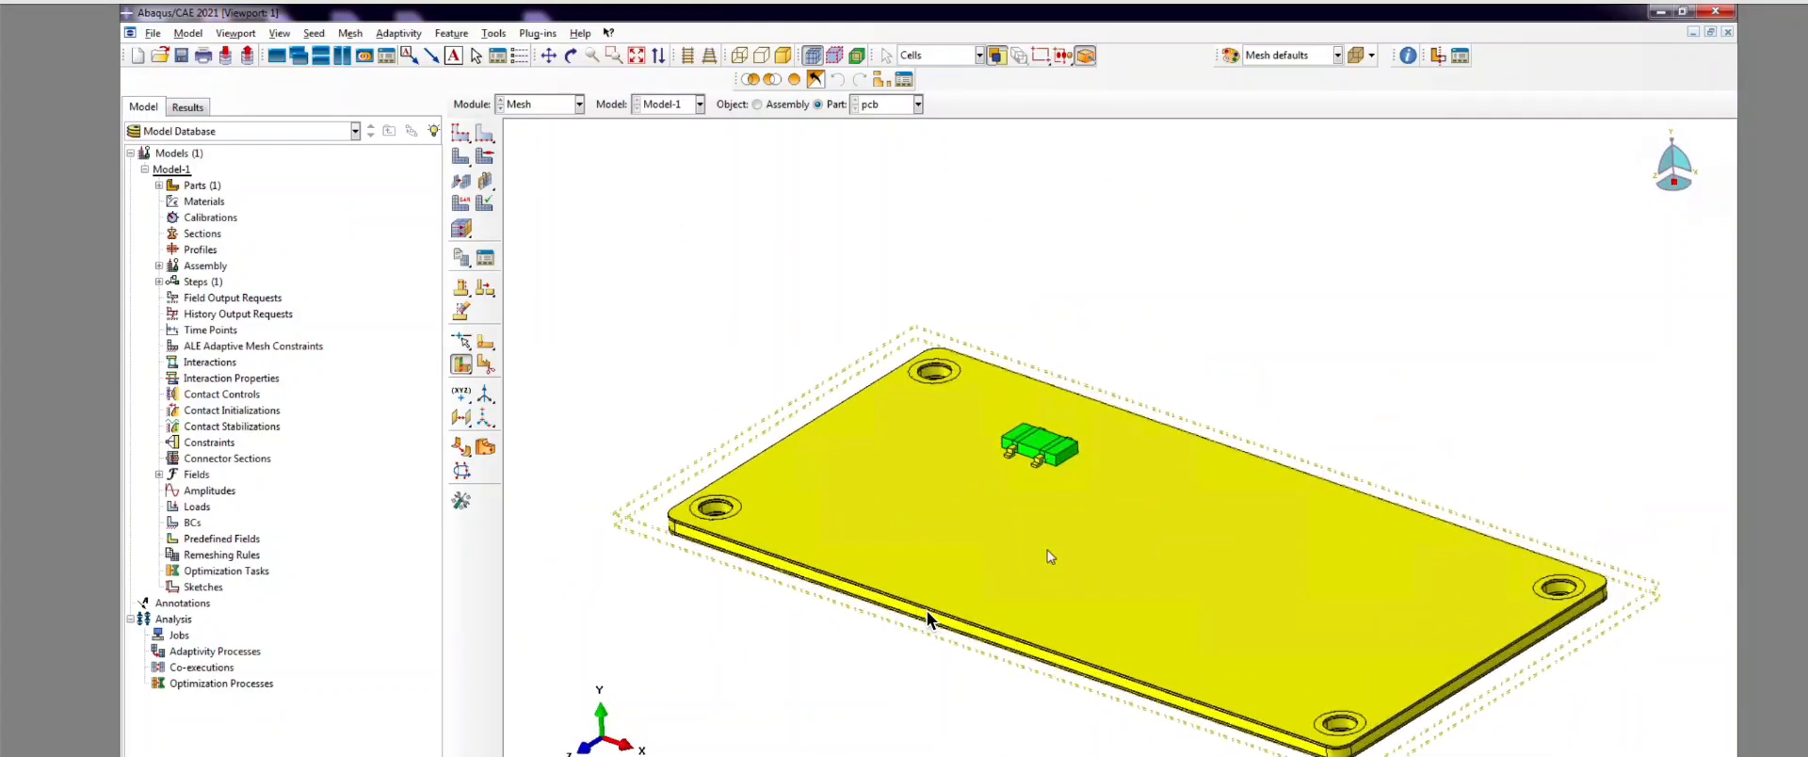
click(454, 127)
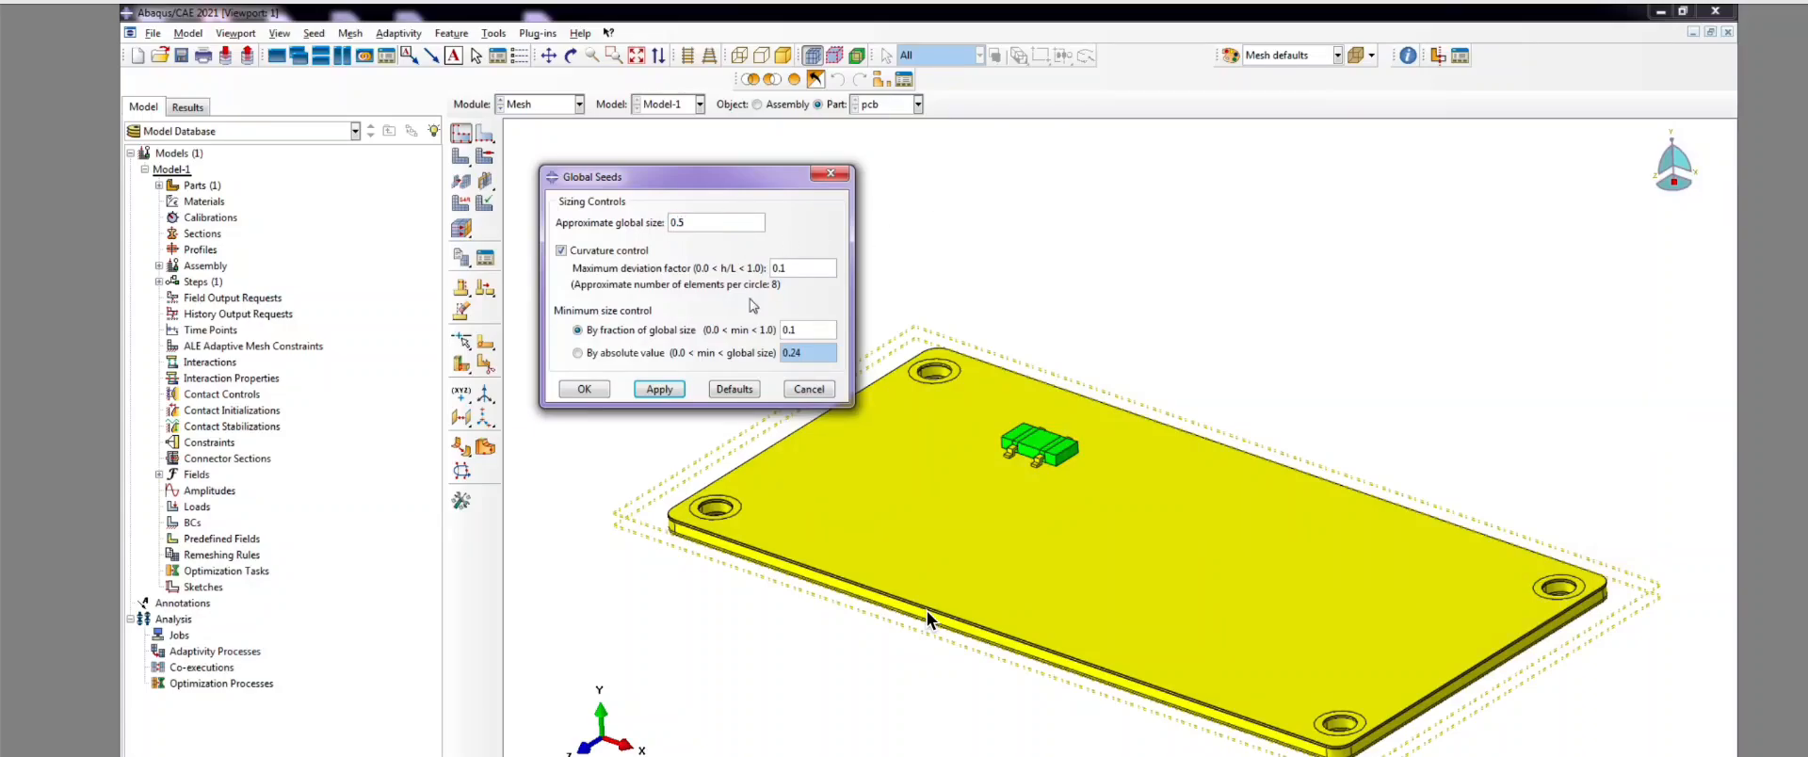
click(659, 388)
click(583, 389)
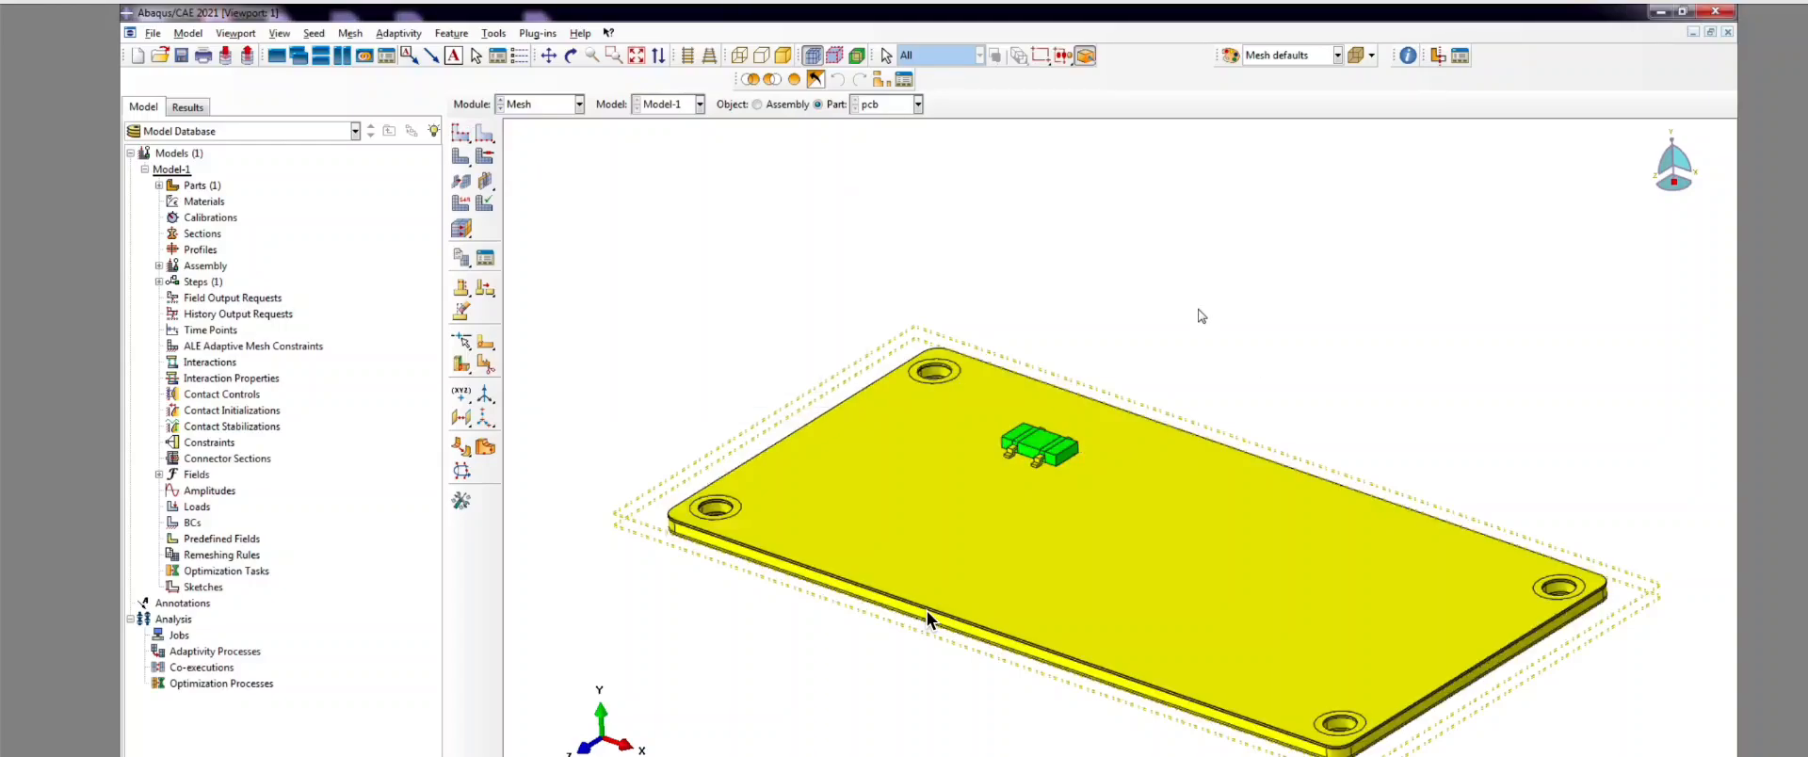
Step: Box-select every board cell for element type assignment
click(461, 202)
scroll(669, 262, down, 2)
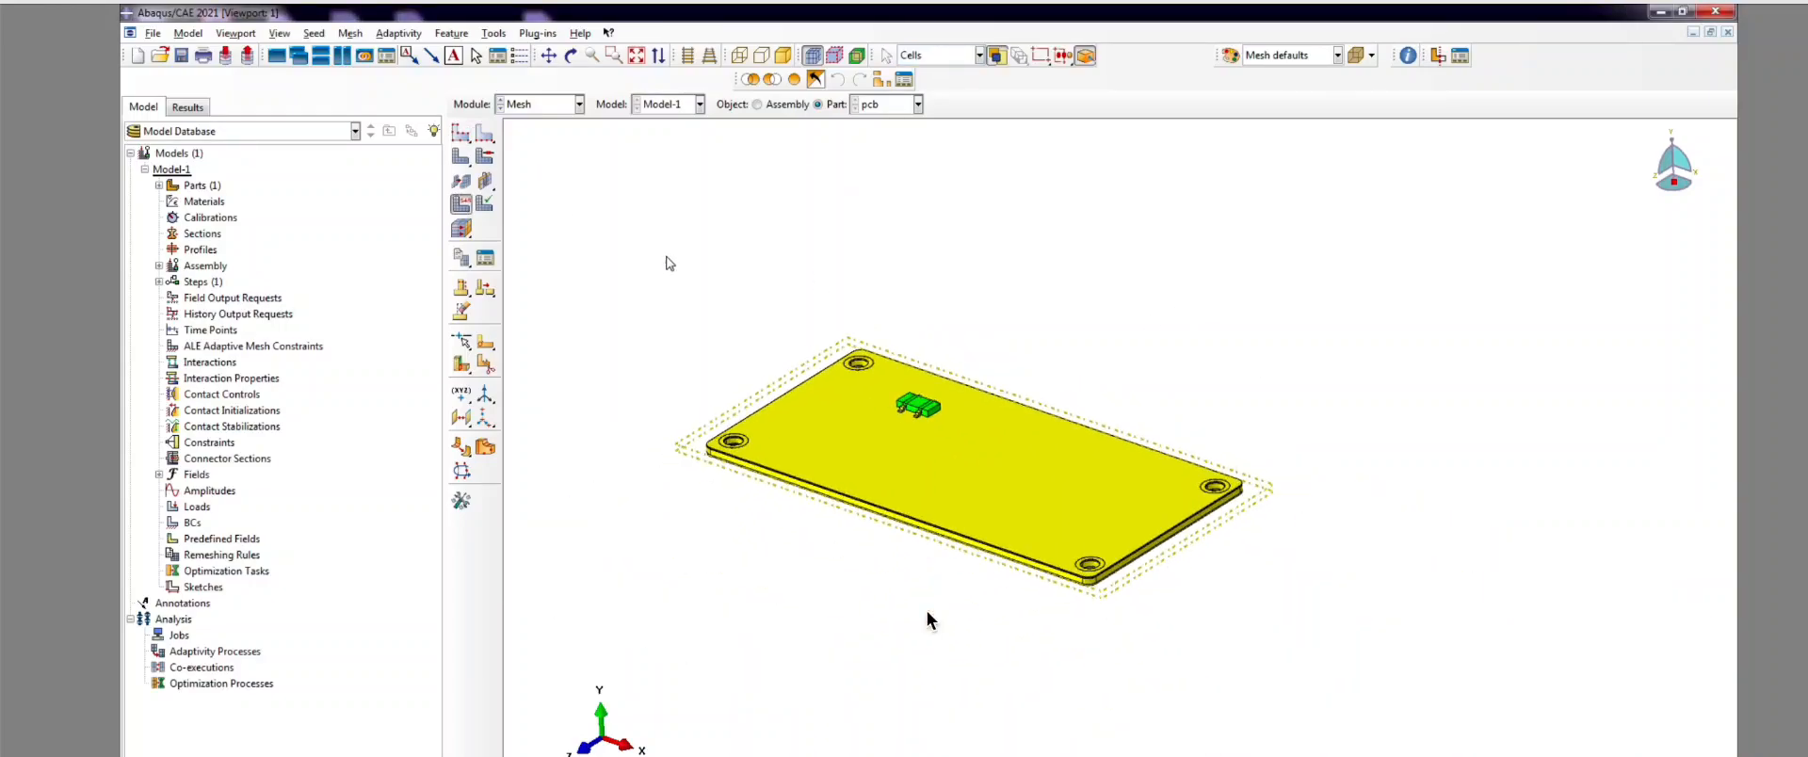
drag(666, 257, 1348, 648)
click(754, 755)
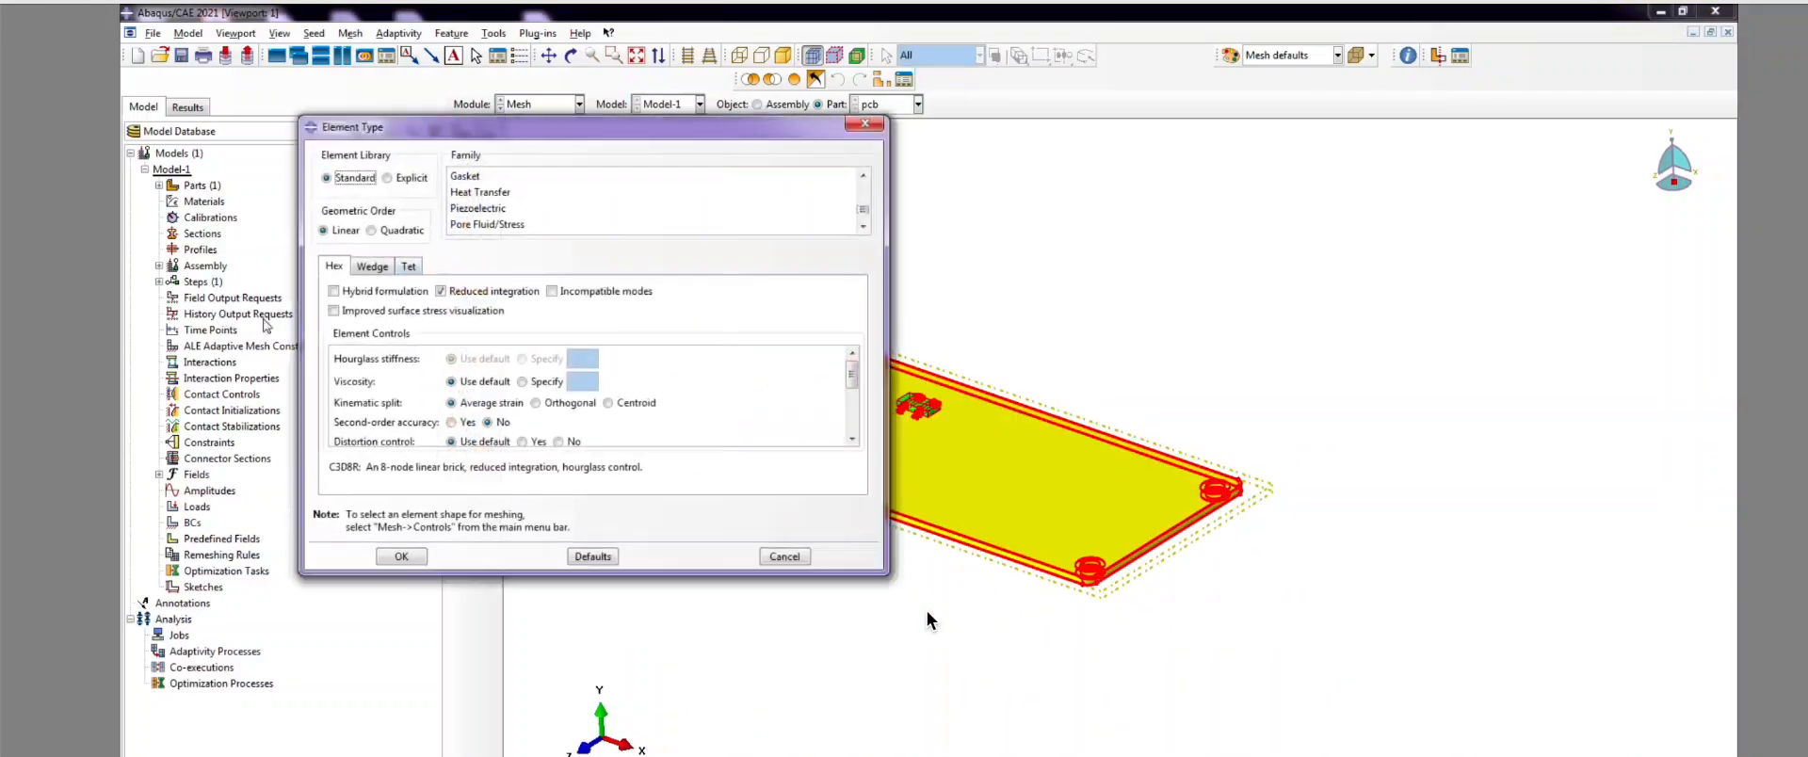
Step: Assign the Heat Transfer family's DC3D8 linear hex elements to all pcb cells
click(500, 193)
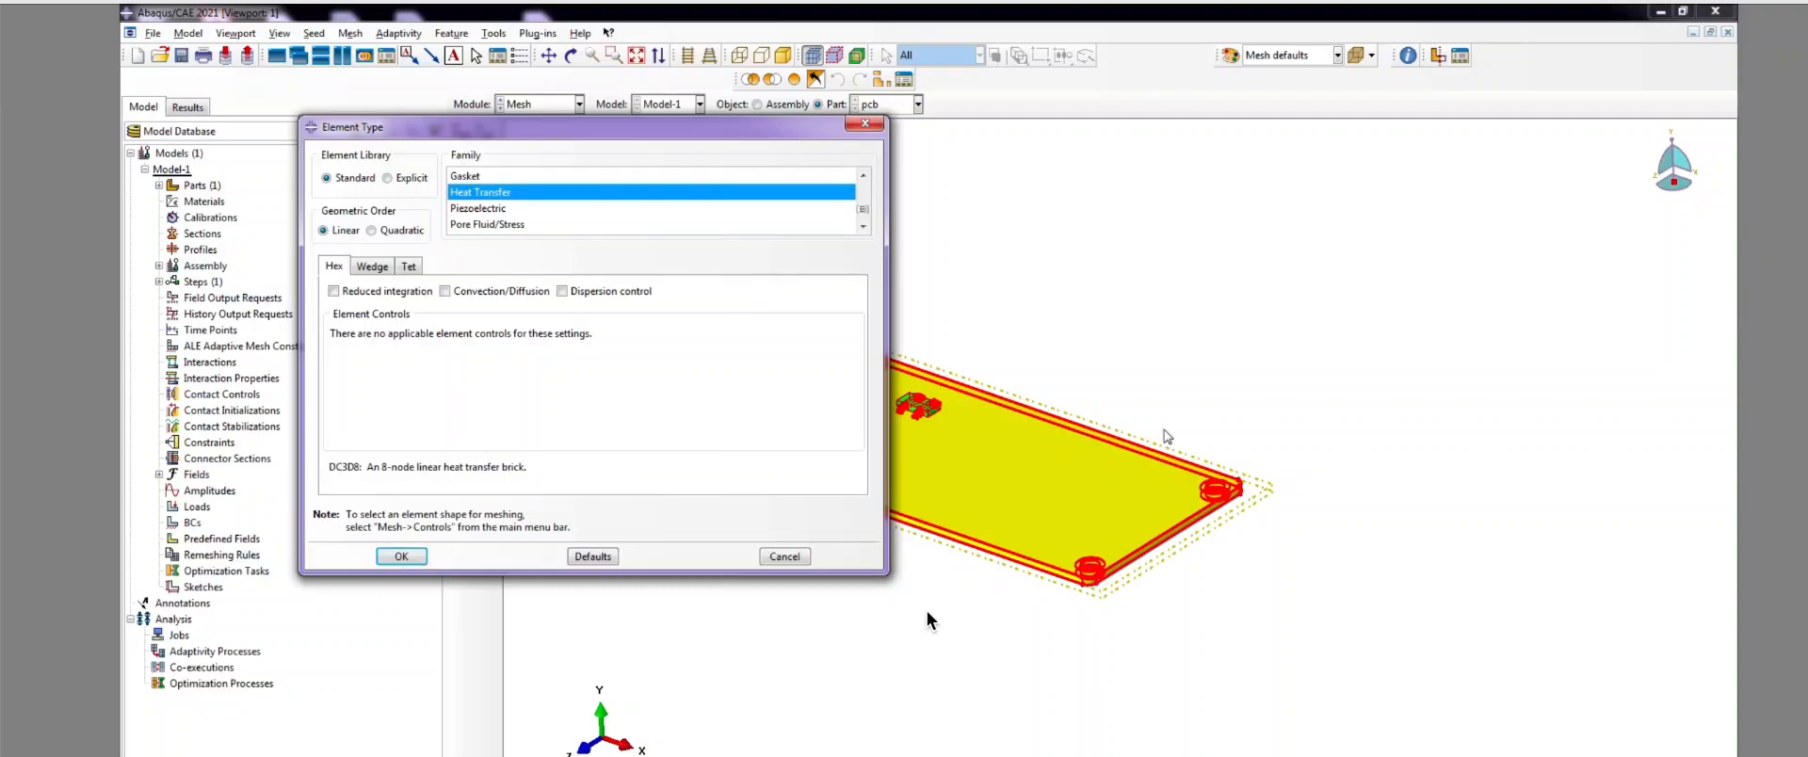
click(402, 556)
scroll(797, 392, down, 2)
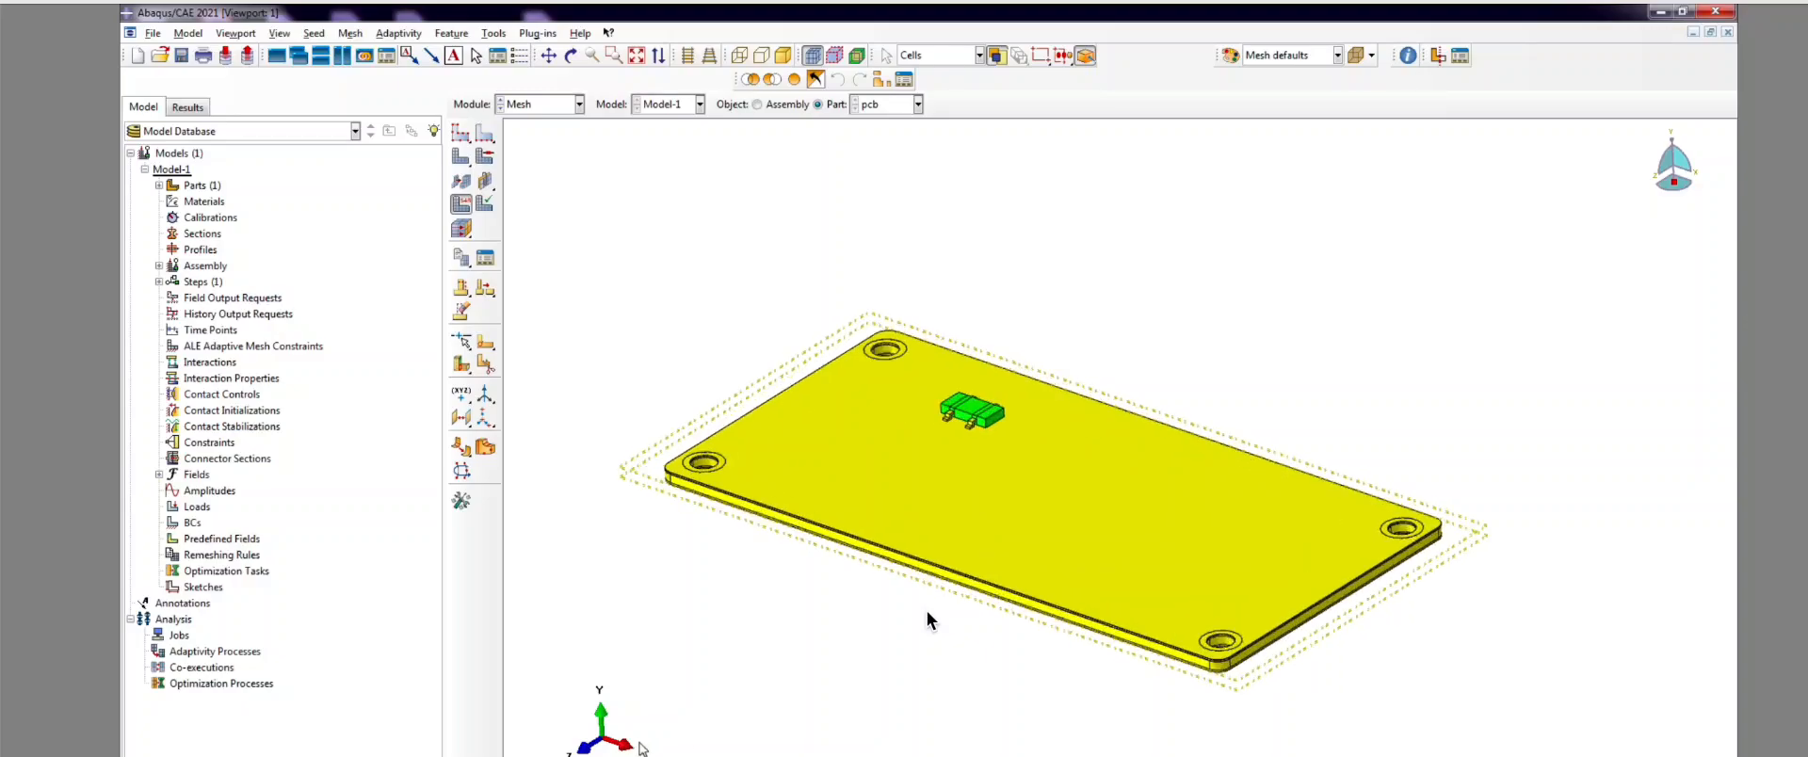
Step: Generate the hex mesh on the pcb part and orbit to inspect the meshed board edge-on
click(460, 156)
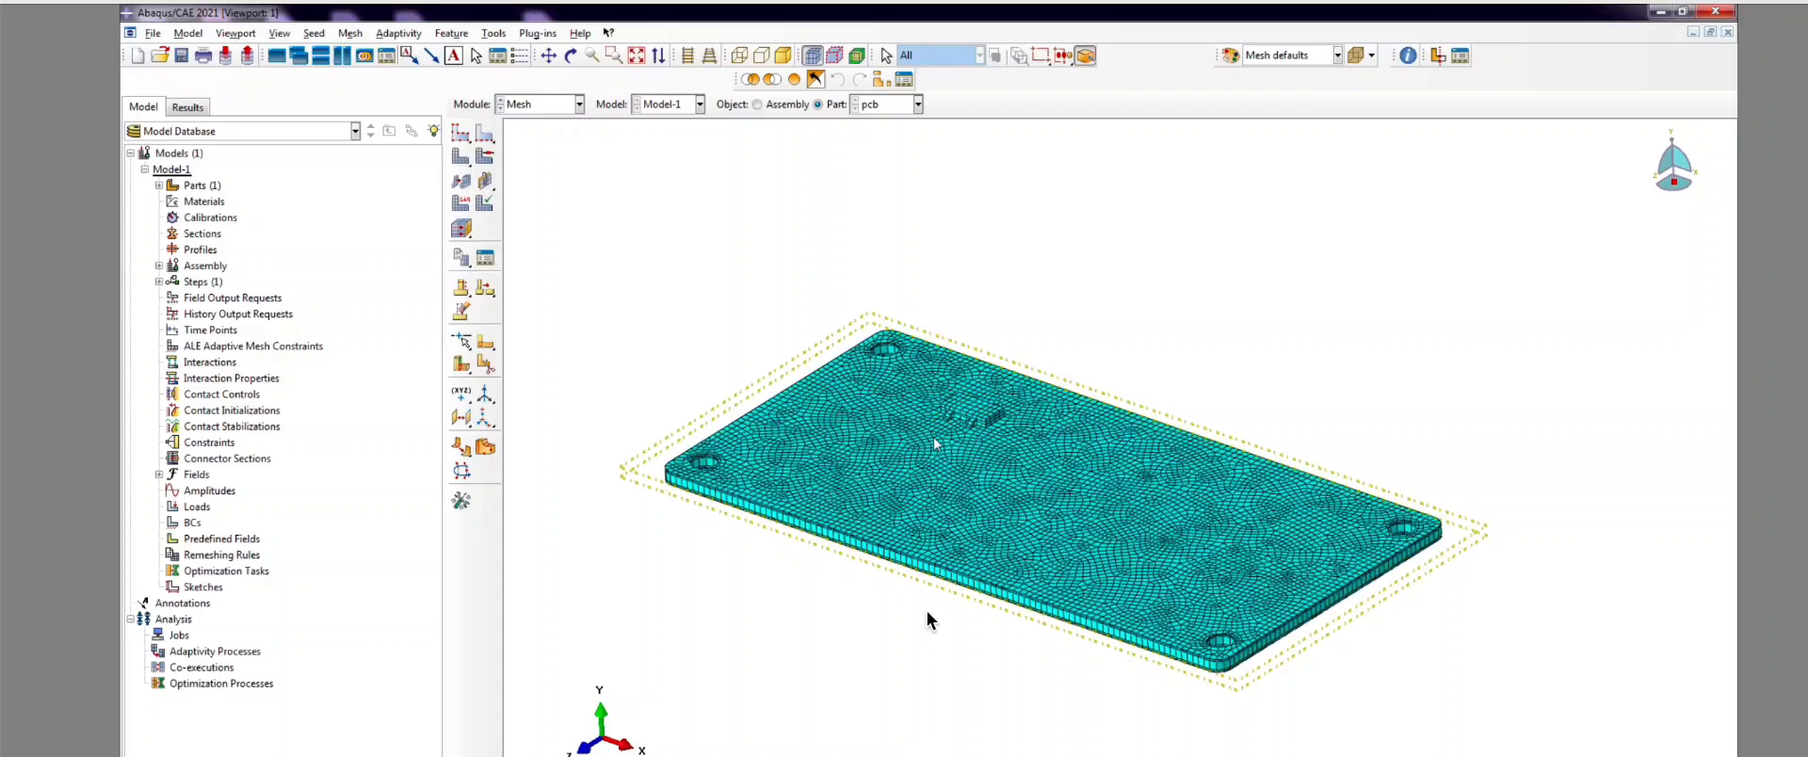
scroll(934, 443, up, 3)
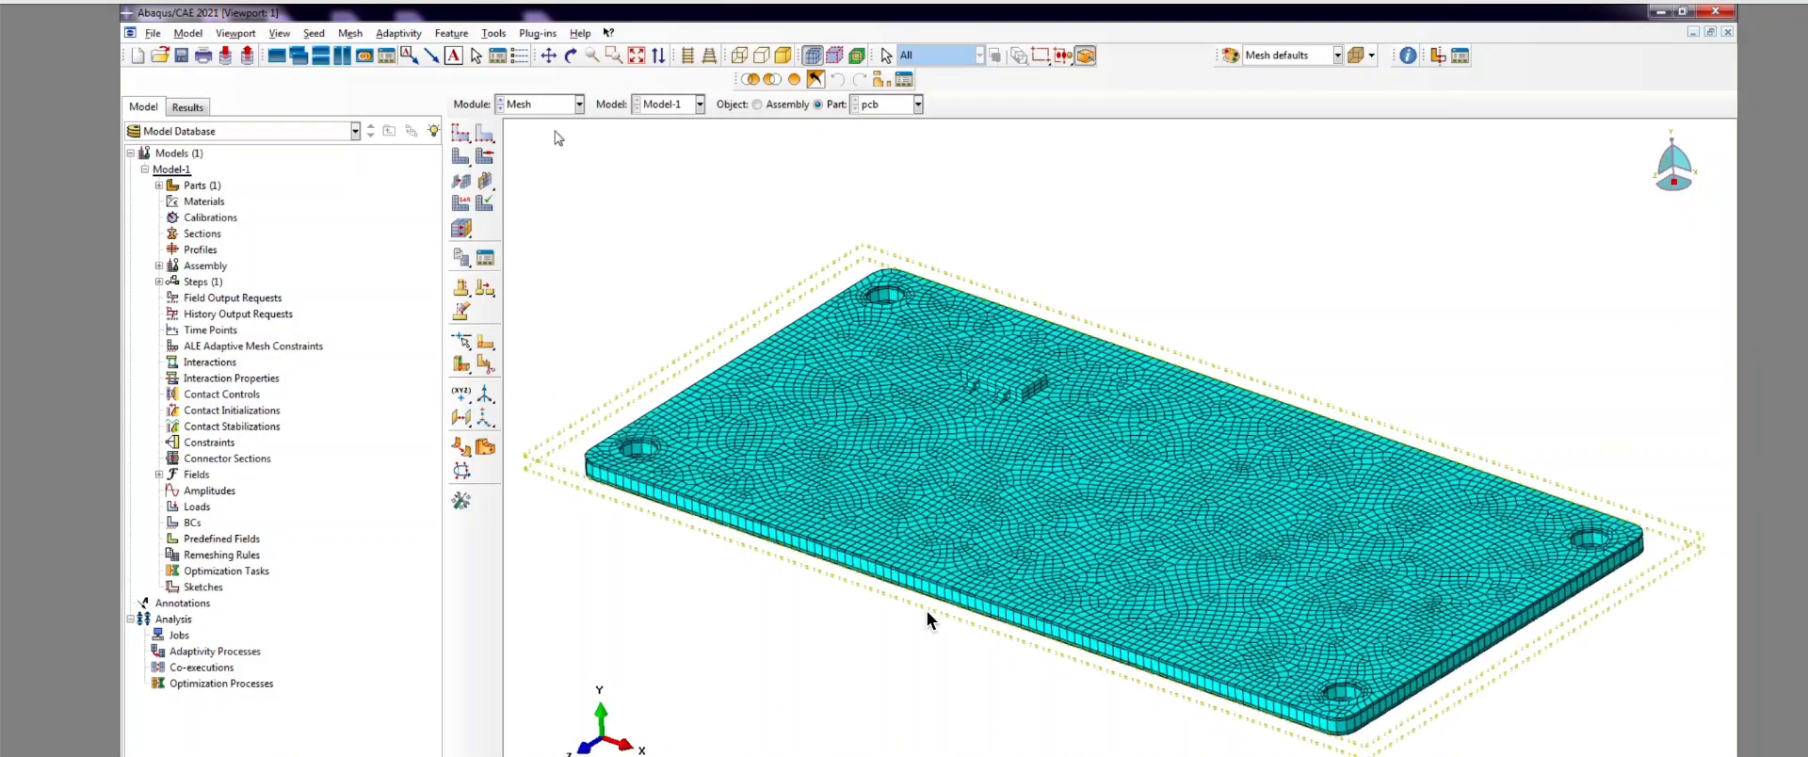
click(572, 56)
drag(1168, 226, 1162, 528)
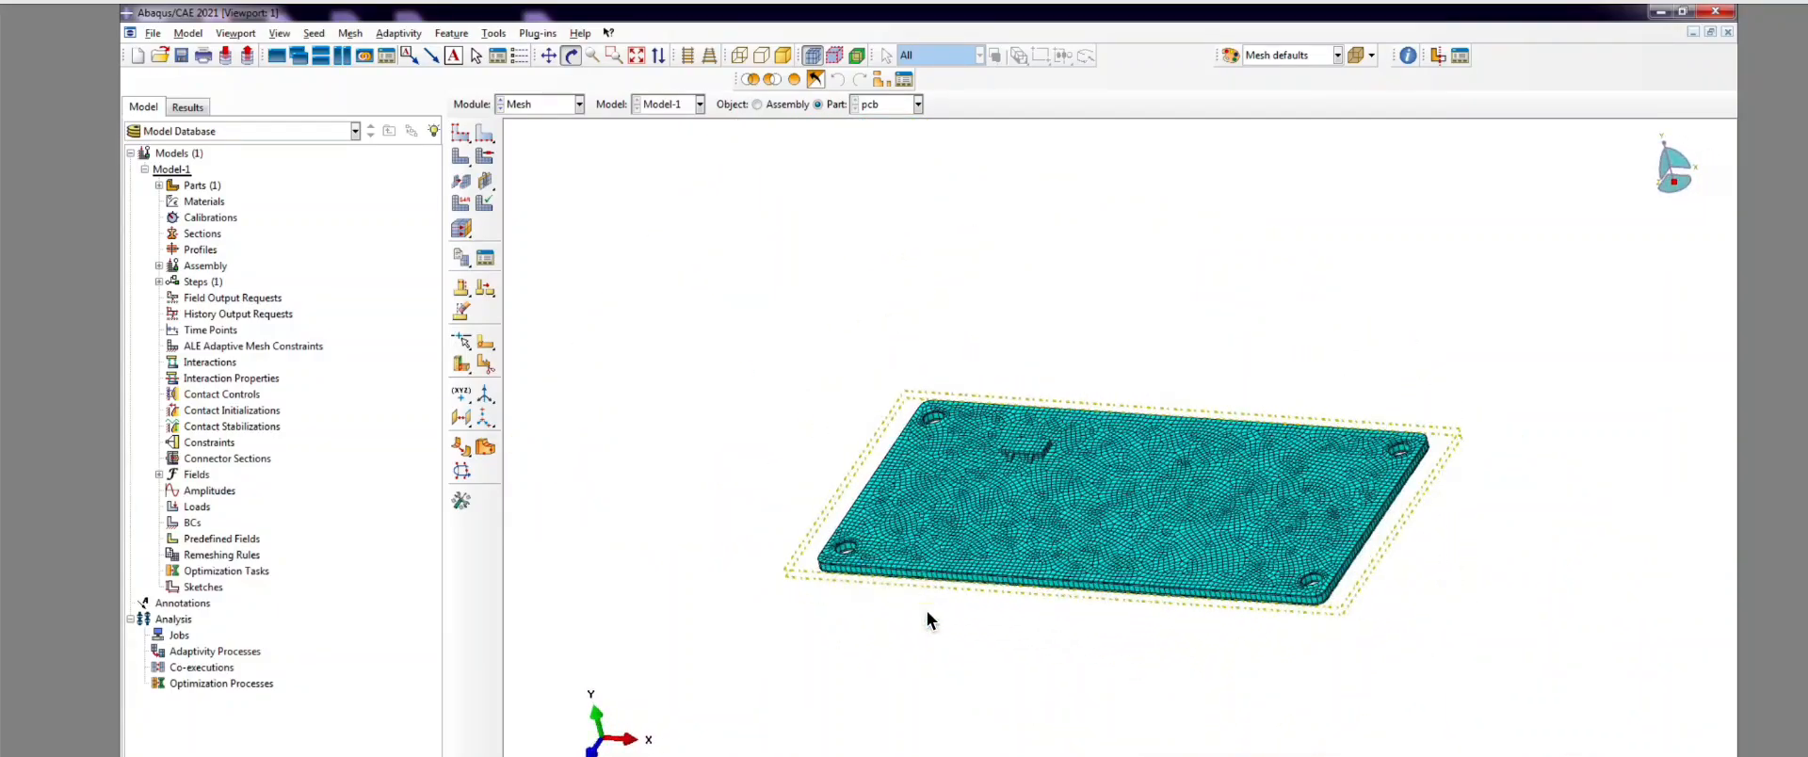
drag(1029, 572, 1129, 431)
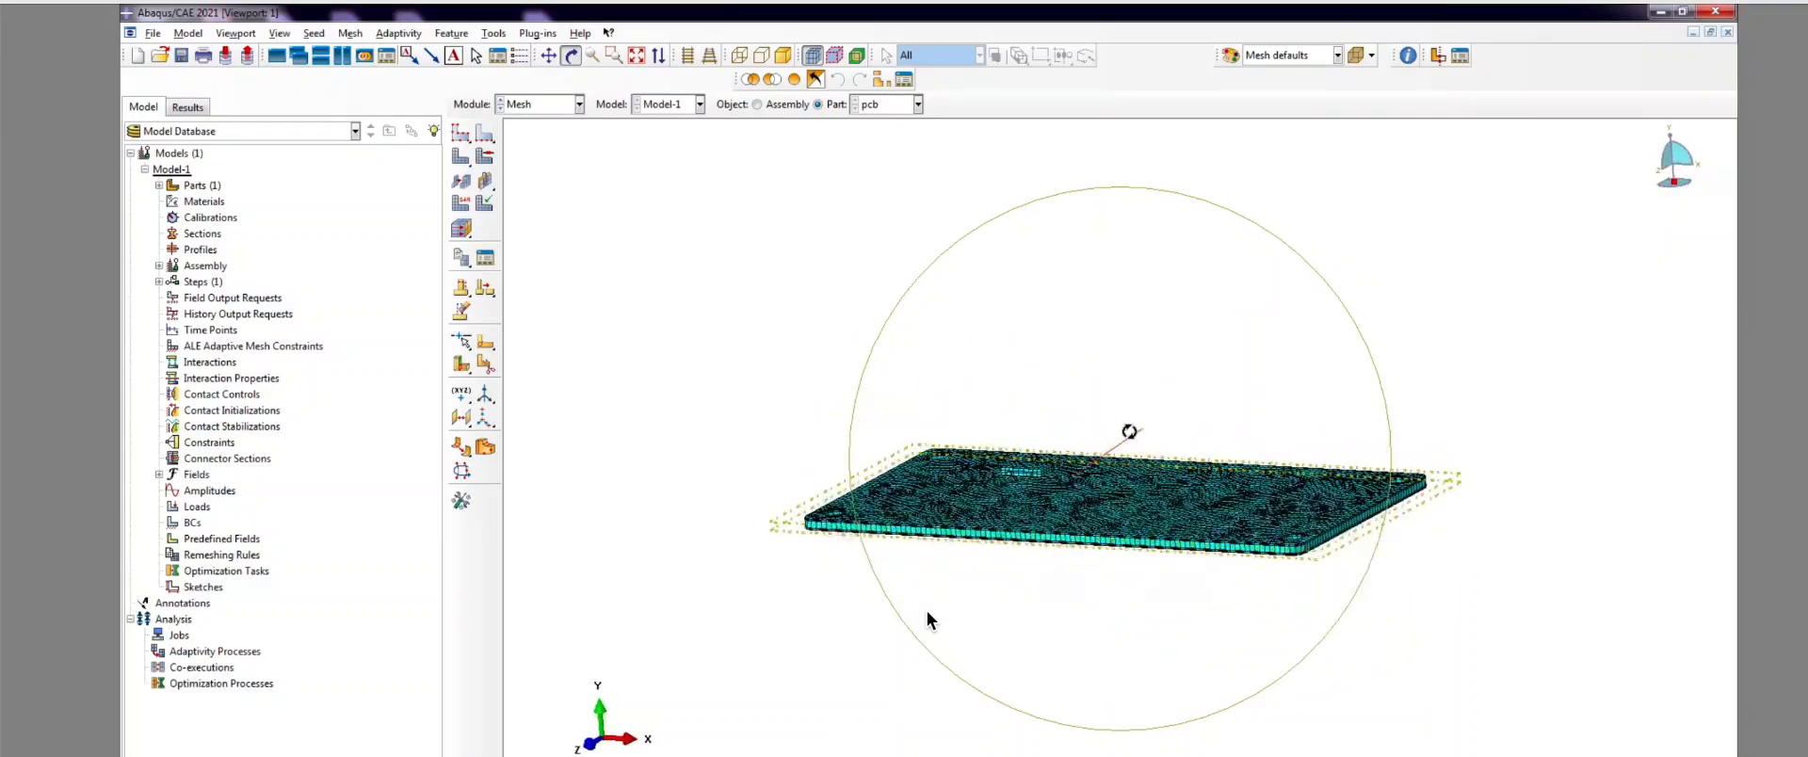